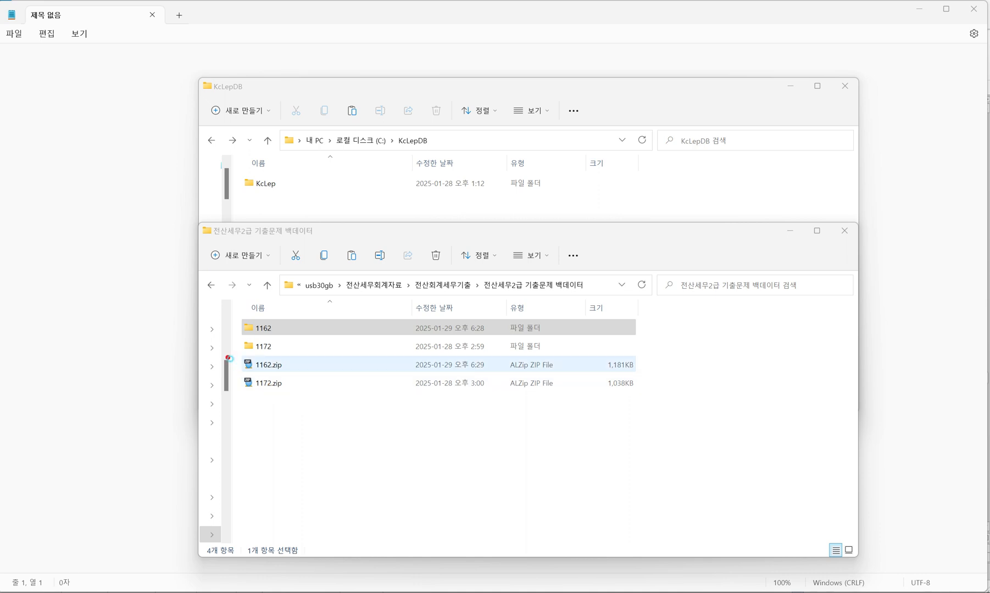
{"action": "left_click_drag", "start_coordinate": [227, 357], "coordinate": [300, 374]}
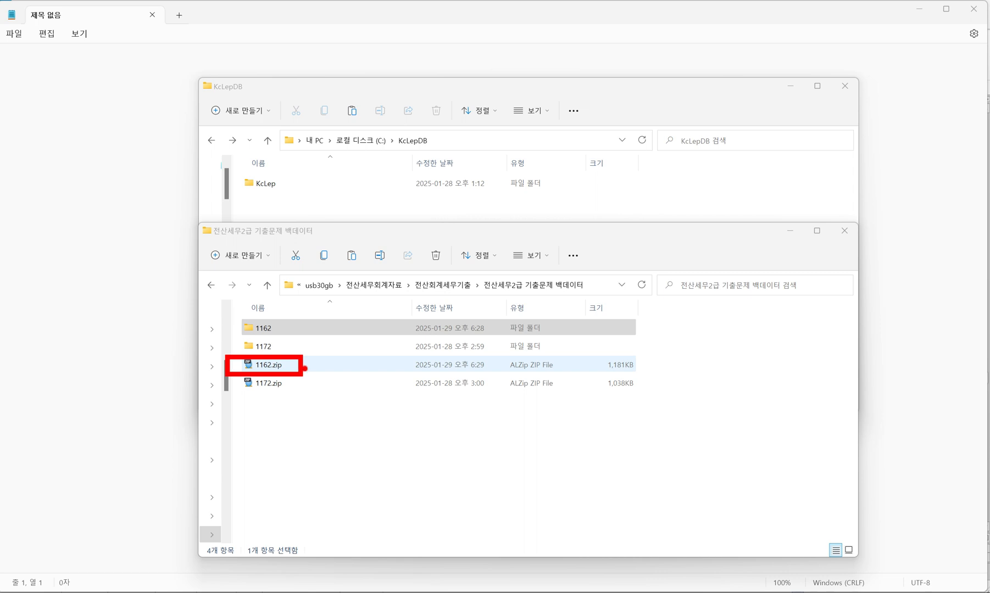
{"action": "mouse_move", "coordinate": [310, 367]}
{"action": "left_mouse_down"}
{"action": "mouse_move", "coordinate": [300, 317]}
{"action": "mouse_move", "coordinate": [280, 318]}
{"action": "left_mouse_up"}
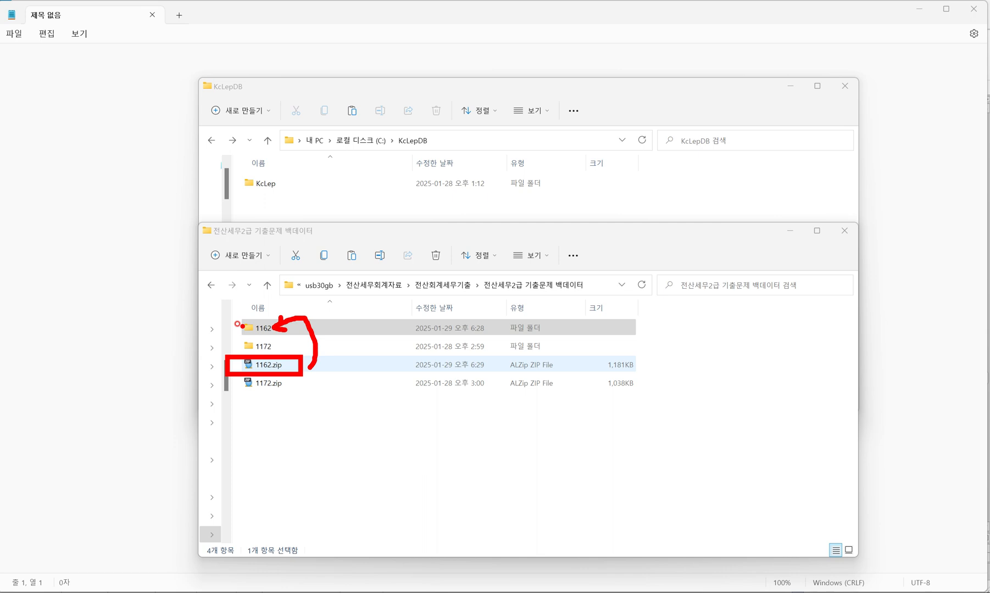
{"action": "left_click_drag", "start_coordinate": [232, 311], "coordinate": [281, 333]}
{"action": "key", "text": "ctrl+z"}
{"action": "left_click_drag", "start_coordinate": [231, 308], "coordinate": [282, 337]}
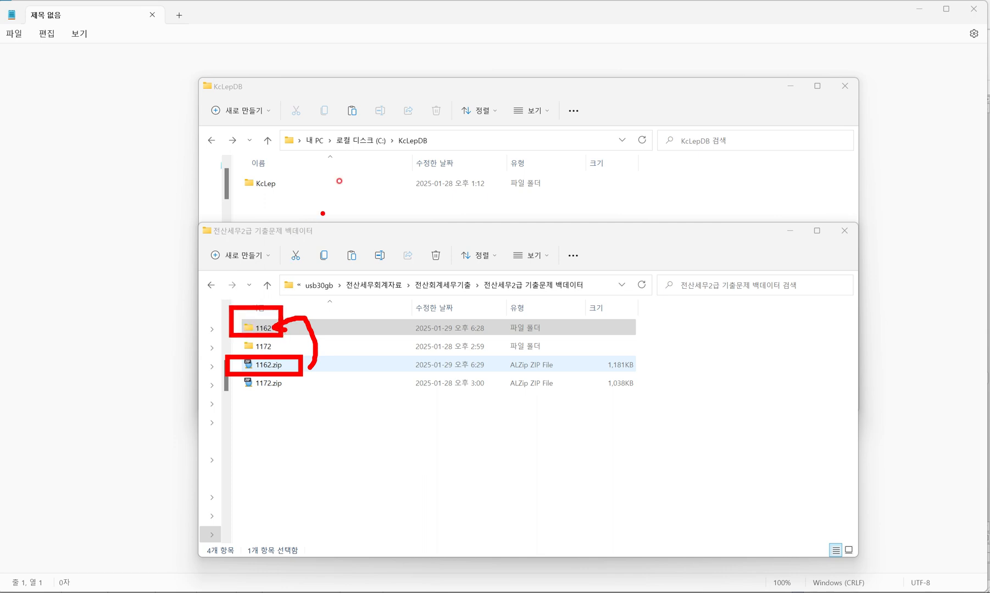
{"action": "mouse_move", "coordinate": [328, 124]}
{"action": "left_mouse_down"}
{"action": "mouse_move", "coordinate": [342, 146]}
{"action": "mouse_move", "coordinate": [444, 156]}
{"action": "mouse_move", "coordinate": [290, 182]}
{"action": "mouse_move", "coordinate": [302, 188]}
{"action": "left_mouse_up"}
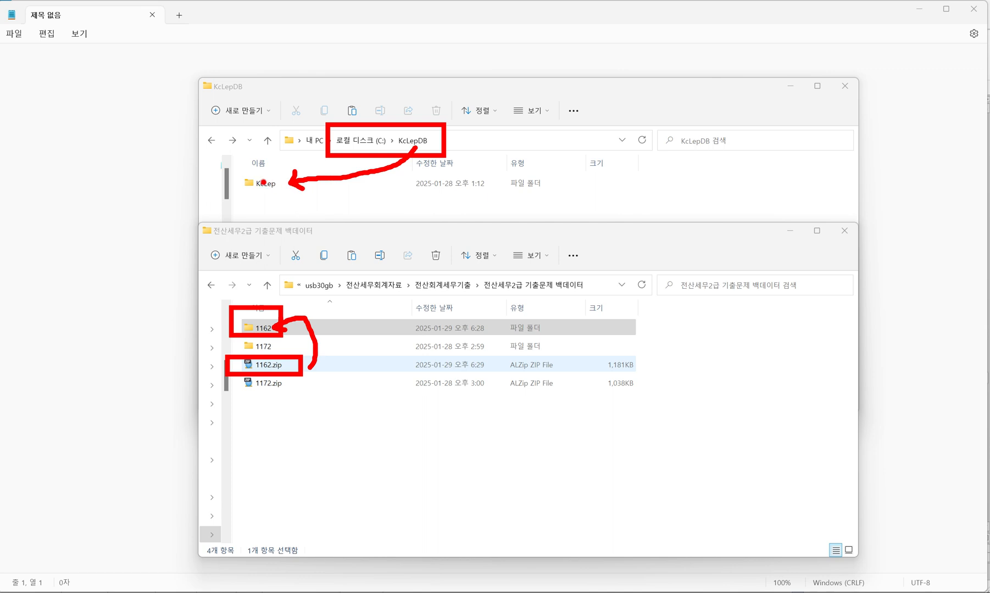
- Open the KcLep folder inside C:\KcLepDB to view the company data folders
{"action": "key", "text": "Escape"}
{"action": "left_click", "coordinate": [259, 183]}
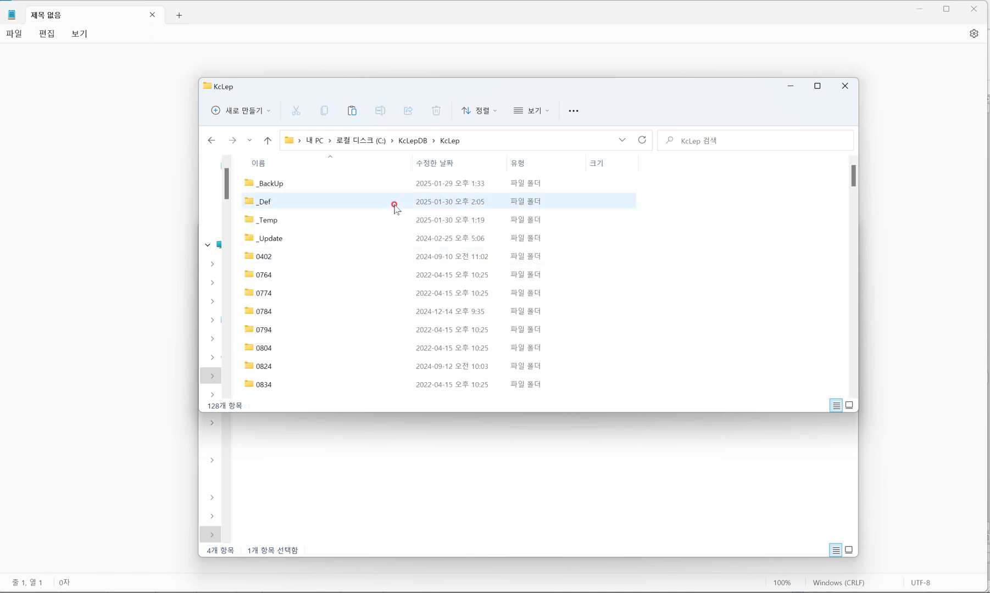
{"action": "mouse_move", "coordinate": [378, 256]}
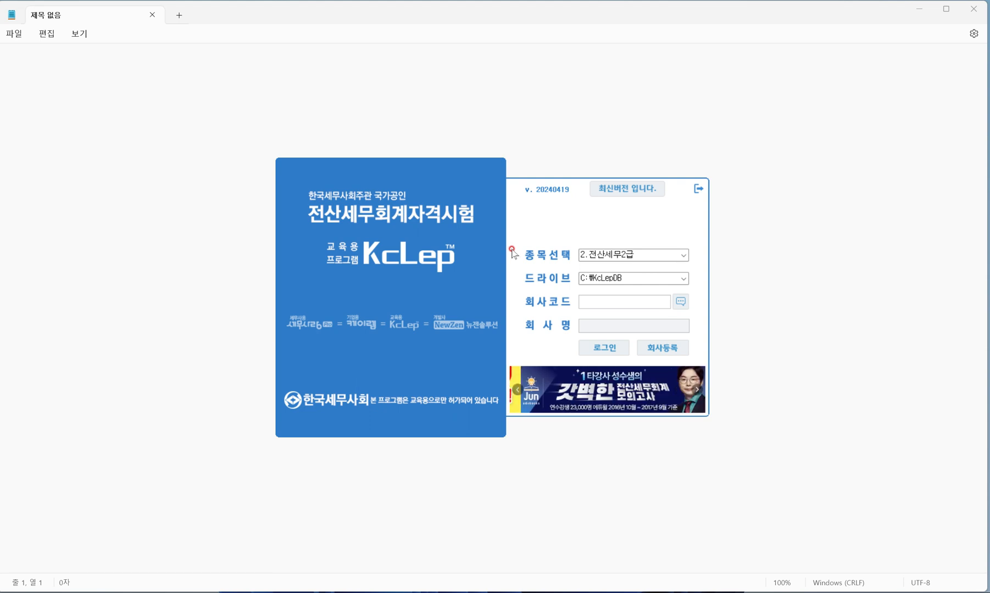
{"action": "left_click_drag", "start_coordinate": [513, 240], "coordinate": [704, 267]}
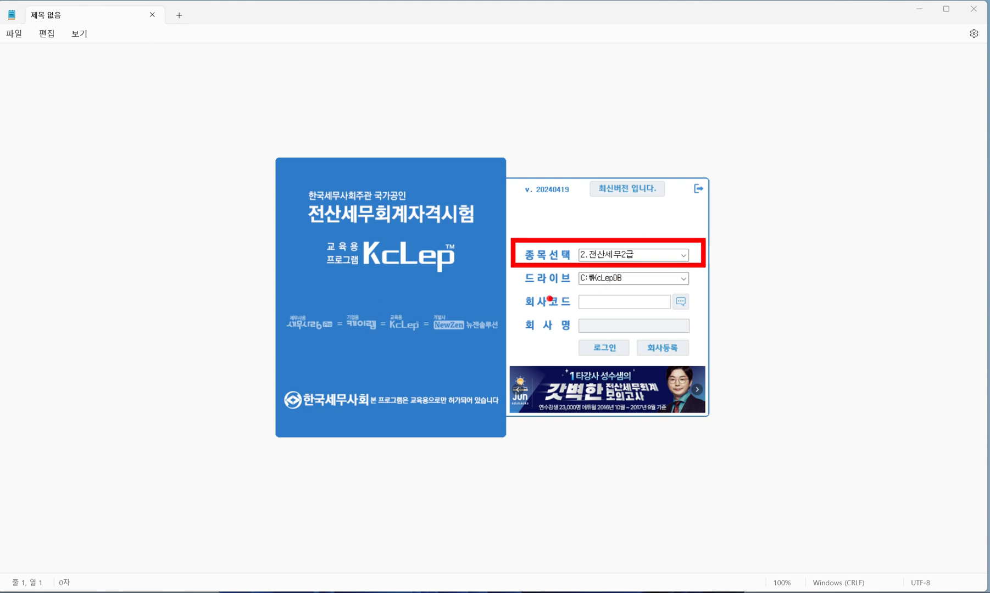
{"action": "left_click_drag", "start_coordinate": [517, 285], "coordinate": [696, 285]}
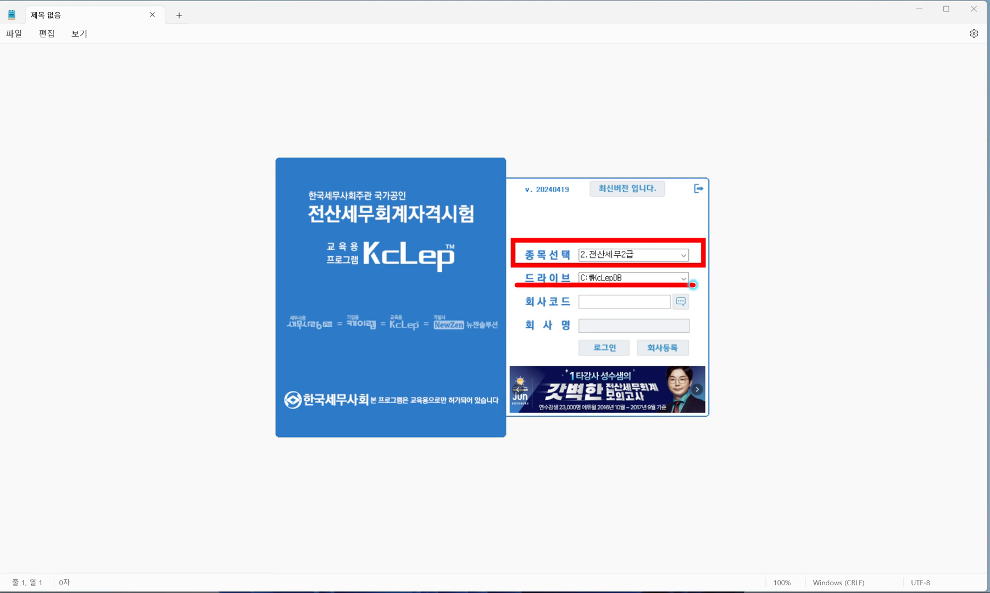
{"action": "left_click_drag", "start_coordinate": [694, 279], "coordinate": [708, 275]}
{"action": "mouse_move", "coordinate": [632, 333]}
{"action": "left_mouse_down"}
{"action": "mouse_move", "coordinate": [643, 356]}
{"action": "mouse_move", "coordinate": [693, 360]}
{"action": "left_mouse_up"}
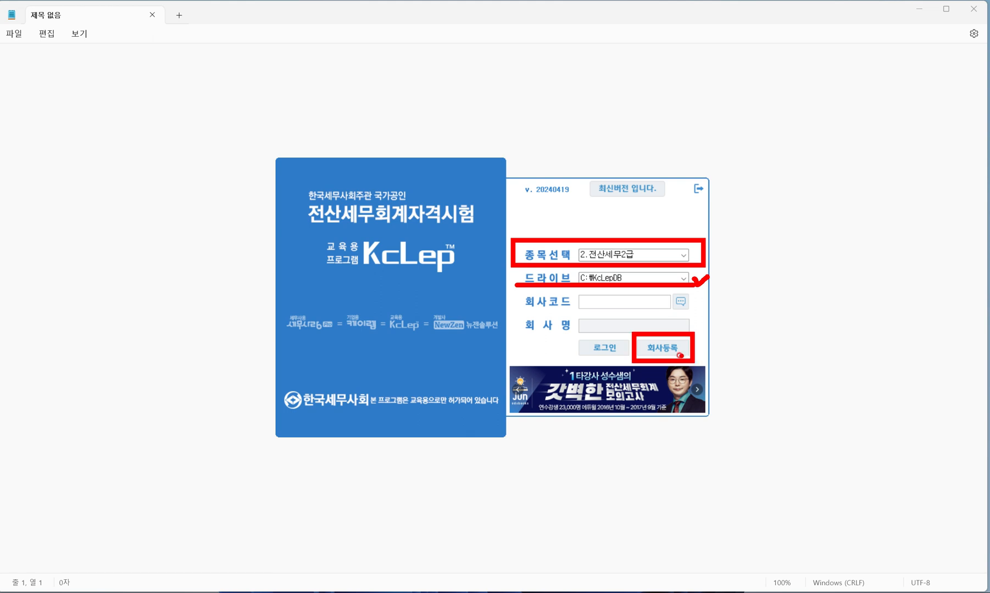
- Regenerate the company codes in company registration (회사등록) and close the registration window
{"action": "key", "text": "Escape"}
{"action": "left_click", "coordinate": [670, 349]}
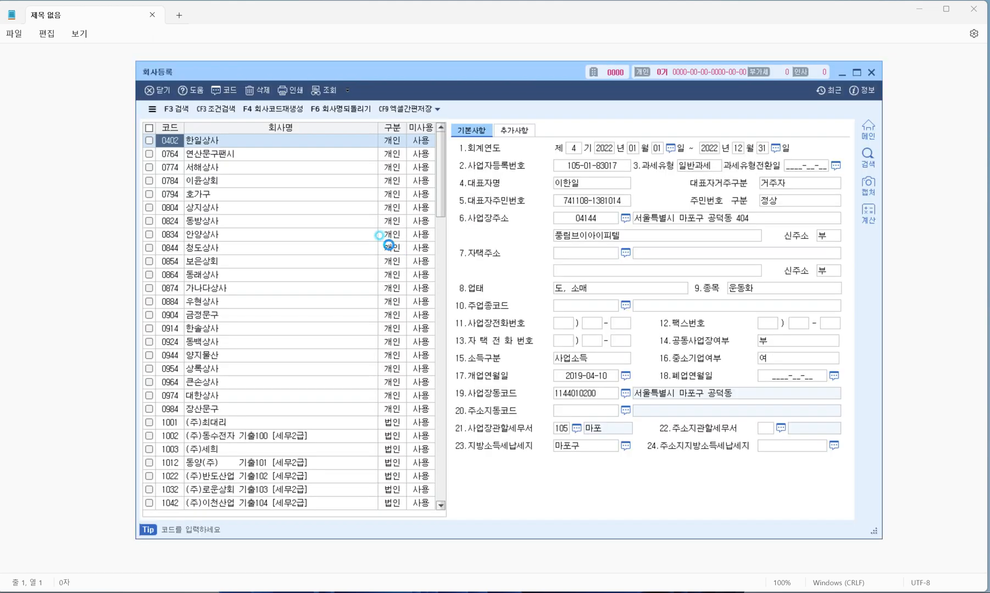
{"action": "mouse_move", "coordinate": [231, 92]}
{"action": "left_mouse_down"}
{"action": "mouse_move", "coordinate": [317, 128]}
{"action": "mouse_move", "coordinate": [275, 122]}
{"action": "mouse_move", "coordinate": [286, 112]}
{"action": "left_mouse_up"}
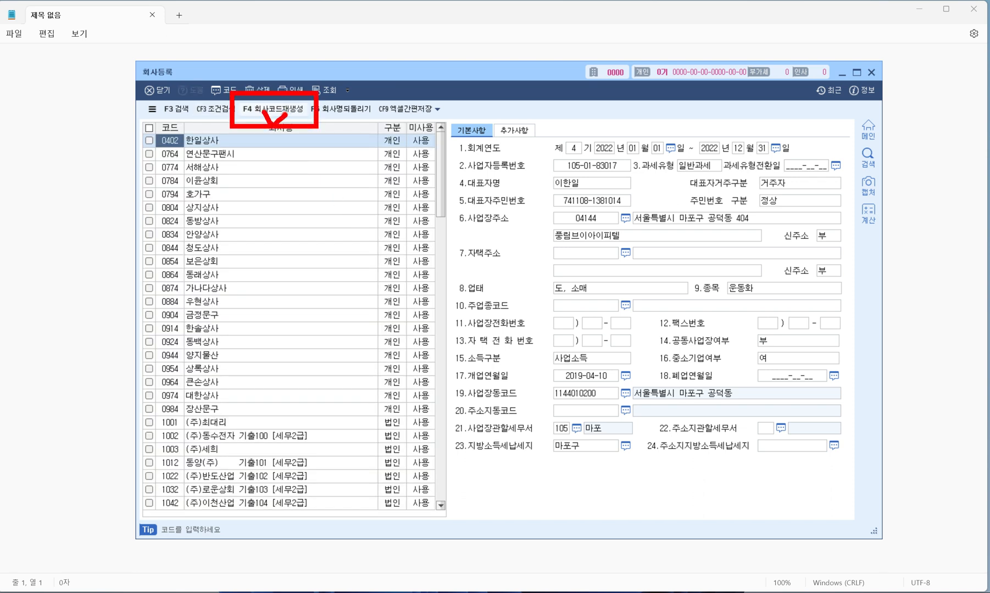
{"action": "left_click", "coordinate": [285, 113]}
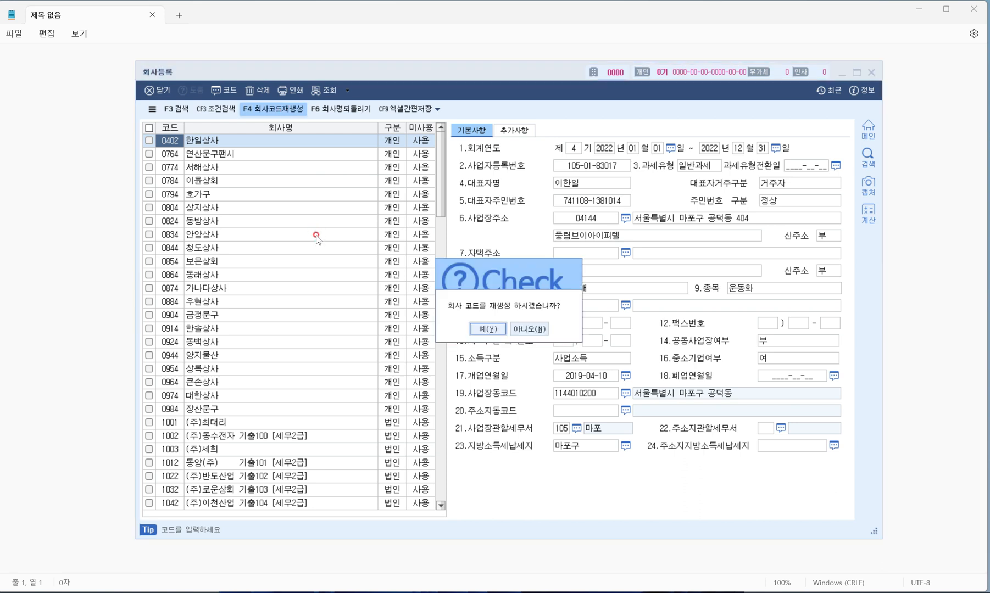
{"action": "left_click", "coordinate": [494, 328]}
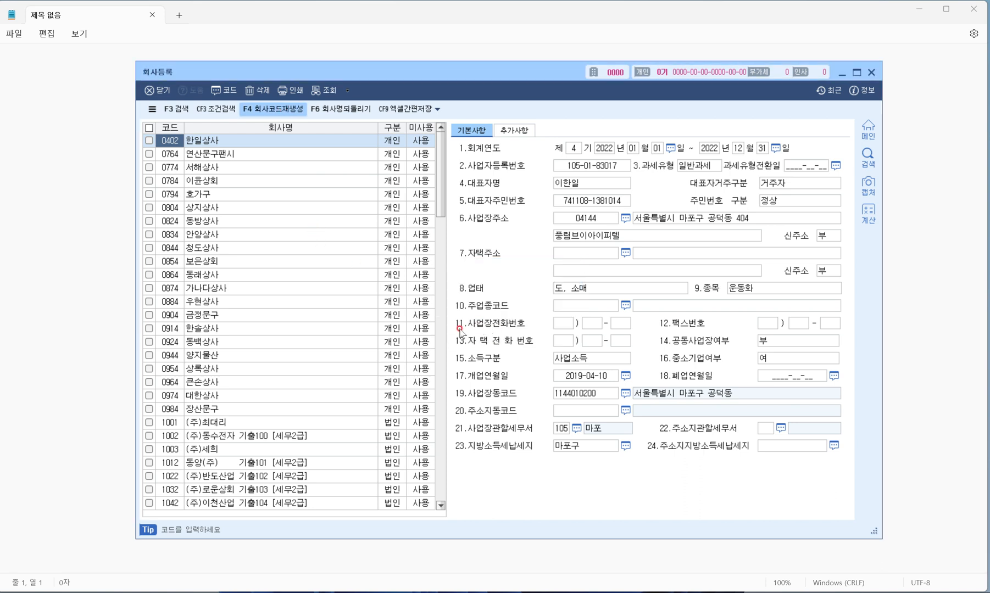
{"action": "left_click", "coordinate": [497, 328]}
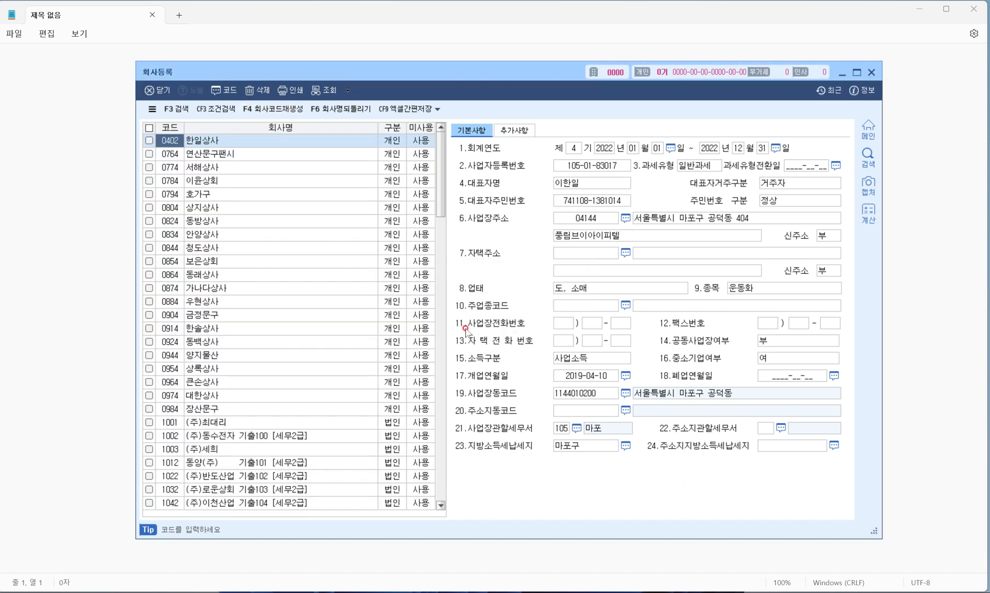
{"action": "left_click", "coordinate": [871, 72]}
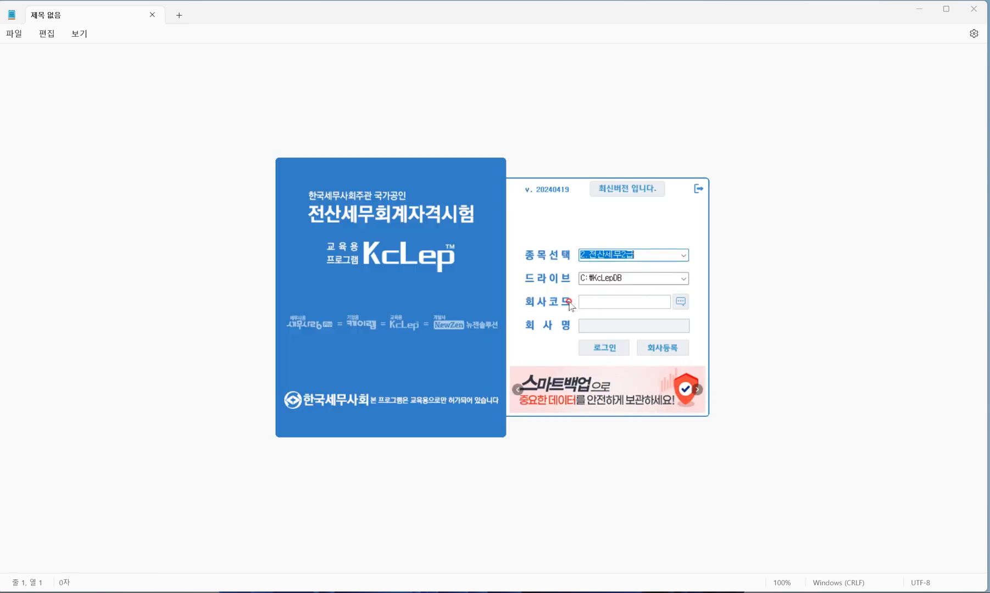
- Look up company code 1162 and log in to the company (주)선진테크
{"action": "mouse_move", "coordinate": [510, 284]}
{"action": "left_mouse_down"}
{"action": "mouse_move", "coordinate": [626, 315]}
{"action": "mouse_move", "coordinate": [734, 320]}
{"action": "left_mouse_up"}
{"action": "left_click_drag", "start_coordinate": [677, 300], "coordinate": [700, 285]}
{"action": "key", "text": "Escape"}
{"action": "left_click", "coordinate": [681, 297]}
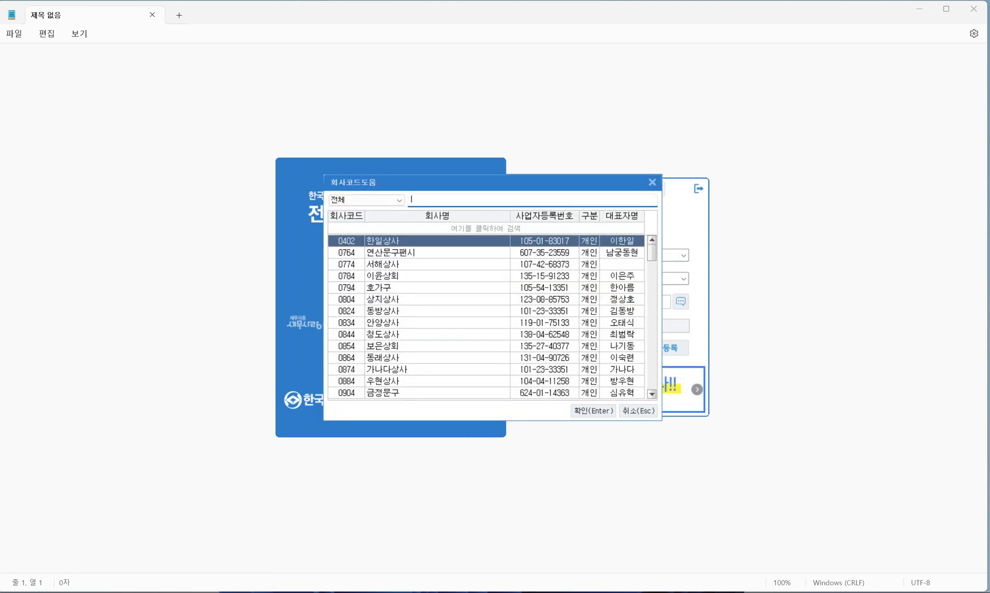
{"action": "type", "text": "1162"}
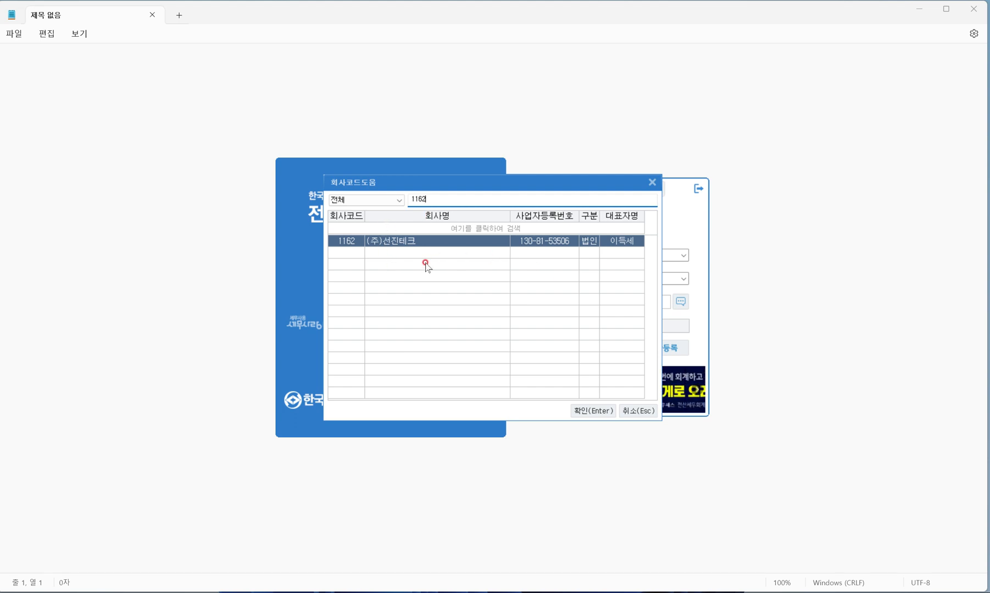
{"action": "left_click", "coordinate": [582, 409]}
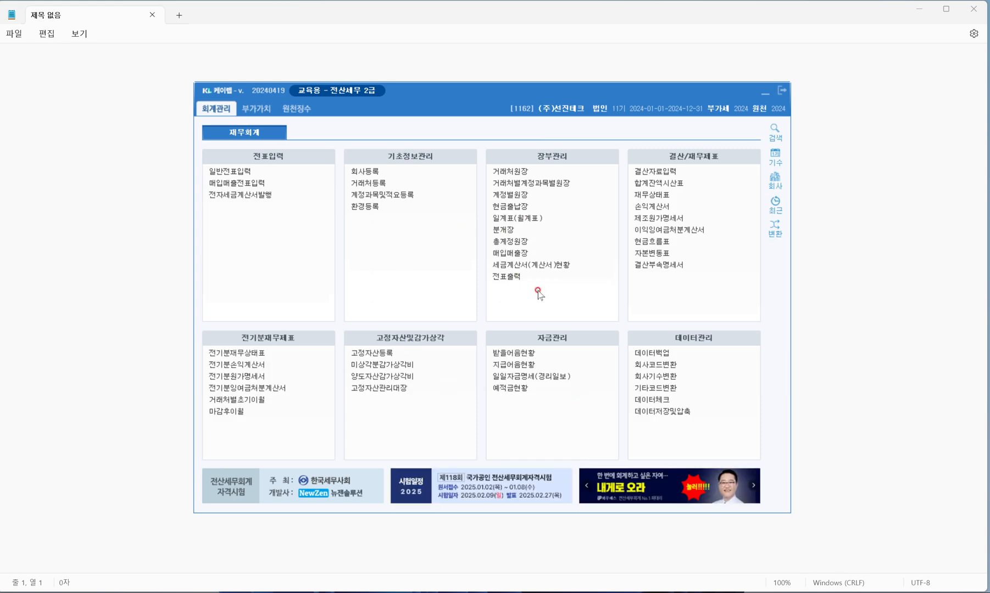
- Switch to the Hangul exam document and read 문제3 [1] for the required VAT return and filing period
{"action": "key", "text": "alt+Tab"}
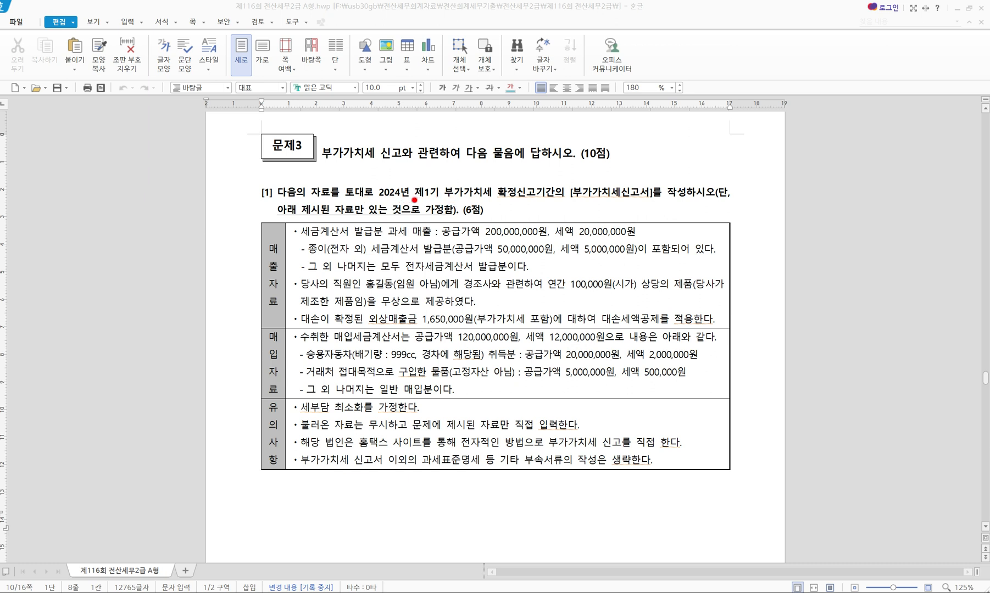
{"action": "left_click_drag", "start_coordinate": [402, 198], "coordinate": [655, 201]}
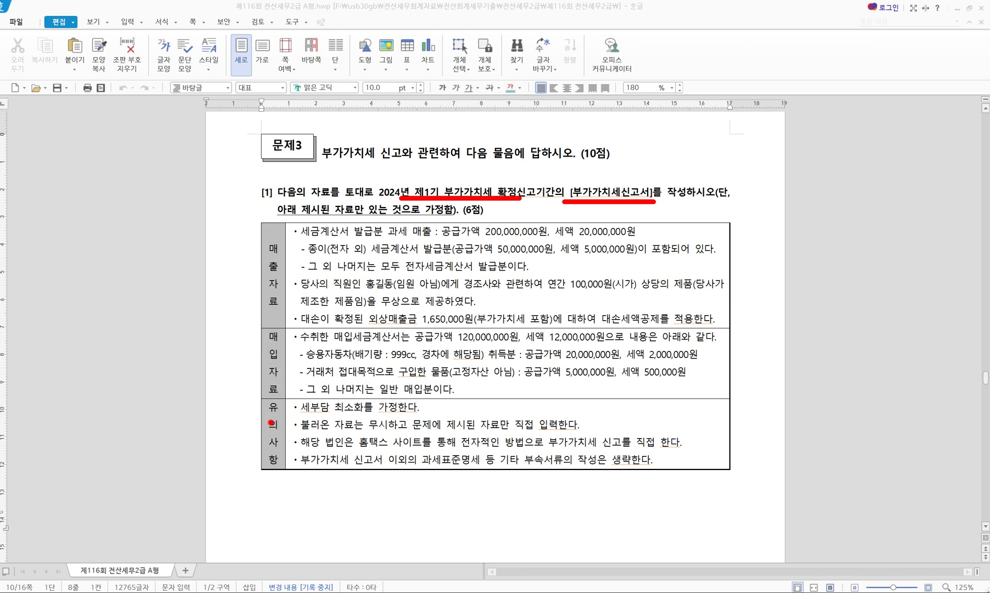
{"action": "key", "text": "Escape"}
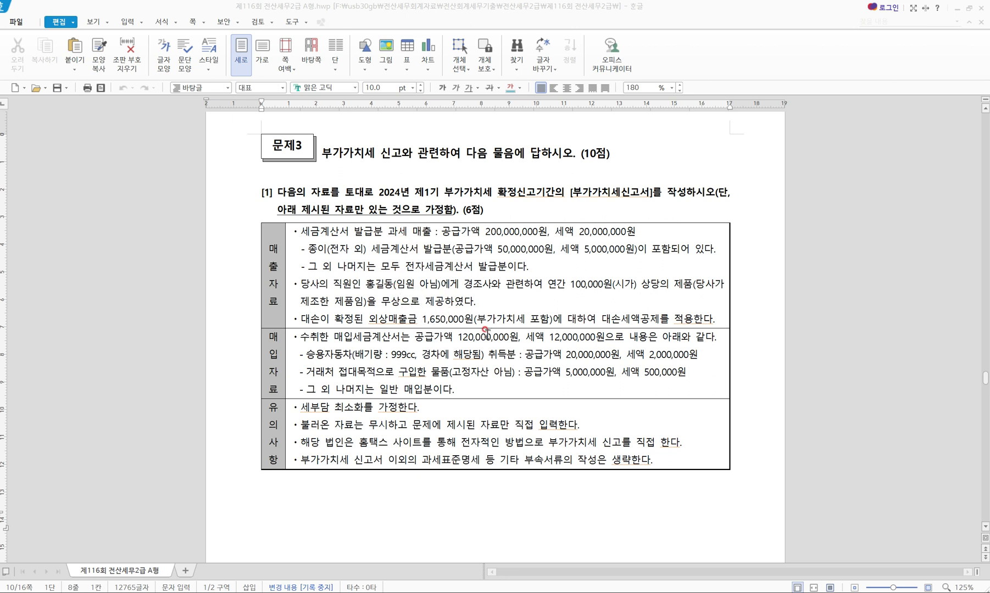
- Switch back to KcLep and open the VAT return form (부가가치세신고서) among the 부가가치 functions
{"action": "key", "text": "alt+Tab"}
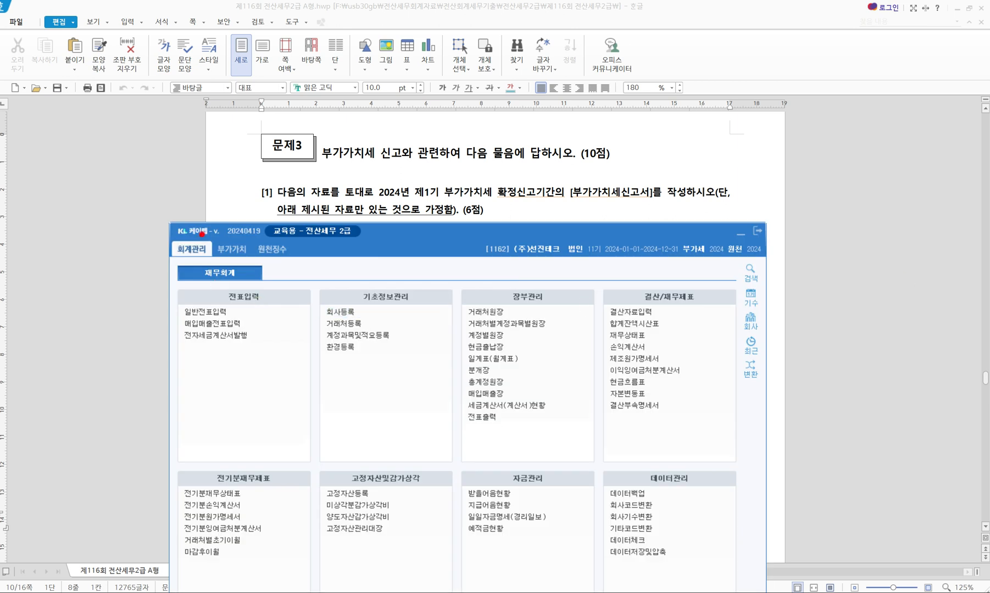
{"action": "mouse_move", "coordinate": [201, 233]}
{"action": "left_mouse_down"}
{"action": "mouse_move", "coordinate": [265, 264]}
{"action": "mouse_move", "coordinate": [248, 224]}
{"action": "left_mouse_up"}
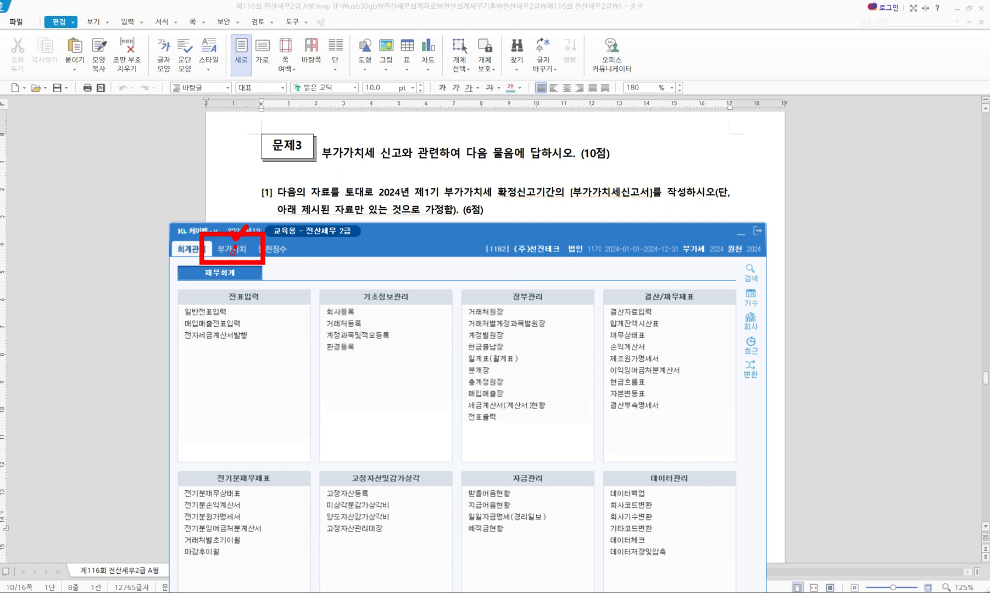
{"action": "left_click", "coordinate": [231, 250]}
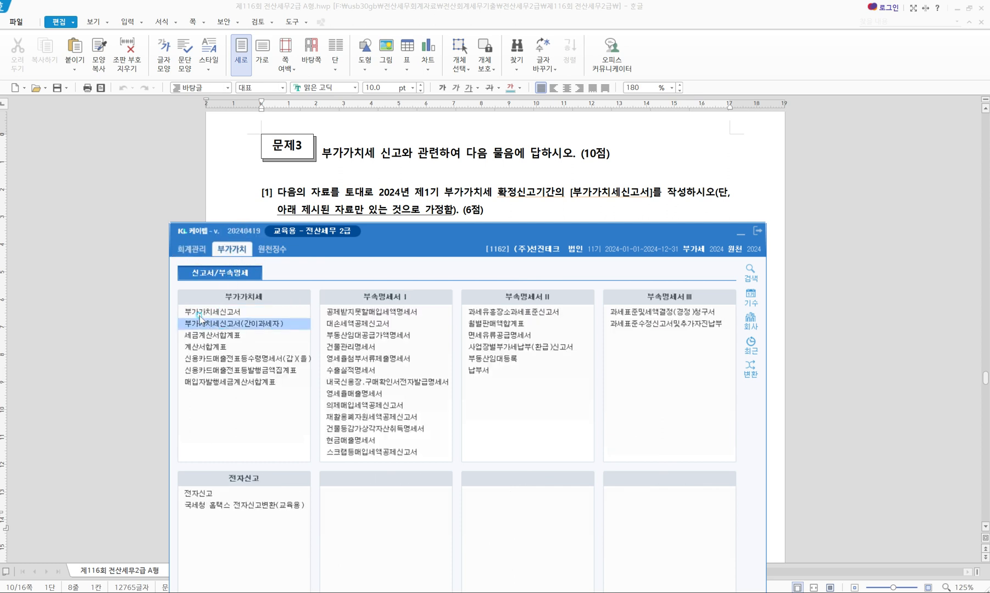
{"action": "left_click_drag", "start_coordinate": [180, 300], "coordinate": [262, 323]}
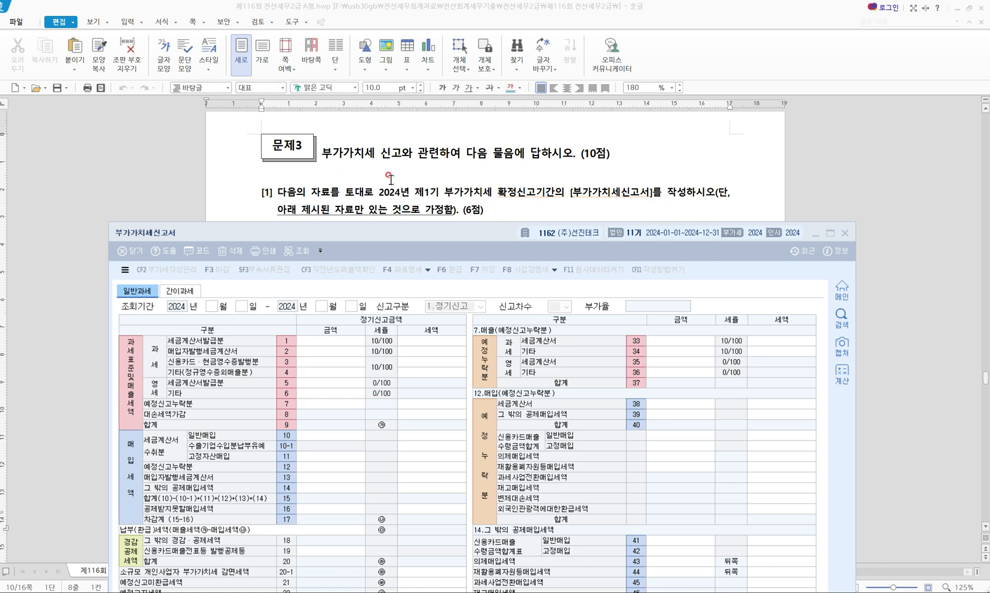
- Set the VAT return's inquiry period to April 1 through June 30, 2024 and load it
{"action": "mouse_move", "coordinate": [408, 176]}
{"action": "left_mouse_down"}
{"action": "mouse_move", "coordinate": [442, 204]}
{"action": "mouse_move", "coordinate": [522, 203]}
{"action": "left_mouse_up"}
{"action": "left_click", "coordinate": [212, 305]}
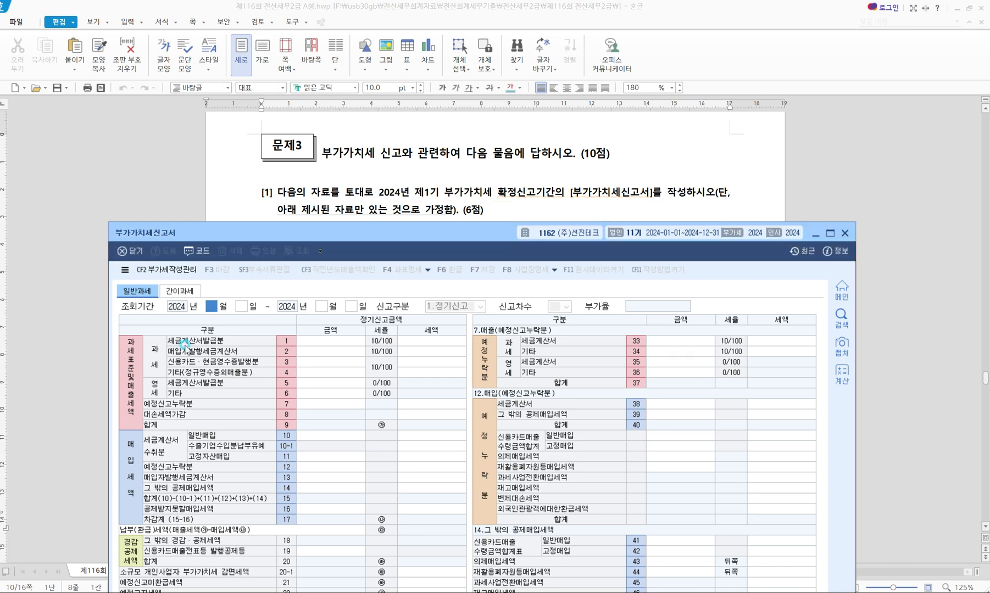
{"action": "type", "text": "4"}
{"action": "key", "text": "Return"}
{"action": "key", "text": "Return"}
{"action": "type", "text": "6"}
{"action": "key", "text": "Return"}
{"action": "key", "text": "Return"}
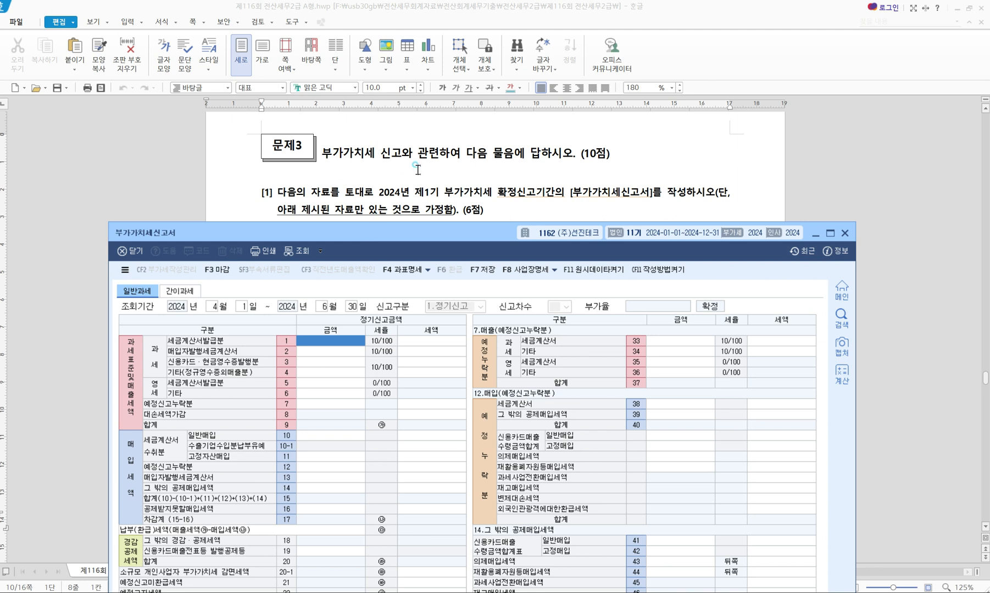
- Move the VAT return window up beneath the exam's sales data and match the taxable tax-invoice sales to the form's 세금계산서발급분 row
{"action": "scroll", "coordinate": [417, 170], "scroll_direction": "down", "scroll_amount": 3}
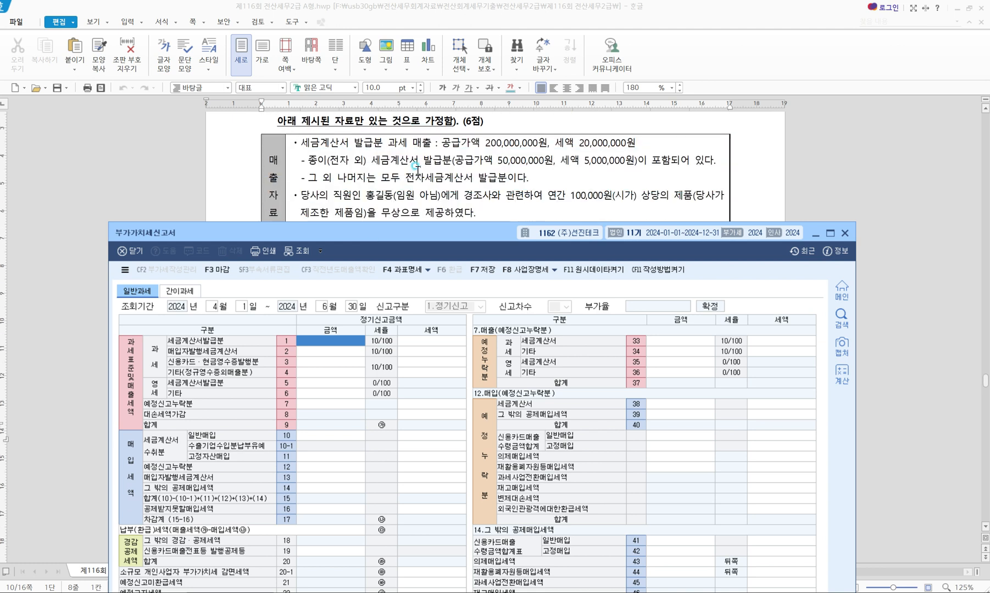
{"action": "left_click_drag", "start_coordinate": [409, 237], "coordinate": [411, 201]}
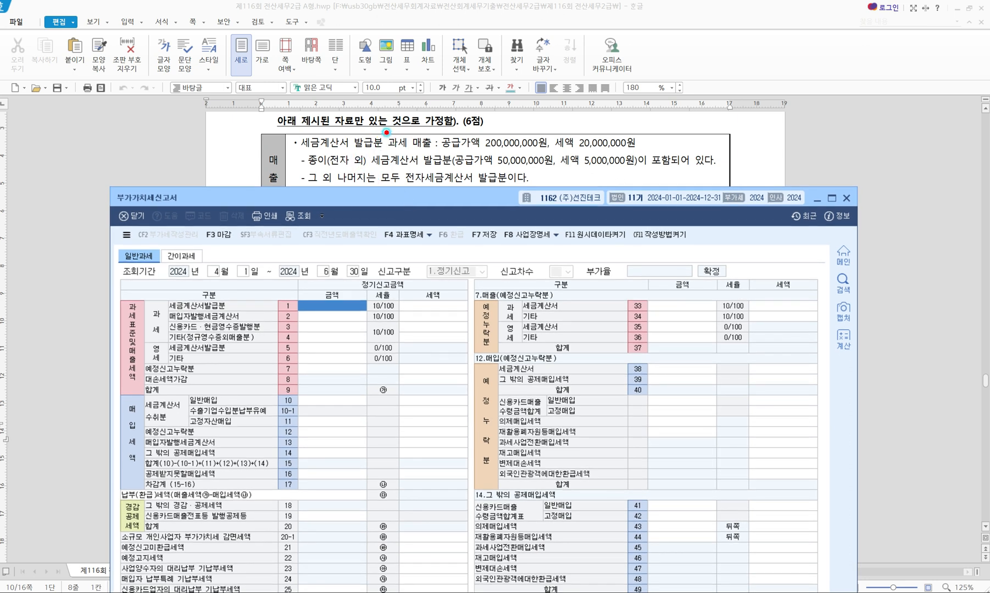
{"action": "left_click_drag", "start_coordinate": [385, 132], "coordinate": [434, 152]}
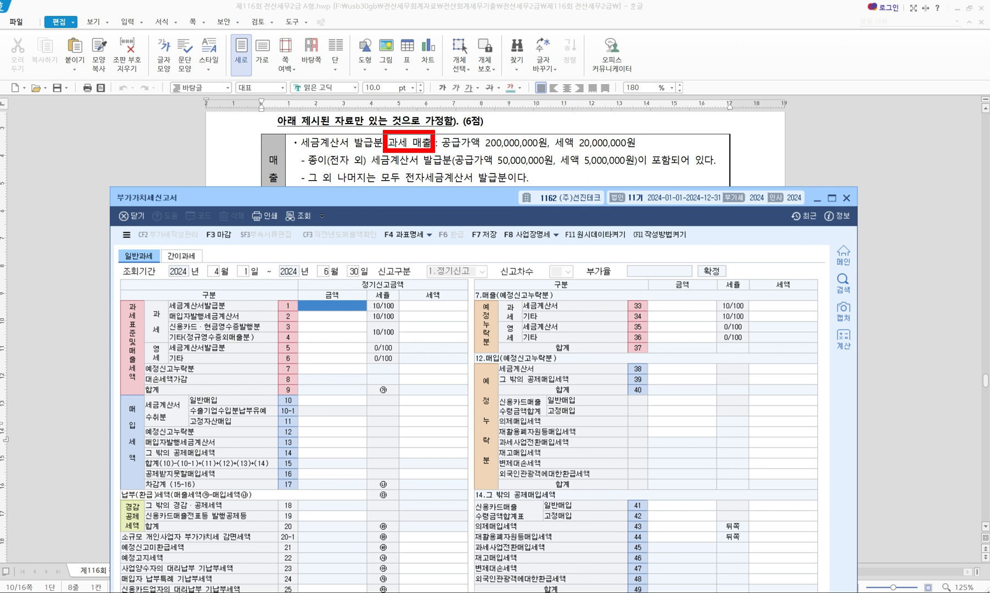
{"action": "mouse_move", "coordinate": [109, 296]}
{"action": "left_mouse_down"}
{"action": "mouse_move", "coordinate": [151, 404]}
{"action": "mouse_move", "coordinate": [145, 396]}
{"action": "left_mouse_up"}
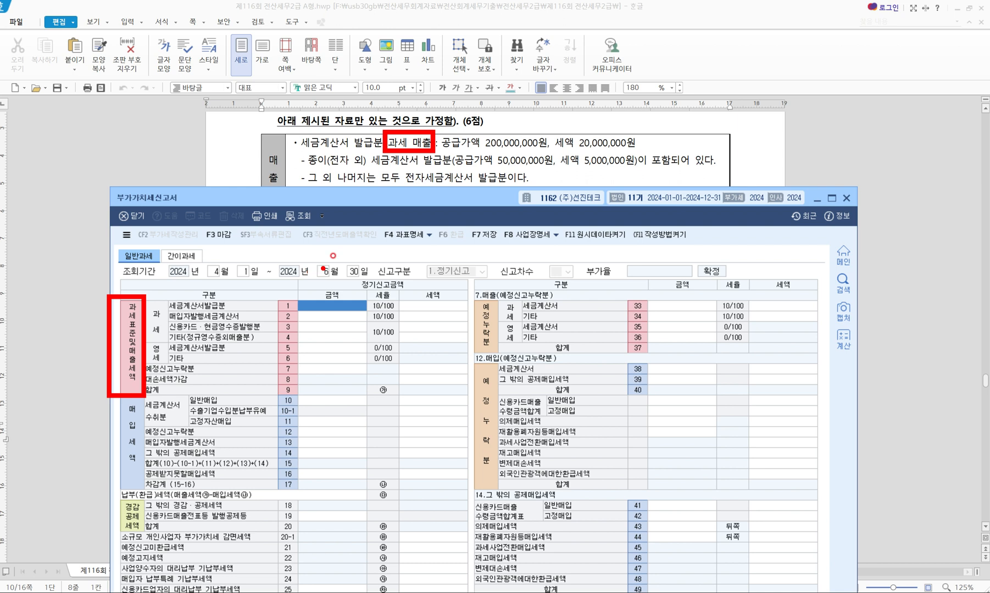
{"action": "left_click_drag", "start_coordinate": [444, 151], "coordinate": [643, 146]}
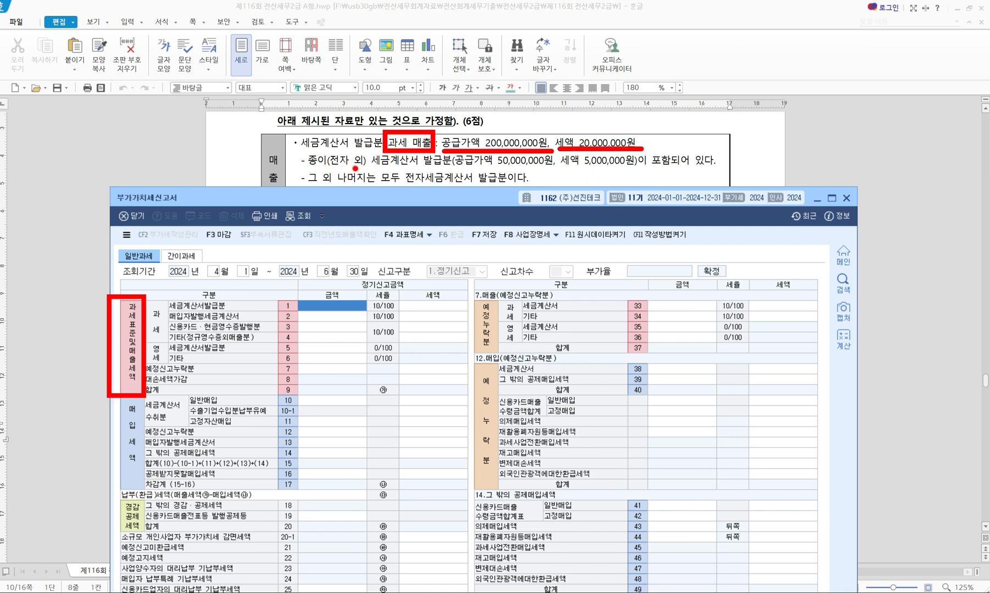
{"action": "left_click_drag", "start_coordinate": [309, 167], "coordinate": [454, 168]}
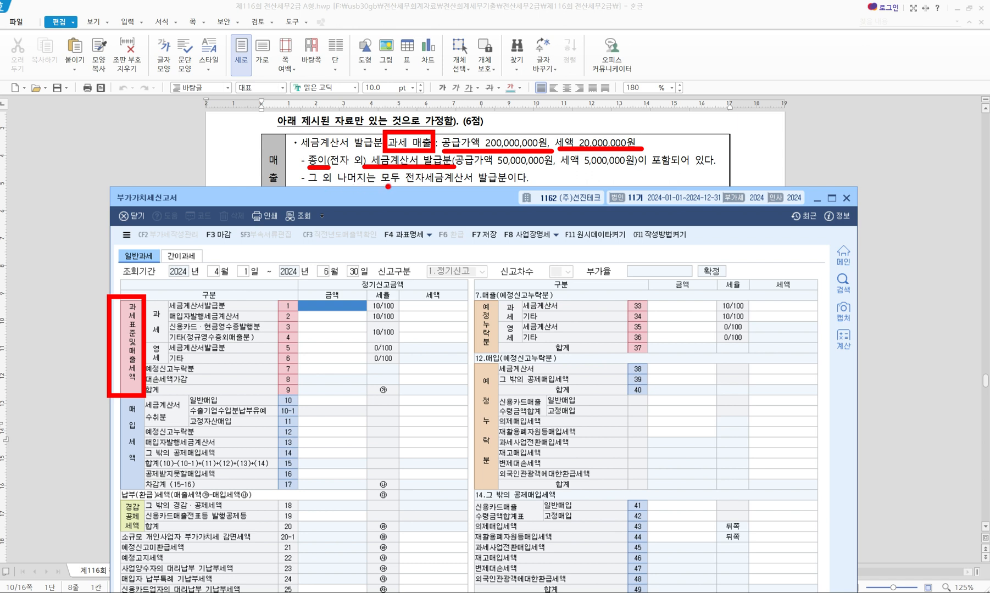
{"action": "left_click_drag", "start_coordinate": [403, 187], "coordinate": [435, 186]}
{"action": "mouse_move", "coordinate": [153, 299]}
{"action": "left_mouse_down"}
{"action": "mouse_move", "coordinate": [164, 344]}
{"action": "mouse_move", "coordinate": [156, 294]}
{"action": "mouse_move", "coordinate": [204, 318]}
{"action": "mouse_move", "coordinate": [234, 317]}
{"action": "mouse_move", "coordinate": [236, 306]}
{"action": "left_mouse_up"}
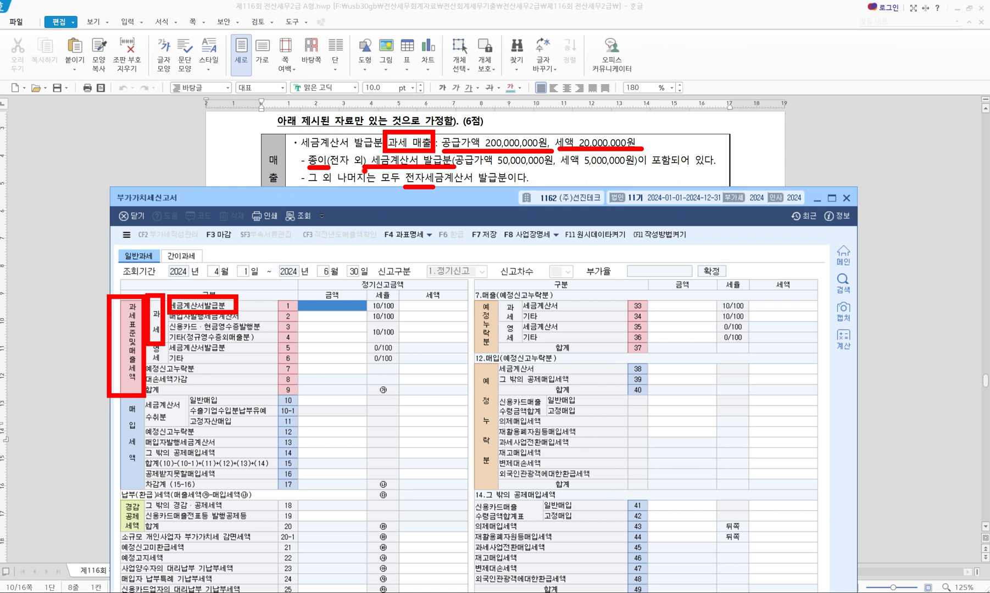
{"action": "left_click_drag", "start_coordinate": [492, 128], "coordinate": [507, 123]}
{"action": "key", "text": "Escape"}
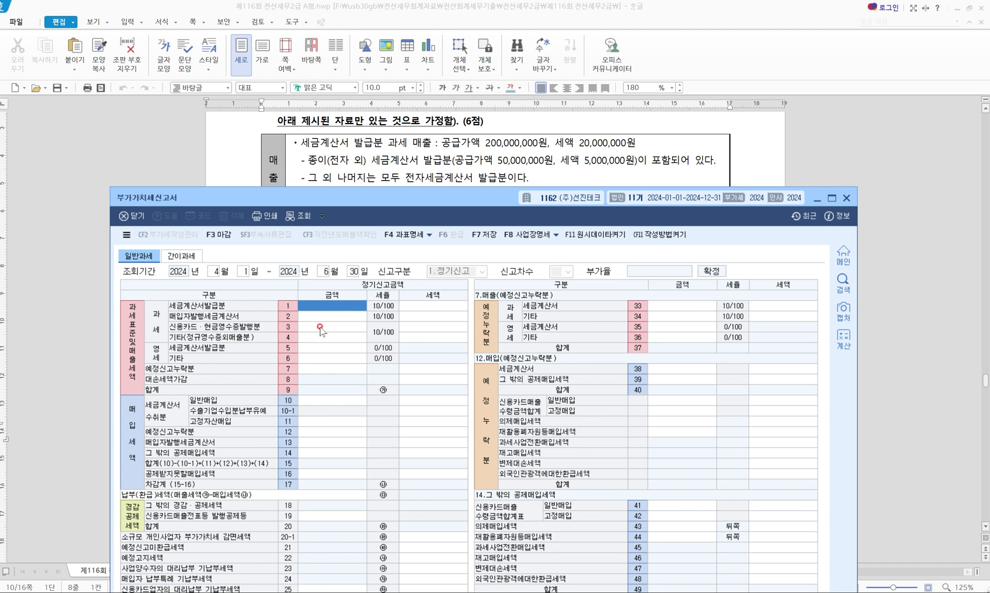
- Enter 200,000,000 as the supply amount in the taxable 세금계산서발급분 row (row 1)
{"action": "type", "text": "200,000"}
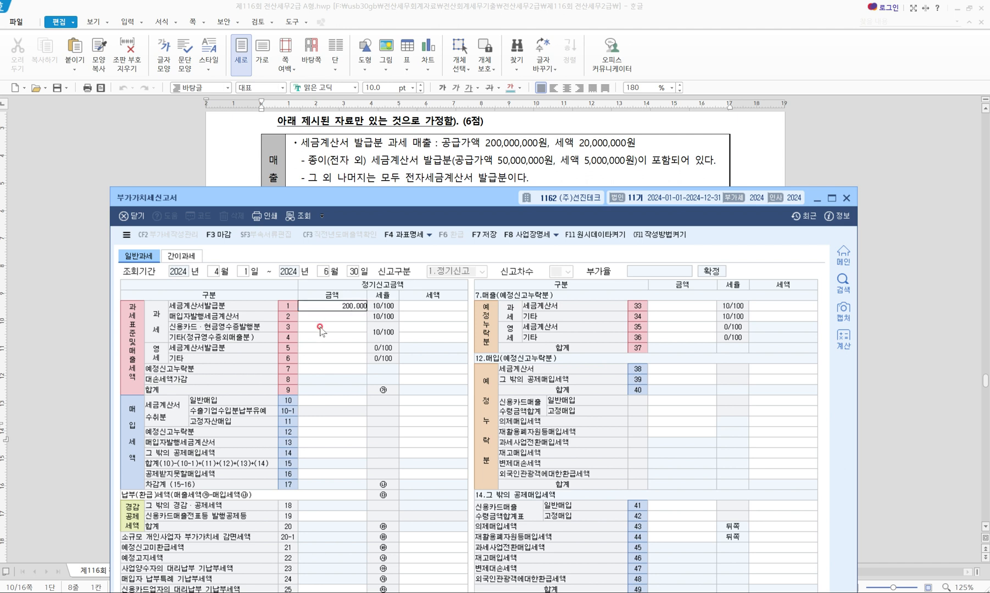
{"action": "key", "text": "Return"}
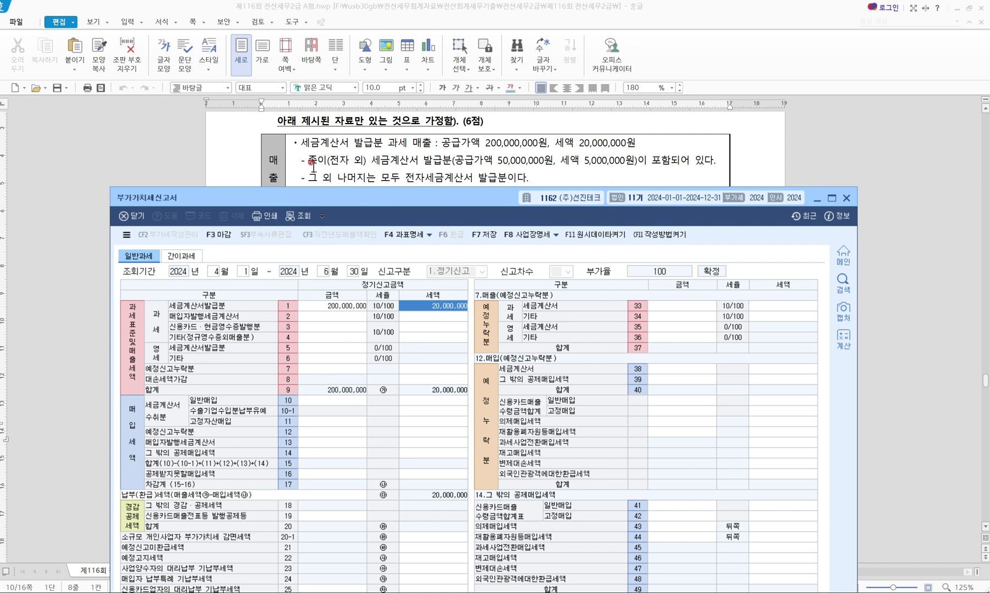
- Examine the paper (non-electronic) tax-invoice item in the sales data against the company's corporate status for penalty tax
{"action": "left_click_drag", "start_coordinate": [301, 154], "coordinate": [422, 170]}
{"action": "mouse_move", "coordinate": [506, 179]}
{"action": "left_mouse_down"}
{"action": "mouse_move", "coordinate": [526, 204]}
{"action": "mouse_move", "coordinate": [590, 217]}
{"action": "left_mouse_up"}
{"action": "key", "text": "ctrl+z"}
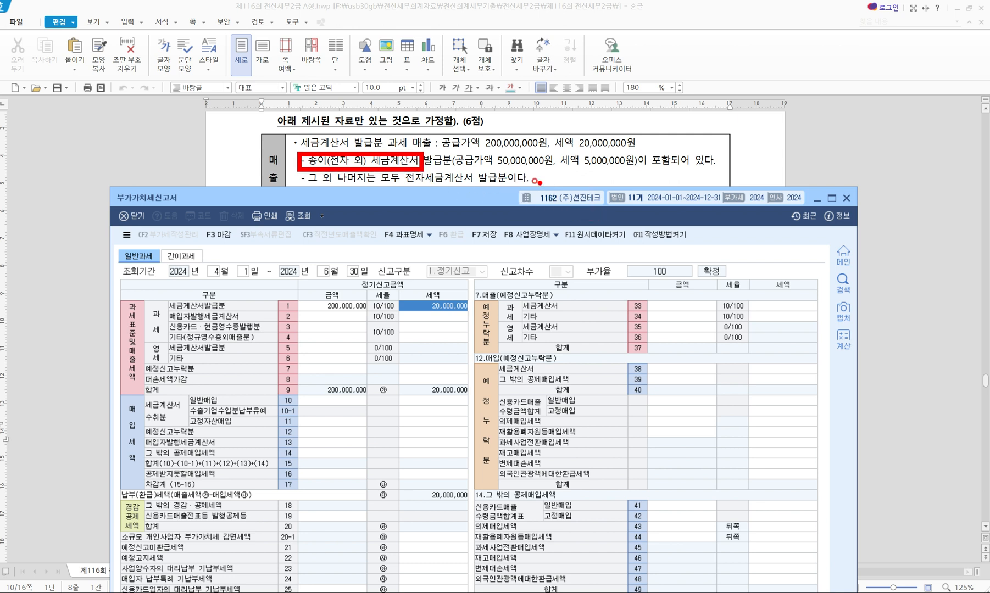
{"action": "left_click_drag", "start_coordinate": [509, 176], "coordinate": [629, 212]}
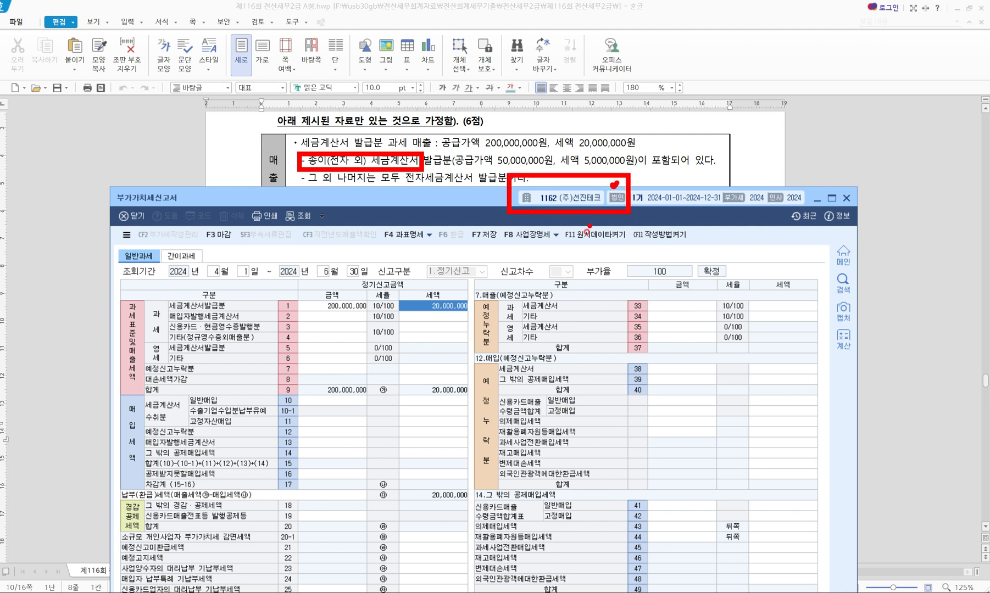
{"action": "mouse_move", "coordinate": [574, 235]}
{"action": "left_mouse_down"}
{"action": "mouse_move", "coordinate": [578, 264]}
{"action": "mouse_move", "coordinate": [602, 245]}
{"action": "mouse_move", "coordinate": [611, 264]}
{"action": "mouse_move", "coordinate": [638, 246]}
{"action": "mouse_move", "coordinate": [636, 272]}
{"action": "mouse_move", "coordinate": [662, 262]}
{"action": "left_mouse_up"}
{"action": "mouse_move", "coordinate": [312, 172]}
{"action": "left_mouse_down"}
{"action": "mouse_move", "coordinate": [286, 205]}
{"action": "mouse_move", "coordinate": [306, 207]}
{"action": "left_mouse_up"}
{"action": "mouse_move", "coordinate": [278, 254]}
{"action": "left_mouse_down"}
{"action": "mouse_move", "coordinate": [303, 251]}
{"action": "mouse_move", "coordinate": [290, 272]}
{"action": "mouse_move", "coordinate": [360, 226]}
{"action": "mouse_move", "coordinate": [379, 272]}
{"action": "mouse_move", "coordinate": [405, 262]}
{"action": "left_mouse_up"}
{"action": "mouse_move", "coordinate": [410, 251]}
{"action": "left_mouse_down"}
{"action": "mouse_move", "coordinate": [430, 271]}
{"action": "mouse_move", "coordinate": [440, 254]}
{"action": "left_mouse_up"}
{"action": "left_click_drag", "start_coordinate": [442, 225], "coordinate": [458, 278]}
{"action": "mouse_move", "coordinate": [323, 273]}
{"action": "left_mouse_down"}
{"action": "mouse_move", "coordinate": [323, 325]}
{"action": "mouse_move", "coordinate": [347, 280]}
{"action": "left_mouse_up"}
{"action": "left_click_drag", "start_coordinate": [359, 277], "coordinate": [355, 320]}
{"action": "left_click", "coordinate": [368, 320]}
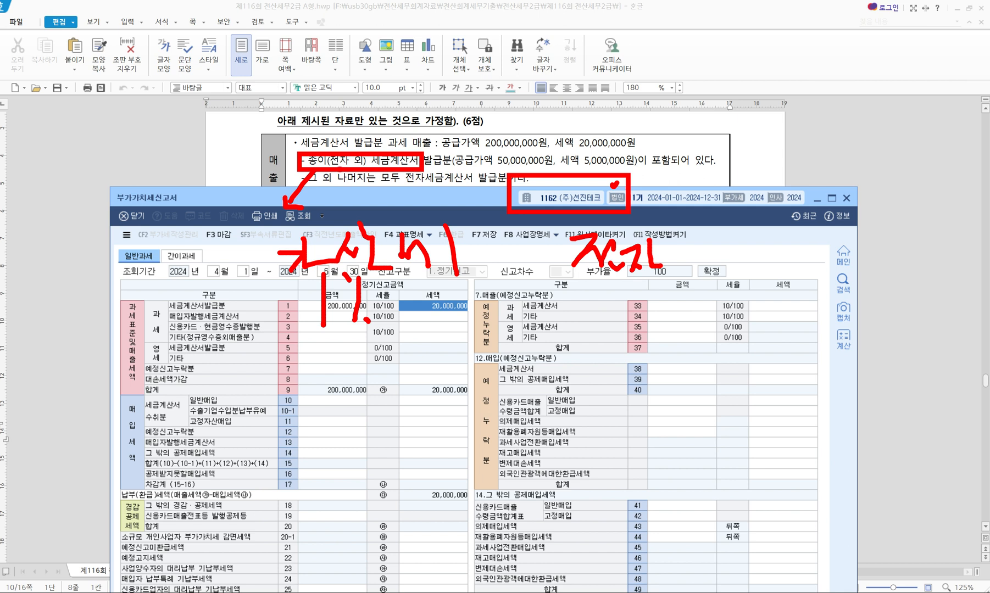
- Open the penalty tax details (25.가산세명세) for the 가산세계 row and review the 세금계산서 penalty categories
{"action": "left_click_drag", "start_coordinate": [362, 202], "coordinate": [365, 84]}
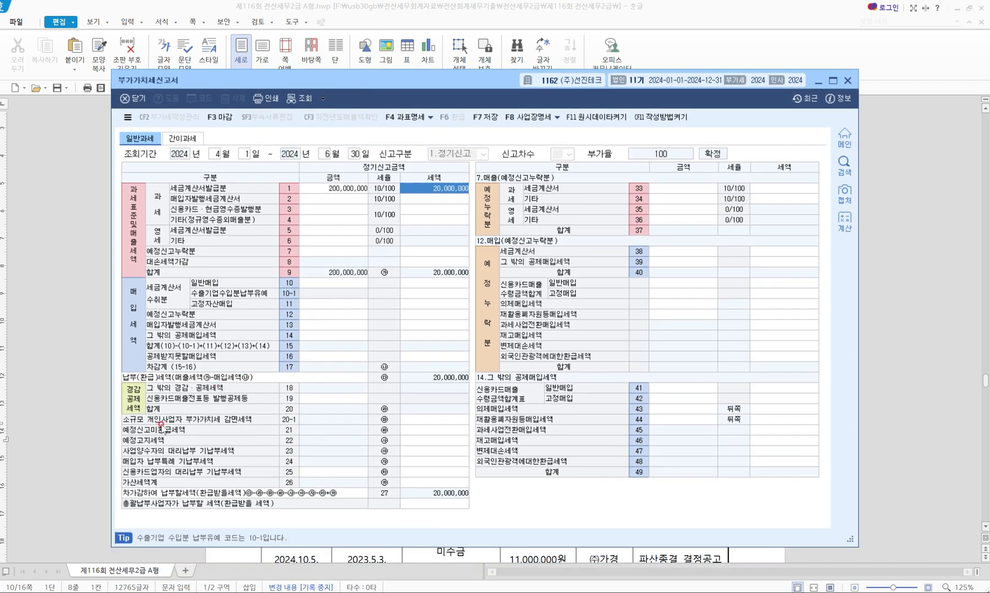
{"action": "mouse_move", "coordinate": [111, 474]}
{"action": "left_mouse_down"}
{"action": "mouse_move", "coordinate": [158, 494]}
{"action": "mouse_move", "coordinate": [476, 494]}
{"action": "left_mouse_up"}
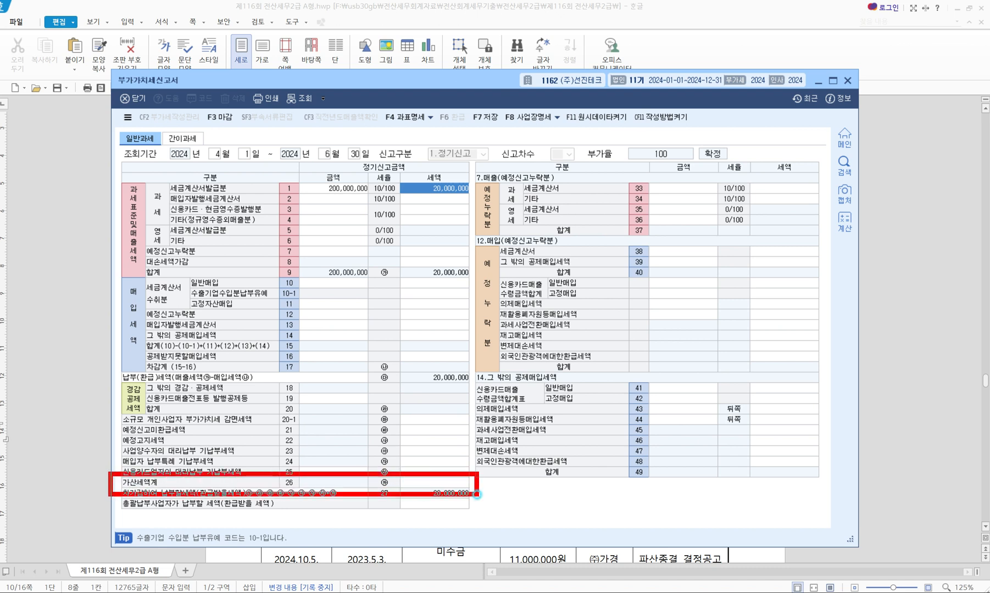
{"action": "left_click", "coordinate": [416, 482]}
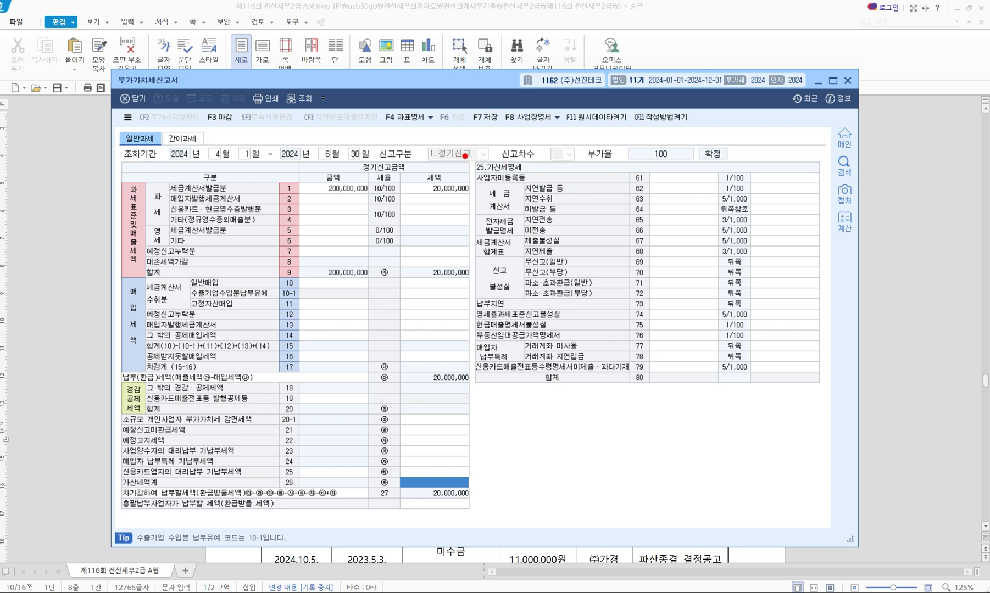
{"action": "left_click_drag", "start_coordinate": [462, 154], "coordinate": [541, 175]}
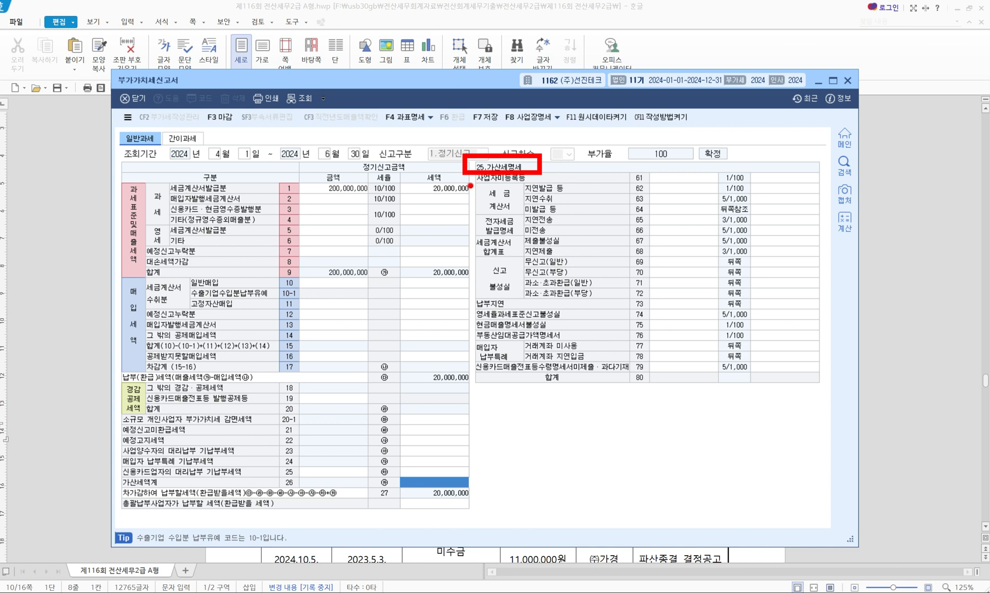
{"action": "left_click_drag", "start_coordinate": [467, 183], "coordinate": [525, 222]}
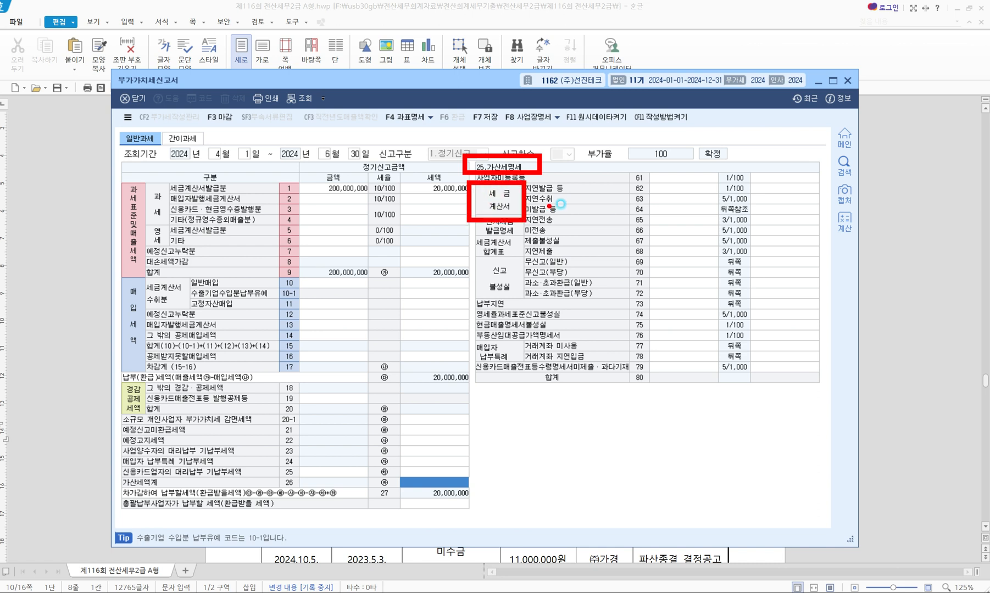
{"action": "left_click", "coordinate": [575, 188]}
{"action": "left_click", "coordinate": [573, 201]}
{"action": "left_click", "coordinate": [573, 212]}
{"action": "left_click_drag", "start_coordinate": [539, 199], "coordinate": [576, 200]}
{"action": "key", "text": "Escape"}
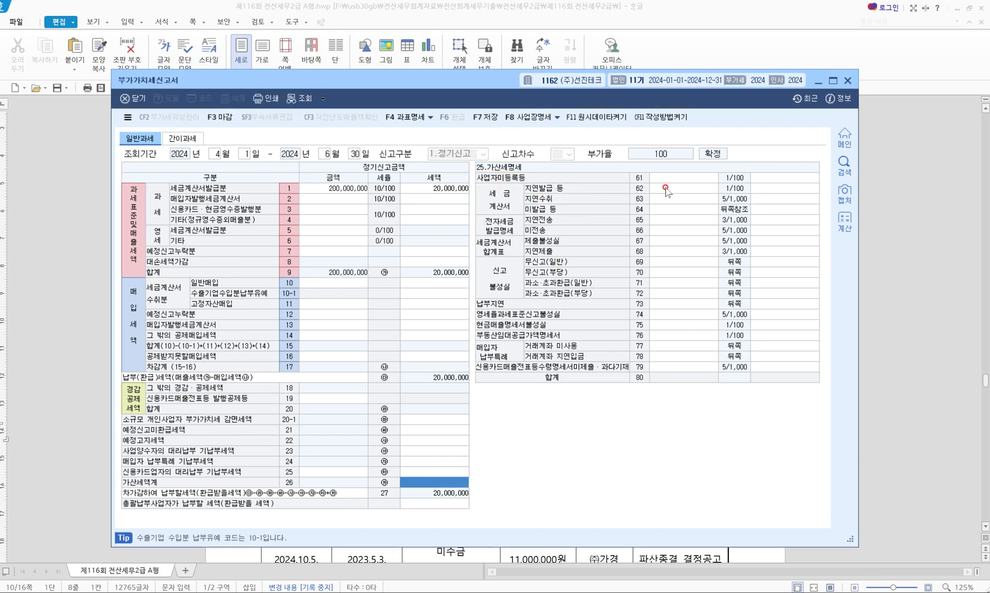
- Enter the 50,000,000 of paper tax invoices as the amount for 세금계산서 지연발급 등 (row 62)
{"action": "left_click", "coordinate": [663, 189]}
{"action": "left_click_drag", "start_coordinate": [477, 87], "coordinate": [470, 204]}
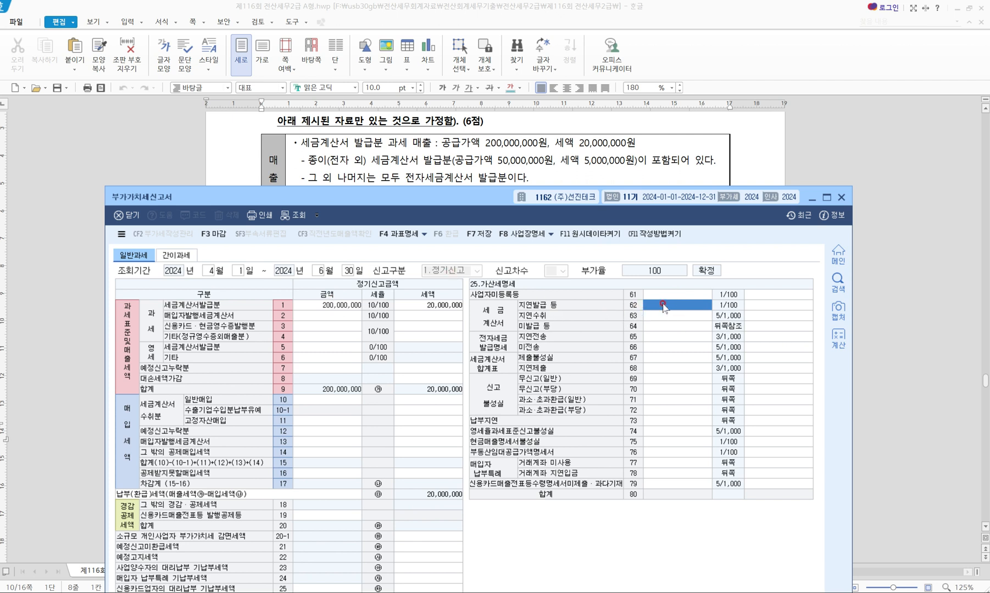
{"action": "type", "text": "50000000"}
{"action": "key", "text": "Return"}
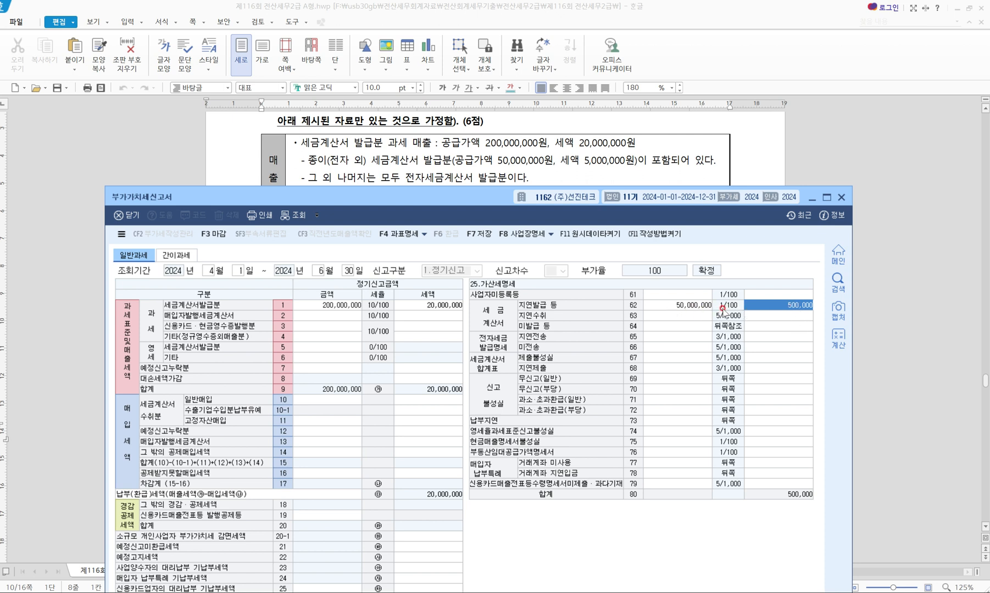
- Try 50,000,000 as the amount and 500,000 as the penalty in the 세금계산서 미발급 등 row (row 64)
{"action": "left_click", "coordinate": [674, 326]}
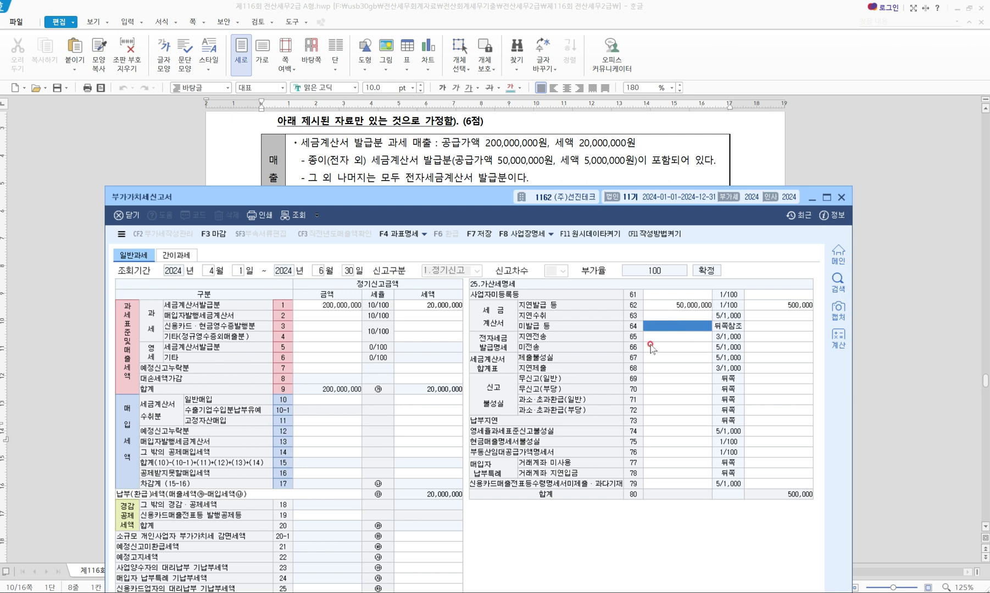
{"action": "type", "text": "50,000,000"}
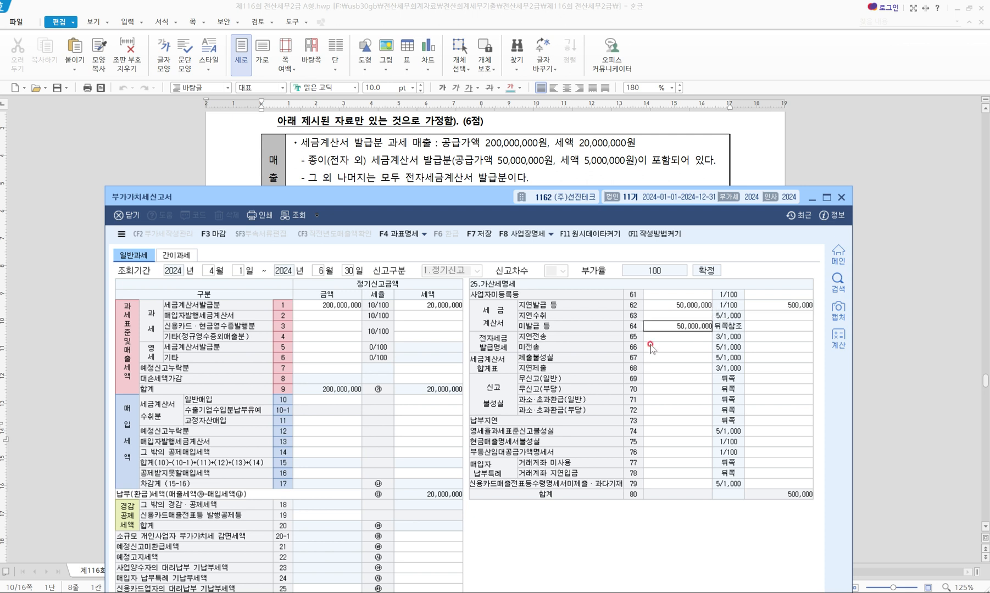
{"action": "key", "text": "Return"}
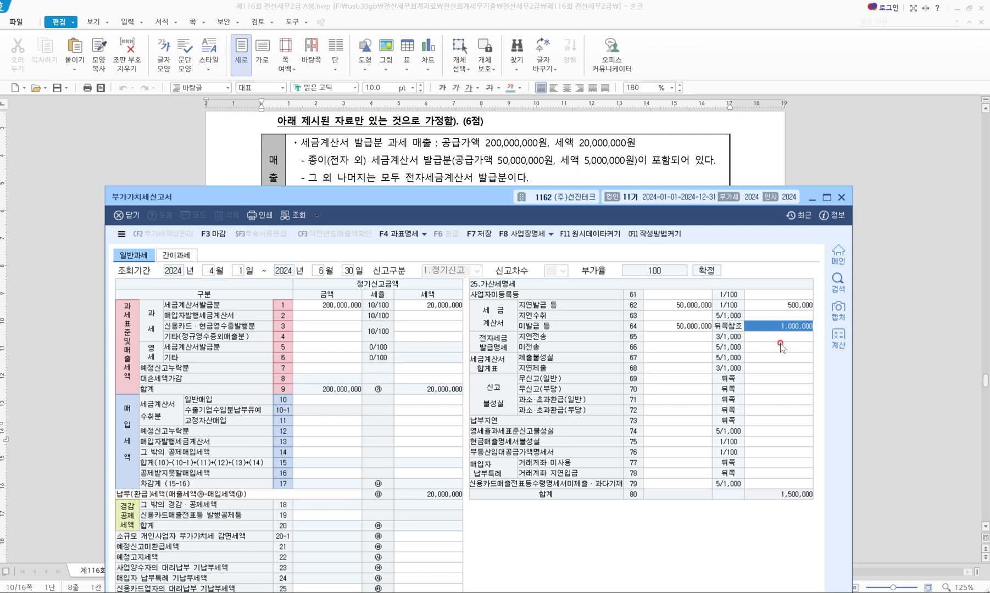
{"action": "type", "text": "5"}
{"action": "key", "text": "Return"}
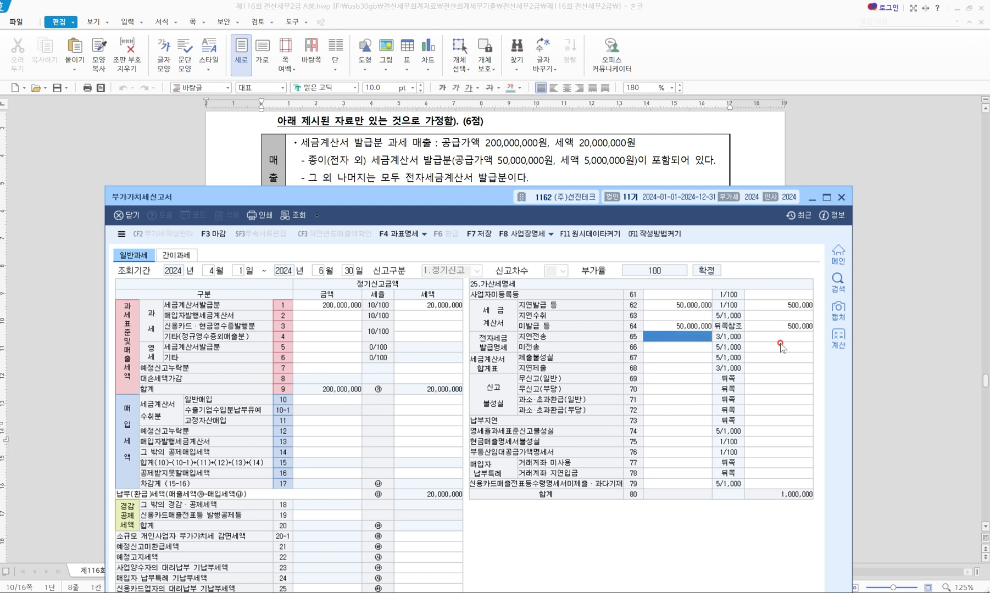
- Clear the amount and penalty from the 세금계산서 미발급 등 row (row 64)
{"action": "left_click", "coordinate": [694, 326]}
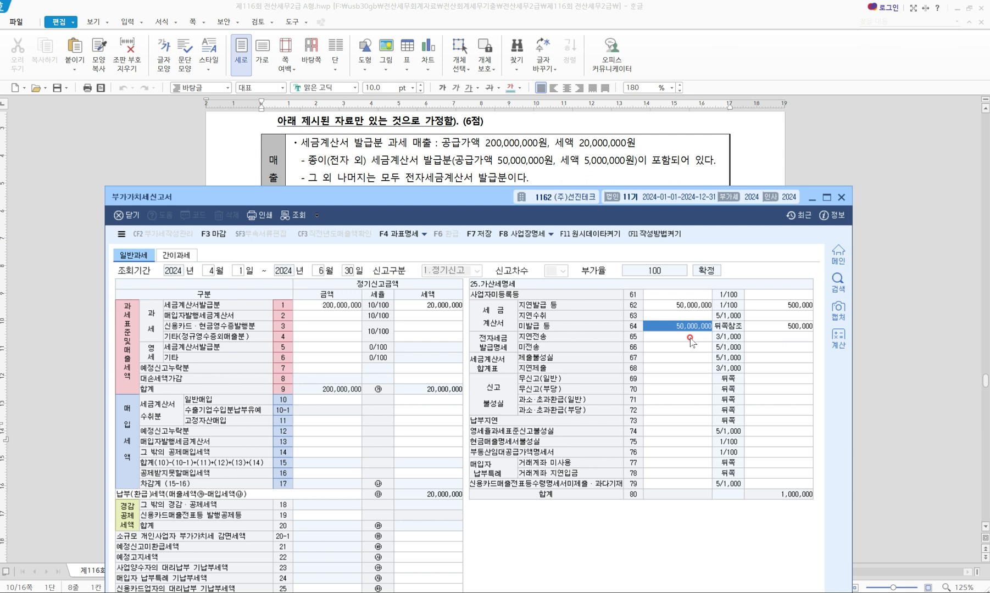
{"action": "key", "text": "space"}
{"action": "key", "text": "Return"}
{"action": "key", "text": "space"}
{"action": "key", "text": "Return"}
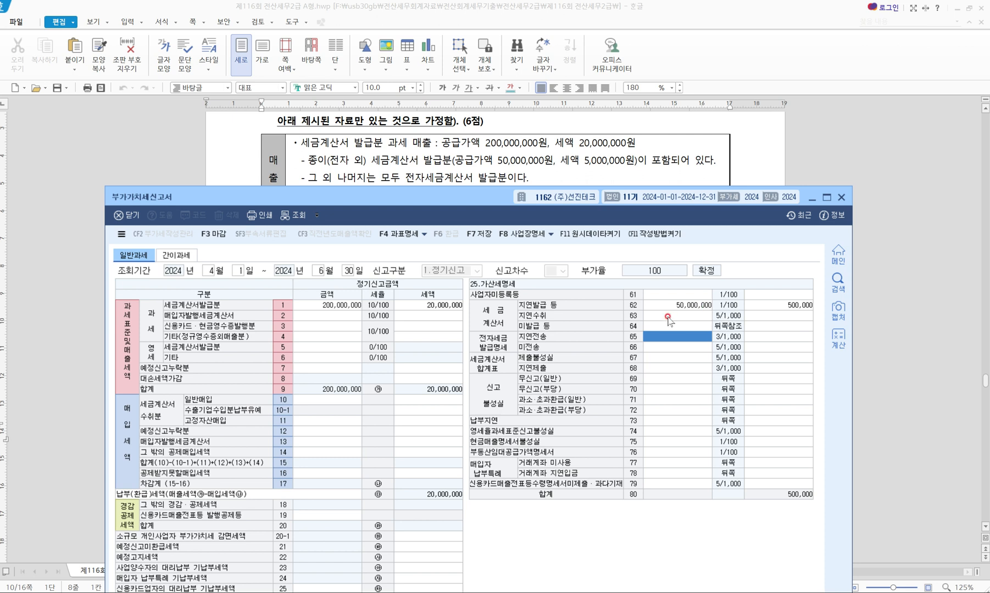
{"action": "mouse_move", "coordinate": [665, 303]}
{"action": "left_mouse_down"}
{"action": "mouse_move", "coordinate": [664, 323]}
{"action": "mouse_move", "coordinate": [813, 336]}
{"action": "left_mouse_up"}
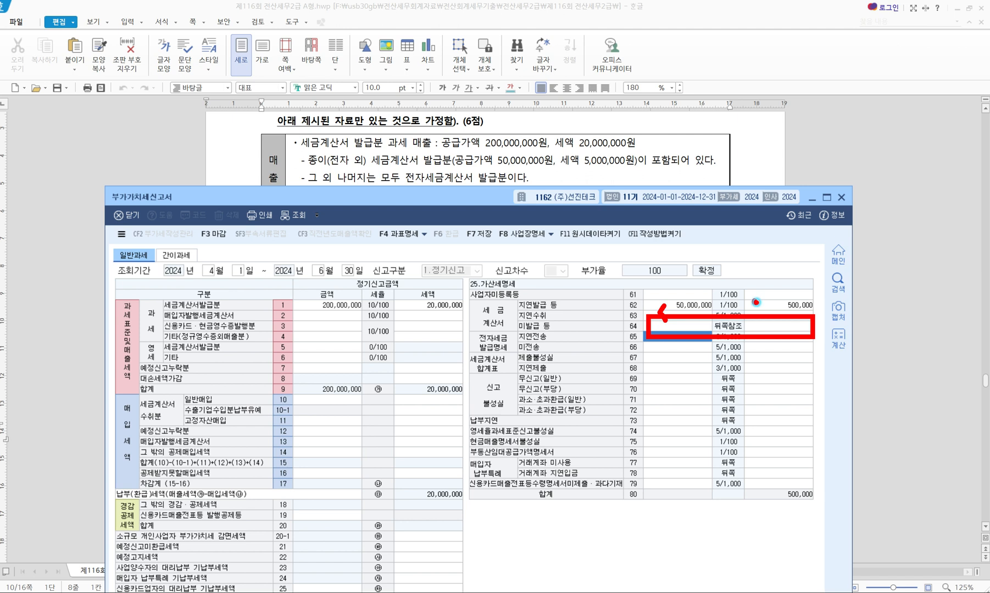
{"action": "key", "text": "Escape"}
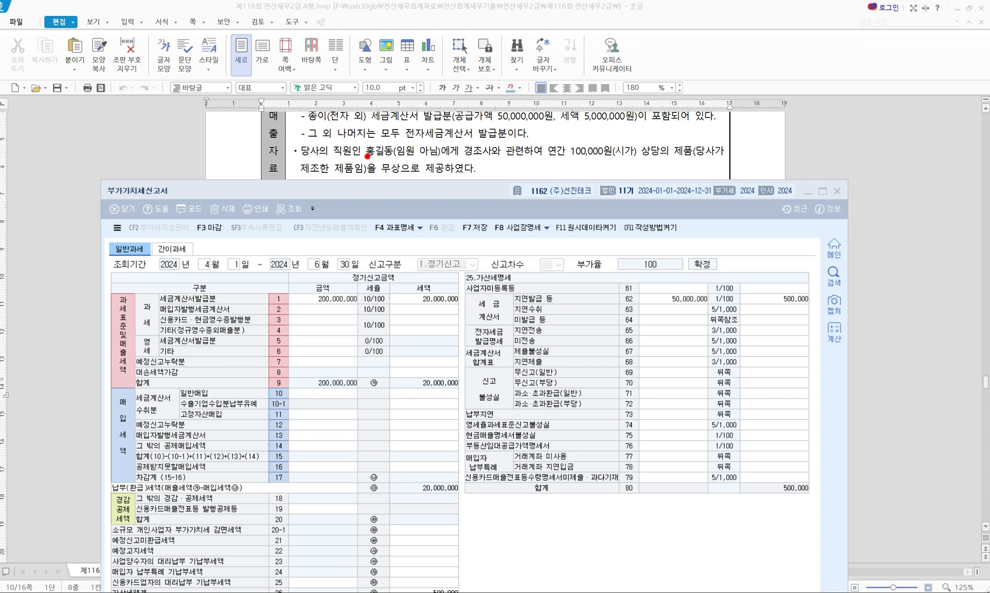
- Examine the sales data item about the 100,000-won self-made product given free to an employee for a family event
{"action": "left_click_drag", "start_coordinate": [365, 156], "coordinate": [459, 157]}
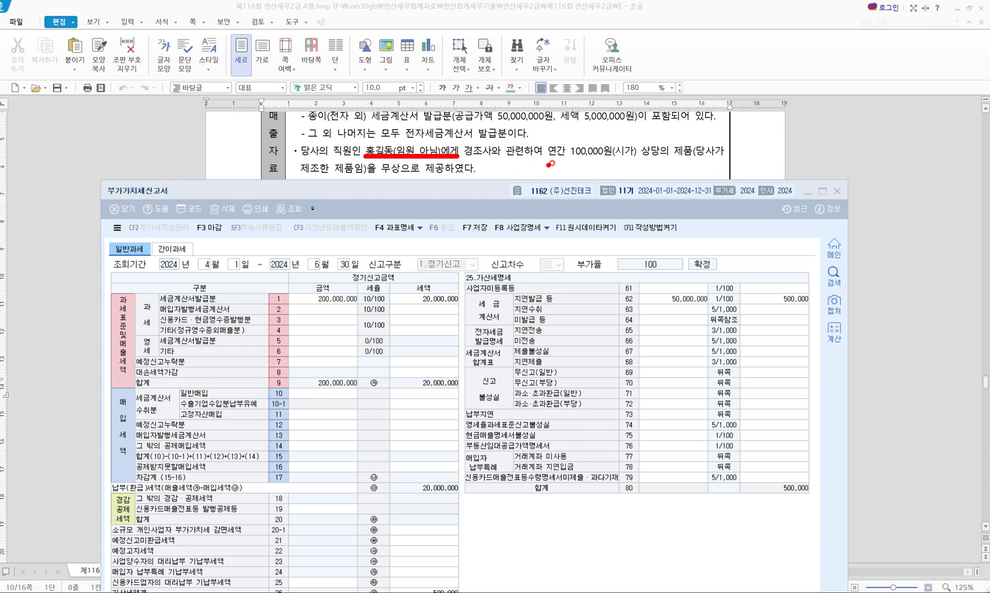
{"action": "left_click_drag", "start_coordinate": [564, 159], "coordinate": [734, 157]}
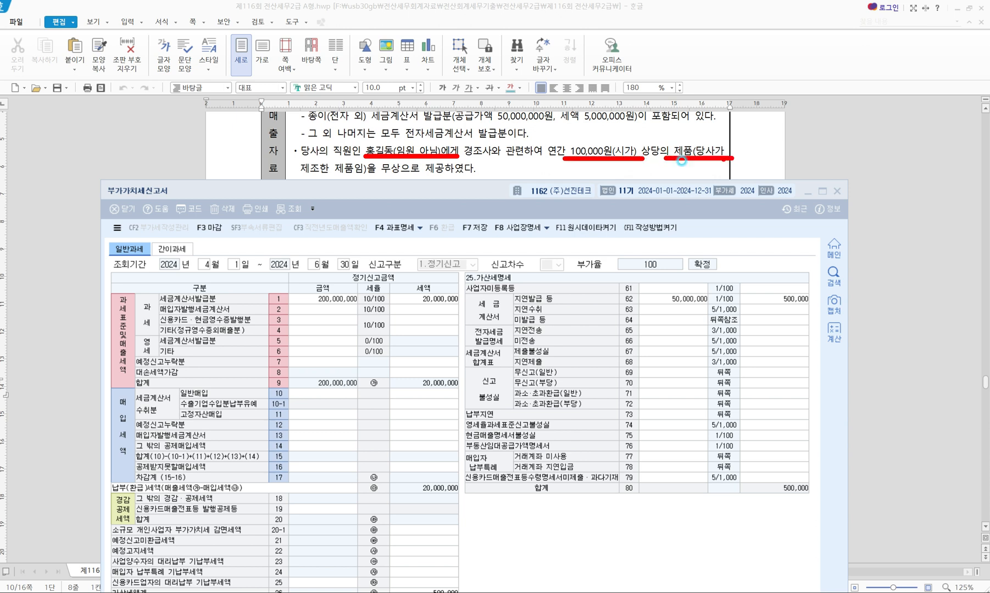
{"action": "left_click_drag", "start_coordinate": [299, 175], "coordinate": [451, 179]}
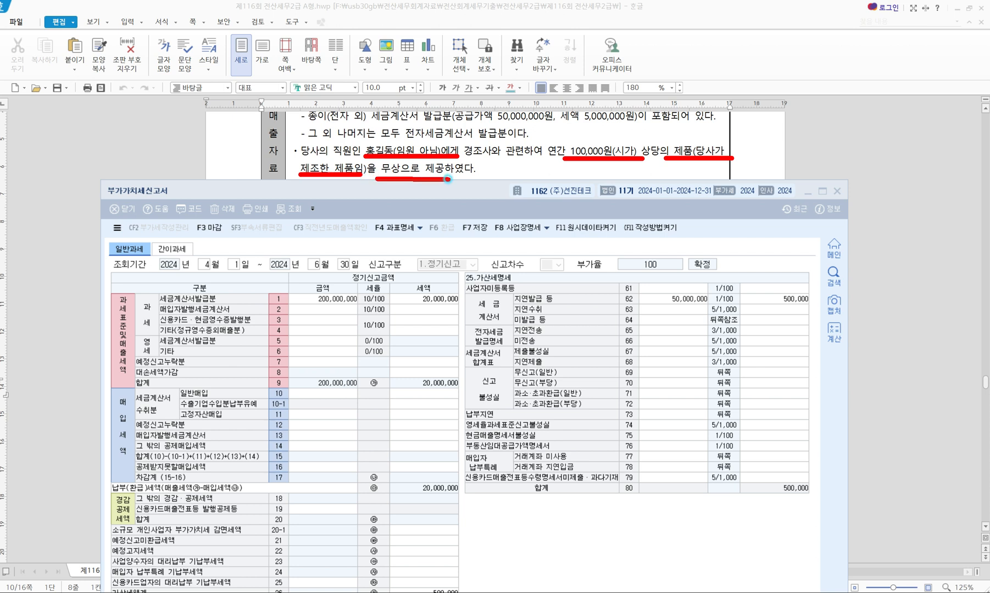
{"action": "mouse_move", "coordinate": [669, 137]}
{"action": "left_mouse_down"}
{"action": "mouse_move", "coordinate": [681, 137]}
{"action": "mouse_move", "coordinate": [514, 104]}
{"action": "mouse_move", "coordinate": [435, 144]}
{"action": "left_mouse_up"}
{"action": "left_click_drag", "start_coordinate": [565, 141], "coordinate": [566, 156]}
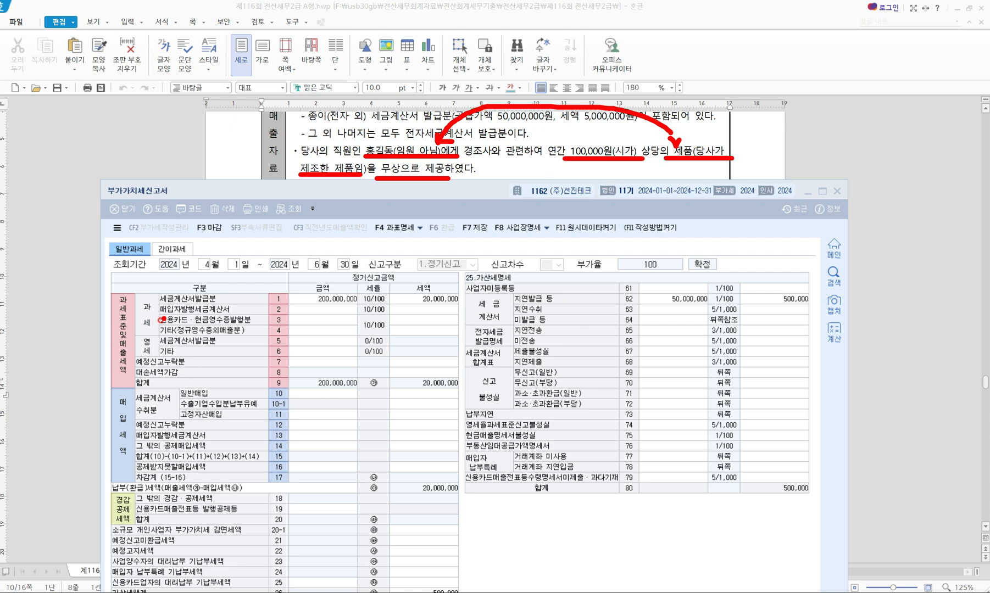
- Check whether the employee gift belongs in the 기타(정규영수증외매출분) row, comparing a 300,000 example with the 100,000 exclusion
{"action": "mouse_move", "coordinate": [105, 318]}
{"action": "left_mouse_down"}
{"action": "mouse_move", "coordinate": [121, 337]}
{"action": "mouse_move", "coordinate": [470, 342]}
{"action": "left_mouse_up"}
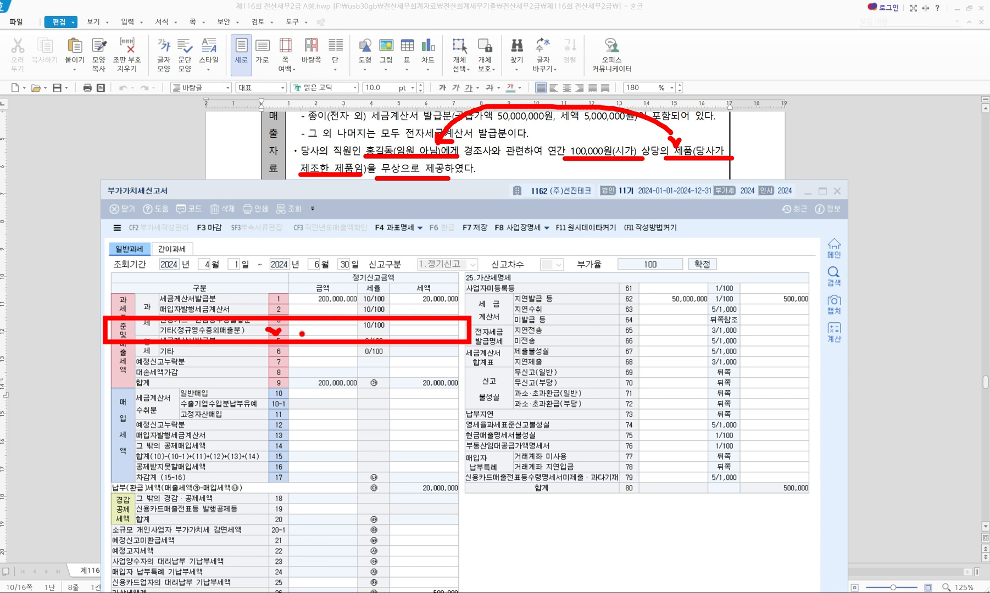
{"action": "left_click_drag", "start_coordinate": [302, 330], "coordinate": [314, 326]}
{"action": "mouse_move", "coordinate": [605, 132]}
{"action": "left_mouse_down"}
{"action": "mouse_move", "coordinate": [578, 176]}
{"action": "mouse_move", "coordinate": [603, 186]}
{"action": "left_mouse_up"}
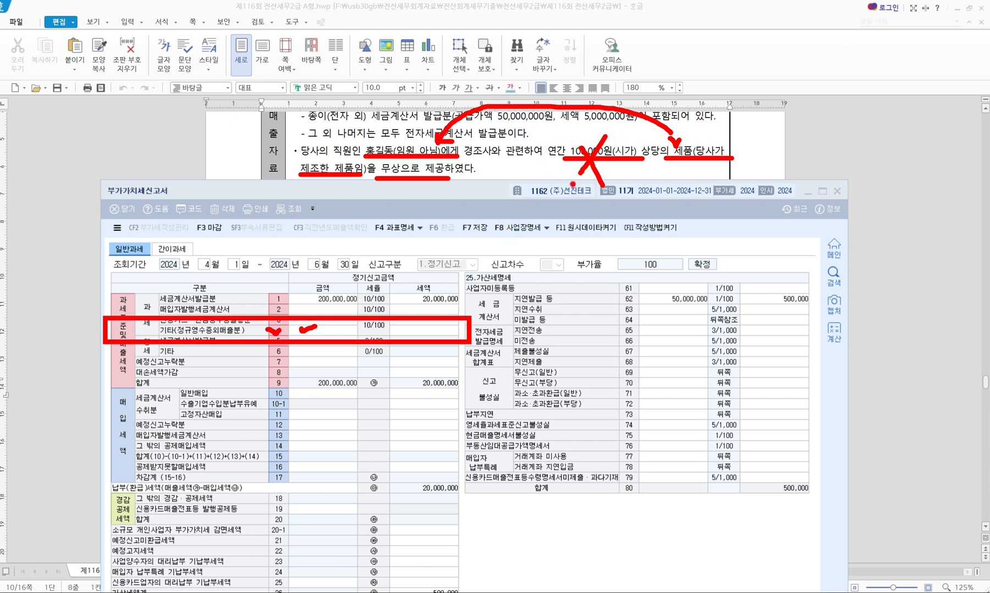
{"action": "mouse_move", "coordinate": [347, 311]}
{"action": "left_mouse_down"}
{"action": "mouse_move", "coordinate": [331, 336]}
{"action": "mouse_move", "coordinate": [350, 337]}
{"action": "left_mouse_up"}
{"action": "mouse_move", "coordinate": [425, 312]}
{"action": "left_mouse_down"}
{"action": "mouse_move", "coordinate": [409, 343]}
{"action": "mouse_move", "coordinate": [439, 347]}
{"action": "left_mouse_up"}
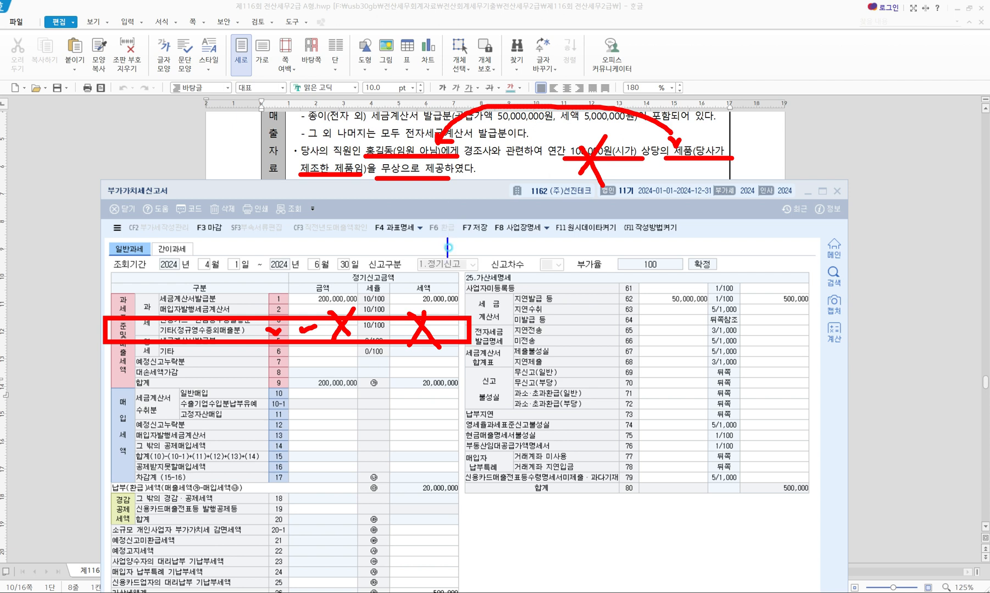
{"action": "type", "text": "300,0000"}
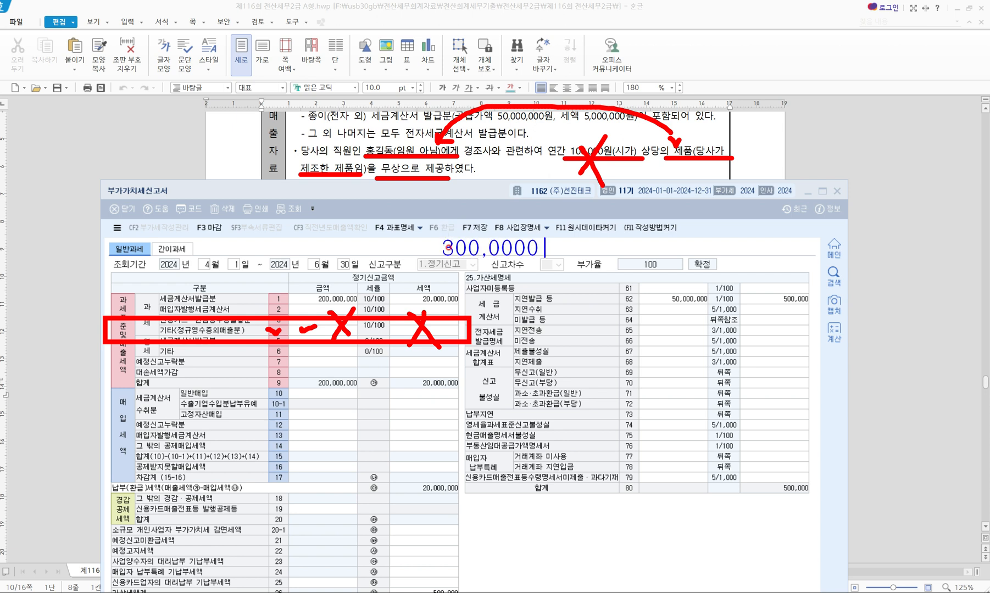
{"action": "key", "text": "BackSpace"}
{"action": "type", "text": "- 100,000 "}
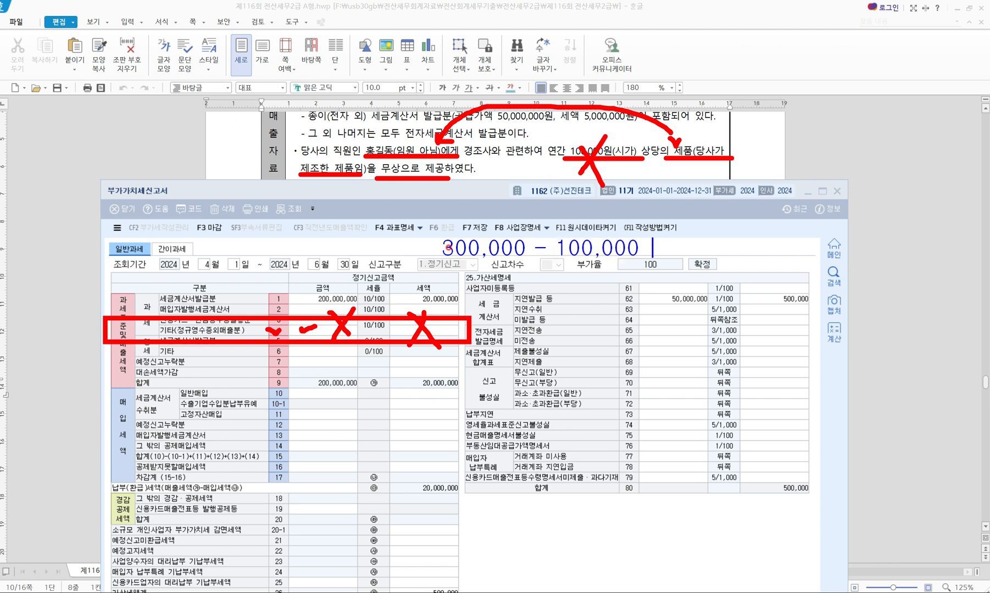
{"action": "type", "text": "= 200,000"}
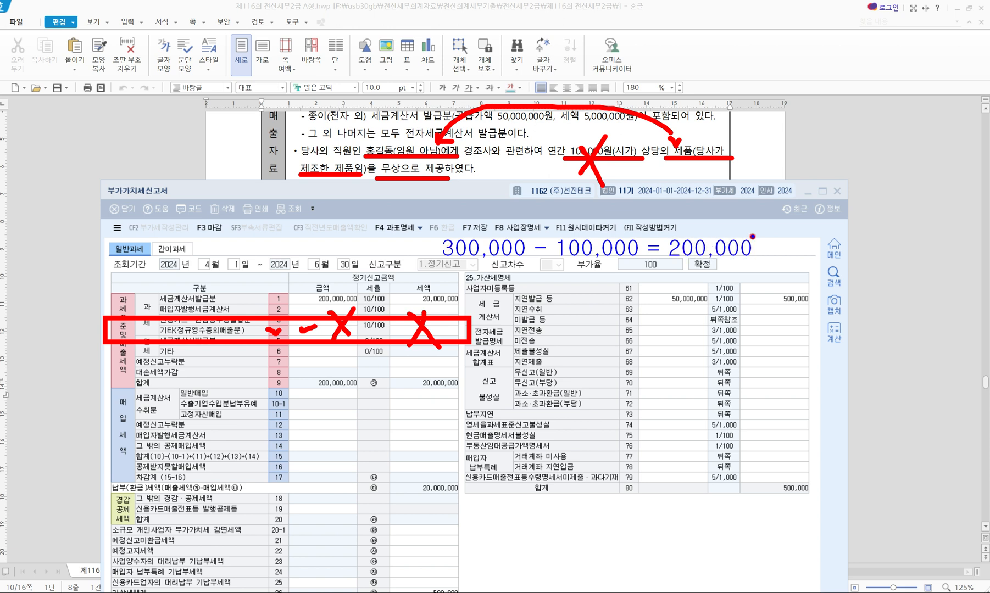
{"action": "left_click_drag", "start_coordinate": [315, 333], "coordinate": [322, 334]}
{"action": "left_click_drag", "start_coordinate": [399, 332], "coordinate": [402, 330]}
{"action": "key", "text": "Escape"}
- Try a 200,000 amount in the 기타(정규영수증외매출분) row (row 4) and clear it again
{"action": "left_click", "coordinate": [321, 330]}
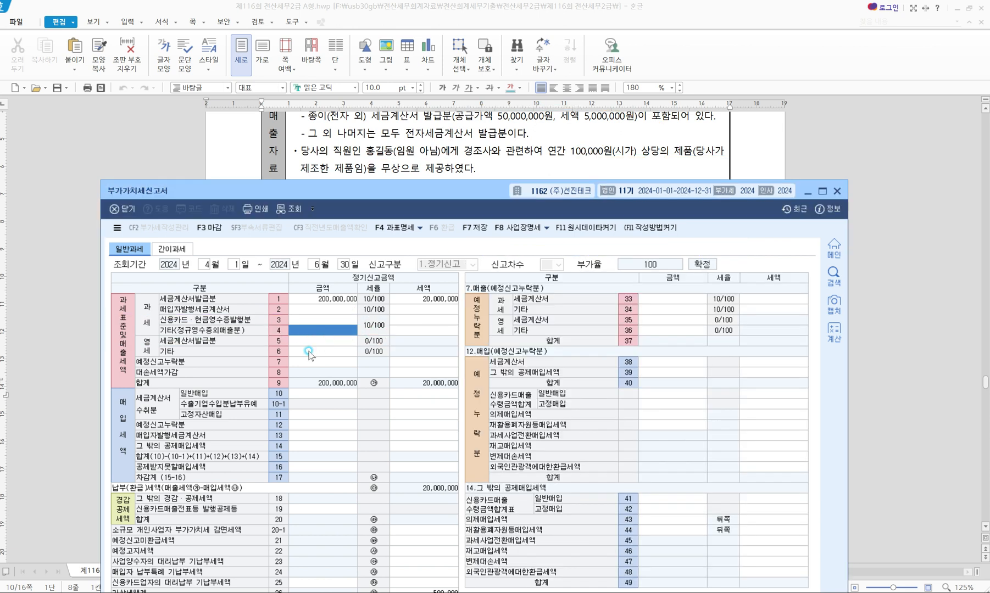
{"action": "type", "text": "2000000"}
{"action": "key", "text": "Return"}
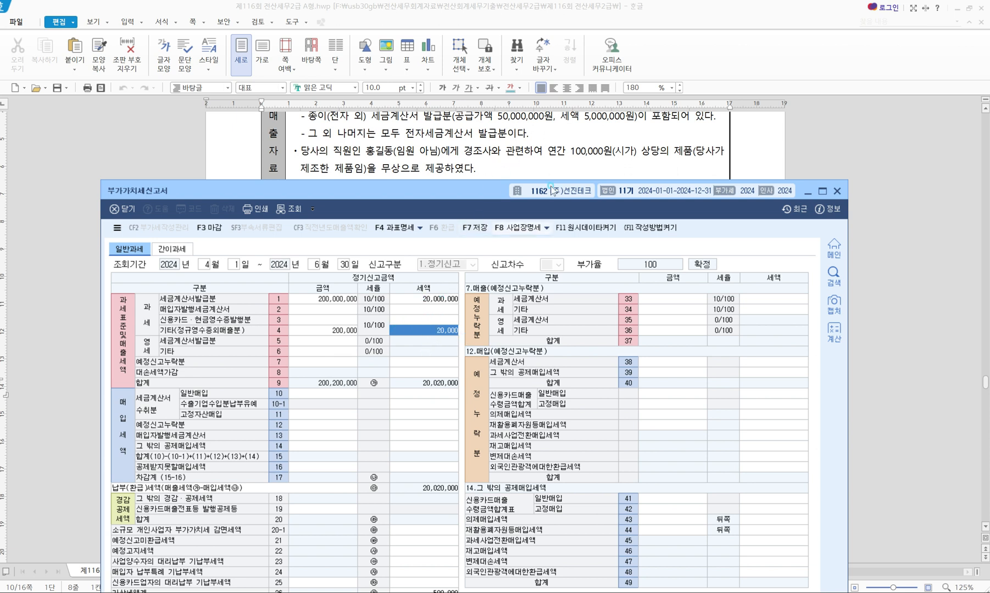
{"action": "left_click", "coordinate": [340, 331]}
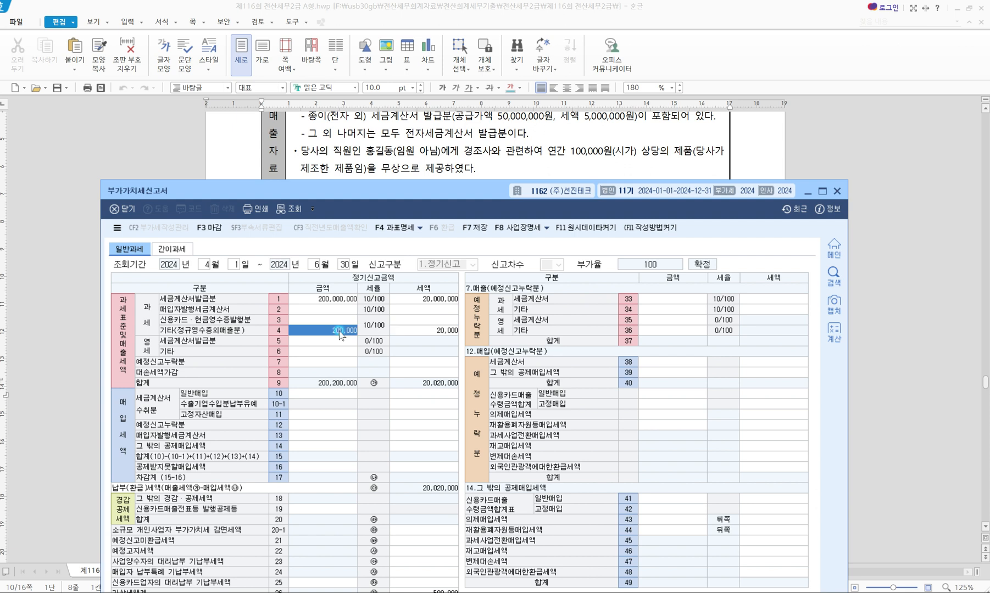
{"action": "key", "text": "Delete"}
{"action": "key", "text": "Return"}
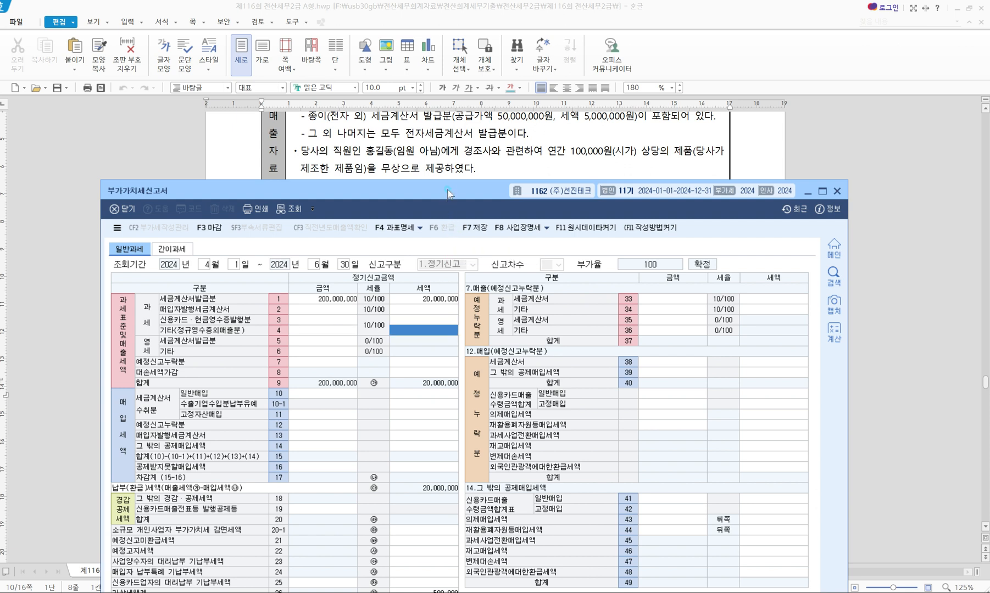
- Examine the sales item on the 1,650,000-won bad debt including VAT and work out which tax portion belongs in the 대손세액가감 row (row 8)
{"action": "left_click_drag", "start_coordinate": [450, 188], "coordinate": [452, 201]}
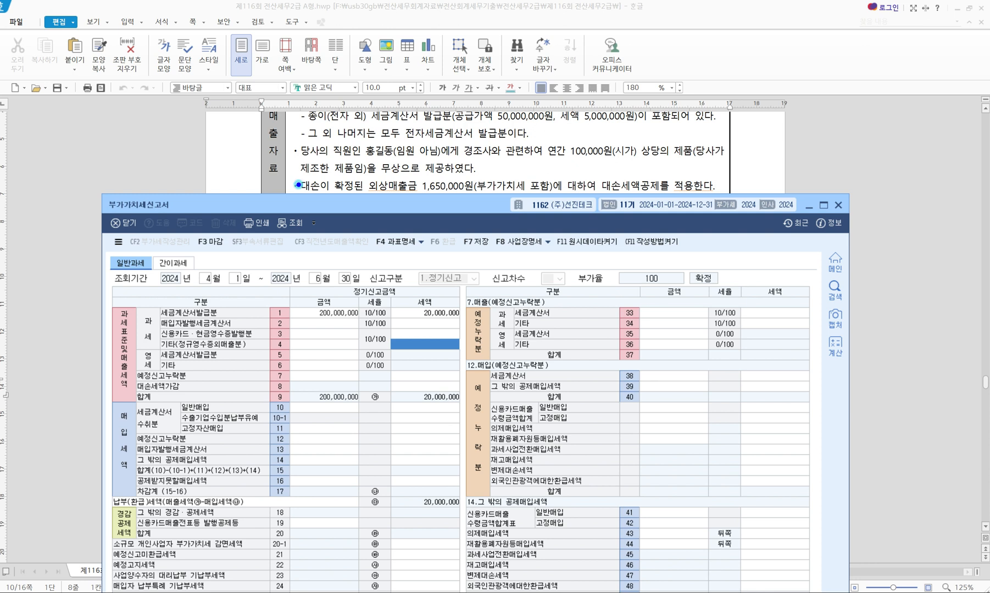
{"action": "left_click", "coordinate": [292, 180]}
{"action": "mouse_move", "coordinate": [289, 180]}
{"action": "left_mouse_down"}
{"action": "mouse_move", "coordinate": [372, 196]}
{"action": "mouse_move", "coordinate": [699, 198]}
{"action": "left_mouse_up"}
{"action": "left_click_drag", "start_coordinate": [623, 192], "coordinate": [640, 192]}
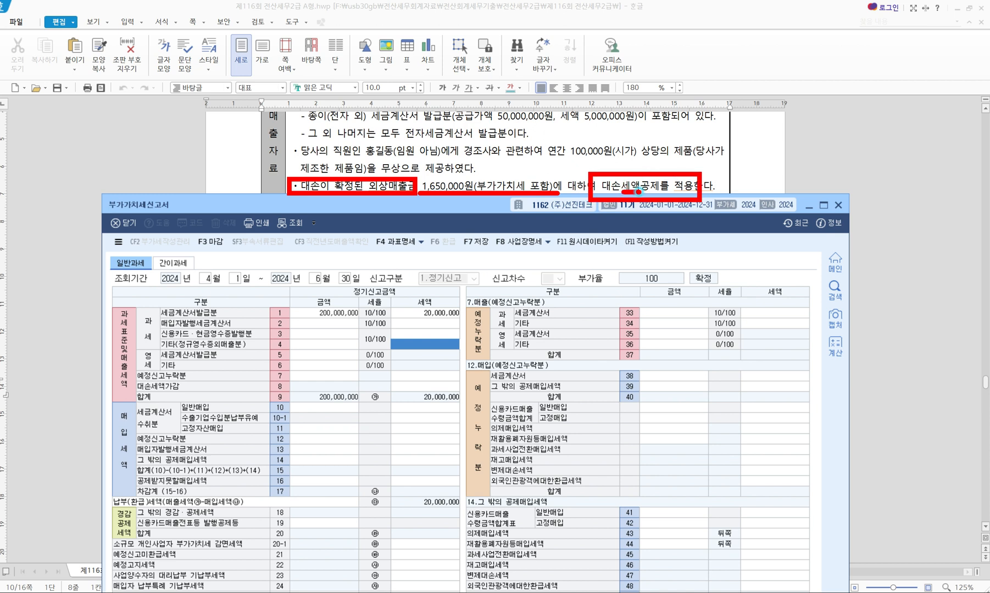
{"action": "left_click_drag", "start_coordinate": [125, 379], "coordinate": [199, 392]}
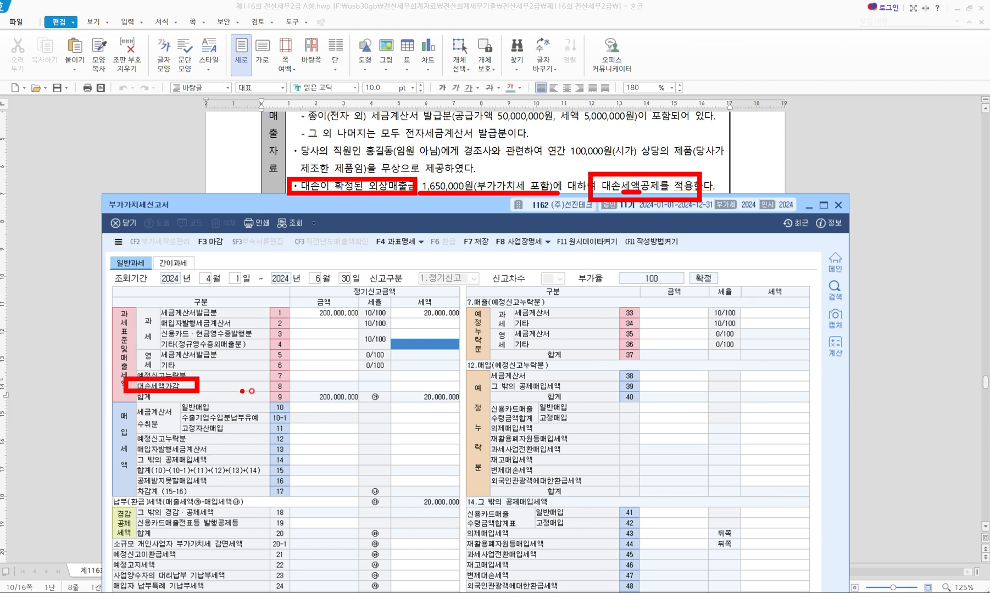
{"action": "left_click_drag", "start_coordinate": [259, 391], "coordinate": [456, 392]}
{"action": "mouse_move", "coordinate": [441, 322]}
{"action": "left_mouse_down"}
{"action": "mouse_move", "coordinate": [437, 306]}
{"action": "mouse_move", "coordinate": [409, 301]}
{"action": "mouse_move", "coordinate": [434, 308]}
{"action": "mouse_move", "coordinate": [420, 384]}
{"action": "mouse_move", "coordinate": [431, 377]}
{"action": "left_mouse_up"}
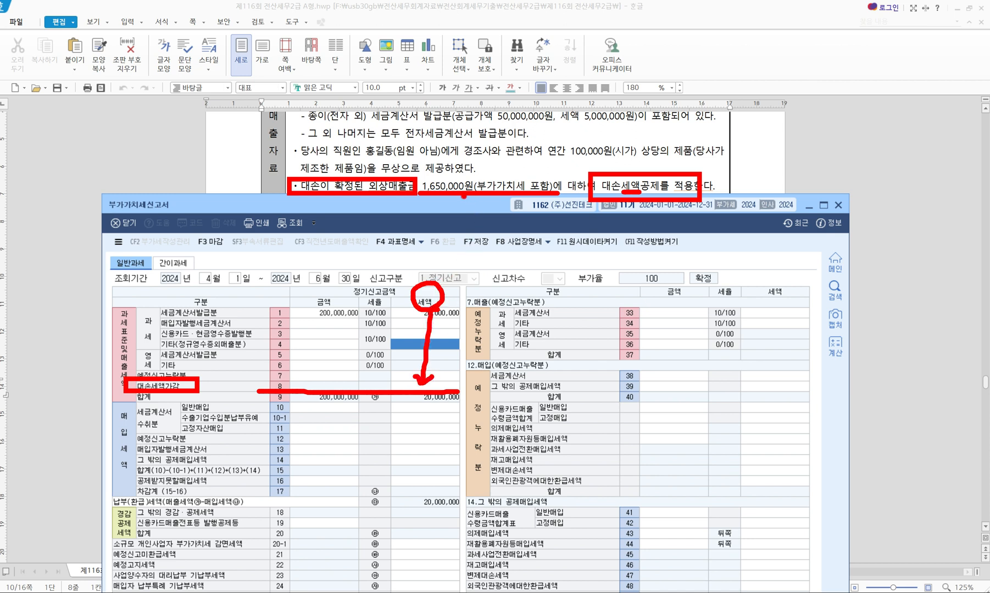
{"action": "mouse_move", "coordinate": [442, 177]}
{"action": "left_mouse_down"}
{"action": "mouse_move", "coordinate": [462, 159]}
{"action": "mouse_move", "coordinate": [491, 174]}
{"action": "left_mouse_up"}
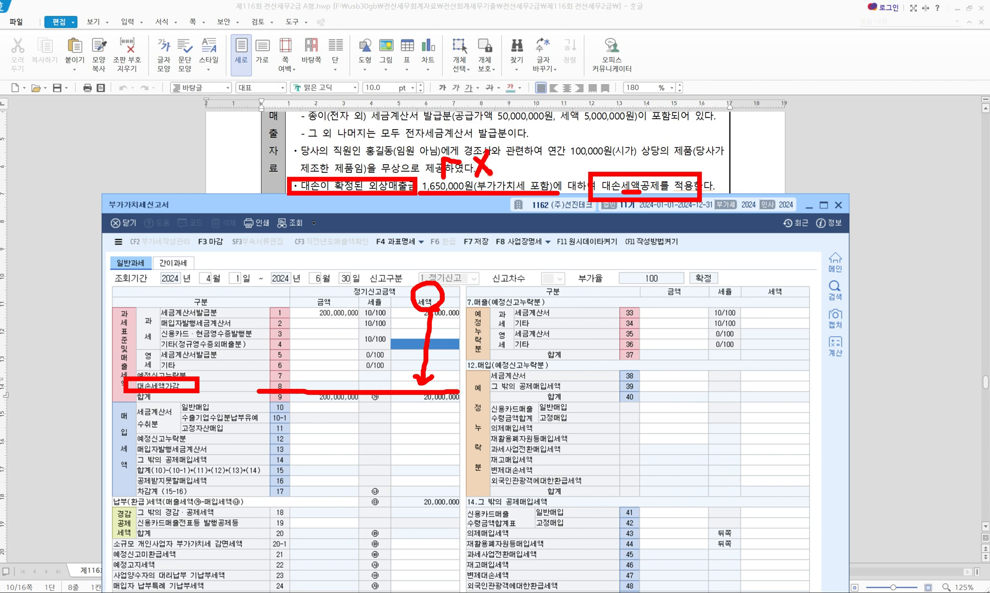
{"action": "mouse_move", "coordinate": [524, 153]}
{"action": "left_mouse_down"}
{"action": "mouse_move", "coordinate": [504, 204]}
{"action": "mouse_move", "coordinate": [508, 264]}
{"action": "mouse_move", "coordinate": [499, 256]}
{"action": "left_mouse_up"}
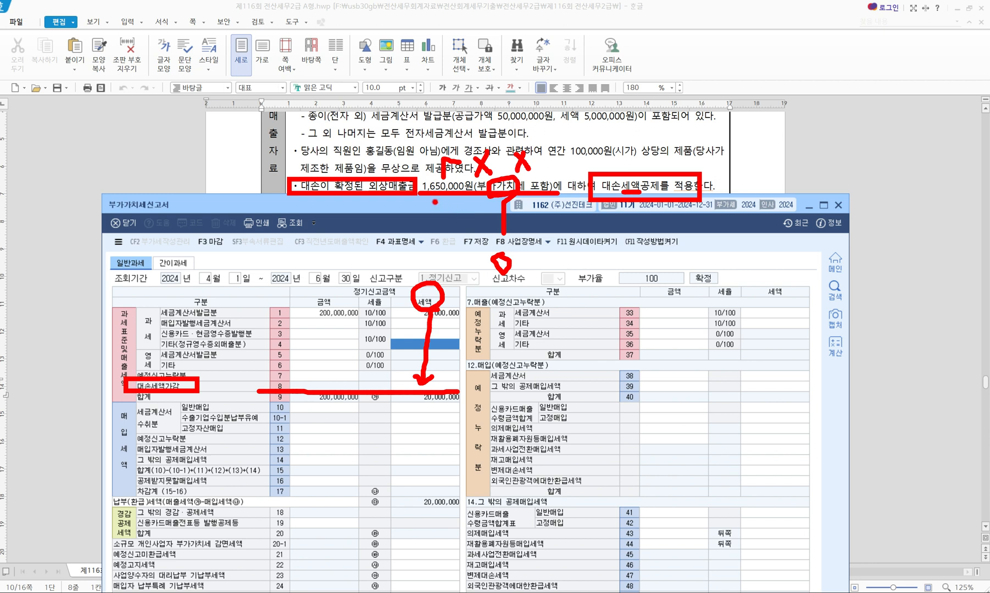
{"action": "mouse_move", "coordinate": [433, 199]}
{"action": "left_mouse_down"}
{"action": "mouse_move", "coordinate": [442, 235]}
{"action": "mouse_move", "coordinate": [447, 225]}
{"action": "mouse_move", "coordinate": [463, 241]}
{"action": "mouse_move", "coordinate": [481, 231]}
{"action": "mouse_move", "coordinate": [479, 222]}
{"action": "left_mouse_up"}
{"action": "left_click", "coordinate": [526, 225]}
{"action": "mouse_move", "coordinate": [532, 223]}
{"action": "left_mouse_down"}
{"action": "mouse_move", "coordinate": [533, 242]}
{"action": "mouse_move", "coordinate": [544, 241]}
{"action": "left_mouse_up"}
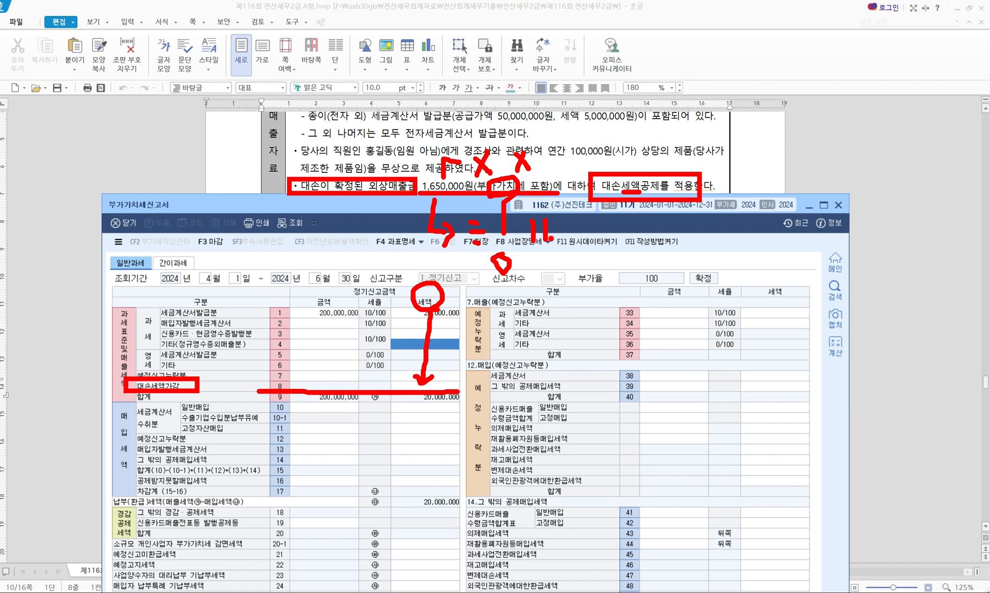
{"action": "key", "text": "Escape"}
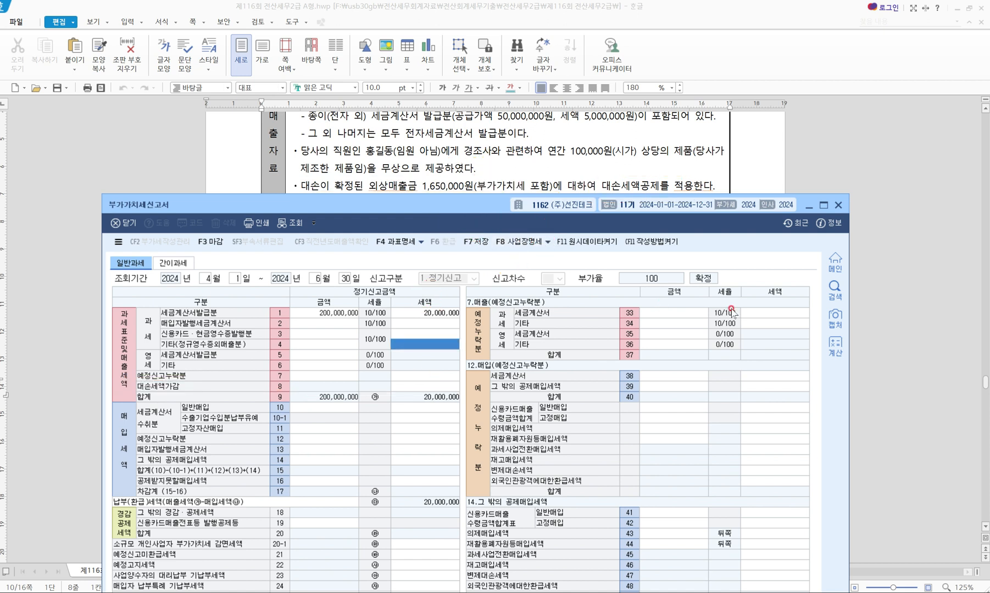
- Open the calculator and divide 1,650,000 by 11 to get the VAT portion of the bad debt
{"action": "key", "text": "XF86Calculator"}
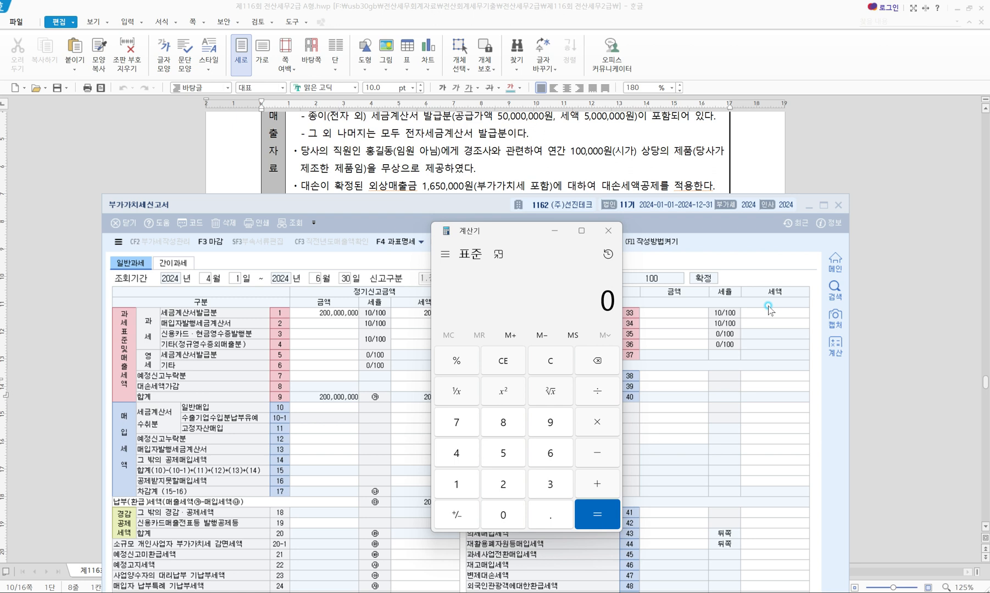
{"action": "left_click_drag", "start_coordinate": [494, 233], "coordinate": [479, 234]}
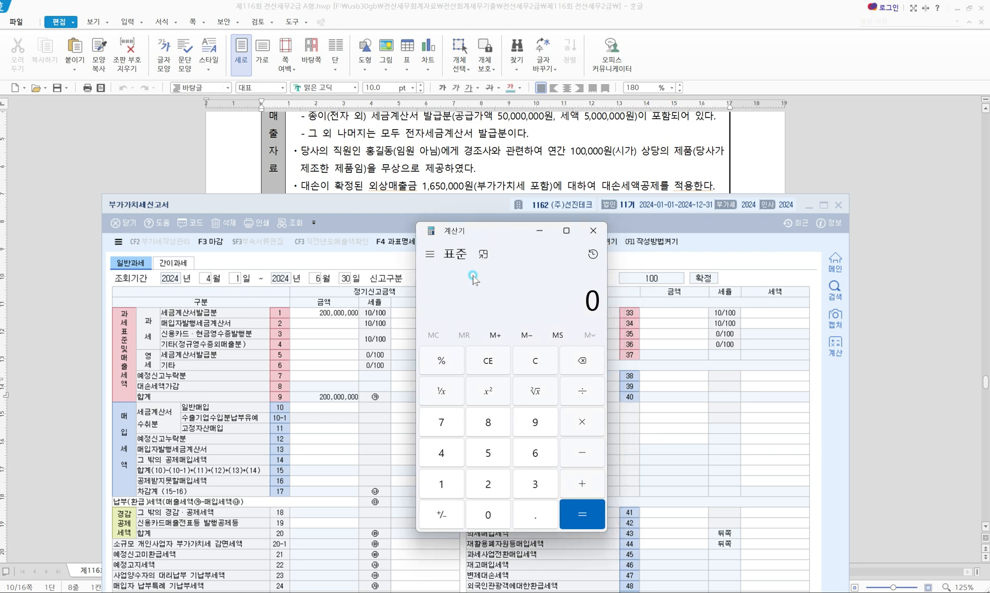
{"action": "type", "text": "1650000"}
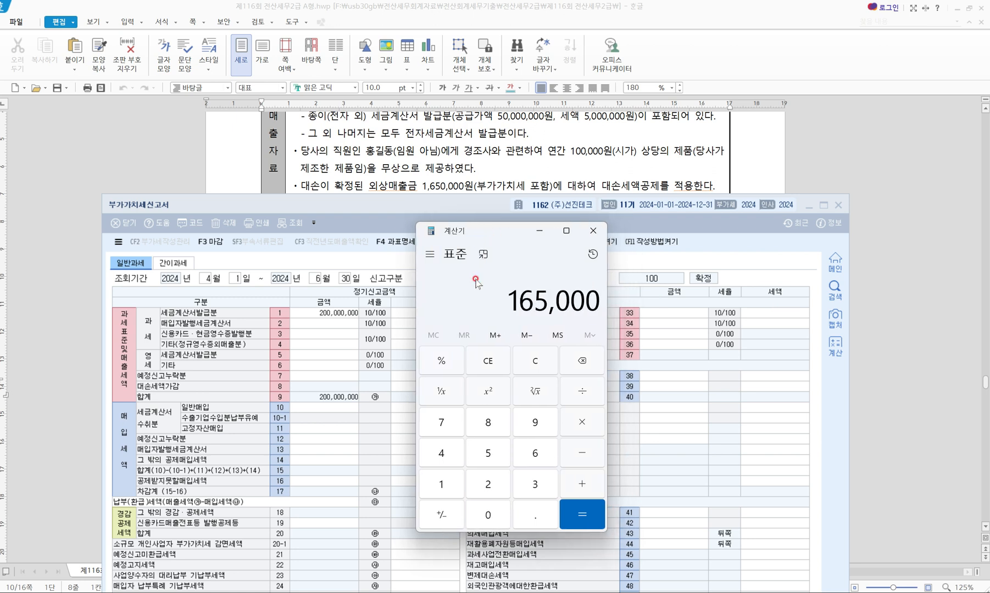
{"action": "type", "text": "/11"}
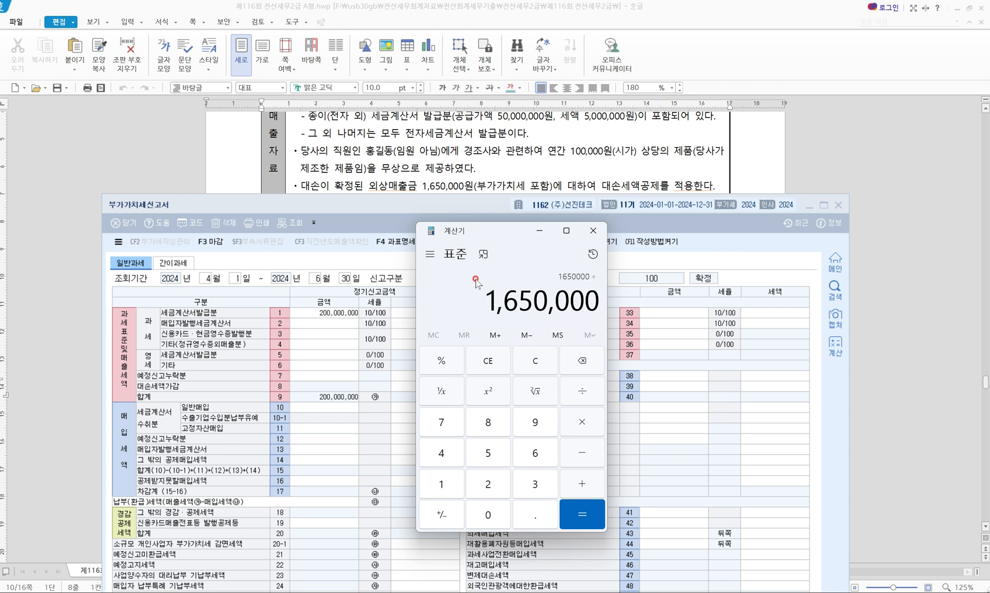
{"action": "key", "text": "Return"}
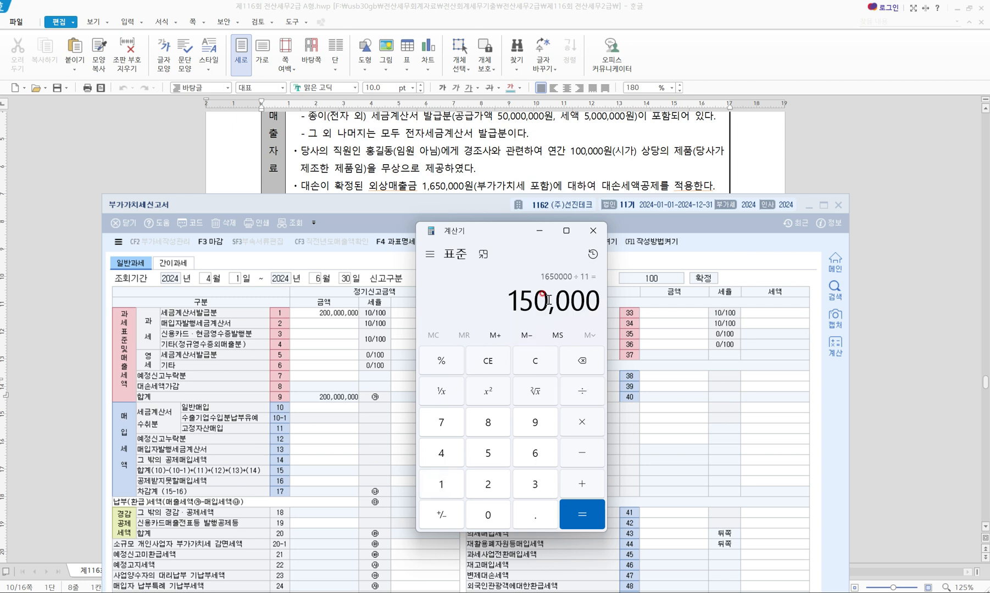
- Return to the VAT return and enter a tax amount of -150,000 in the 대손세액가감 row (row 8)
{"action": "left_click", "coordinate": [399, 203]}
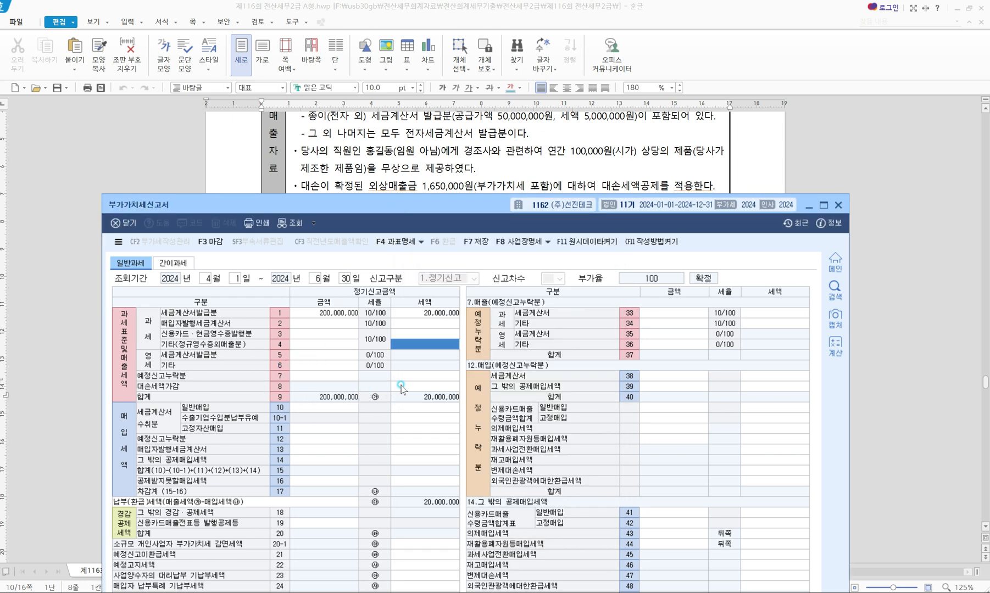
{"action": "left_click", "coordinate": [401, 387]}
{"action": "left_click", "coordinate": [328, 207]}
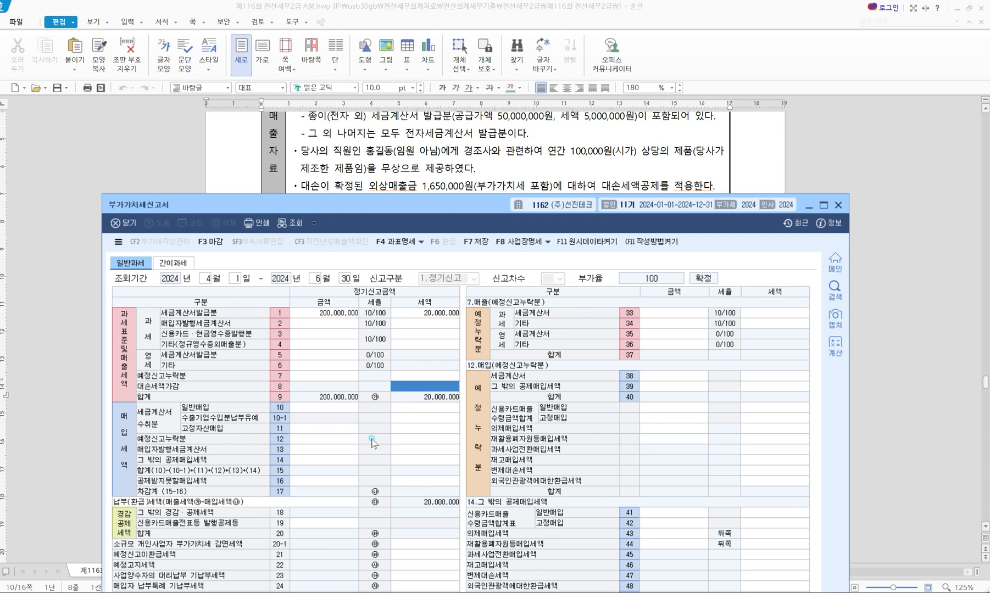
{"action": "type", "text": "-1500000"}
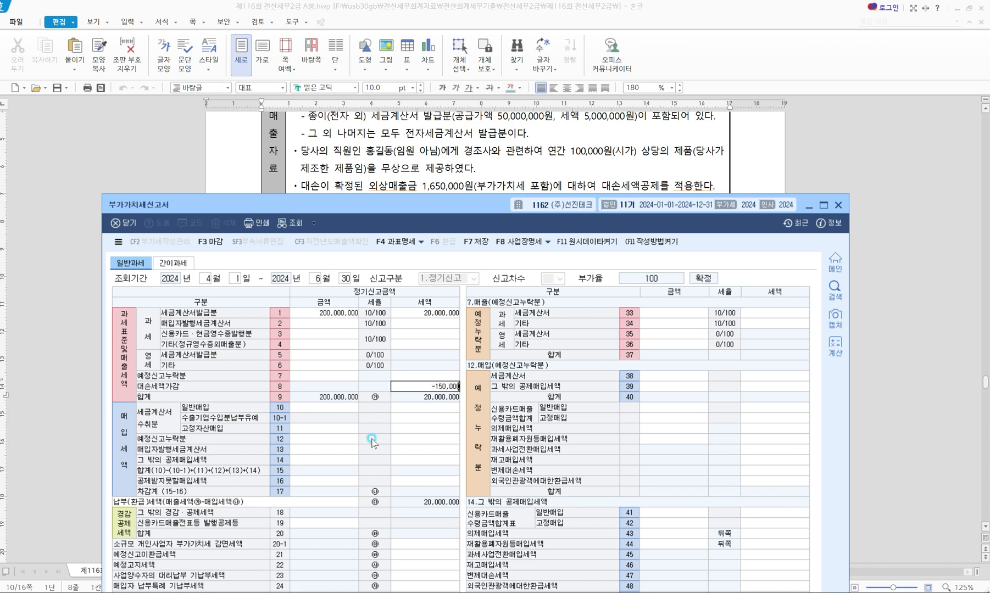
{"action": "key", "text": "Return"}
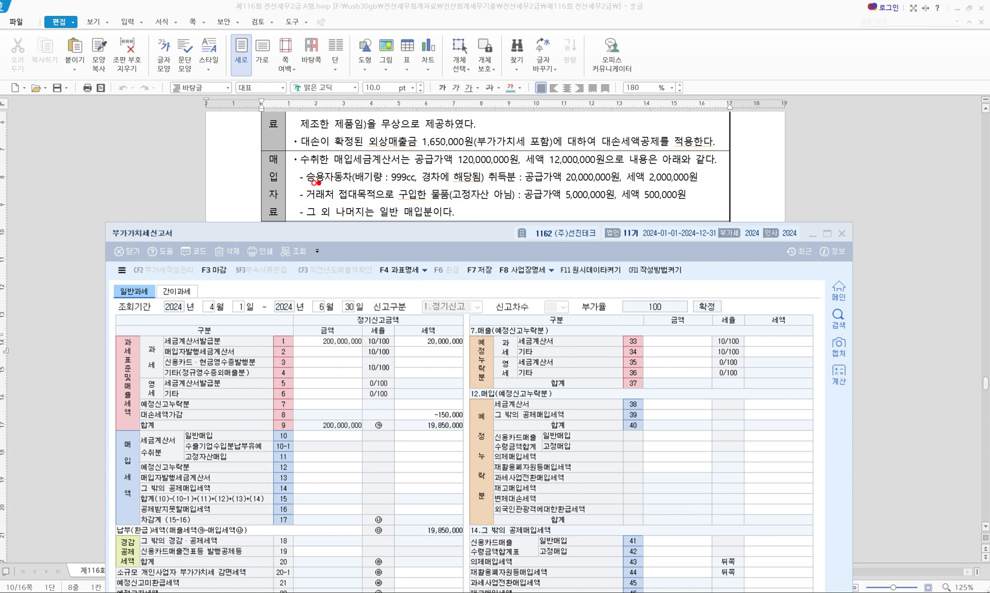
- Examine the purchase data for the 999cc compact car and the client entertainment goods, checking fixed-asset classification and input tax deductibility
{"action": "left_click_drag", "start_coordinate": [308, 186], "coordinate": [490, 186]}
{"action": "mouse_move", "coordinate": [338, 183]}
{"action": "left_mouse_down"}
{"action": "mouse_move", "coordinate": [332, 170]}
{"action": "mouse_move", "coordinate": [236, 163]}
{"action": "mouse_move", "coordinate": [212, 175]}
{"action": "mouse_move", "coordinate": [224, 176]}
{"action": "left_mouse_up"}
{"action": "mouse_move", "coordinate": [220, 189]}
{"action": "left_mouse_down"}
{"action": "mouse_move", "coordinate": [236, 181]}
{"action": "mouse_move", "coordinate": [261, 203]}
{"action": "mouse_move", "coordinate": [274, 179]}
{"action": "mouse_move", "coordinate": [298, 195]}
{"action": "left_mouse_up"}
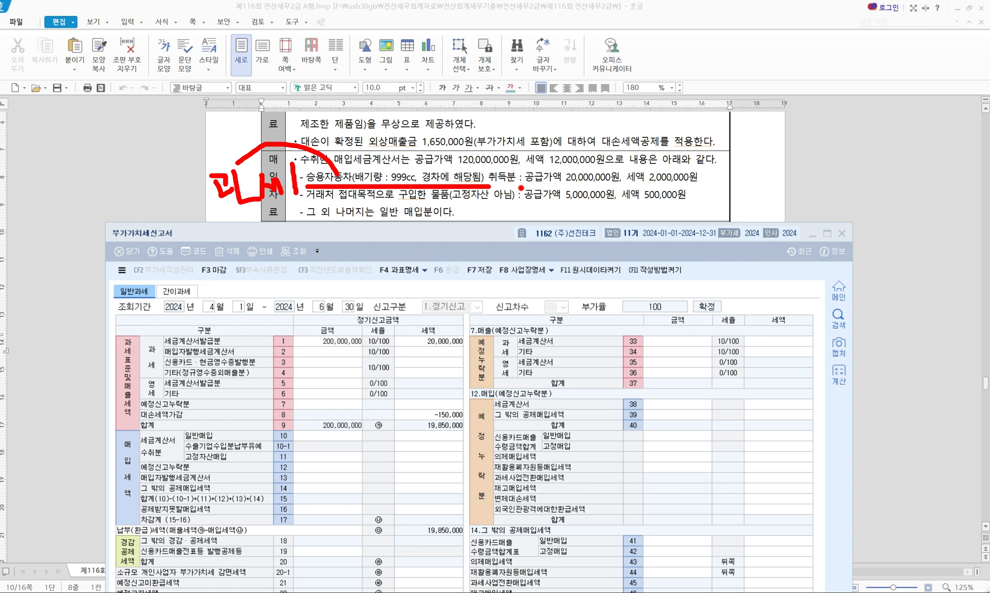
{"action": "left_click_drag", "start_coordinate": [557, 186], "coordinate": [706, 186]}
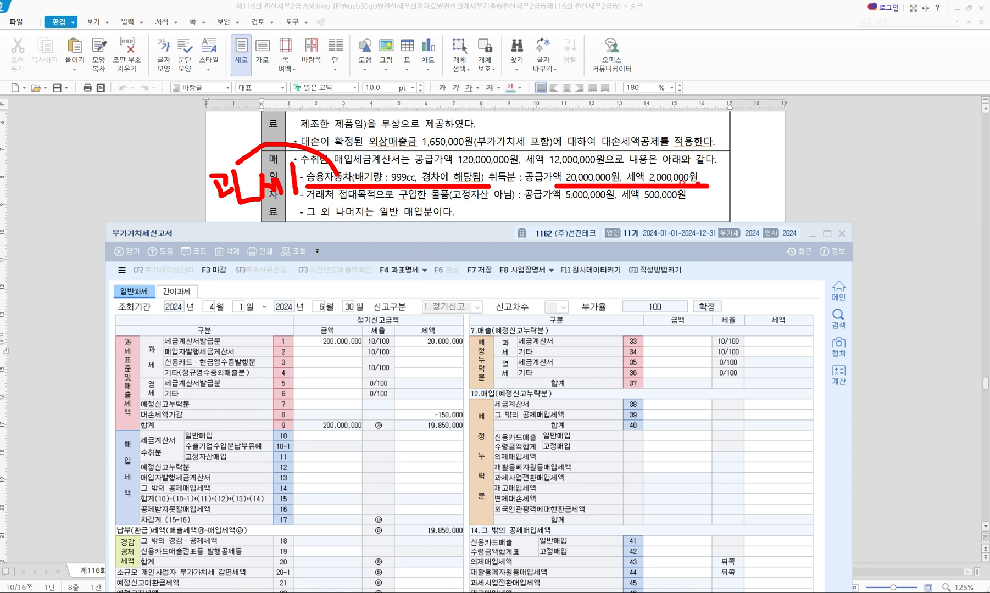
{"action": "mouse_move", "coordinate": [719, 179]}
{"action": "left_mouse_down"}
{"action": "mouse_move", "coordinate": [740, 165]}
{"action": "mouse_move", "coordinate": [725, 156]}
{"action": "left_mouse_up"}
{"action": "left_click_drag", "start_coordinate": [340, 203], "coordinate": [379, 201]}
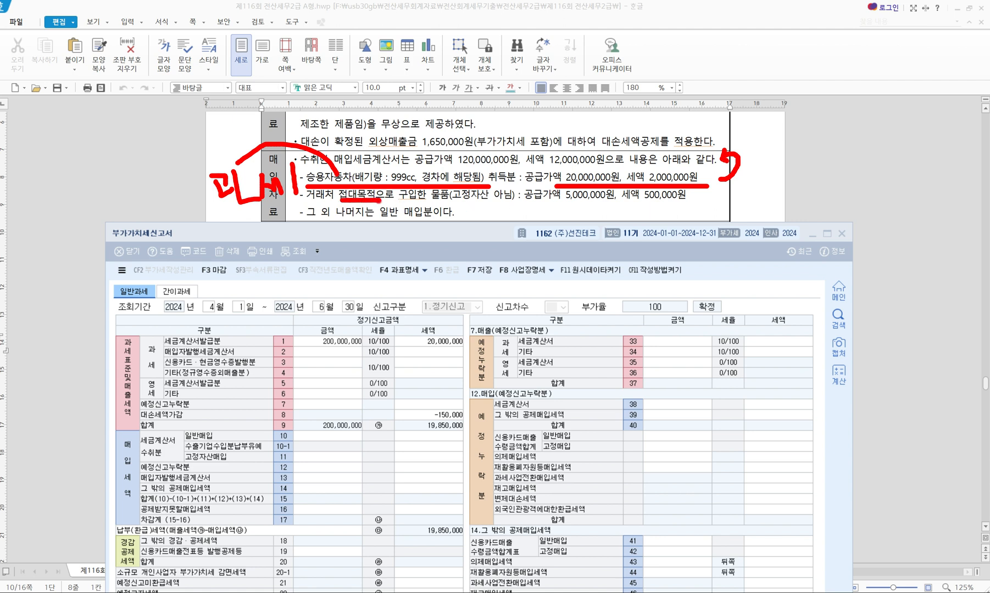
{"action": "left_click_drag", "start_coordinate": [521, 204], "coordinate": [694, 203]}
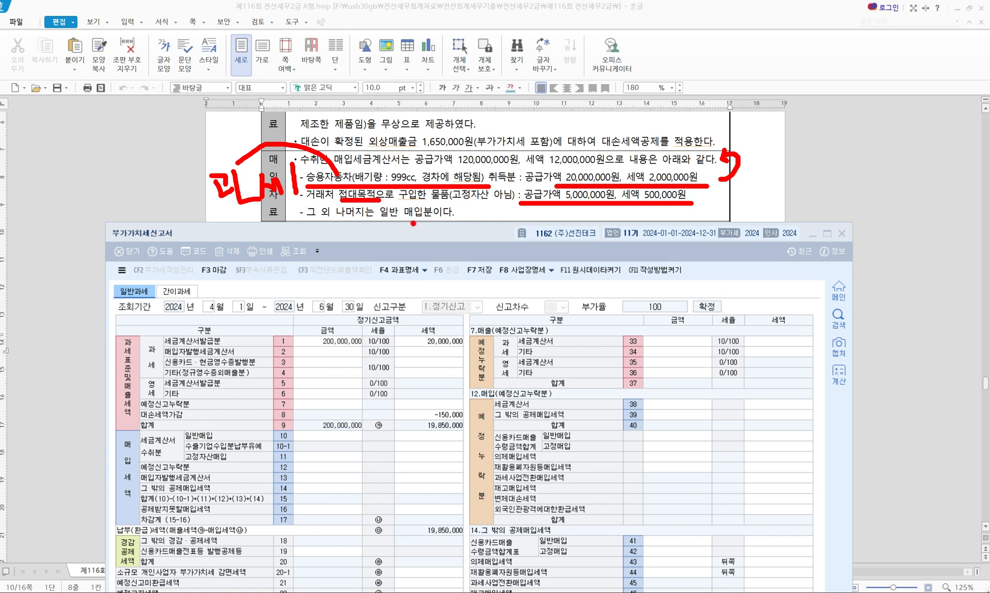
{"action": "mouse_move", "coordinate": [694, 199]}
{"action": "left_mouse_down"}
{"action": "mouse_move", "coordinate": [714, 195]}
{"action": "mouse_move", "coordinate": [728, 216]}
{"action": "mouse_move", "coordinate": [736, 198]}
{"action": "mouse_move", "coordinate": [762, 210]}
{"action": "mouse_move", "coordinate": [758, 195]}
{"action": "mouse_move", "coordinate": [760, 220]}
{"action": "mouse_move", "coordinate": [815, 191]}
{"action": "mouse_move", "coordinate": [809, 212]}
{"action": "mouse_move", "coordinate": [845, 225]}
{"action": "mouse_move", "coordinate": [854, 195]}
{"action": "mouse_move", "coordinate": [851, 210]}
{"action": "mouse_move", "coordinate": [871, 210]}
{"action": "mouse_move", "coordinate": [846, 227]}
{"action": "left_mouse_up"}
{"action": "key", "text": "ctrl+z"}
{"action": "left_click", "coordinate": [773, 214]}
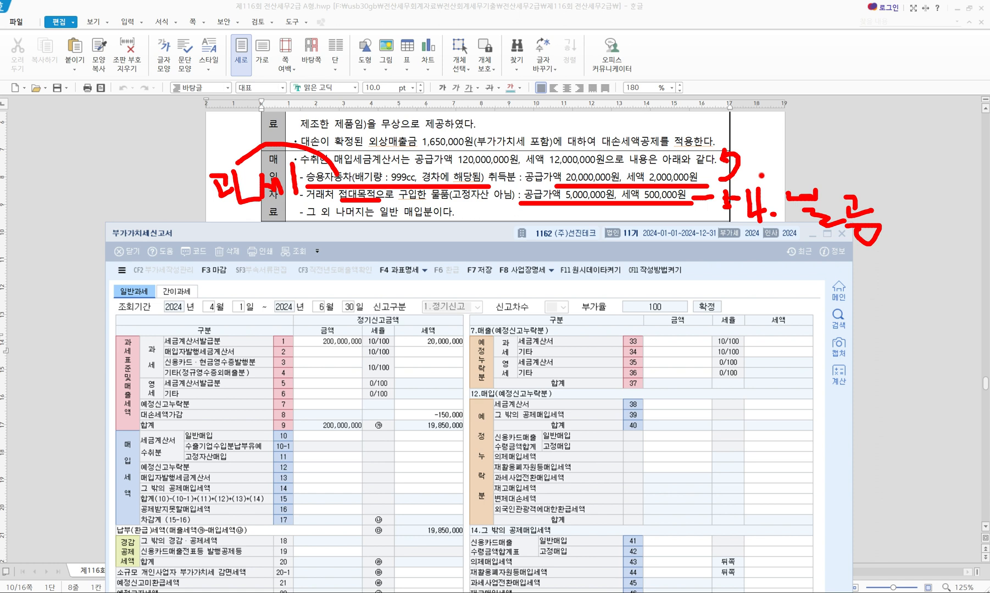
{"action": "left_click_drag", "start_coordinate": [746, 164], "coordinate": [746, 186]}
{"action": "type", "text": "고"}
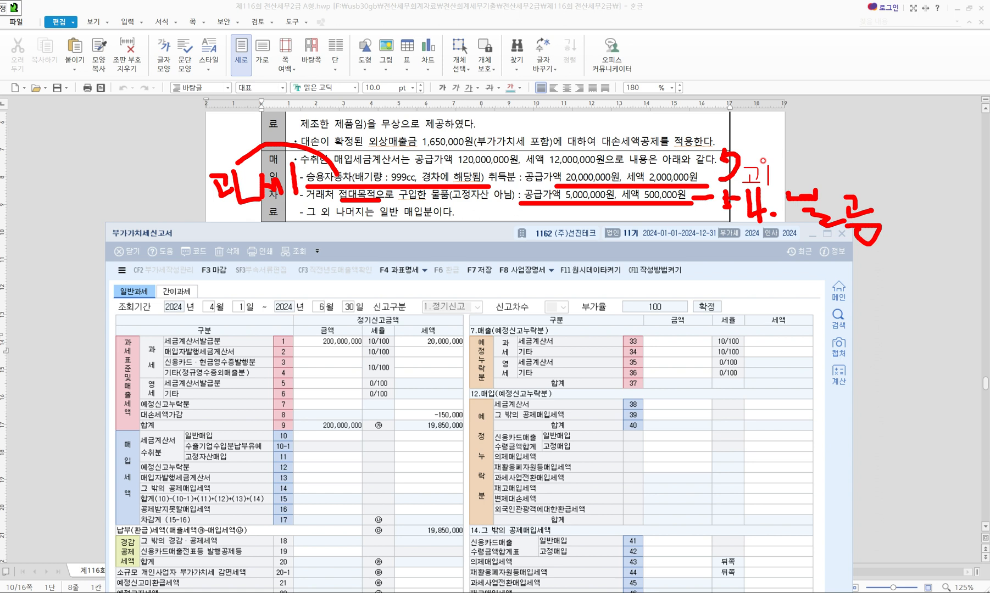
{"action": "type", "text": "정자산"}
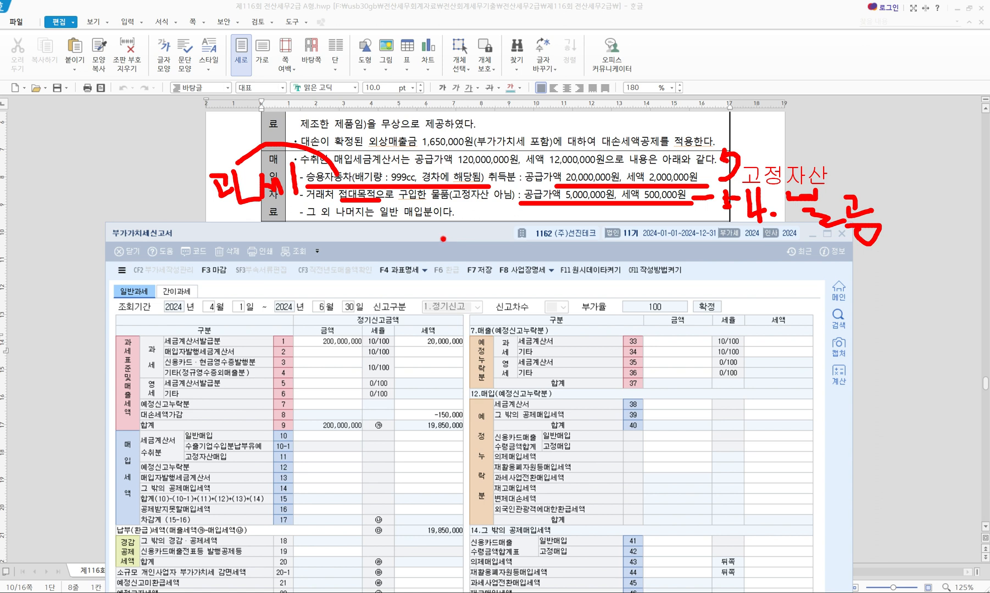
{"action": "key", "text": "Escape"}
- Enter the compact car purchase in the 고정자산매입 row (row 11) with an amount of 20,000,000 and tax of 2,000,000
{"action": "left_click_drag", "start_coordinate": [432, 232], "coordinate": [432, 200]}
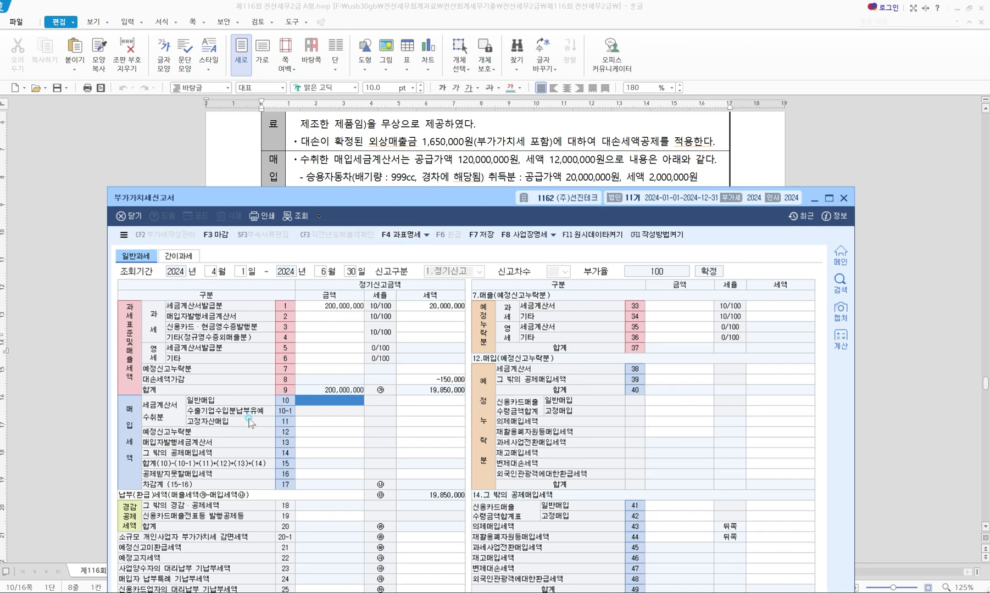
{"action": "left_click_drag", "start_coordinate": [332, 150], "coordinate": [400, 173]}
{"action": "key", "text": "Escape"}
{"action": "left_click", "coordinate": [334, 421]}
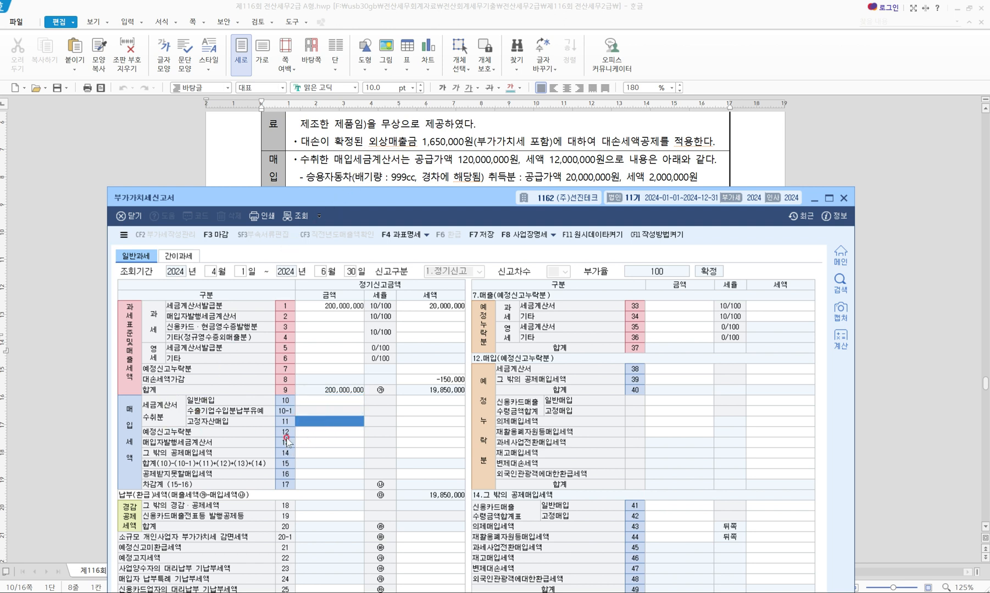
{"action": "type", "text": "20000000"}
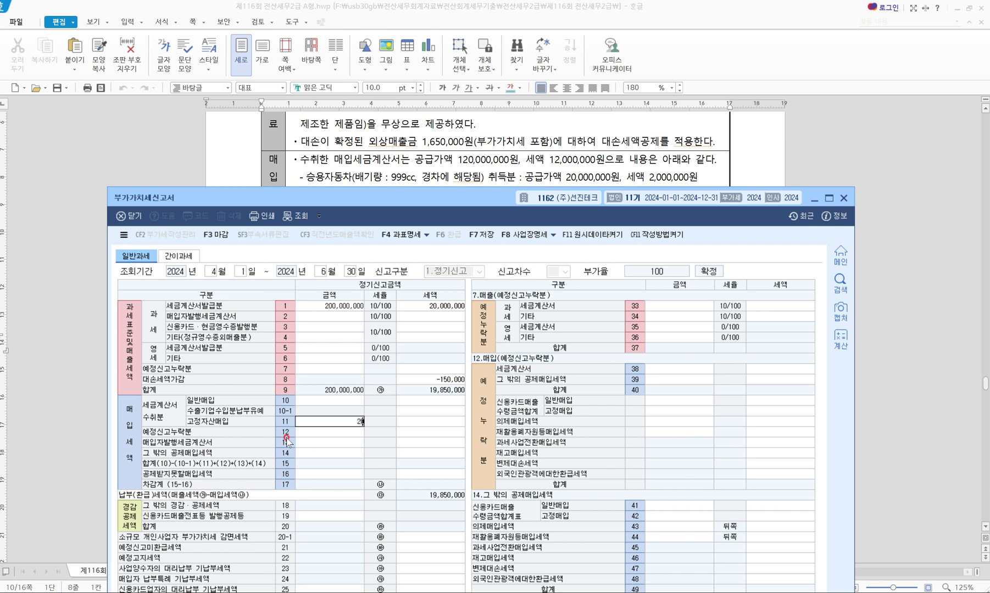
{"action": "key", "text": "Return"}
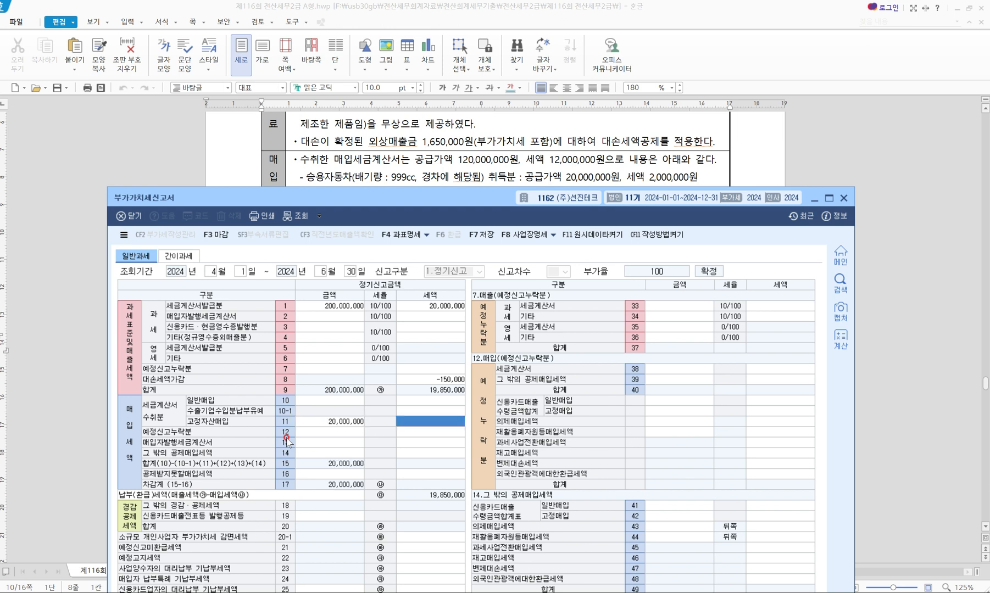
{"action": "type", "text": "2000000"}
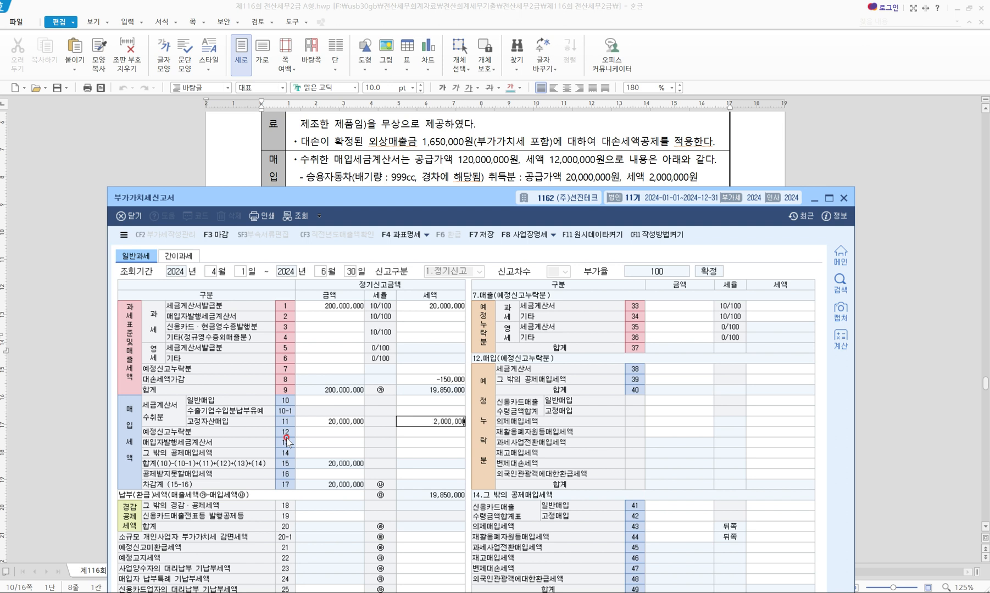
{"action": "key", "text": "Return"}
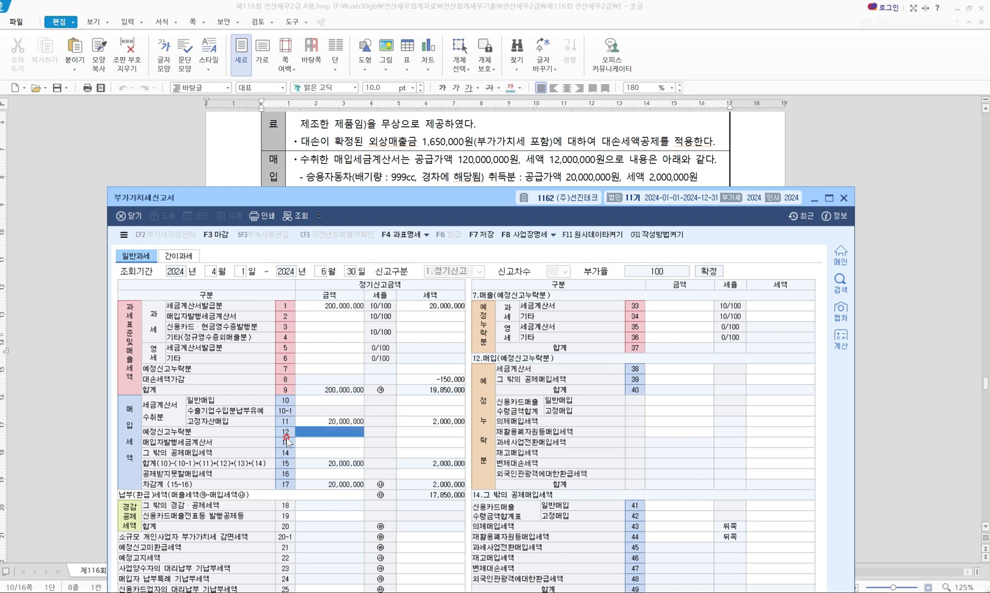
- Enter an amount of 100,000,000 and tax of 10,000,000 in the 일반매입 row (row 10), and check the purchase total in row 15
{"action": "left_click", "coordinate": [313, 401]}
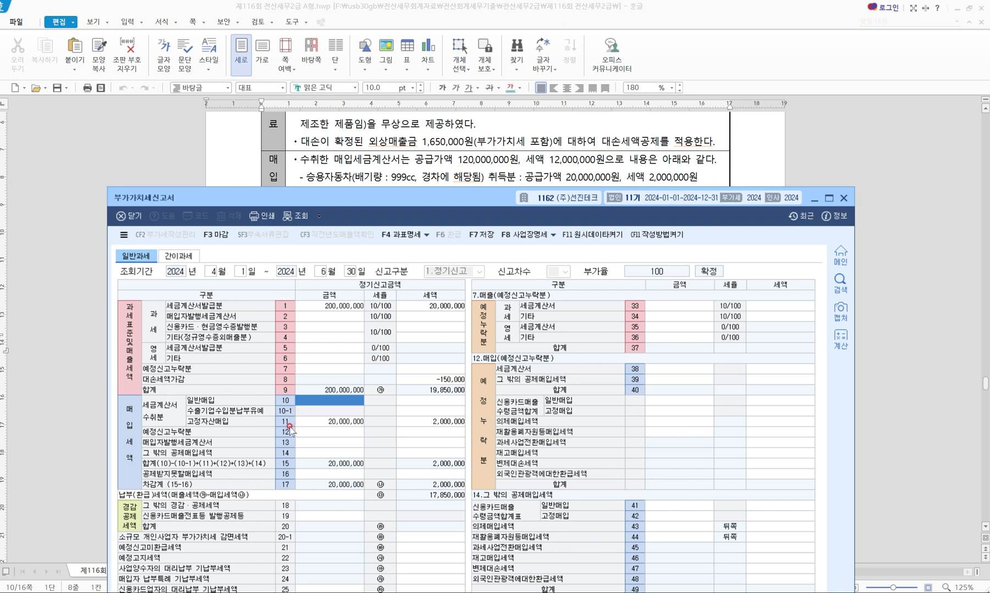
{"action": "type", "text": "100,000,000"}
{"action": "key", "text": "Return"}
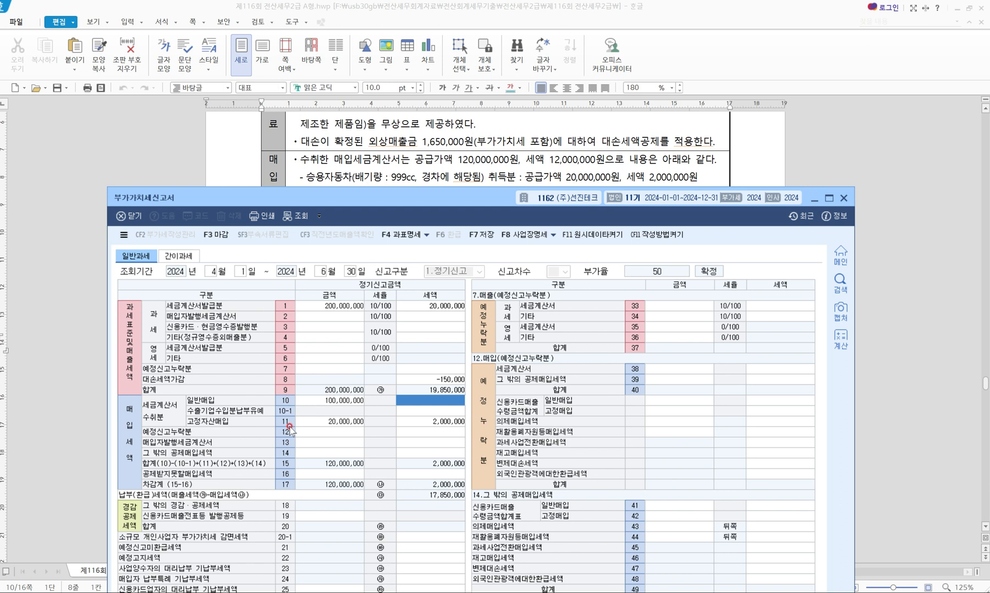
{"action": "type", "text": "10,000,000"}
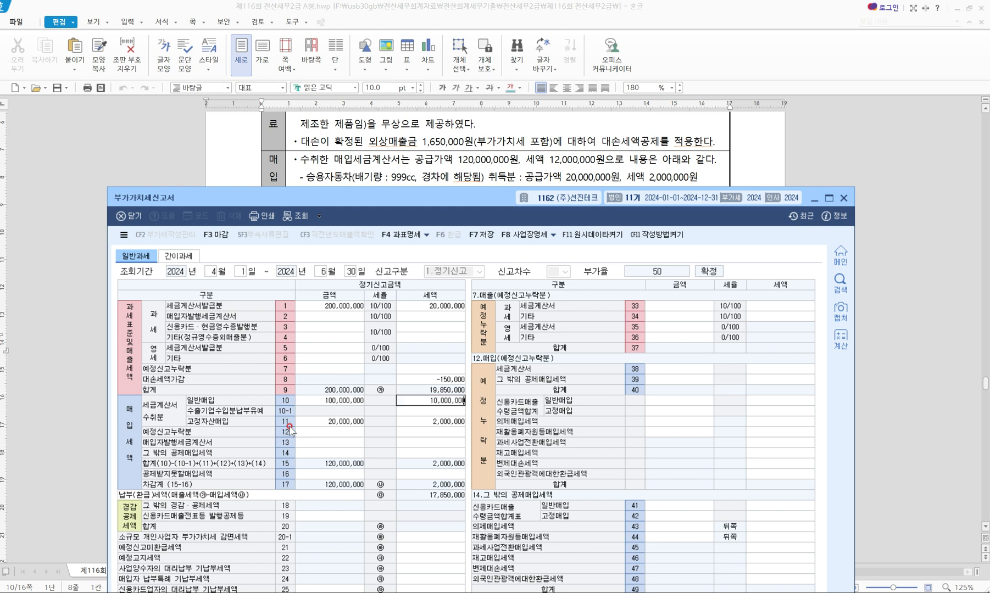
{"action": "key", "text": "Return"}
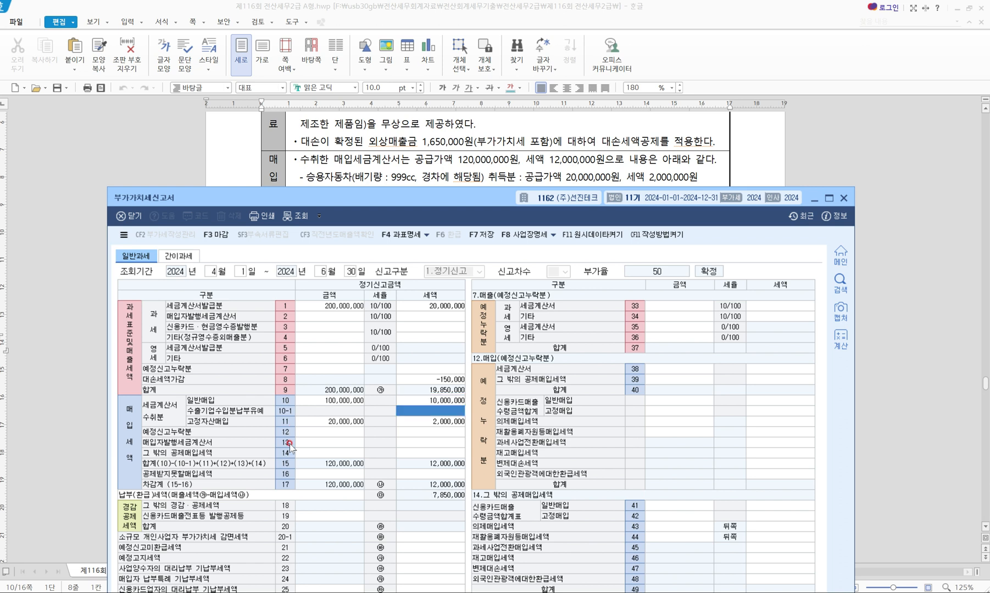
{"action": "mouse_move", "coordinate": [273, 449]}
{"action": "left_mouse_down"}
{"action": "mouse_move", "coordinate": [388, 473]}
{"action": "mouse_move", "coordinate": [485, 476]}
{"action": "left_mouse_up"}
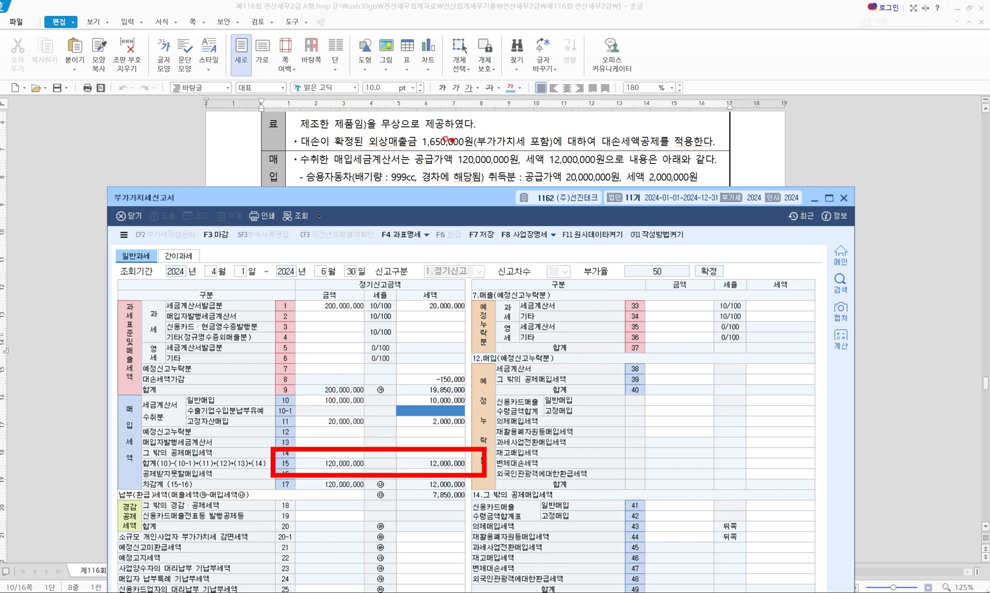
- Enter the non-deductible client entertainment purchase in row 50 of the 공제받지못할매입세액 (row 16) breakdown with an amount of 5,000,000 and tax of 500,000
{"action": "left_click_drag", "start_coordinate": [431, 137], "coordinate": [621, 165]}
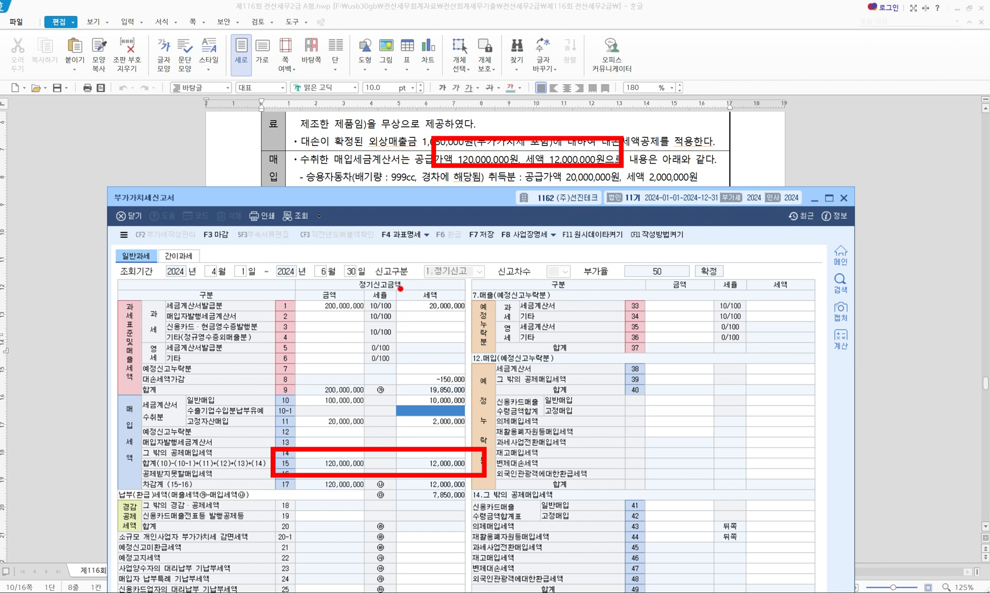
{"action": "left_click_drag", "start_coordinate": [410, 203], "coordinate": [411, 235]}
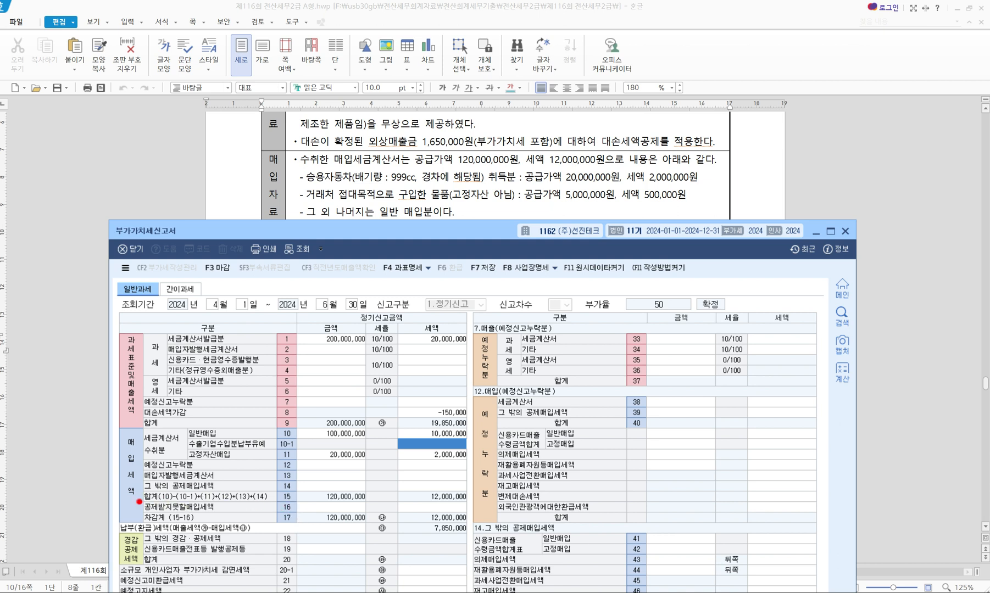
{"action": "left_click_drag", "start_coordinate": [141, 502], "coordinate": [480, 518]}
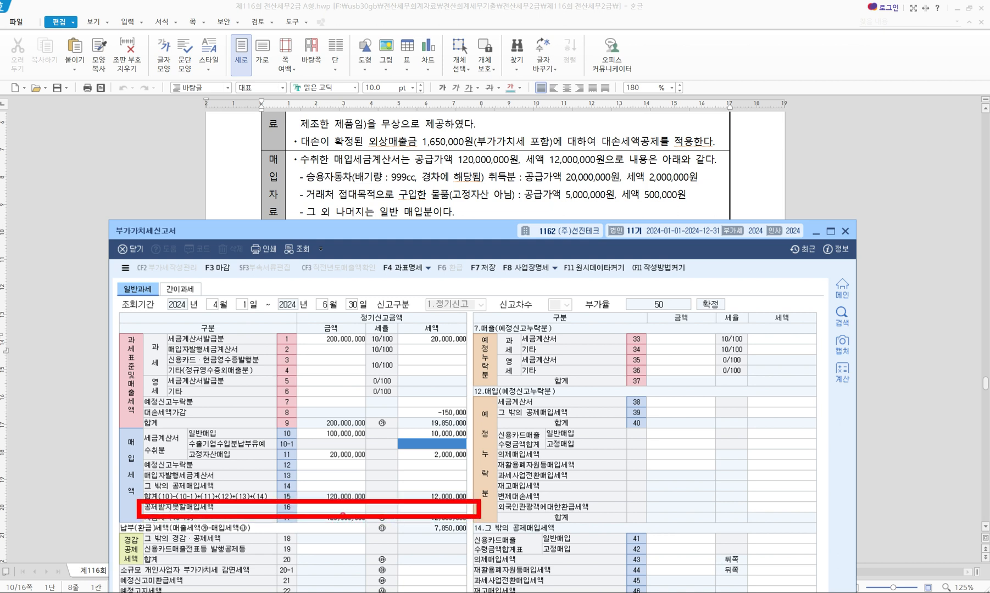
{"action": "left_click", "coordinate": [324, 507]}
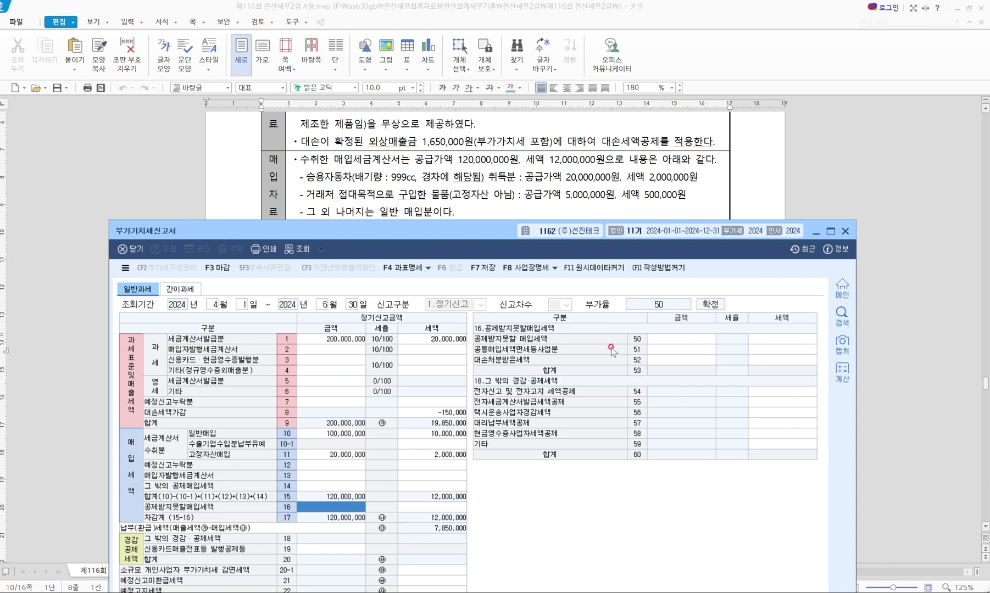
{"action": "left_click", "coordinate": [659, 339]}
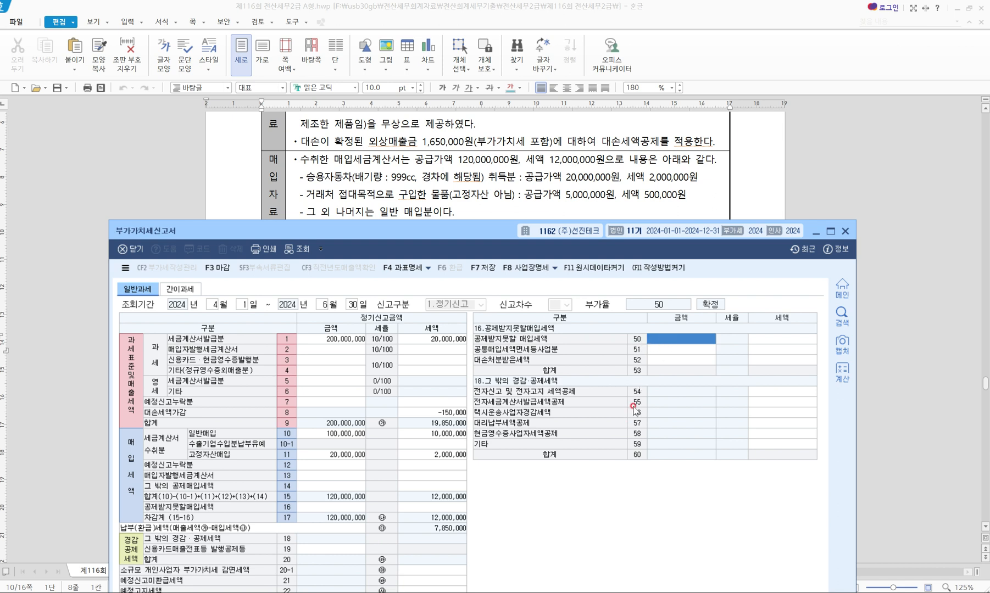
{"action": "type", "text": "5000000"}
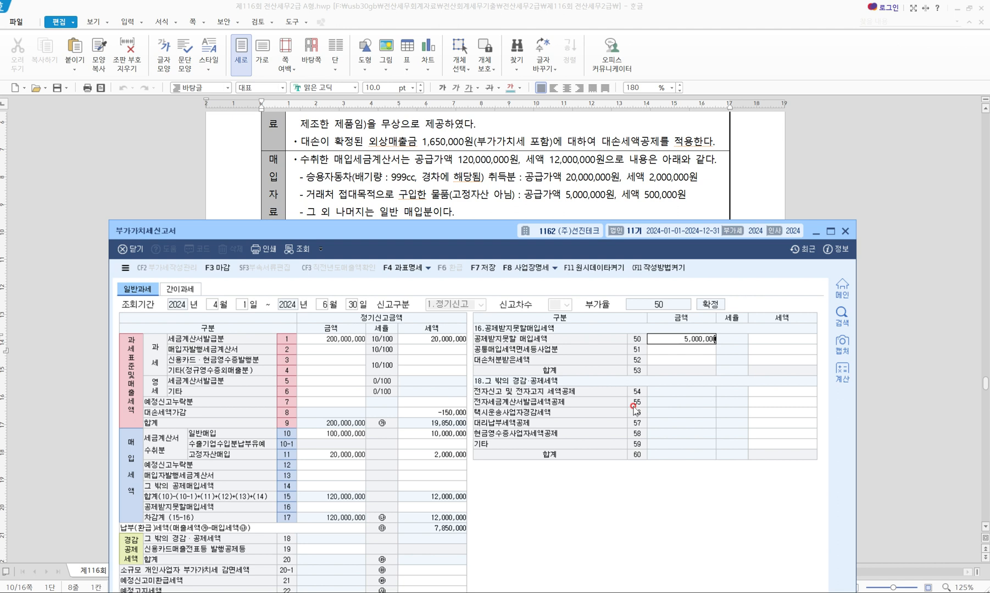
{"action": "key", "text": "Return"}
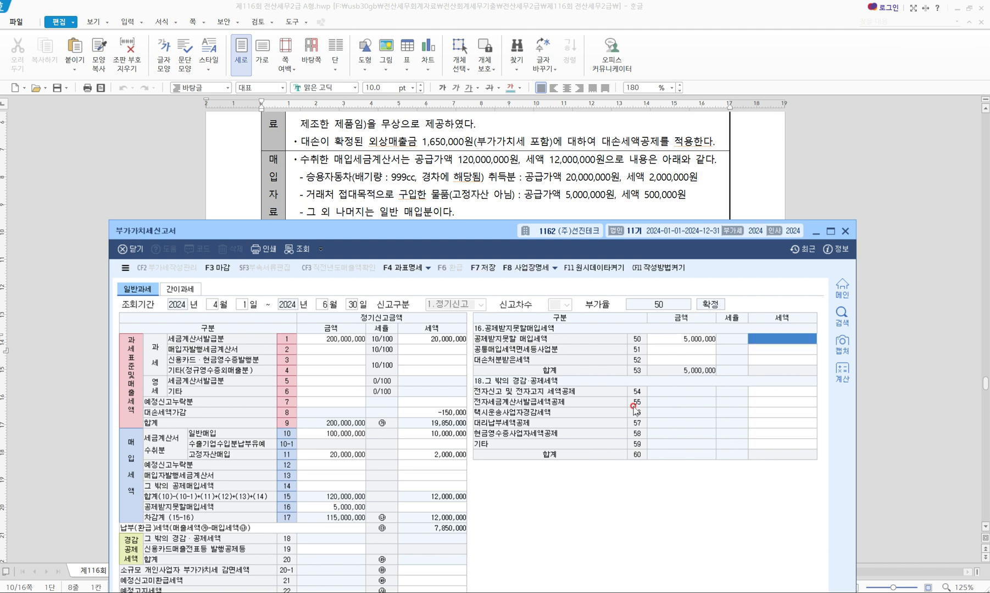
{"action": "type", "text": "500000"}
{"action": "key", "text": "Return"}
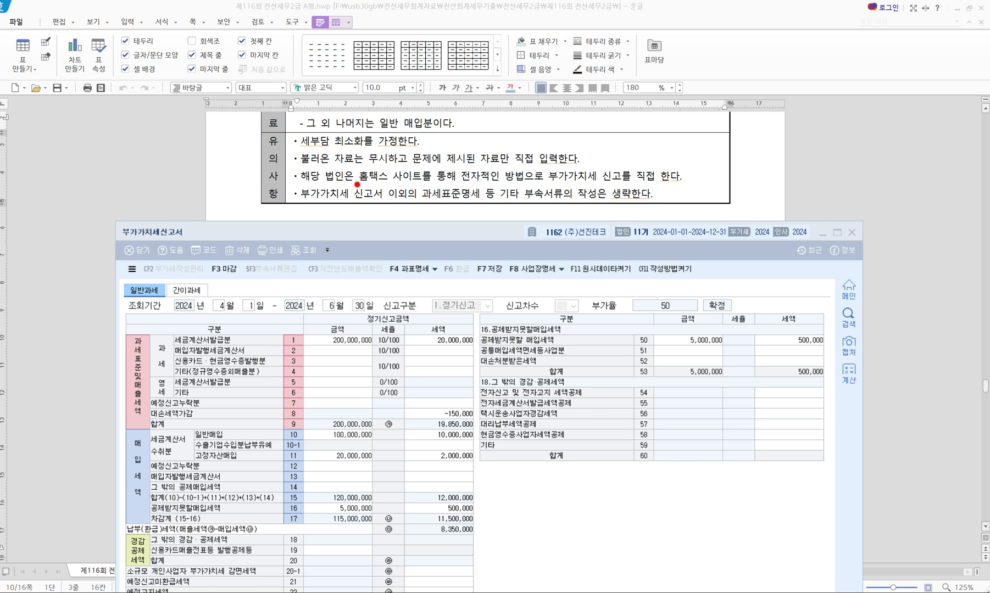
- Examine the exam's notes on direct electronic filing through Hometax and tax burden minimization, along with the return's 경감공제세액 rows
{"action": "mouse_move", "coordinate": [357, 185]}
{"action": "left_mouse_down"}
{"action": "mouse_move", "coordinate": [680, 184]}
{"action": "mouse_move", "coordinate": [703, 166]}
{"action": "mouse_move", "coordinate": [680, 166]}
{"action": "left_mouse_up"}
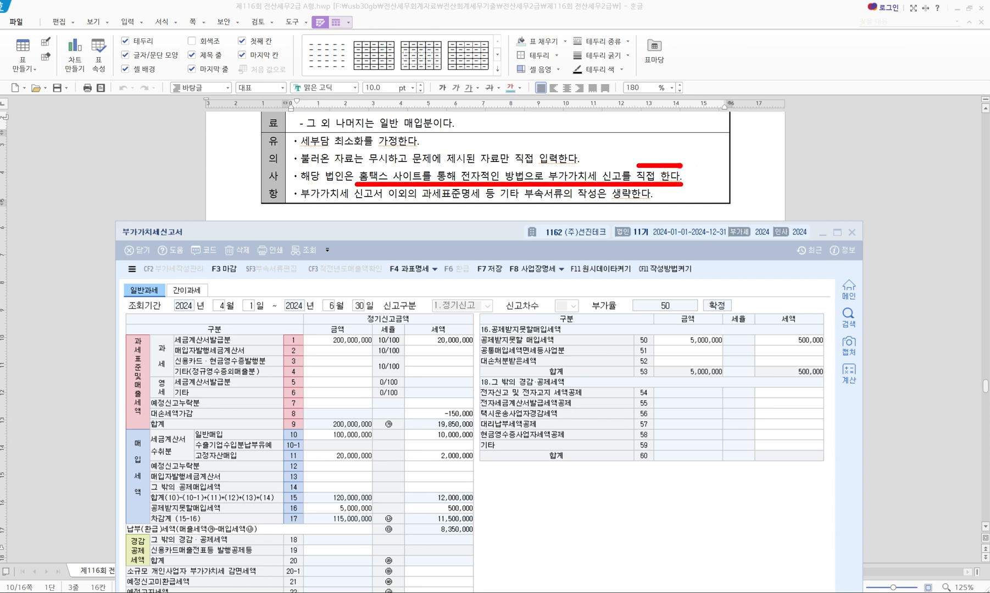
{"action": "mouse_move", "coordinate": [303, 148]}
{"action": "left_mouse_down"}
{"action": "mouse_move", "coordinate": [637, 133]}
{"action": "mouse_move", "coordinate": [640, 161]}
{"action": "mouse_move", "coordinate": [665, 147]}
{"action": "left_mouse_up"}
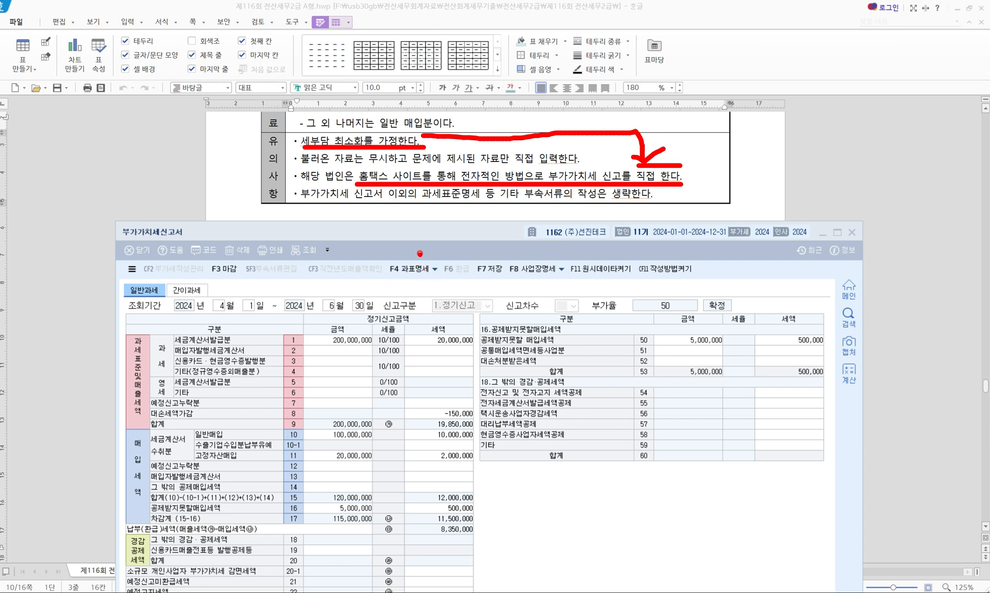
{"action": "key", "text": "Escape"}
{"action": "left_click_drag", "start_coordinate": [427, 231], "coordinate": [426, 190]}
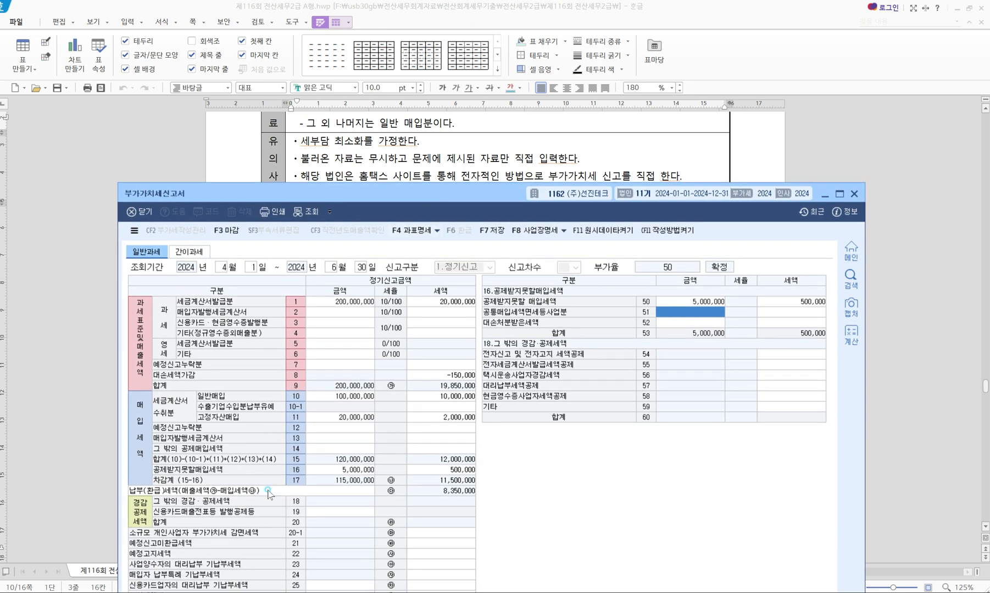
{"action": "mouse_move", "coordinate": [125, 491]}
{"action": "left_mouse_down"}
{"action": "mouse_move", "coordinate": [266, 541]}
{"action": "mouse_move", "coordinate": [453, 536]}
{"action": "mouse_move", "coordinate": [482, 547]}
{"action": "left_mouse_up"}
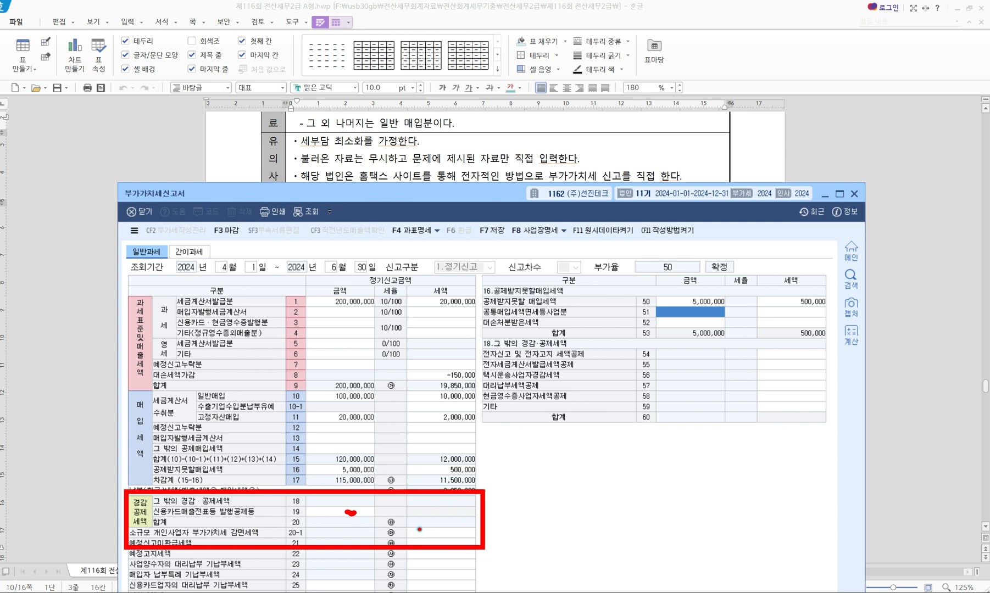
{"action": "left_click", "coordinate": [421, 530]}
{"action": "left_click", "coordinate": [419, 539]}
{"action": "key", "text": "Escape"}
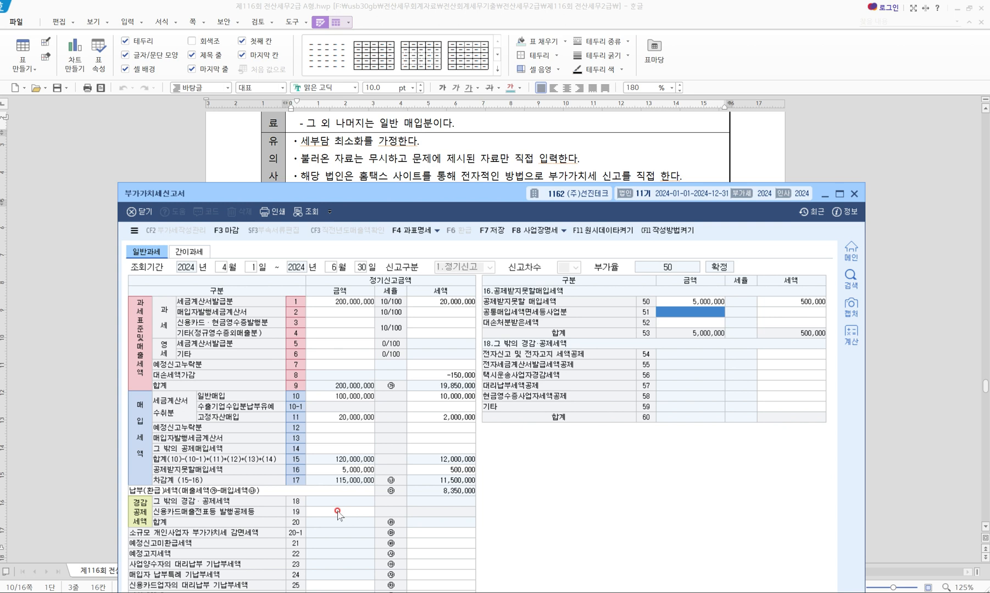
- Enter the electronic filing credit of 10,000 as the tax amount in the 전자신고 및 전자고지 세액공제 row (row 54)
{"action": "left_click", "coordinate": [313, 515]}
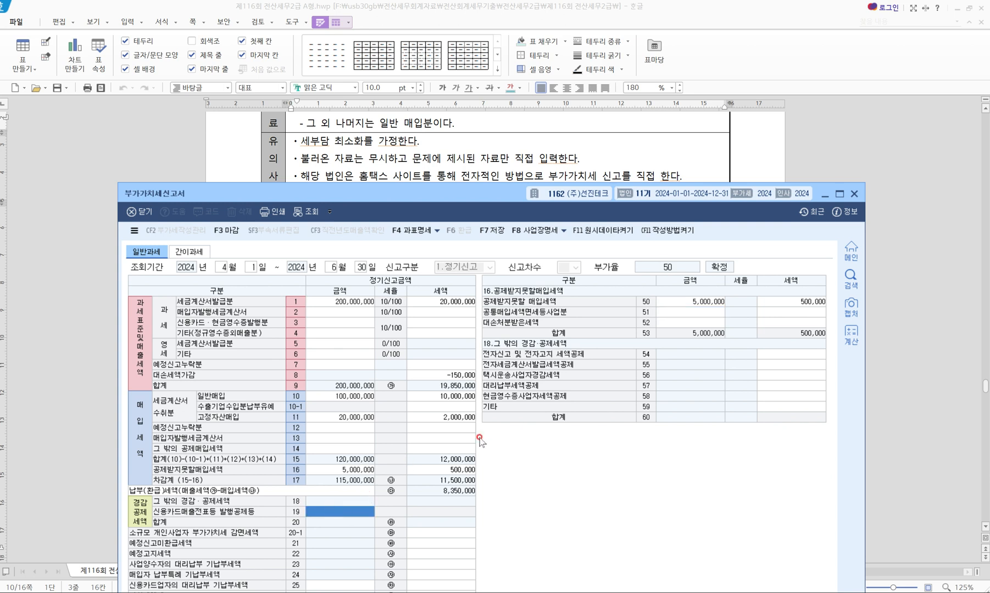
{"action": "left_click", "coordinate": [472, 339]}
{"action": "mouse_move", "coordinate": [473, 334]}
{"action": "left_mouse_down"}
{"action": "mouse_move", "coordinate": [596, 417]}
{"action": "mouse_move", "coordinate": [842, 440]}
{"action": "left_mouse_up"}
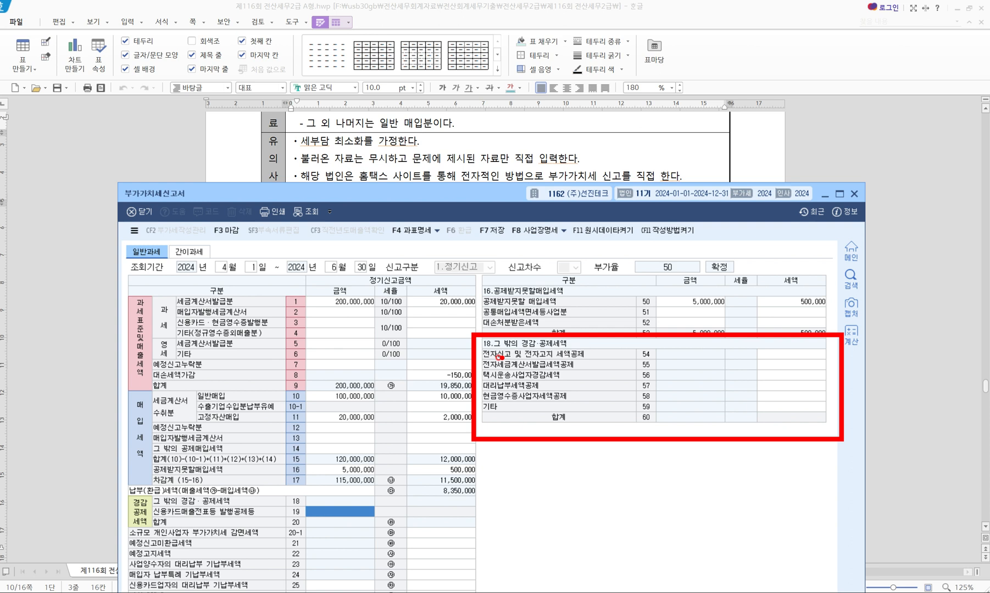
{"action": "left_click_drag", "start_coordinate": [499, 360], "coordinate": [827, 362]}
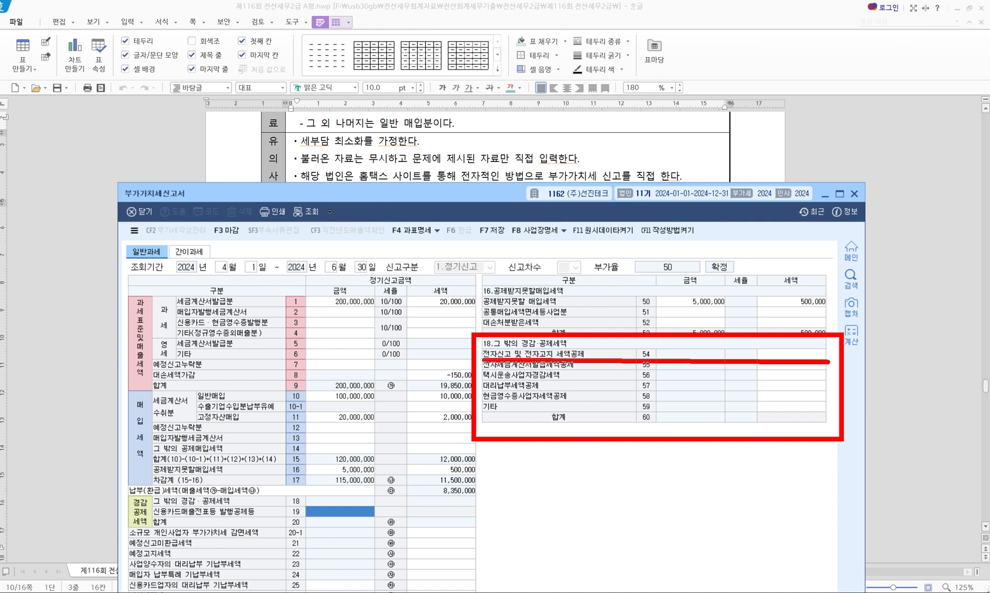
{"action": "left_click", "coordinate": [786, 355]}
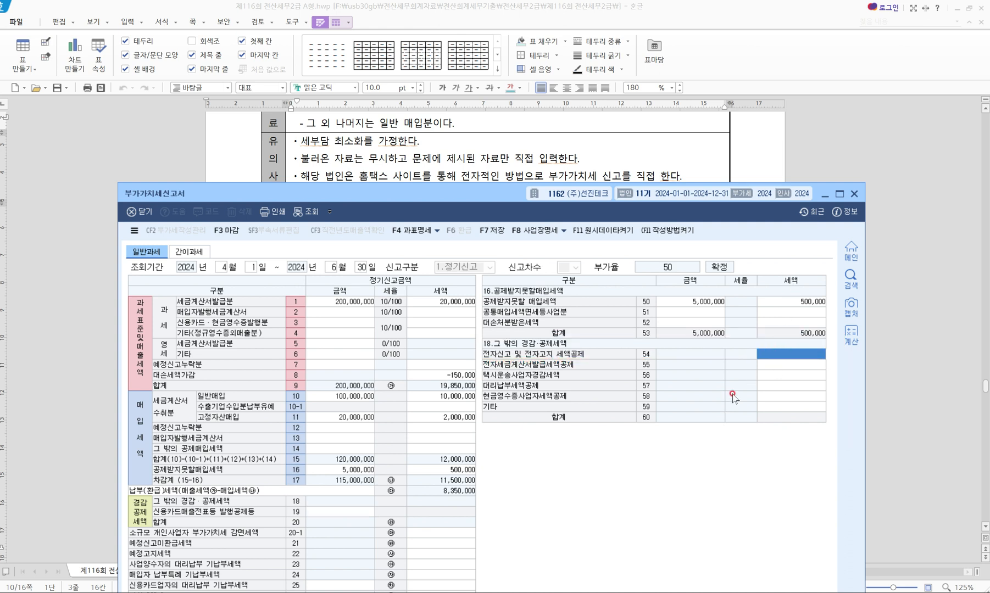
{"action": "type", "text": "10,000"}
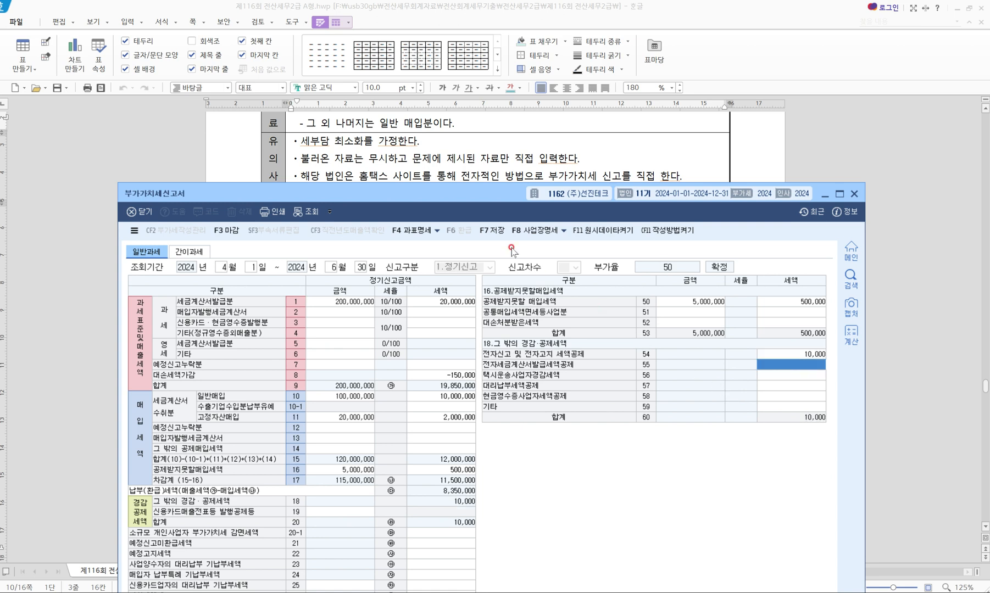
- Close the VAT return and save its data
{"action": "left_click_drag", "start_coordinate": [464, 194], "coordinate": [464, 217]}
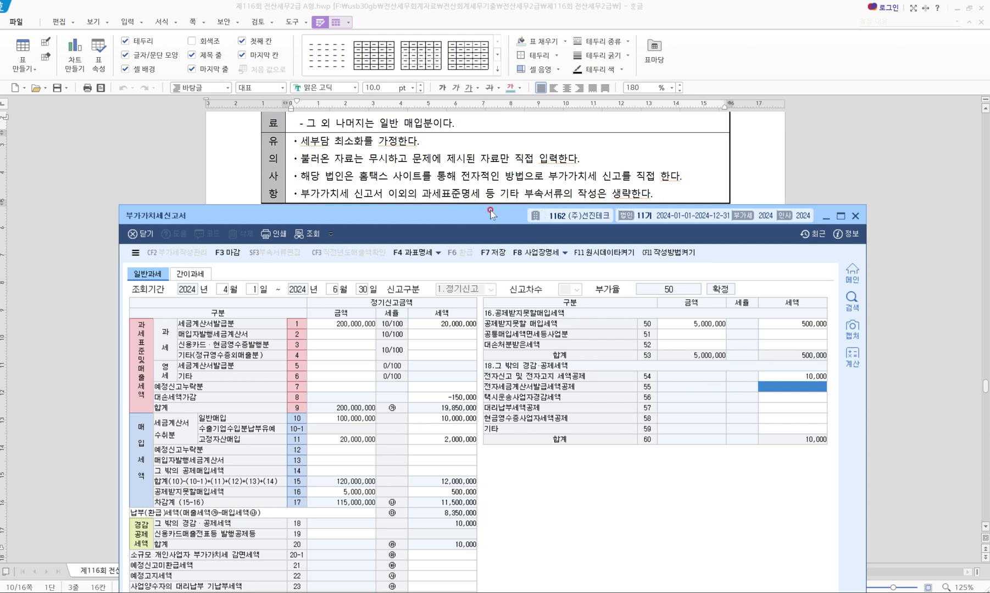
{"action": "left_click_drag", "start_coordinate": [477, 217], "coordinate": [469, 96]}
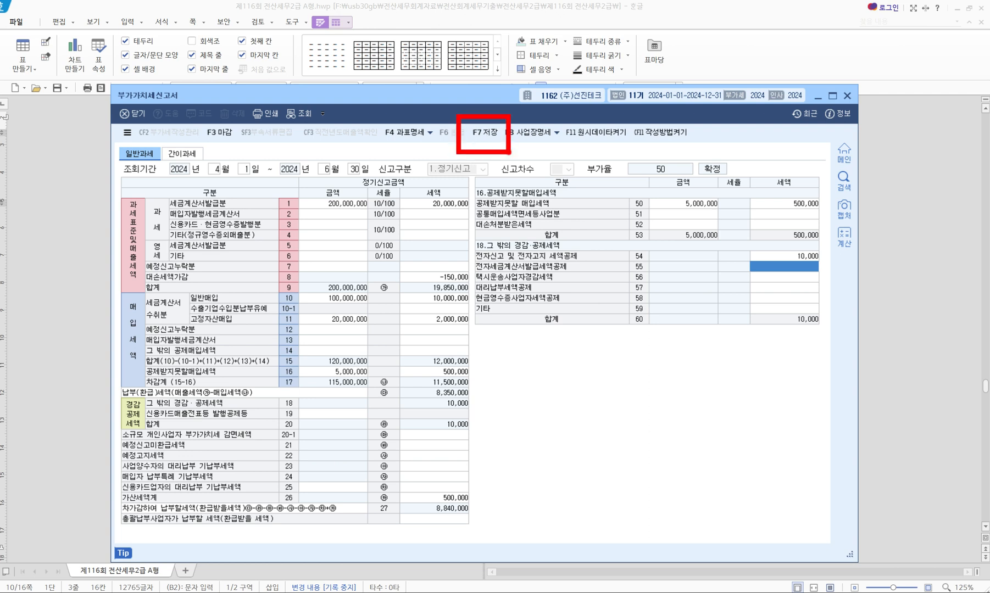
{"action": "left_click", "coordinate": [846, 97]}
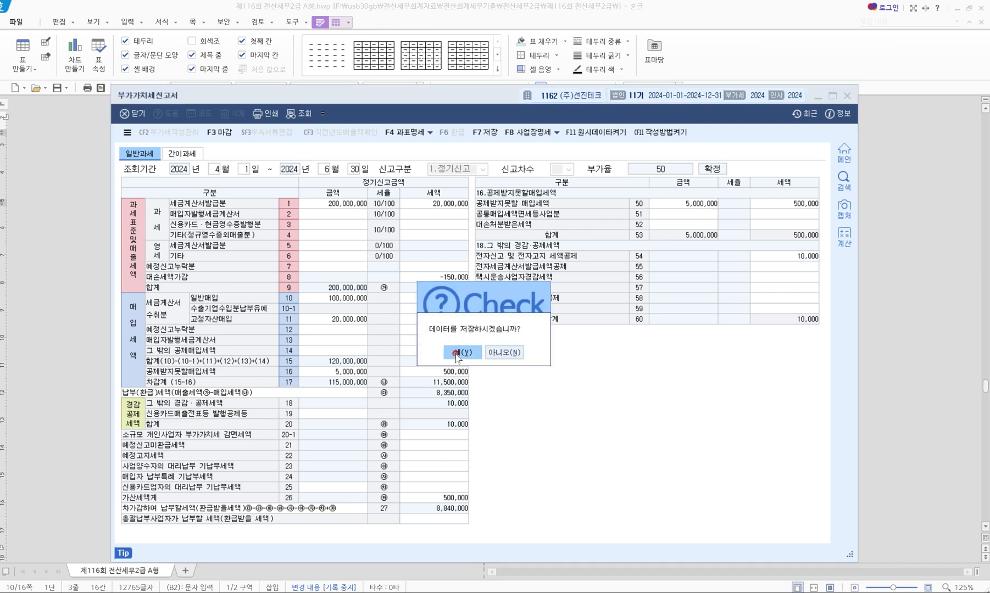
{"action": "left_click", "coordinate": [458, 353]}
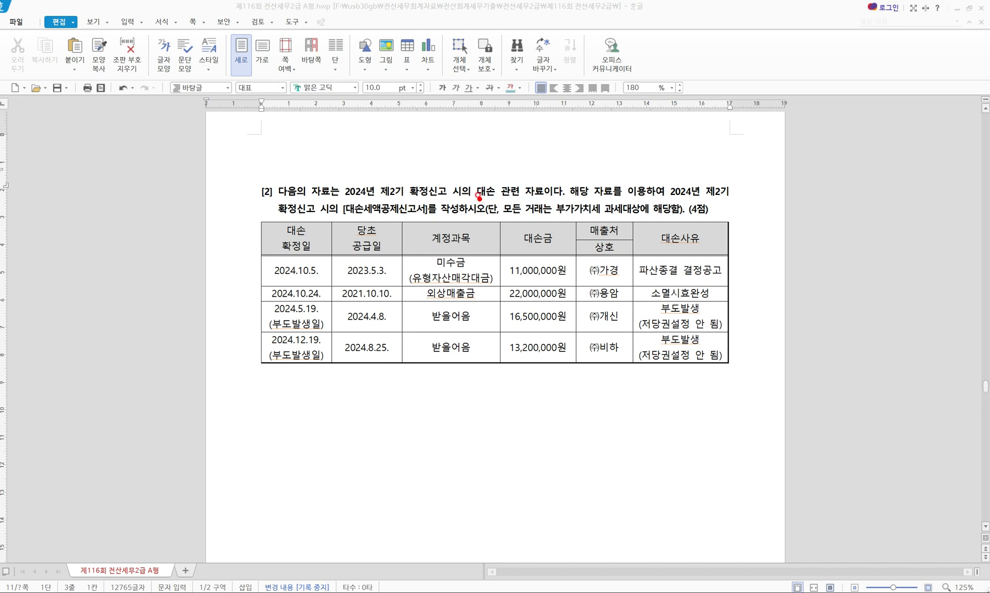
- Examine exam question [2] on the 2024 second-term 대손세액공제신고서, checking the all-taxable condition and the account titles of the bad debts
{"action": "left_click_drag", "start_coordinate": [467, 180], "coordinate": [544, 198]}
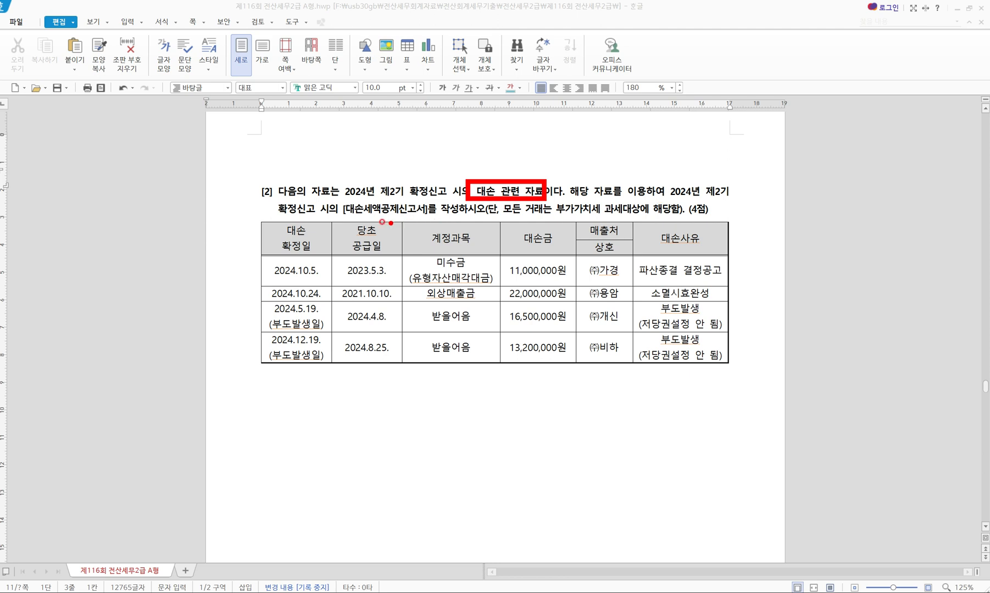
{"action": "left_click_drag", "start_coordinate": [342, 215], "coordinate": [468, 216]}
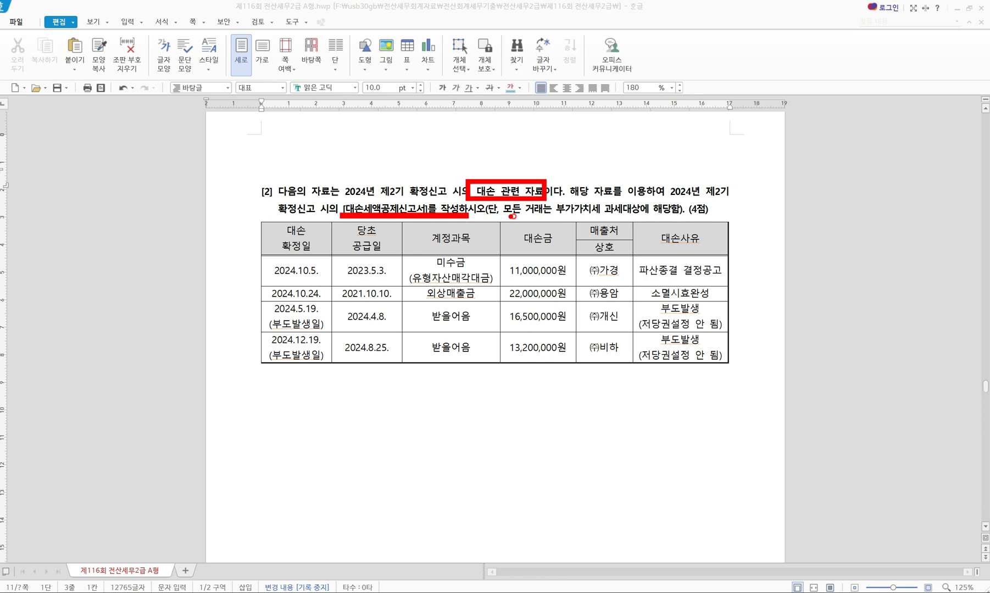
{"action": "left_click_drag", "start_coordinate": [488, 216], "coordinate": [681, 215]}
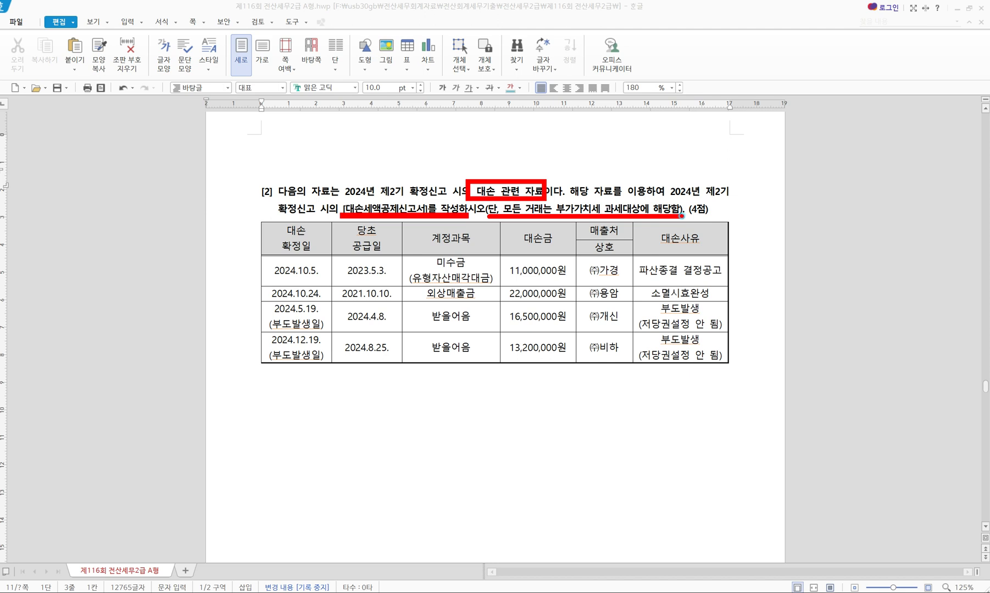
{"action": "left_click_drag", "start_coordinate": [470, 254], "coordinate": [472, 264]}
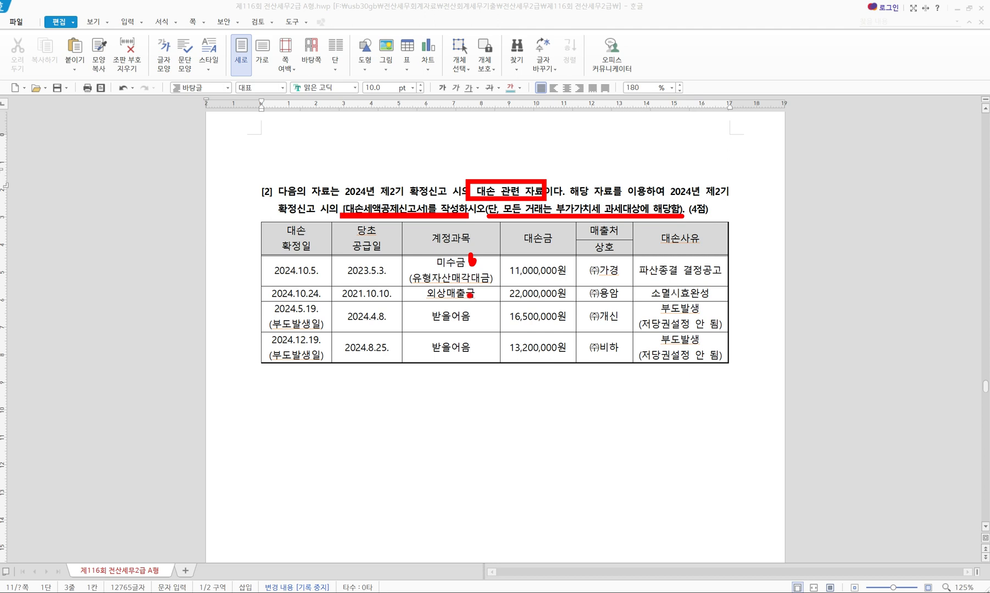
{"action": "key", "text": "Escape"}
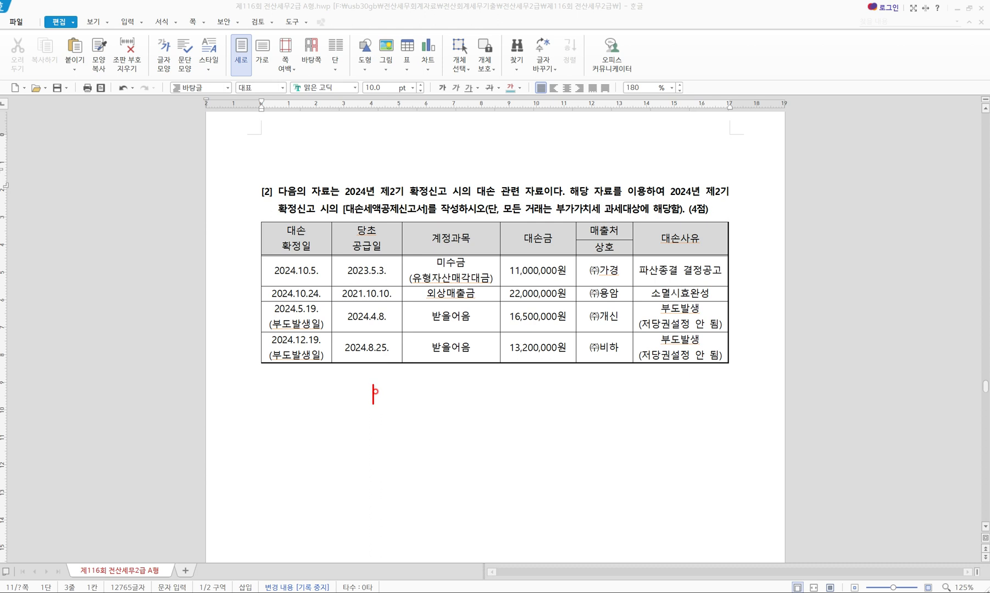
- Write the on-screen note "미수금 유형자산~ 부가세 포함 o" below the bad-debt table
{"action": "type", "text": "미수금 "}
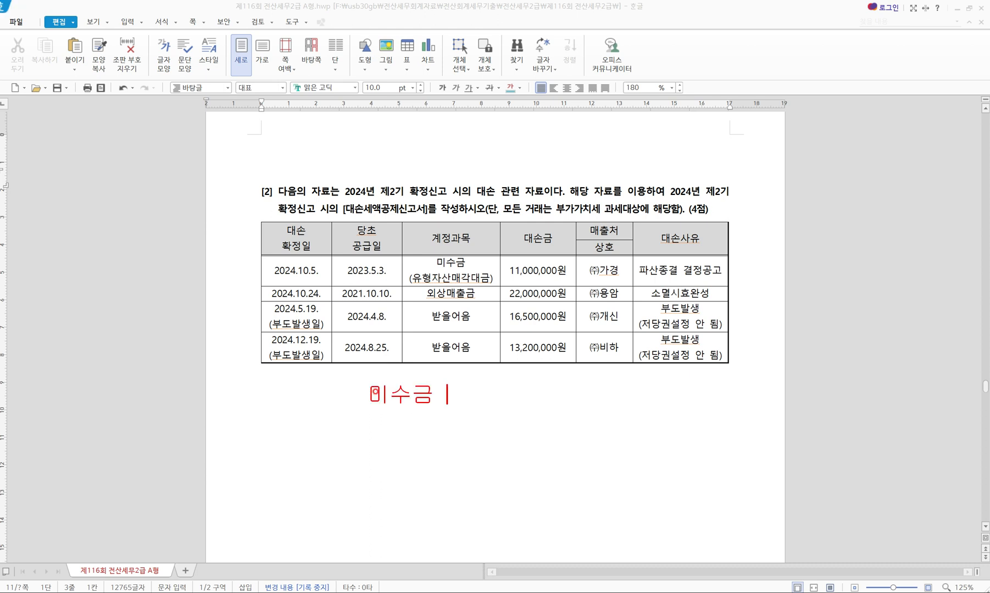
{"action": "type", "text": "유형"}
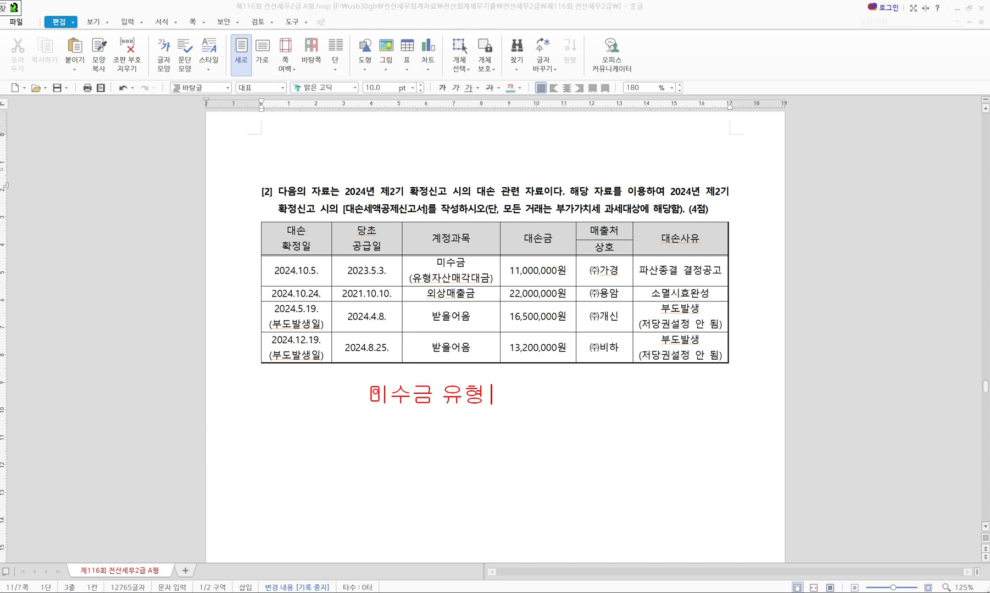
{"action": "type", "text": "자산"}
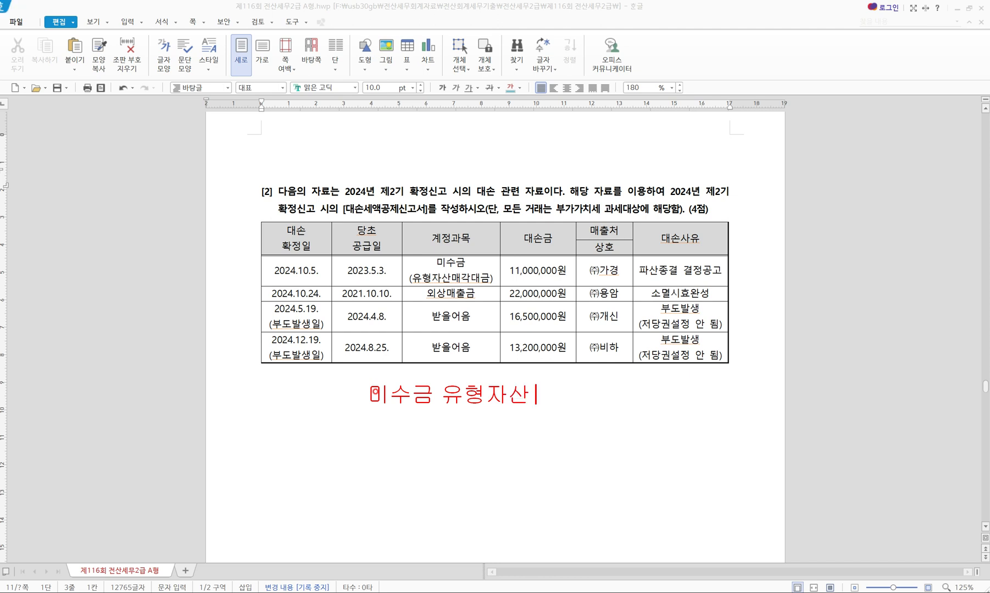
{"action": "type", "text": "~ 부가세 포함 "}
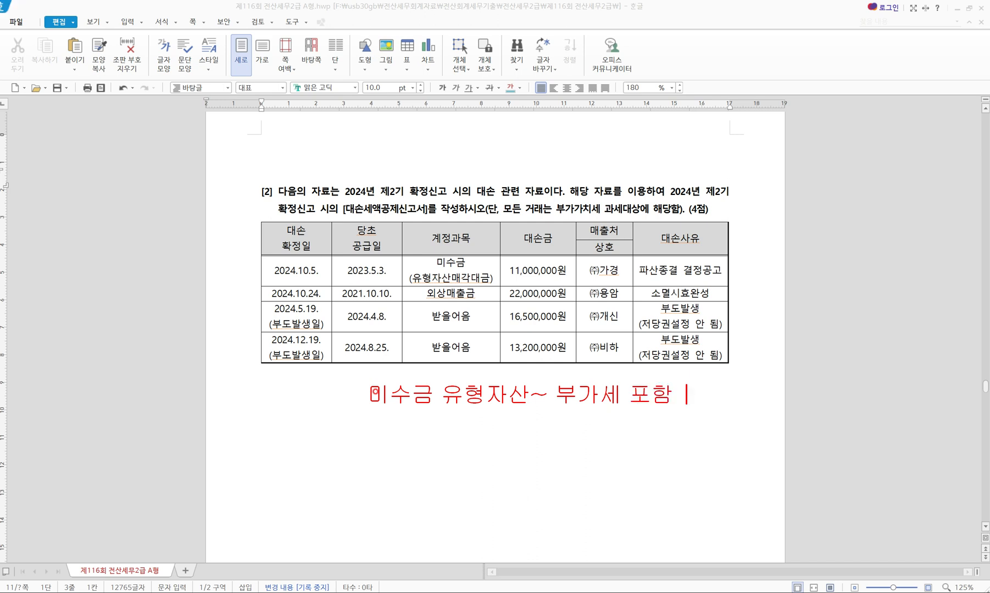
{"action": "type", "text": "ㅇ"}
{"action": "key", "text": "Return"}
- Add the note lines "대여금 (단기~, 장기~)" and "단기대여금 1,000,000 / 보통예금 1,000,000" below the 미수금 note
{"action": "type", "text": "대여금 "}
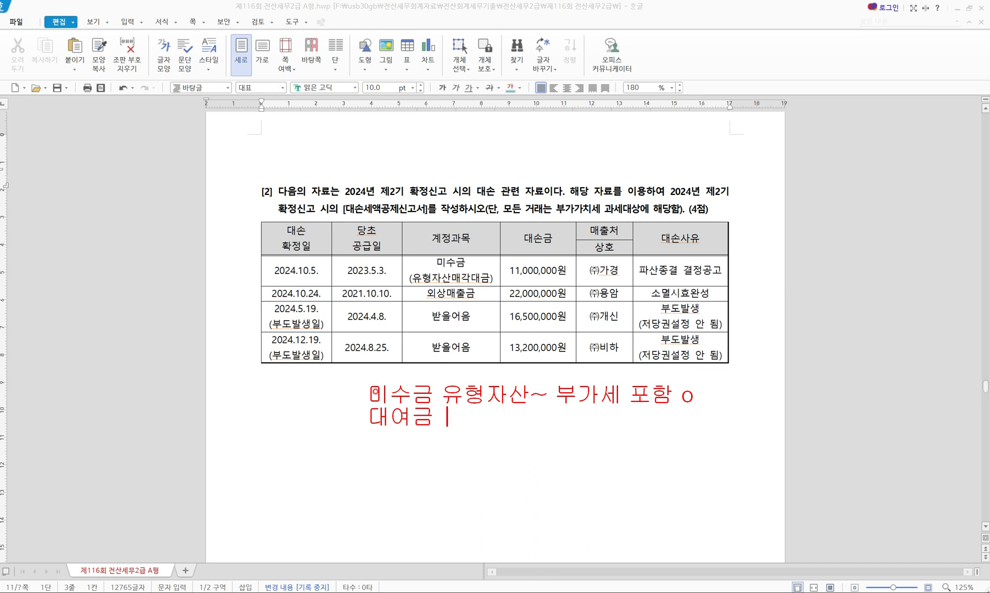
{"action": "type", "text": "(단기~, 장기~)"}
{"action": "key", "text": "Return"}
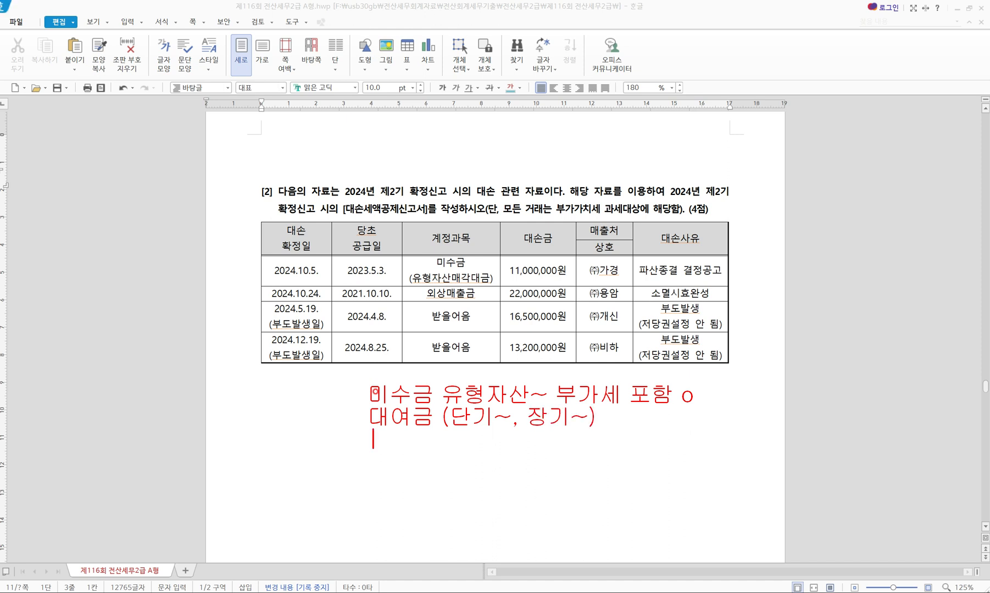
{"action": "type", "text": "단기대"}
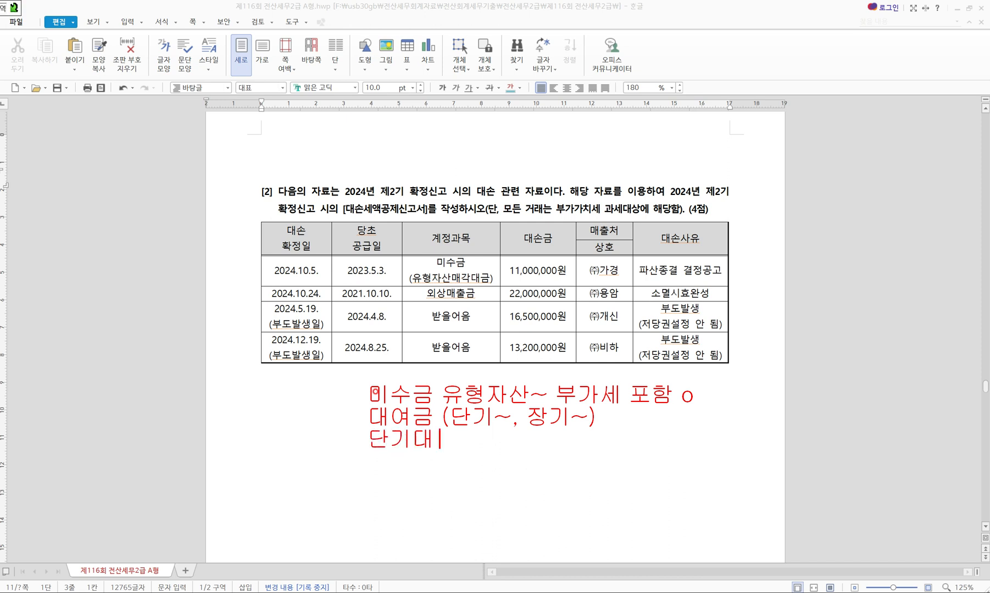
{"action": "type", "text": "여금 1"}
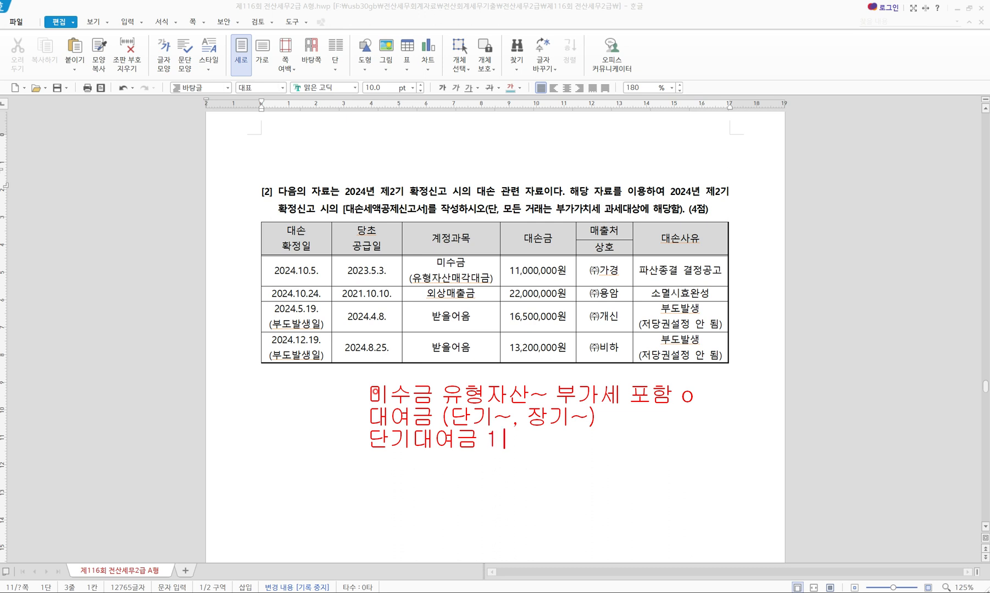
{"action": "type", "text": ",000,000  "}
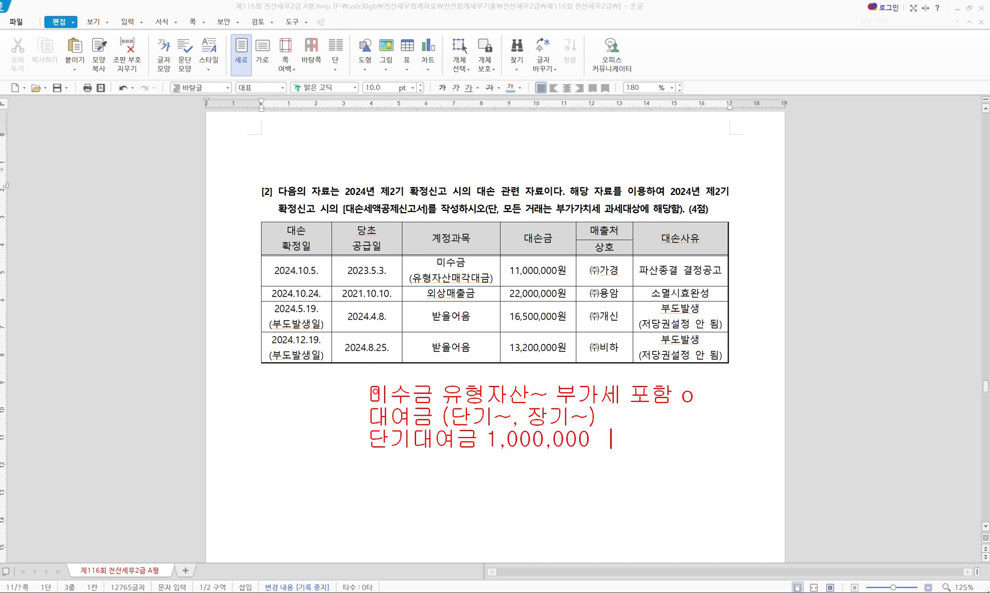
{"action": "type", "text": "/  보통예"}
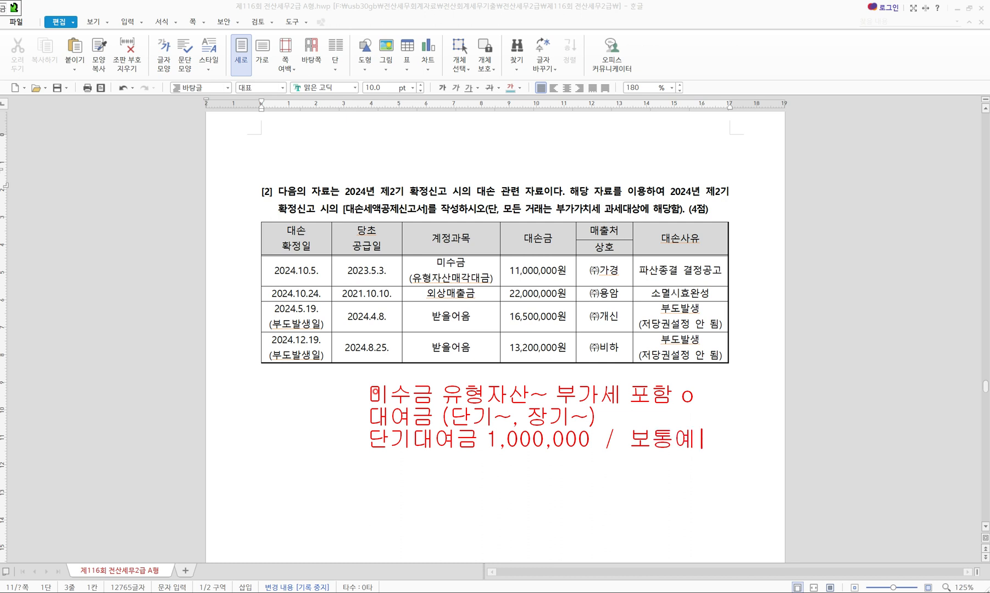
{"action": "type", "text": "금 1,000,000"}
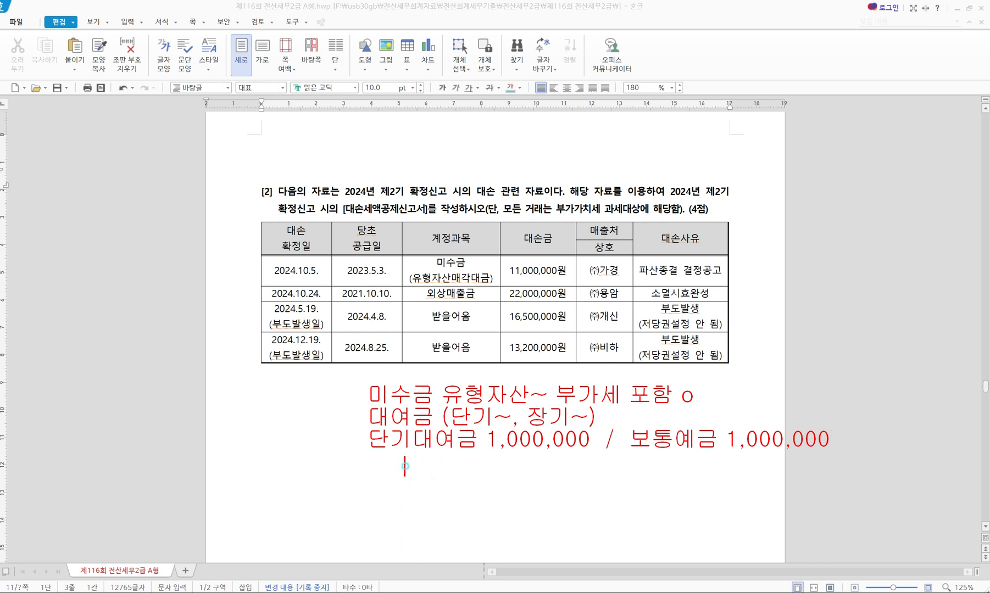
- Write the note "부가가치세포함x 대손세액공제신고서 입력x" under the 단기대여금 journal entry
{"action": "type", "text": "부가가치세포함x"}
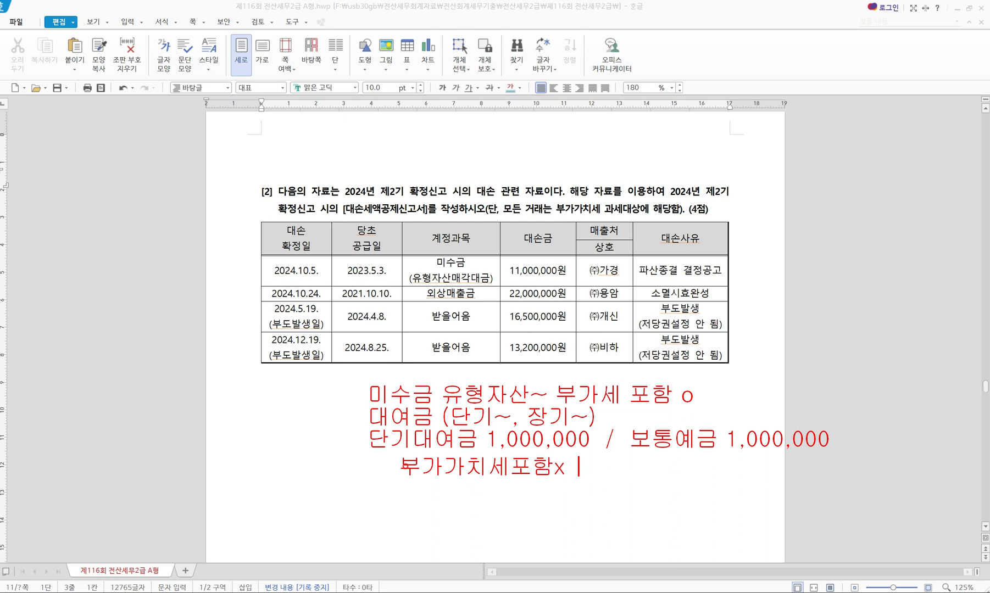
{"action": "type", "text": " eoths"}
{"action": "key", "text": "BackSpace"}
{"action": "key", "text": "BackSpace"}
{"action": "key", "text": "BackSpace"}
{"action": "key", "text": "BackSpace"}
{"action": "key", "text": "BackSpace"}
{"action": "key", "text": "BackSpace"}
{"action": "type", "text": "ㄷ"}
{"action": "key", "text": "BackSpace"}
{"action": "type", "text": "ㄷㅐ손세액"}
{"action": "type", "text": "공제"}
{"action": "type", "text": "신소"}
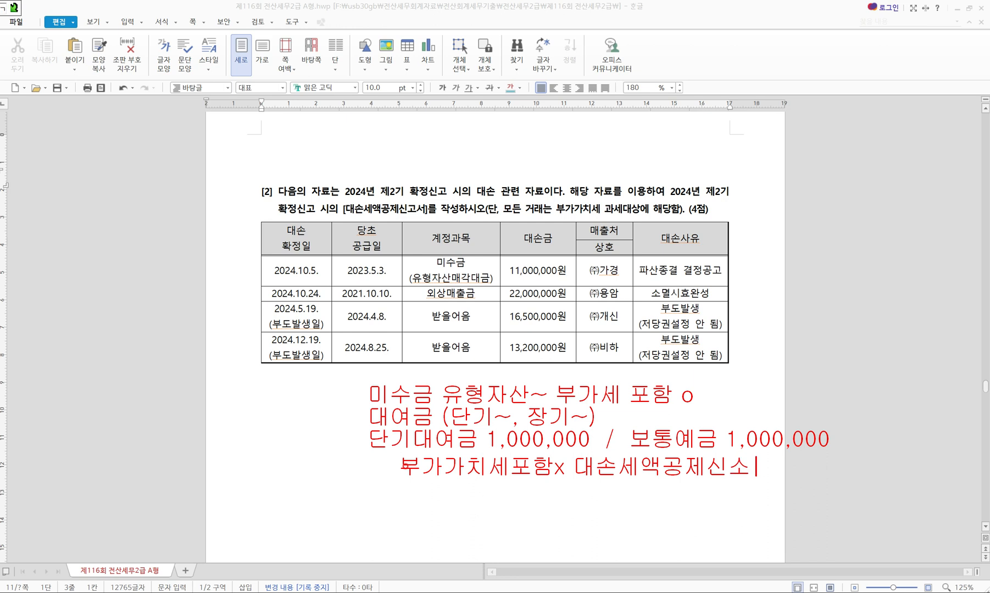
{"action": "key", "text": "BackSpace"}
{"action": "type", "text": "고서 "}
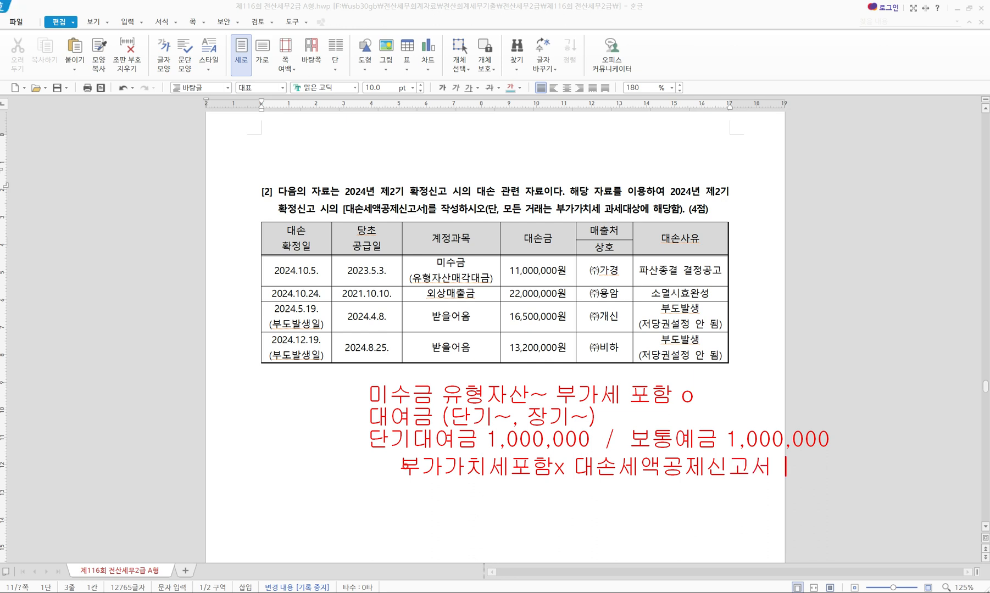
{"action": "type", "text": "입력x"}
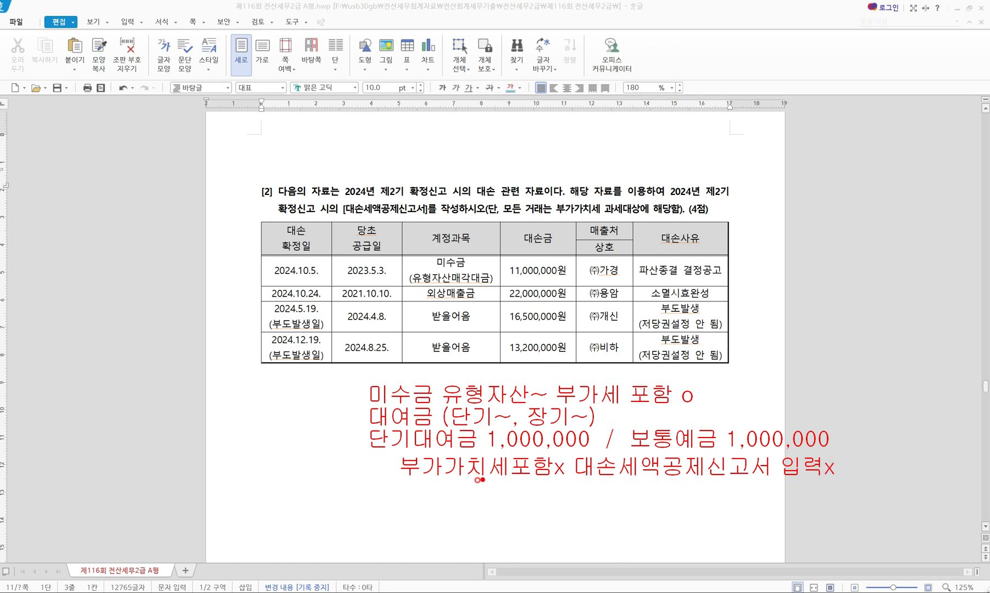
- Check each bad debt's account title, marking the 미수금 (유형자산매각대금), 외상매출금 and 받을어음 rows and the 파산종결 결정공고 reason
{"action": "left_click", "coordinate": [365, 441]}
{"action": "mouse_move", "coordinate": [363, 441]}
{"action": "left_mouse_down"}
{"action": "mouse_move", "coordinate": [353, 452]}
{"action": "mouse_move", "coordinate": [382, 475]}
{"action": "left_mouse_up"}
{"action": "mouse_move", "coordinate": [434, 268]}
{"action": "left_mouse_down"}
{"action": "mouse_move", "coordinate": [477, 270]}
{"action": "mouse_move", "coordinate": [457, 240]}
{"action": "mouse_move", "coordinate": [431, 267]}
{"action": "mouse_move", "coordinate": [476, 292]}
{"action": "left_mouse_up"}
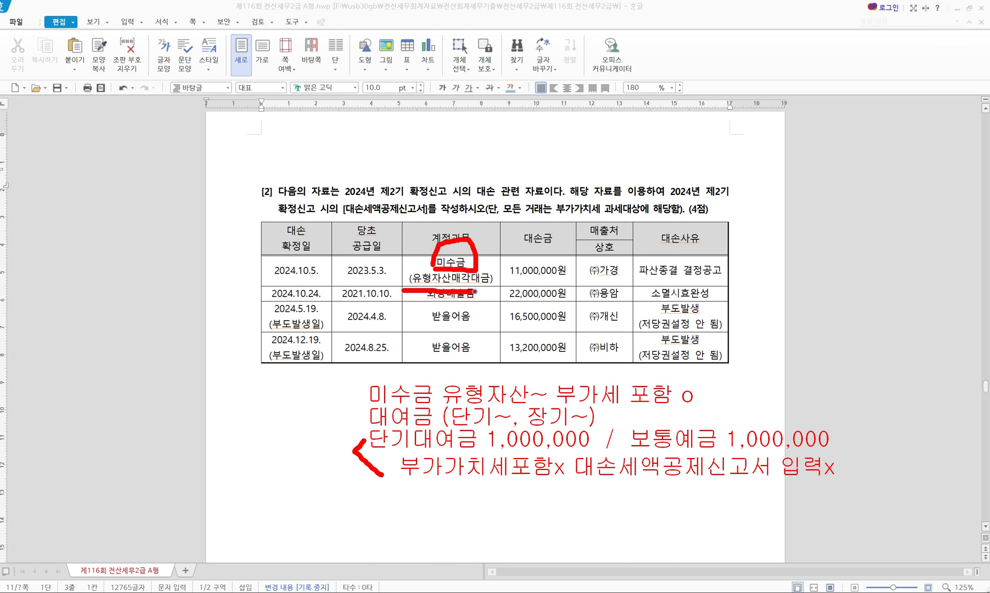
{"action": "left_click_drag", "start_coordinate": [506, 261], "coordinate": [518, 259]}
{"action": "mouse_move", "coordinate": [731, 258]}
{"action": "left_mouse_down"}
{"action": "mouse_move", "coordinate": [747, 262]}
{"action": "mouse_move", "coordinate": [732, 278]}
{"action": "left_mouse_up"}
{"action": "mouse_move", "coordinate": [489, 298]}
{"action": "left_mouse_down"}
{"action": "mouse_move", "coordinate": [481, 286]}
{"action": "mouse_move", "coordinate": [494, 296]}
{"action": "mouse_move", "coordinate": [478, 321]}
{"action": "mouse_move", "coordinate": [490, 316]}
{"action": "mouse_move", "coordinate": [477, 319]}
{"action": "left_mouse_up"}
{"action": "left_click_drag", "start_coordinate": [476, 345], "coordinate": [487, 354]}
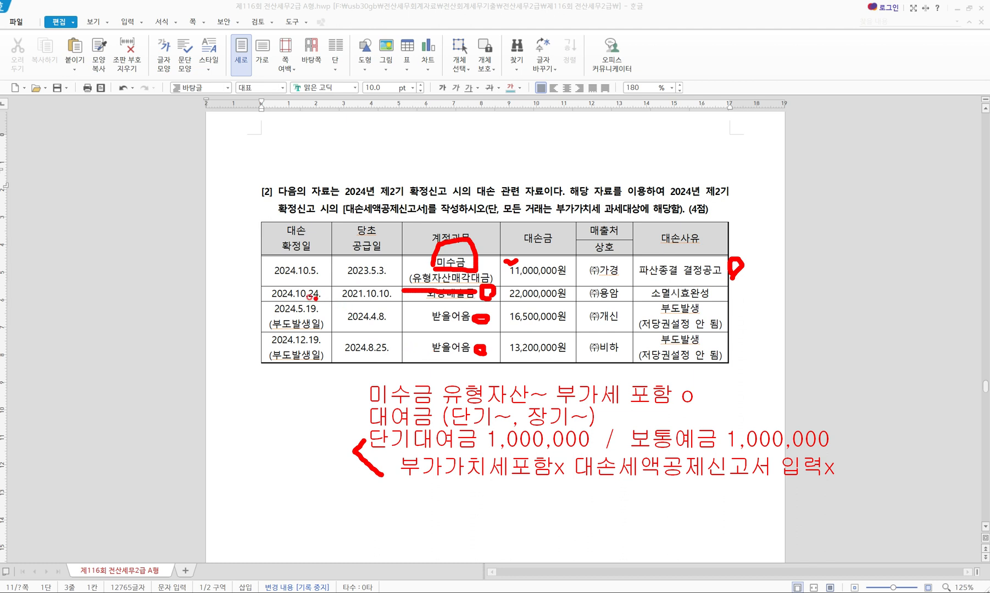
- Check the 대손확정일 column, marking the 2024.10.5. and 2024.10.24. rows, and clear the on-screen annotations
{"action": "mouse_move", "coordinate": [256, 256]}
{"action": "left_mouse_down"}
{"action": "mouse_move", "coordinate": [318, 373]}
{"action": "mouse_move", "coordinate": [255, 256]}
{"action": "left_mouse_up"}
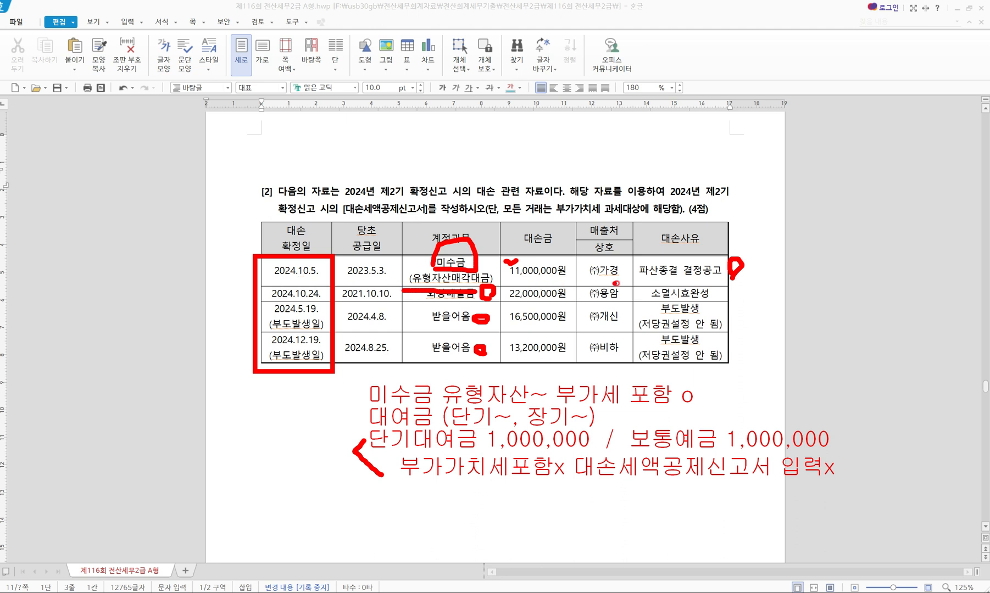
{"action": "left_click_drag", "start_coordinate": [232, 269], "coordinate": [234, 271]}
{"action": "left_click_drag", "start_coordinate": [233, 295], "coordinate": [236, 294]}
{"action": "mouse_move", "coordinate": [244, 296]}
{"action": "left_mouse_down"}
{"action": "mouse_move", "coordinate": [231, 297]}
{"action": "mouse_move", "coordinate": [242, 295]}
{"action": "left_mouse_up"}
{"action": "key", "text": "Escape"}
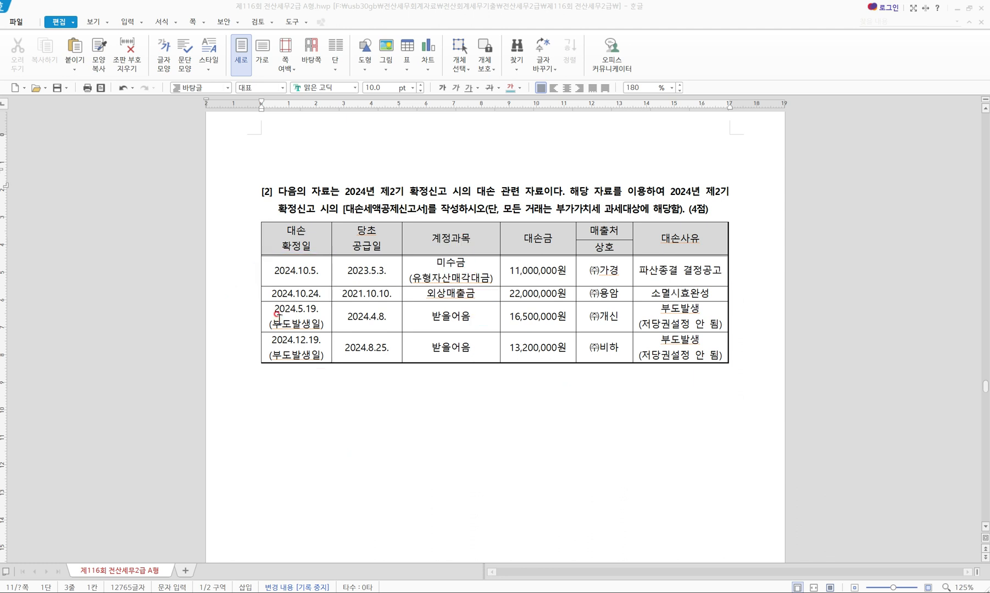
- Mark the two 부도발생일 dates and the original supply dates of the two 받을어음 rows
{"action": "left_click_drag", "start_coordinate": [253, 302], "coordinate": [331, 364]}
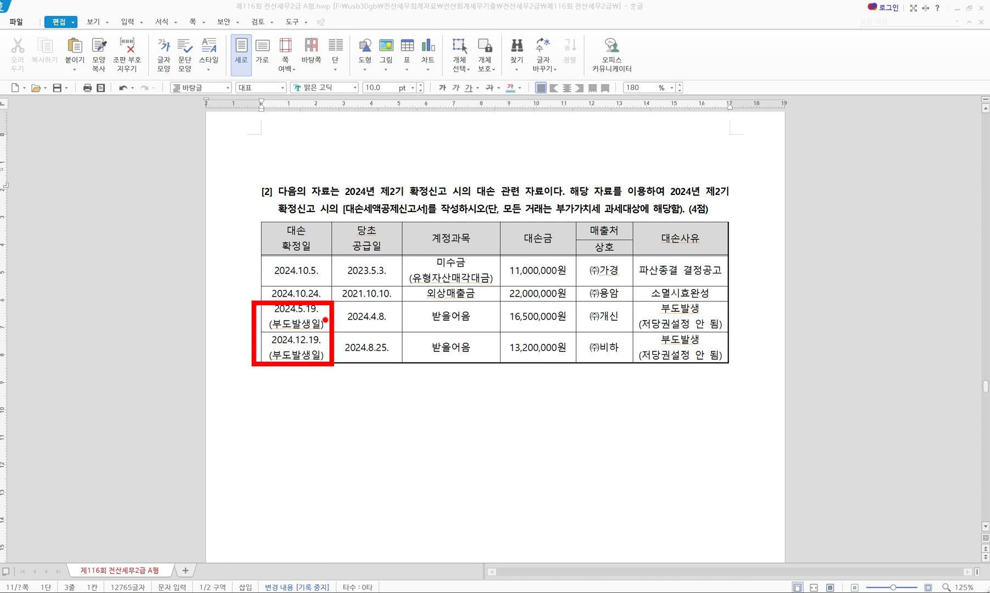
{"action": "left_click_drag", "start_coordinate": [341, 325], "coordinate": [384, 325]}
{"action": "left_click_drag", "start_coordinate": [341, 361], "coordinate": [389, 361]}
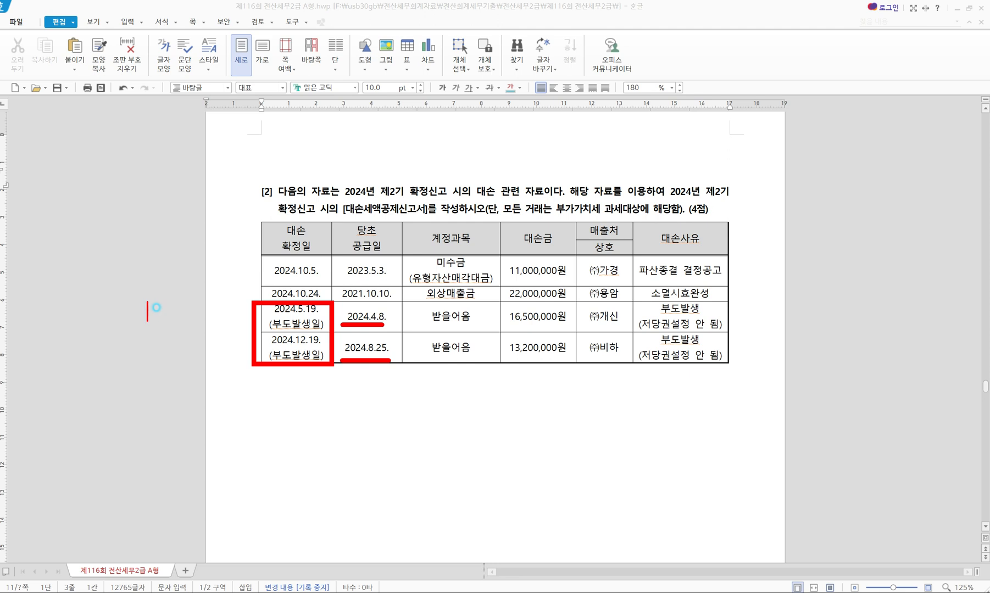
- Write the note "6개월 경과 11월 19일 +1일 =11월 20일" beside the 2024.5.19. dishonour date
{"action": "type", "text": "6tpd"}
{"action": "key", "text": "BackSpace"}
{"action": "key", "text": "BackSpace"}
{"action": "key", "text": "BackSpace"}
{"action": "type", "text": "이개월 "}
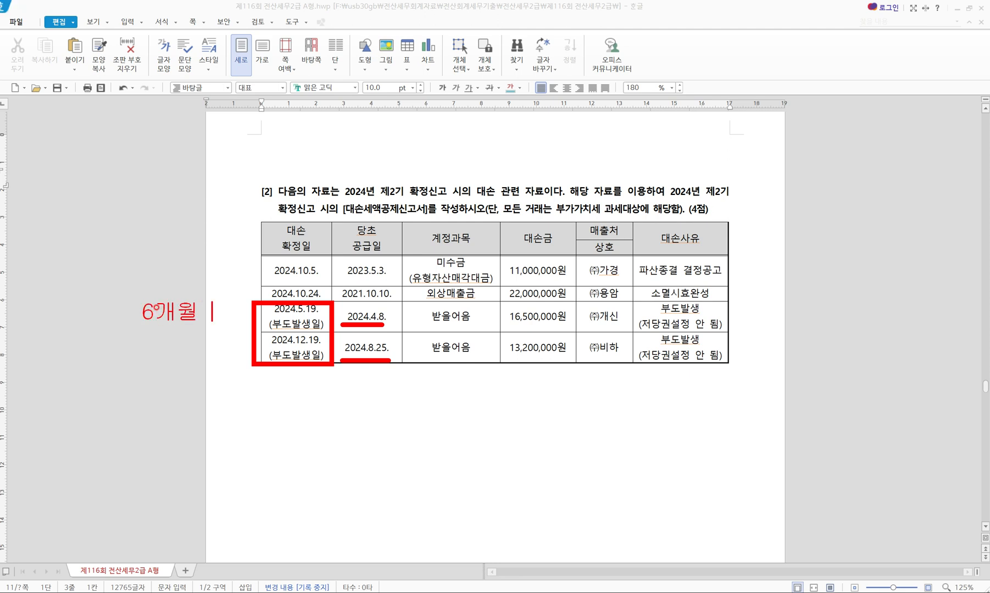
{"action": "type", "text": "경과"}
{"action": "type", "text": "11"}
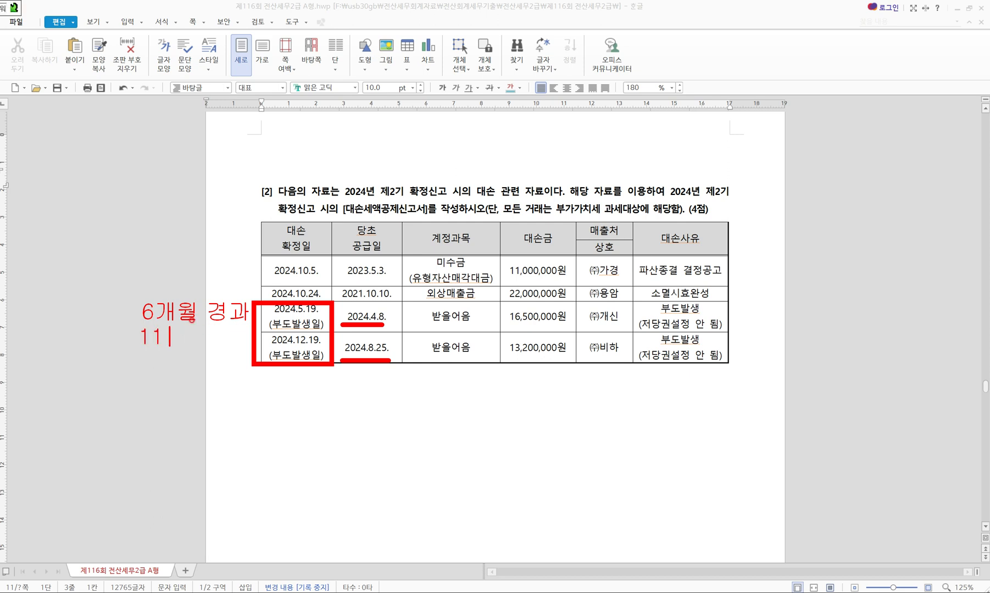
{"action": "type", "text": "월 19일 "}
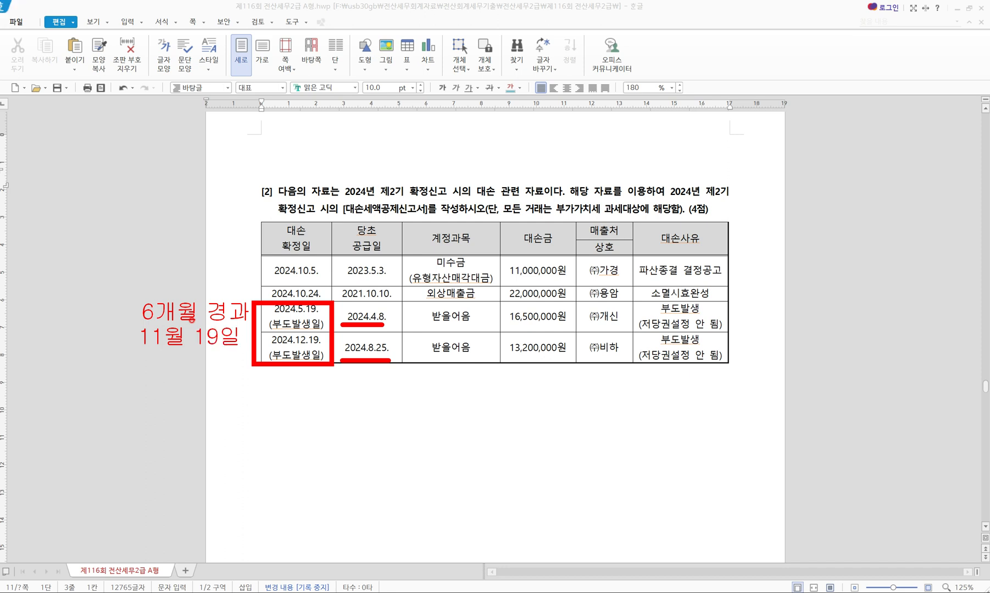
{"action": "type", "text": "+1일"}
{"action": "key", "text": "Return"}
{"action": "type", "text": "=11월 20"}
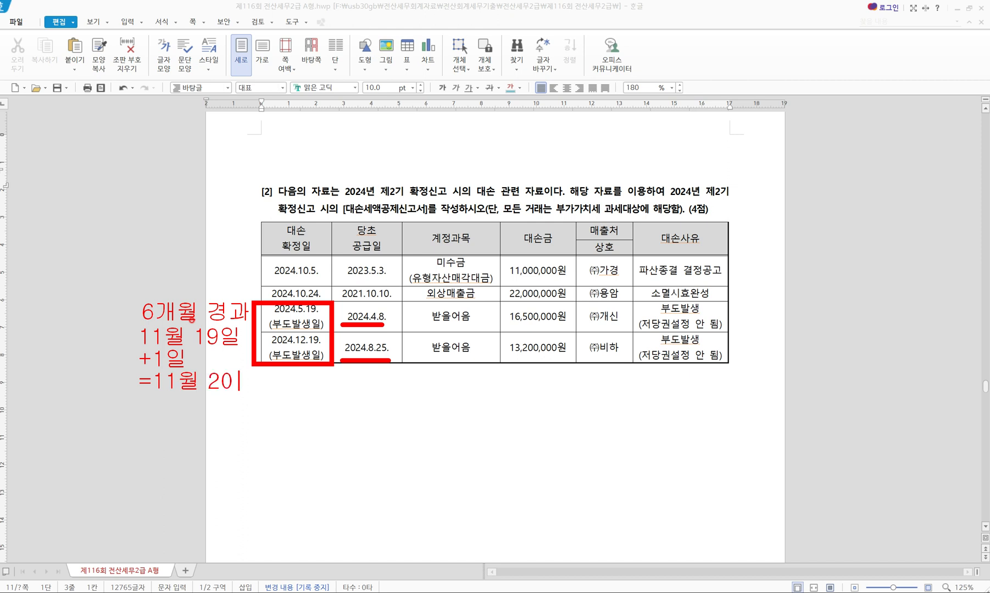
{"action": "type", "text": "일"}
- Compare the 제2기 확정신고 period with the 2024.5.19. dishonour date and its six-month note by marking them
{"action": "mouse_move", "coordinate": [368, 176]}
{"action": "left_mouse_down"}
{"action": "mouse_move", "coordinate": [392, 206]}
{"action": "mouse_move", "coordinate": [449, 203]}
{"action": "left_mouse_up"}
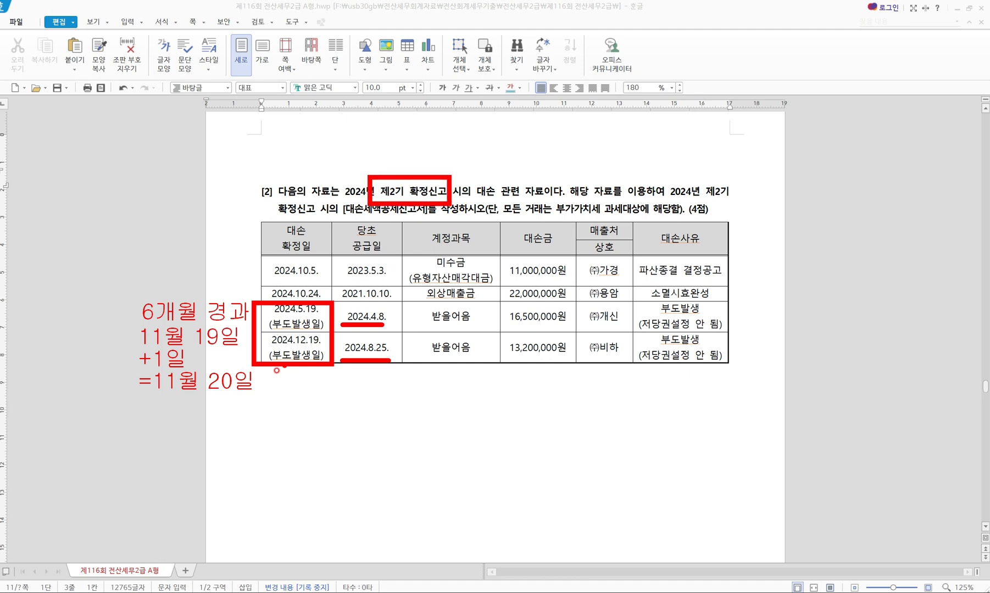
{"action": "mouse_move", "coordinate": [280, 330]}
{"action": "left_mouse_down"}
{"action": "mouse_move", "coordinate": [308, 312]}
{"action": "mouse_move", "coordinate": [301, 330]}
{"action": "left_mouse_up"}
{"action": "mouse_move", "coordinate": [223, 347]}
{"action": "left_mouse_down"}
{"action": "mouse_move", "coordinate": [213, 350]}
{"action": "mouse_move", "coordinate": [224, 318]}
{"action": "left_mouse_up"}
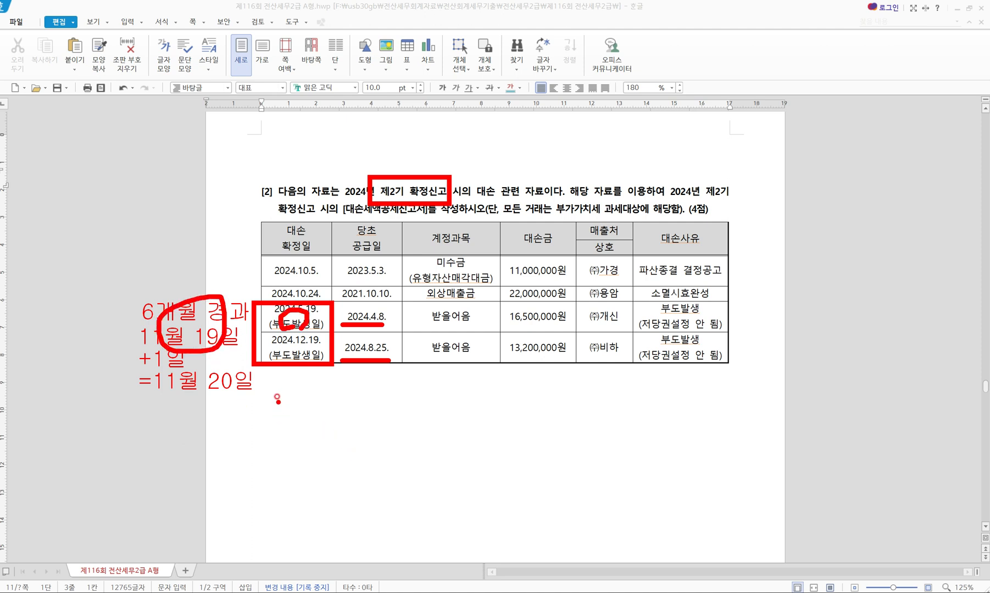
- Draw an arrow from the 2024.12.19. dishonour date and write "25년 6월 19일 6개월 경과 +1일 25년 6월 2일" below the table
{"action": "mouse_move", "coordinate": [285, 369]}
{"action": "left_mouse_down"}
{"action": "mouse_move", "coordinate": [284, 399]}
{"action": "mouse_move", "coordinate": [304, 398]}
{"action": "mouse_move", "coordinate": [310, 410]}
{"action": "left_mouse_up"}
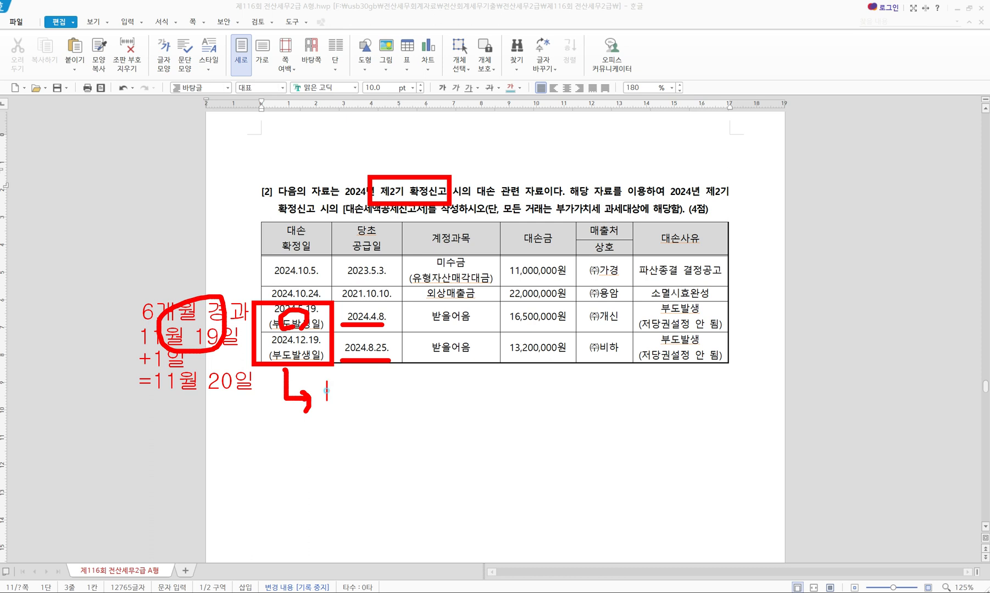
{"action": "left_click_drag", "start_coordinate": [324, 384], "coordinate": [333, 400]}
{"action": "mouse_move", "coordinate": [346, 383]}
{"action": "left_mouse_down"}
{"action": "mouse_move", "coordinate": [335, 399]}
{"action": "mouse_move", "coordinate": [358, 396]}
{"action": "left_mouse_up"}
{"action": "mouse_move", "coordinate": [362, 382]}
{"action": "left_mouse_down"}
{"action": "mouse_move", "coordinate": [364, 401]}
{"action": "mouse_move", "coordinate": [401, 390]}
{"action": "left_mouse_up"}
{"action": "left_click_drag", "start_coordinate": [406, 382], "coordinate": [407, 394]}
{"action": "left_click_drag", "start_coordinate": [393, 395], "coordinate": [424, 401]}
{"action": "mouse_move", "coordinate": [442, 385]}
{"action": "left_mouse_down"}
{"action": "mouse_move", "coordinate": [440, 400]}
{"action": "mouse_move", "coordinate": [450, 384]}
{"action": "left_mouse_up"}
{"action": "left_click_drag", "start_coordinate": [462, 382], "coordinate": [463, 393]}
{"action": "left_click_drag", "start_coordinate": [450, 391], "coordinate": [495, 400]}
{"action": "left_click_drag", "start_coordinate": [500, 383], "coordinate": [499, 400]}
{"action": "left_click_drag", "start_coordinate": [505, 382], "coordinate": [505, 402]}
{"action": "left_click_drag", "start_coordinate": [516, 383], "coordinate": [516, 384]}
{"action": "left_click_drag", "start_coordinate": [511, 391], "coordinate": [519, 396]}
{"action": "left_click_drag", "start_coordinate": [524, 381], "coordinate": [524, 396]}
{"action": "left_click_drag", "start_coordinate": [514, 395], "coordinate": [545, 392]}
{"action": "left_click_drag", "start_coordinate": [548, 386], "coordinate": [552, 388]}
{"action": "left_click_drag", "start_coordinate": [555, 381], "coordinate": [555, 393]}
{"action": "left_click_drag", "start_coordinate": [549, 394], "coordinate": [571, 398]}
{"action": "mouse_move", "coordinate": [576, 381]}
{"action": "left_mouse_down"}
{"action": "mouse_move", "coordinate": [577, 401]}
{"action": "mouse_move", "coordinate": [597, 398]}
{"action": "left_mouse_up"}
{"action": "mouse_move", "coordinate": [592, 391]}
{"action": "left_mouse_down"}
{"action": "mouse_move", "coordinate": [610, 400]}
{"action": "mouse_move", "coordinate": [624, 383]}
{"action": "left_mouse_up"}
{"action": "left_click_drag", "start_coordinate": [634, 381], "coordinate": [635, 392]}
{"action": "left_click_drag", "start_coordinate": [620, 393], "coordinate": [658, 400]}
{"action": "left_click_drag", "start_coordinate": [670, 382], "coordinate": [663, 383]}
{"action": "mouse_move", "coordinate": [663, 384]}
{"action": "left_mouse_down"}
{"action": "mouse_move", "coordinate": [661, 399]}
{"action": "mouse_move", "coordinate": [682, 399]}
{"action": "left_mouse_up"}
{"action": "left_click_drag", "start_coordinate": [683, 389], "coordinate": [689, 390]}
{"action": "mouse_move", "coordinate": [690, 381]}
{"action": "left_mouse_down"}
{"action": "mouse_move", "coordinate": [690, 401]}
{"action": "mouse_move", "coordinate": [721, 384]}
{"action": "left_mouse_up"}
{"action": "left_click_drag", "start_coordinate": [717, 391], "coordinate": [728, 391]}
{"action": "left_click_drag", "start_coordinate": [732, 381], "coordinate": [732, 394]}
{"action": "mouse_move", "coordinate": [721, 395]}
{"action": "left_mouse_down"}
{"action": "mouse_move", "coordinate": [756, 399]}
{"action": "mouse_move", "coordinate": [763, 384]}
{"action": "left_mouse_up"}
{"action": "left_click_drag", "start_coordinate": [774, 381], "coordinate": [774, 391]}
{"action": "left_click_drag", "start_coordinate": [764, 392], "coordinate": [775, 400]}
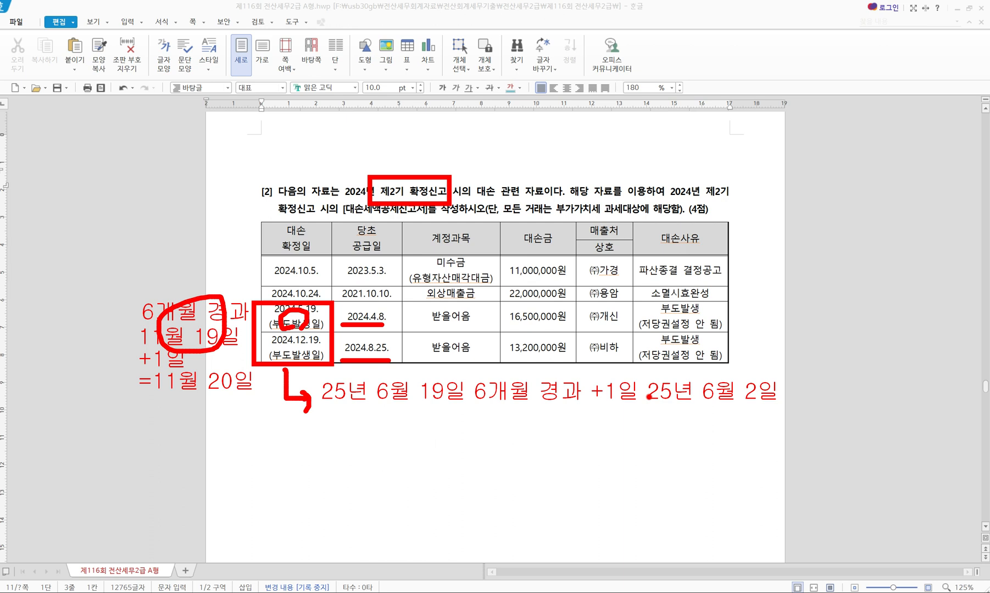
- Cross out the 2024.12.19. bad debt, mark both 저당권설정 안 됨 conditions, and clear the on-screen annotations
{"action": "left_click_drag", "start_coordinate": [648, 407], "coordinate": [783, 410]}
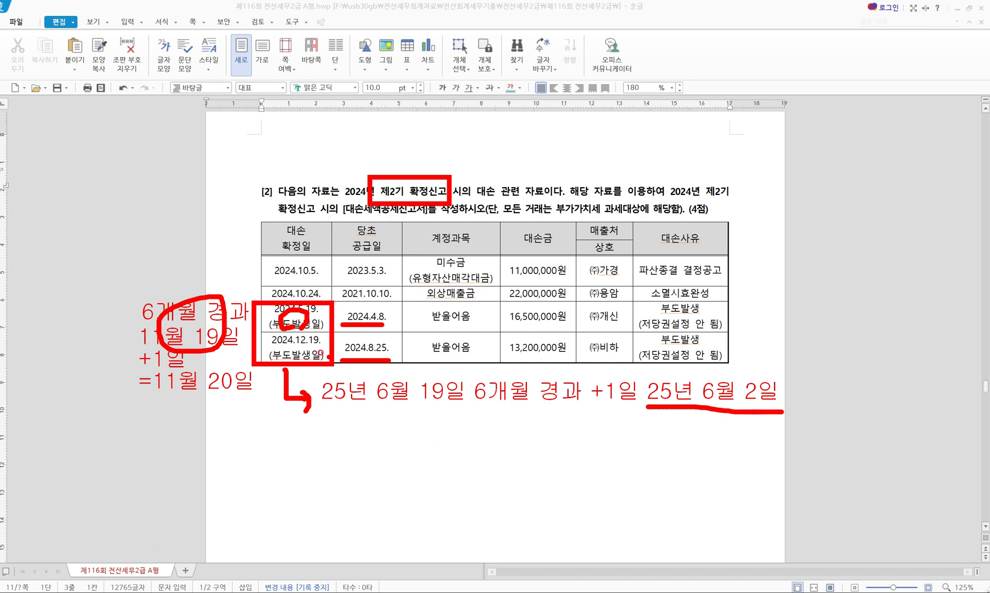
{"action": "left_click_drag", "start_coordinate": [305, 349], "coordinate": [320, 374]}
{"action": "mouse_move", "coordinate": [745, 383]}
{"action": "left_mouse_down"}
{"action": "mouse_move", "coordinate": [705, 420]}
{"action": "mouse_move", "coordinate": [748, 430]}
{"action": "left_mouse_up"}
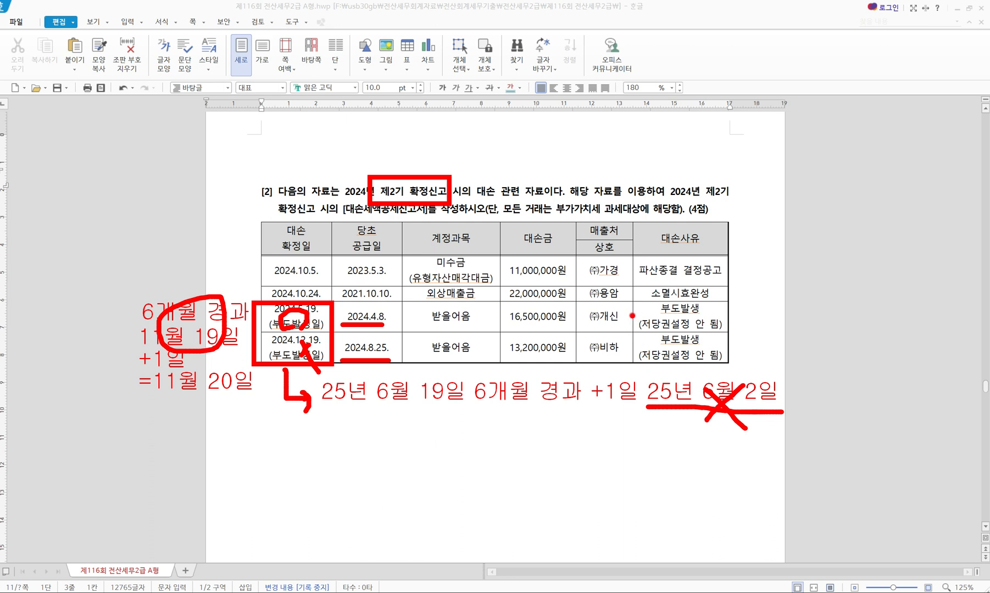
{"action": "left_click_drag", "start_coordinate": [631, 315], "coordinate": [732, 331]}
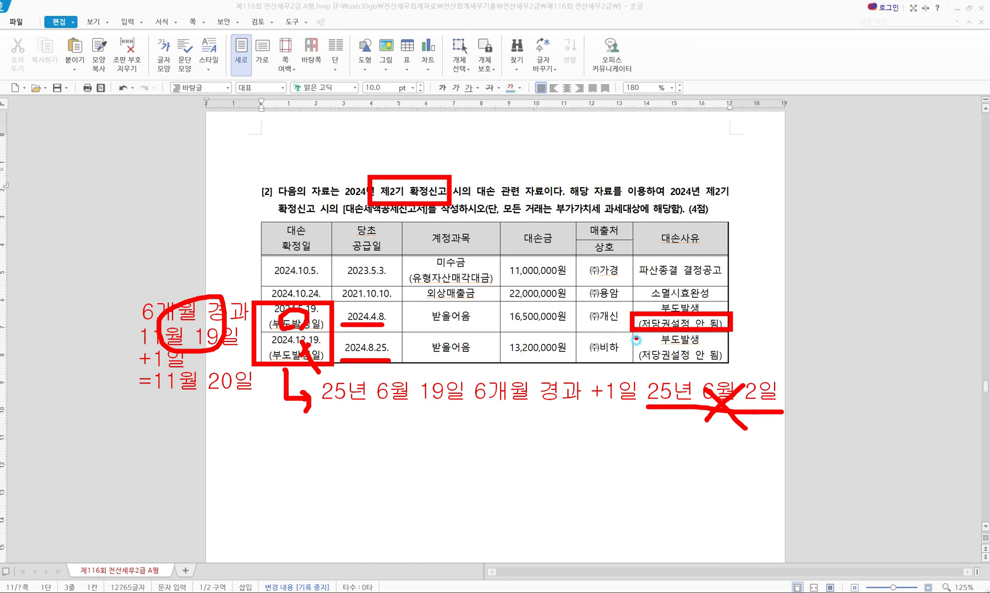
{"action": "mouse_move", "coordinate": [634, 345]}
{"action": "left_mouse_down"}
{"action": "mouse_move", "coordinate": [714, 345]}
{"action": "mouse_move", "coordinate": [636, 355]}
{"action": "left_mouse_up"}
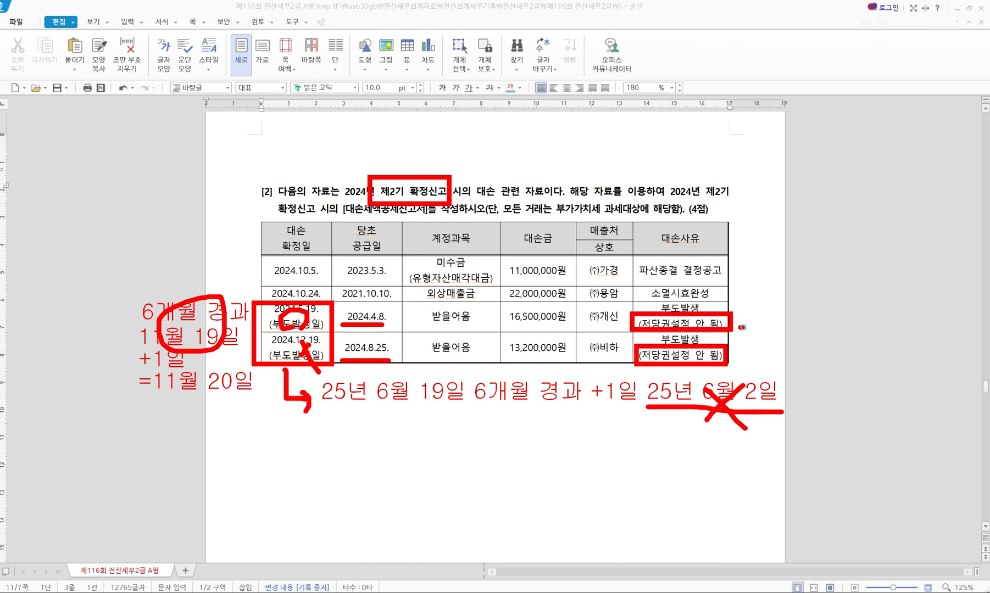
{"action": "left_click_drag", "start_coordinate": [742, 353], "coordinate": [746, 362]}
{"action": "key", "text": "Escape"}
- Switch to KcLep and locate 대손세액공제신고서 under 부속명세서 I in the 부가가치 section
{"action": "key", "text": "alt+Tab"}
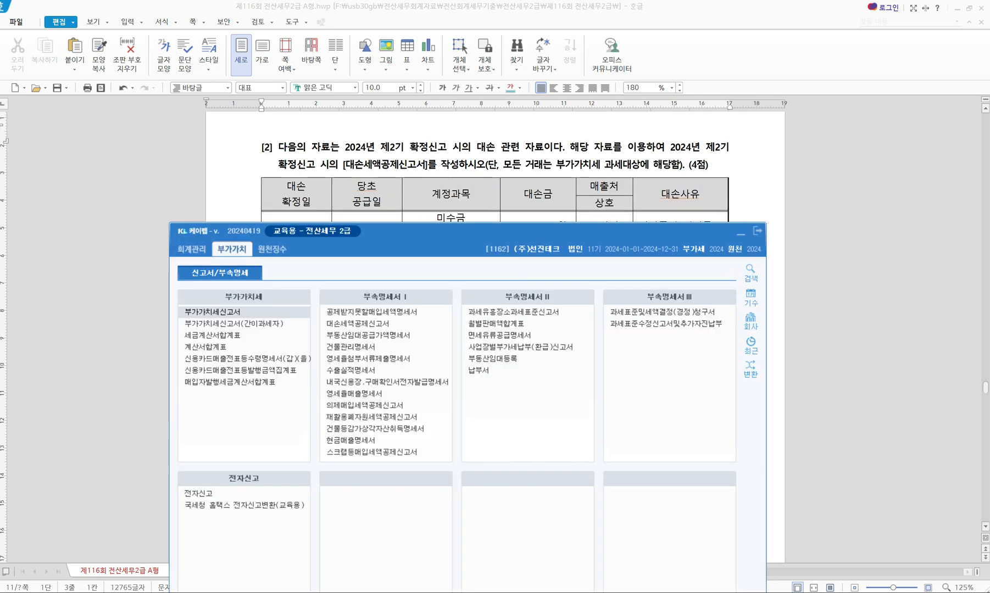
{"action": "left_click", "coordinate": [221, 268]}
{"action": "left_click_drag", "start_coordinate": [201, 236], "coordinate": [265, 261]}
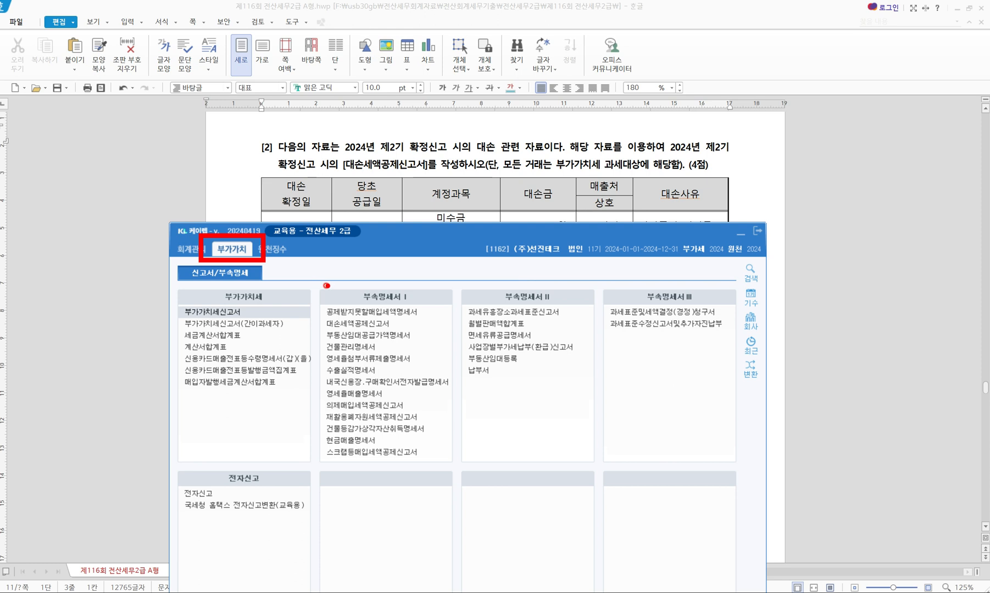
{"action": "left_click_drag", "start_coordinate": [323, 285], "coordinate": [439, 305]}
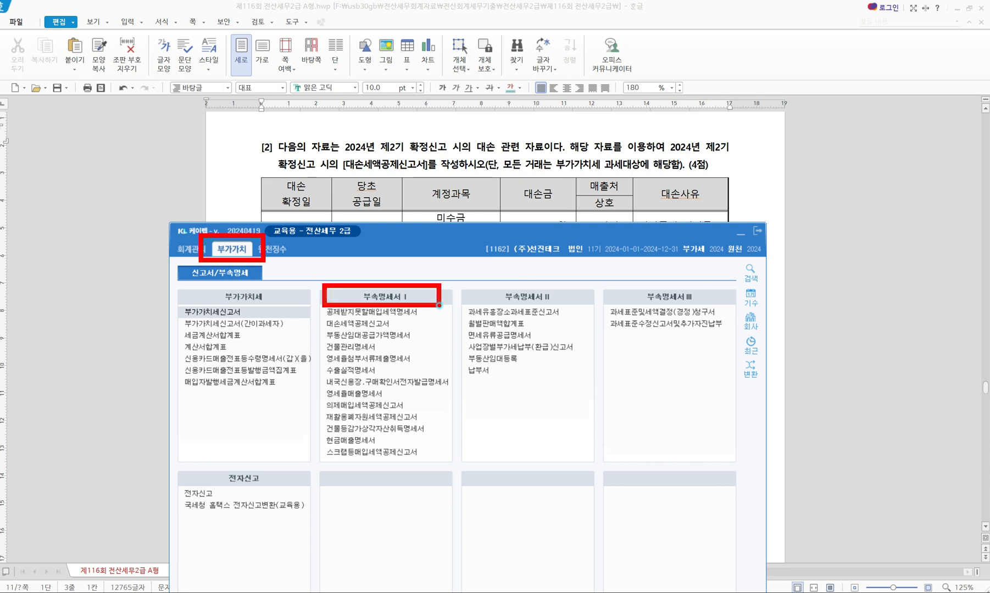
{"action": "left_click_drag", "start_coordinate": [362, 323], "coordinate": [376, 318]}
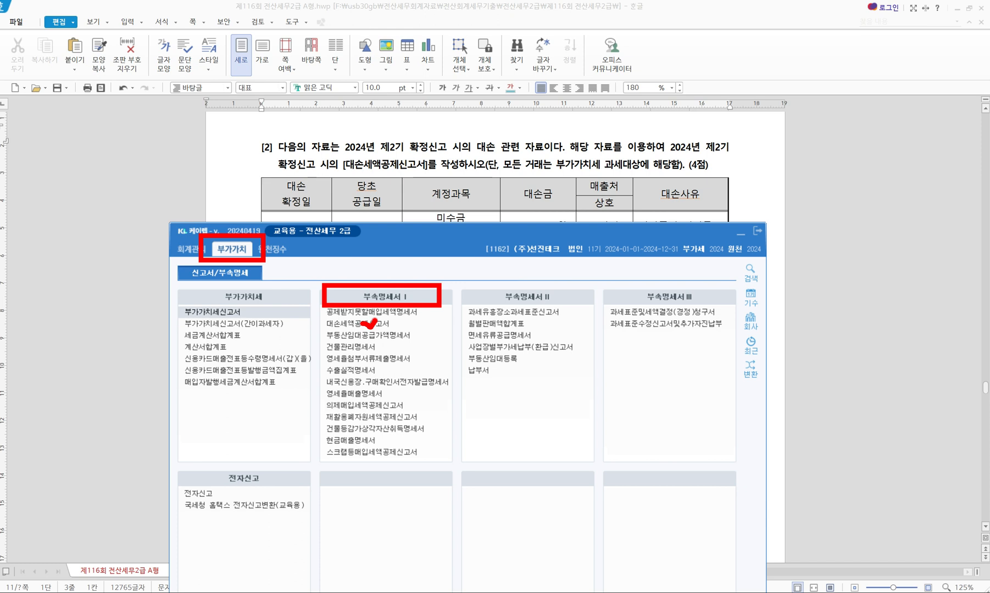
{"action": "left_click", "coordinate": [375, 324]}
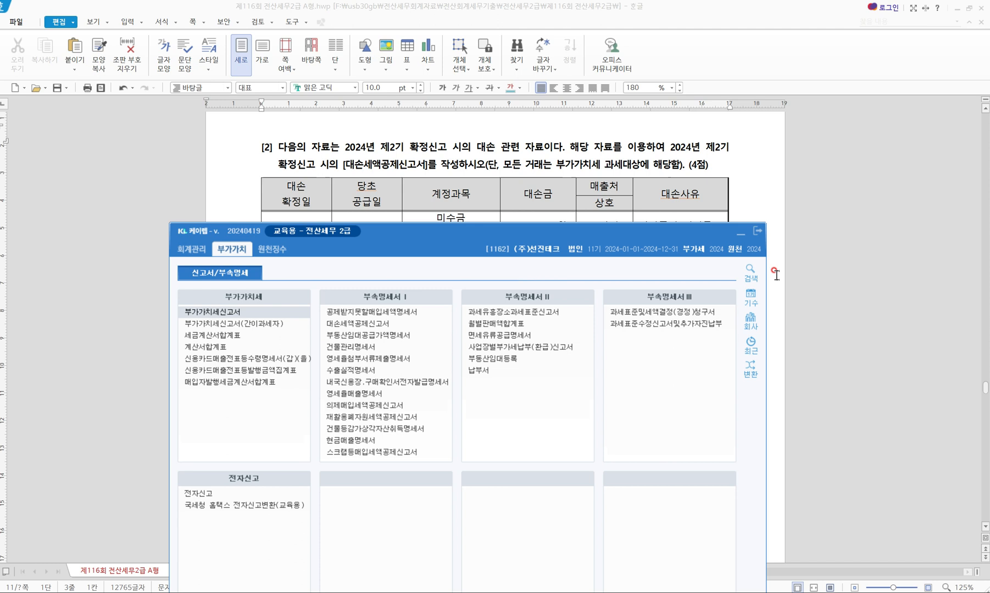
- Search the program's functions for 대손세 and open 대손세액공제신고서
{"action": "key", "text": "ctrl+f"}
{"action": "type", "text": "대손세"}
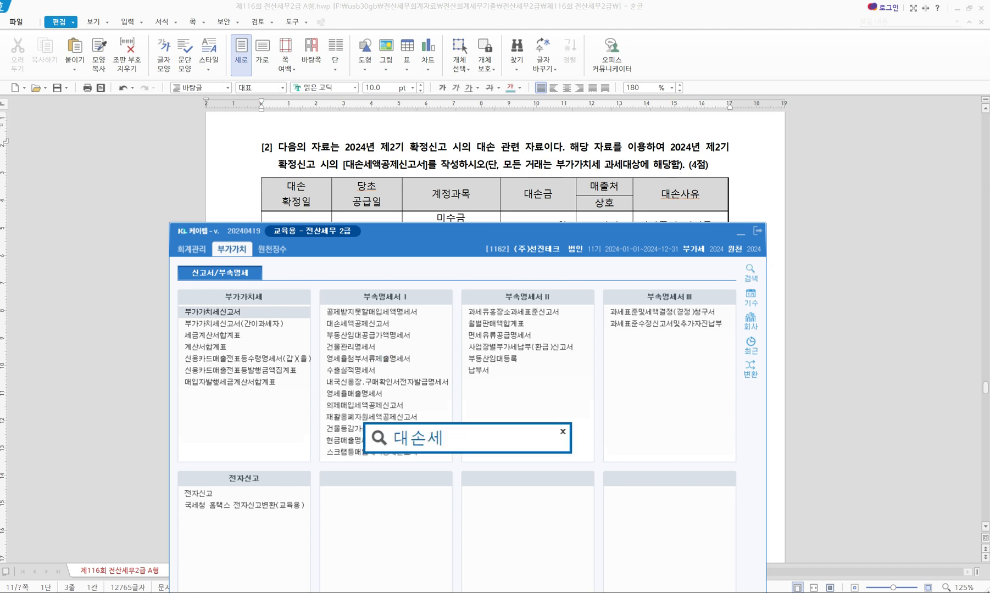
{"action": "key", "text": "Return"}
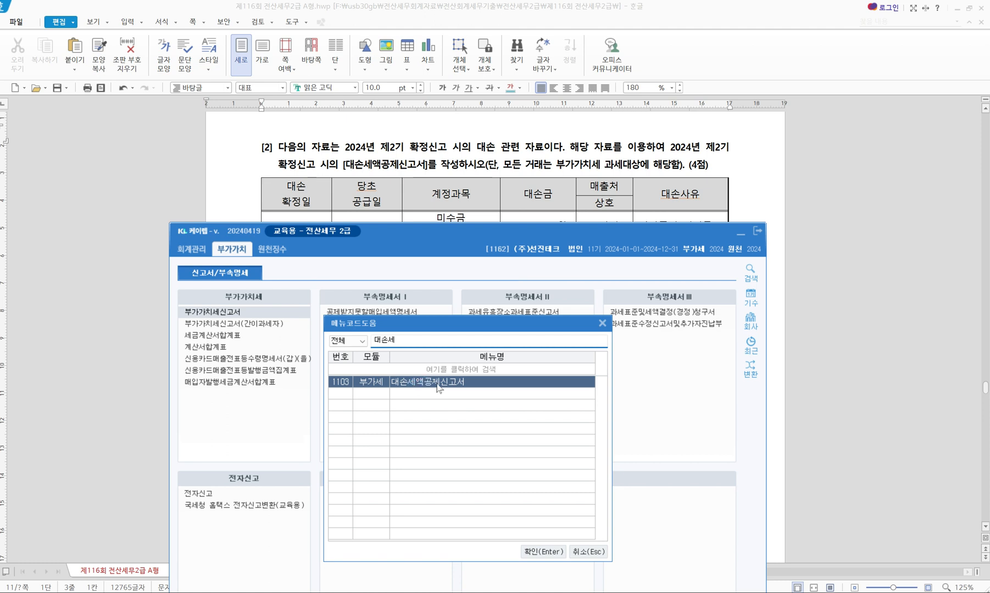
{"action": "left_click", "coordinate": [538, 551]}
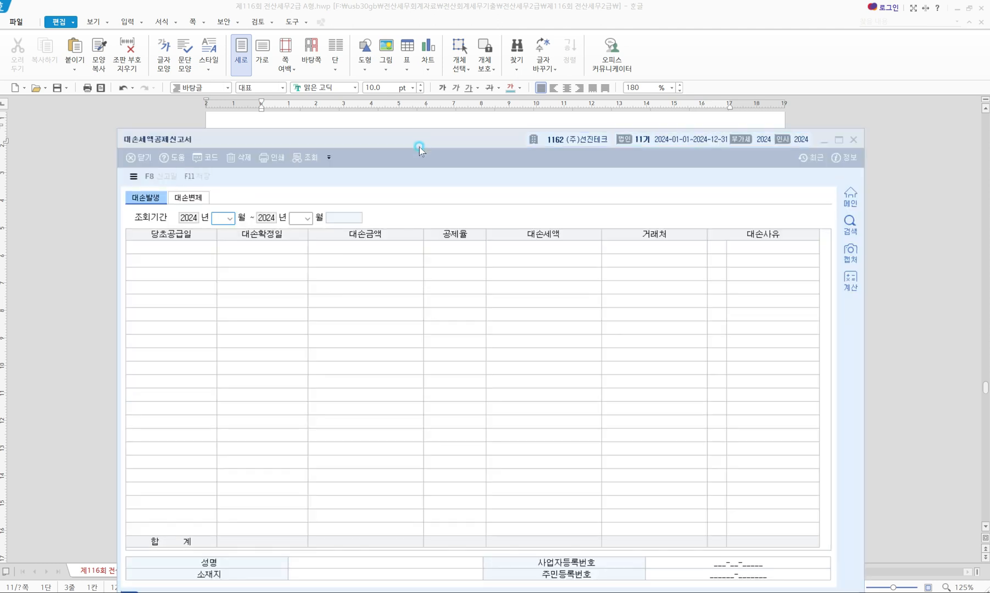
- Set the 대손발생 query period to October through December 2024, keeping the exam's bad-debt table in view
{"action": "scroll", "coordinate": [423, 196], "scroll_direction": "down", "scroll_amount": 3}
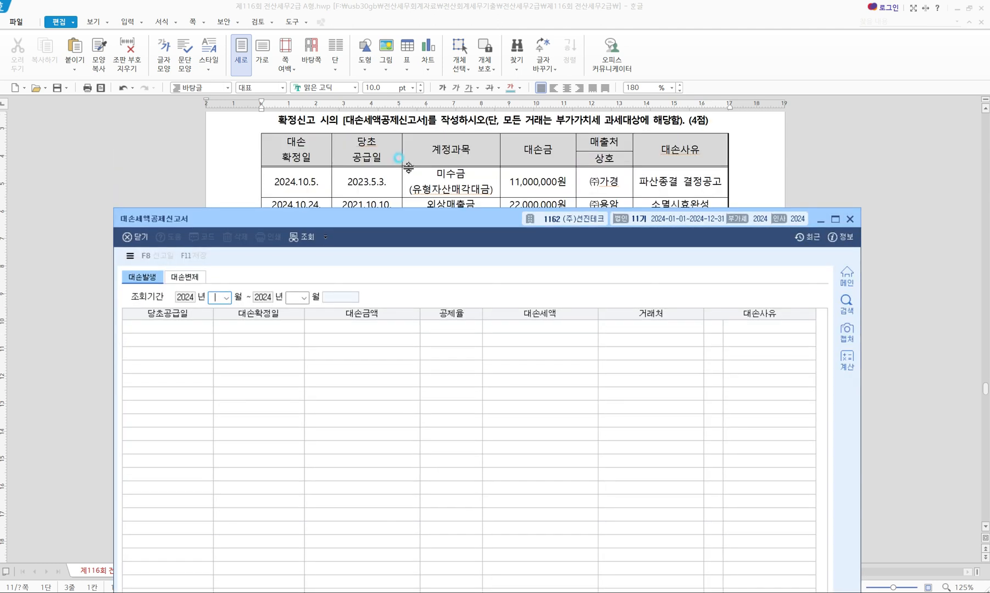
{"action": "left_click_drag", "start_coordinate": [413, 221], "coordinate": [415, 173]}
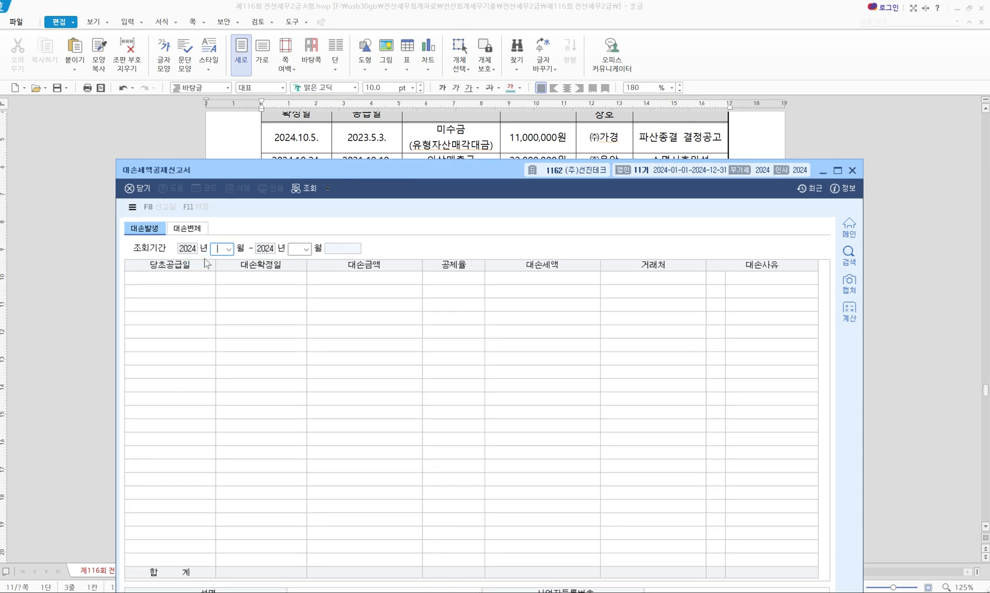
{"action": "type", "text": "10"}
{"action": "key", "text": "Return"}
{"action": "type", "text": "12"}
{"action": "key", "text": "Return"}
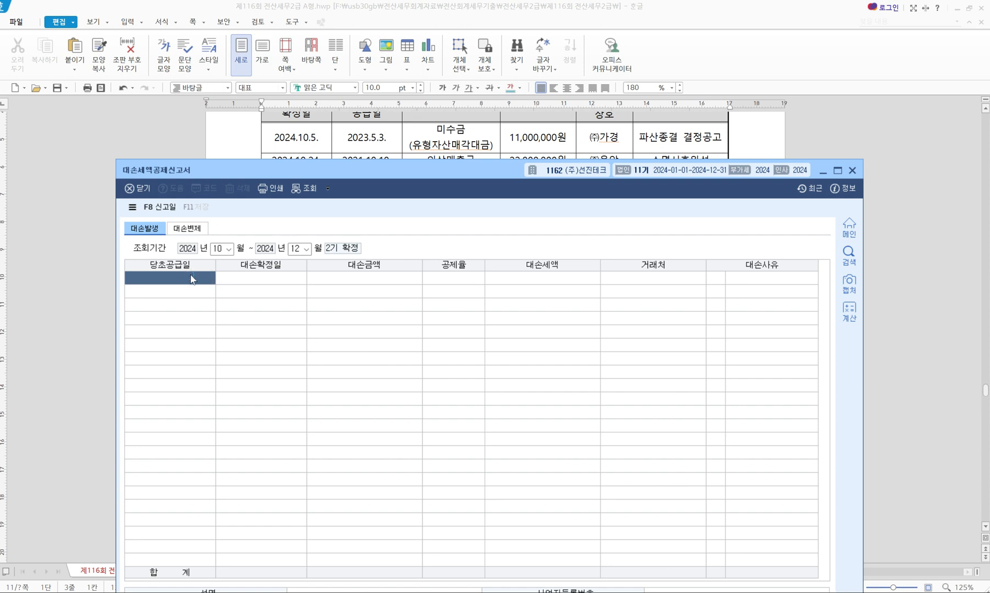
- Start the first bad-debt row with 당초공급일 2023-05-03, 대손확정일 2024-10-05 and 대손금액 11,000,000
{"action": "type", "text": "20230503"}
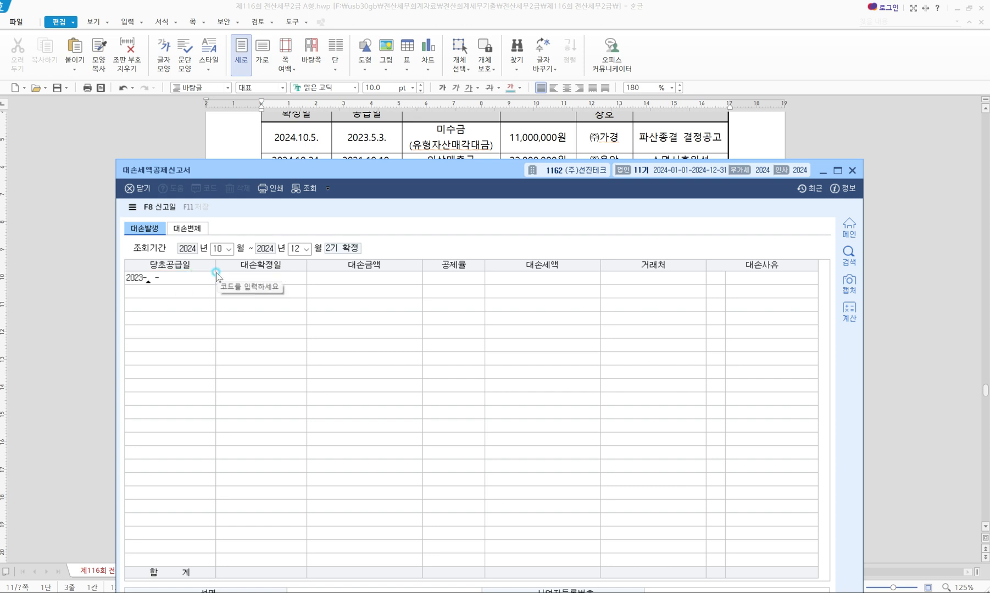
{"action": "key", "text": "Return"}
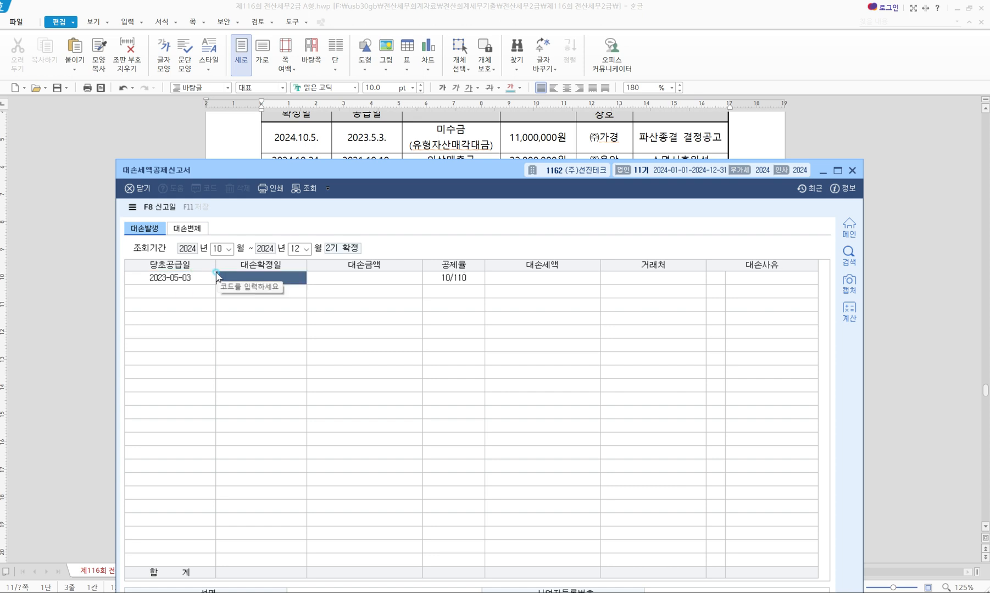
{"action": "type", "text": "202"}
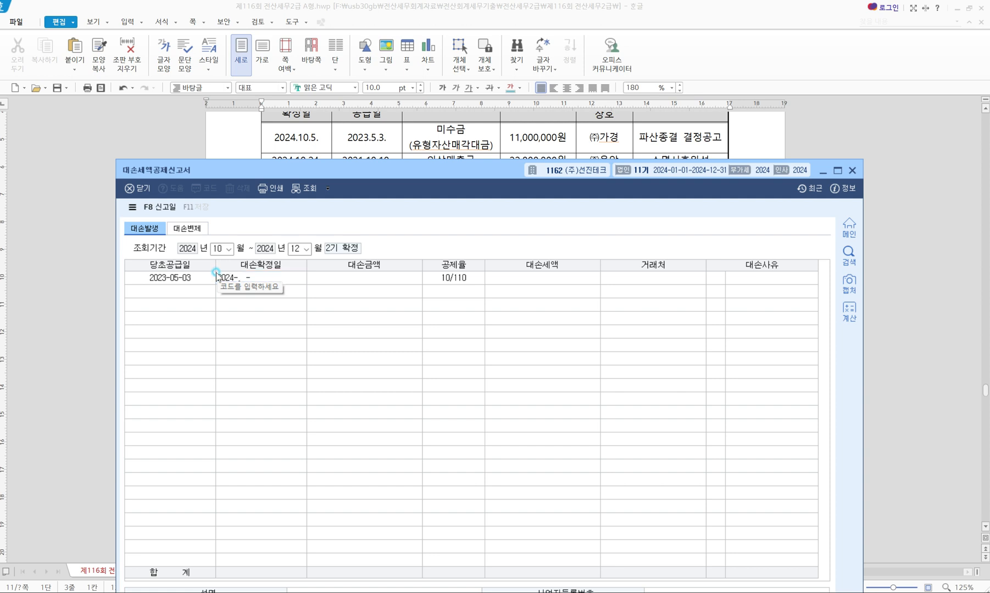
{"action": "type", "text": "4-10-05"}
{"action": "key", "text": "Return"}
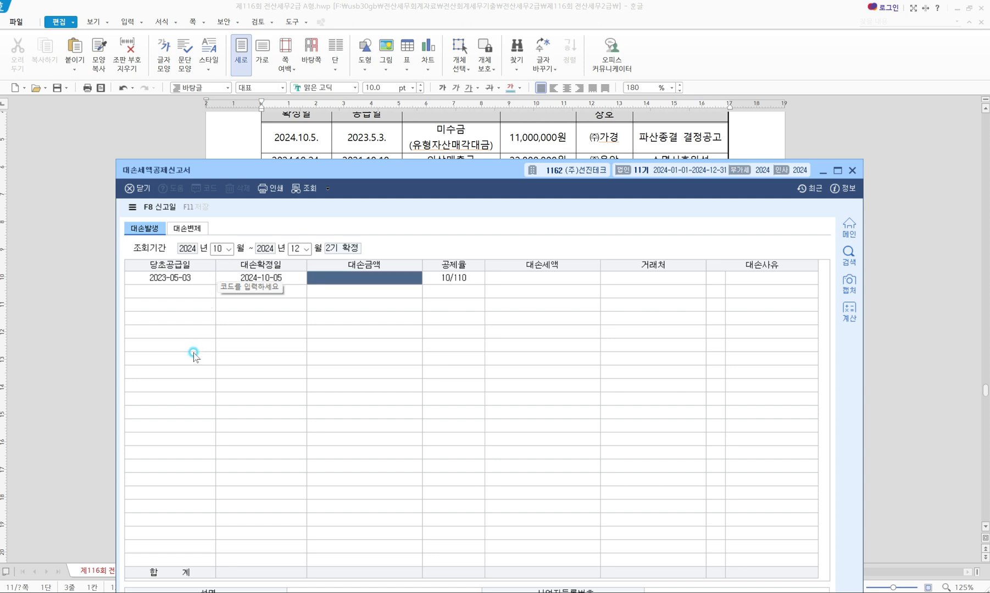
{"action": "type", "text": "11000000"}
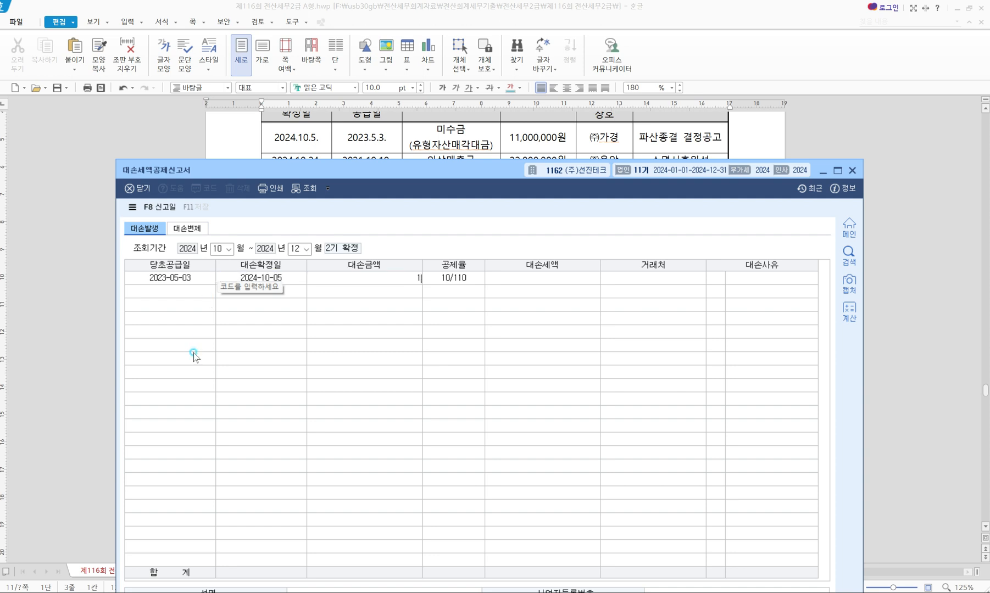
{"action": "key", "text": "Return"}
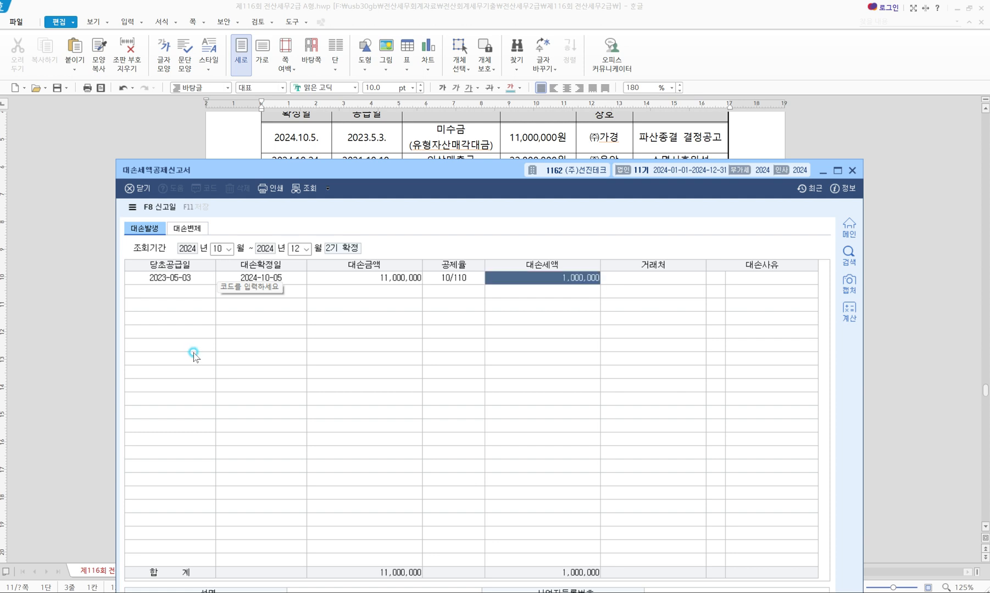
- Assign (주)가경 as the first row's 거래처 and set its 대손사유 to 1:파산
{"action": "key", "text": "Return"}
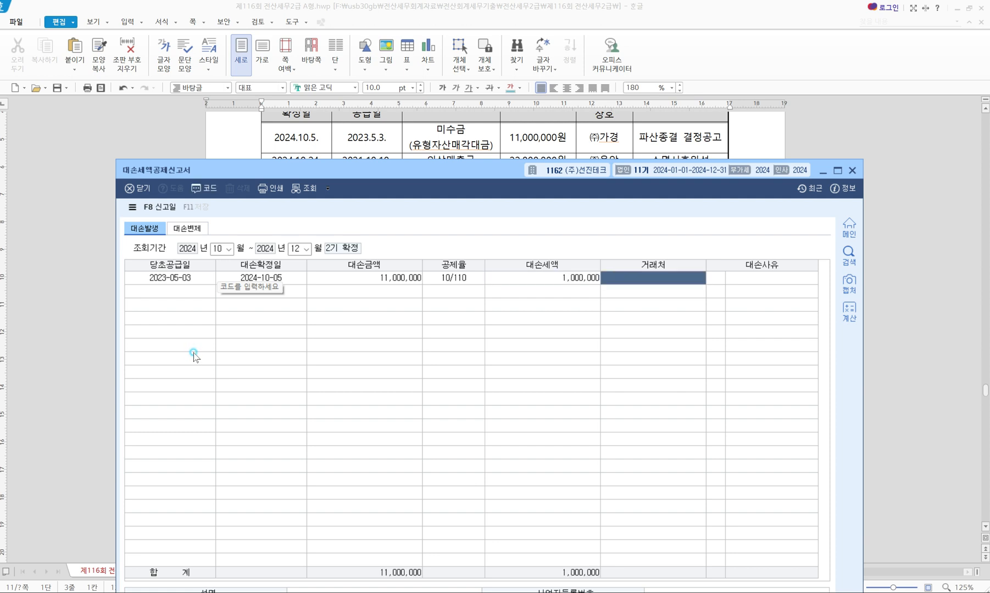
{"action": "key", "text": "F2"}
{"action": "key", "text": "Return"}
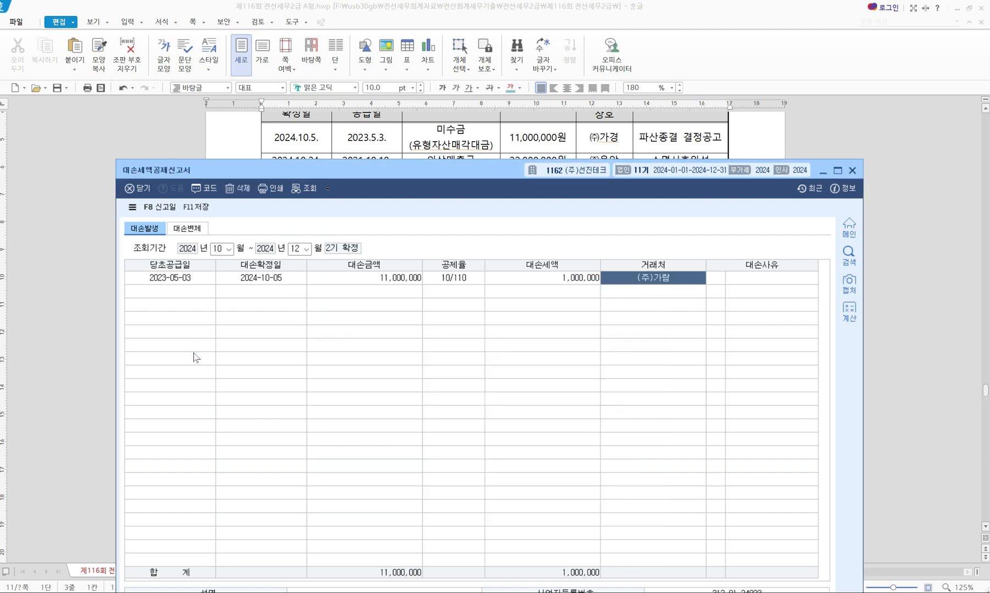
{"action": "key", "text": "F2"}
{"action": "type", "text": "가경"}
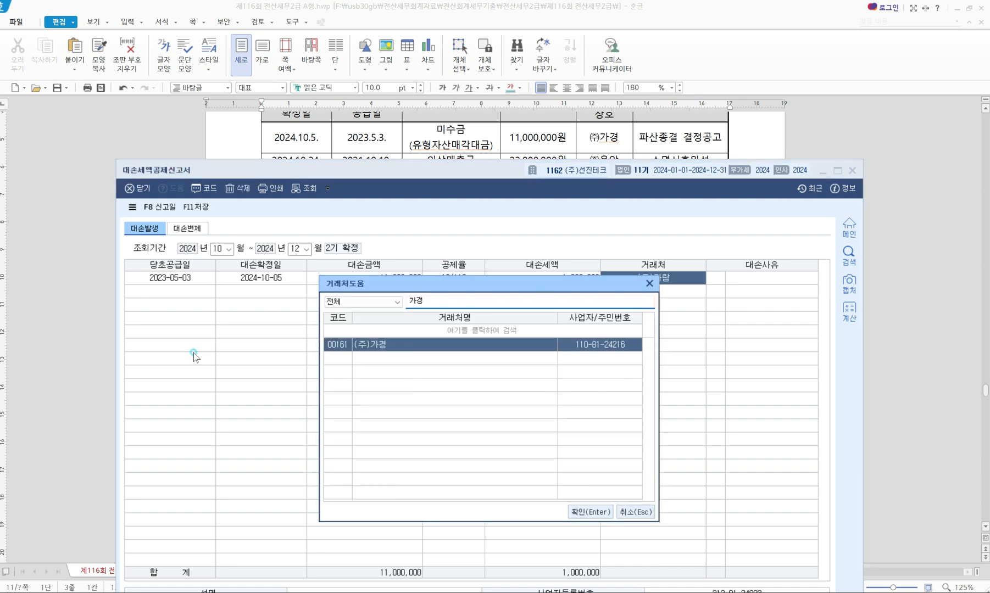
{"action": "key", "text": "Return"}
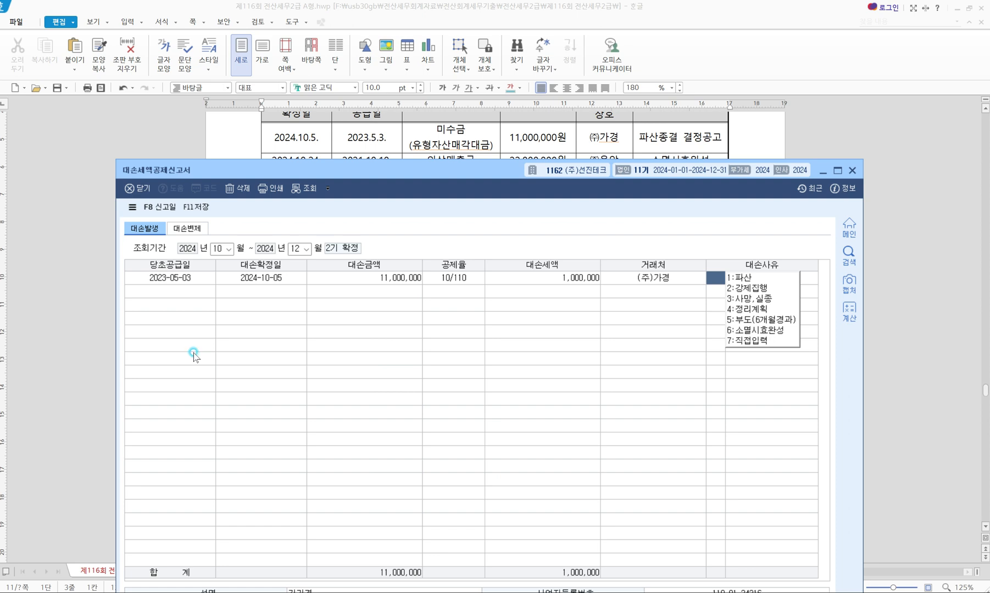
{"action": "type", "text": "1"}
{"action": "key", "text": "Return"}
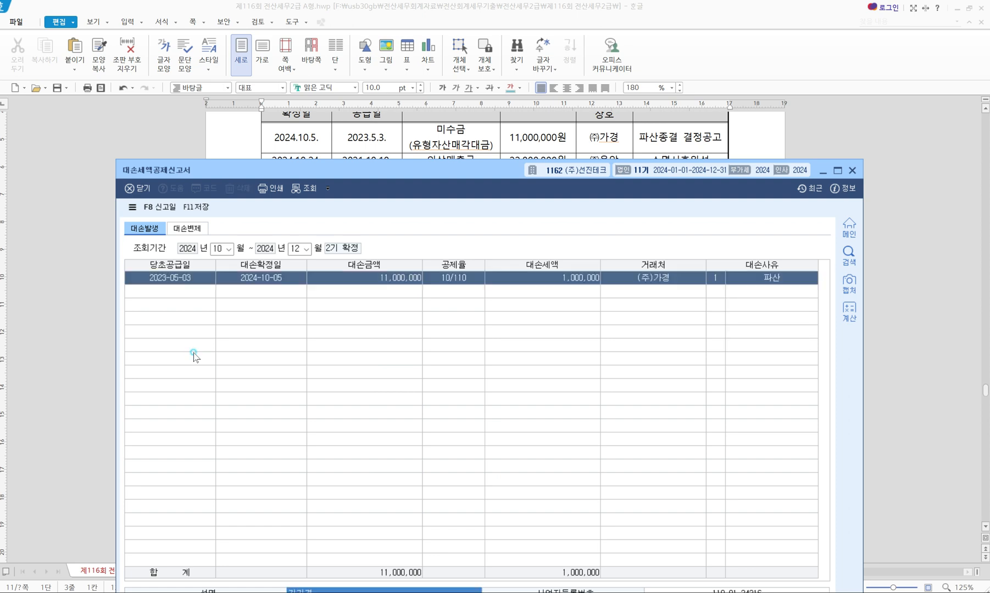
- Add a second bad-debt row with 당초공급일 2021-10-10, 대손확정일 2024-10-24 and 대손금액 22,000,000
{"action": "left_click", "coordinate": [170, 291]}
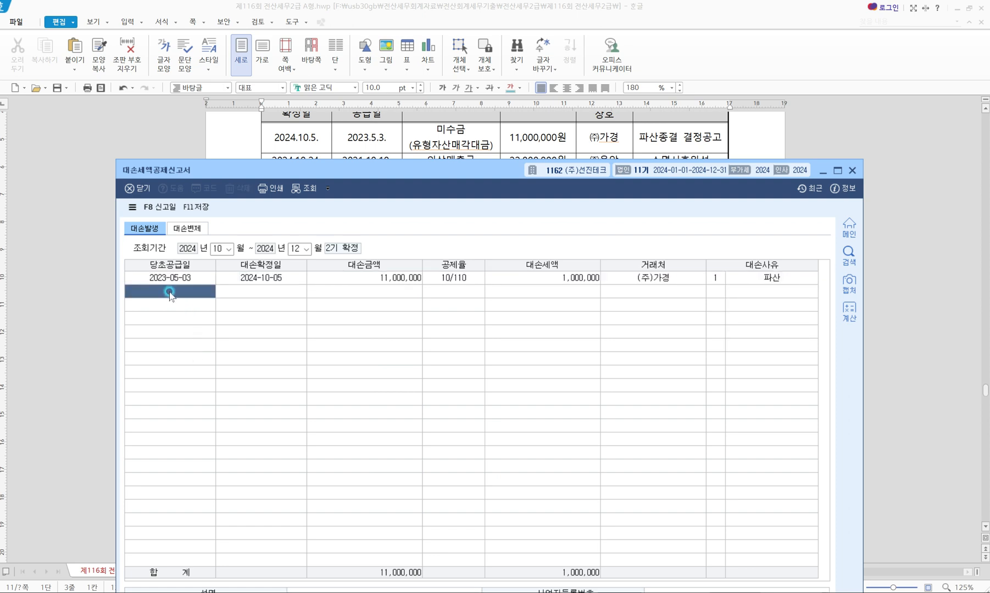
{"action": "type", "text": "2021-10-10"}
{"action": "key", "text": "Return"}
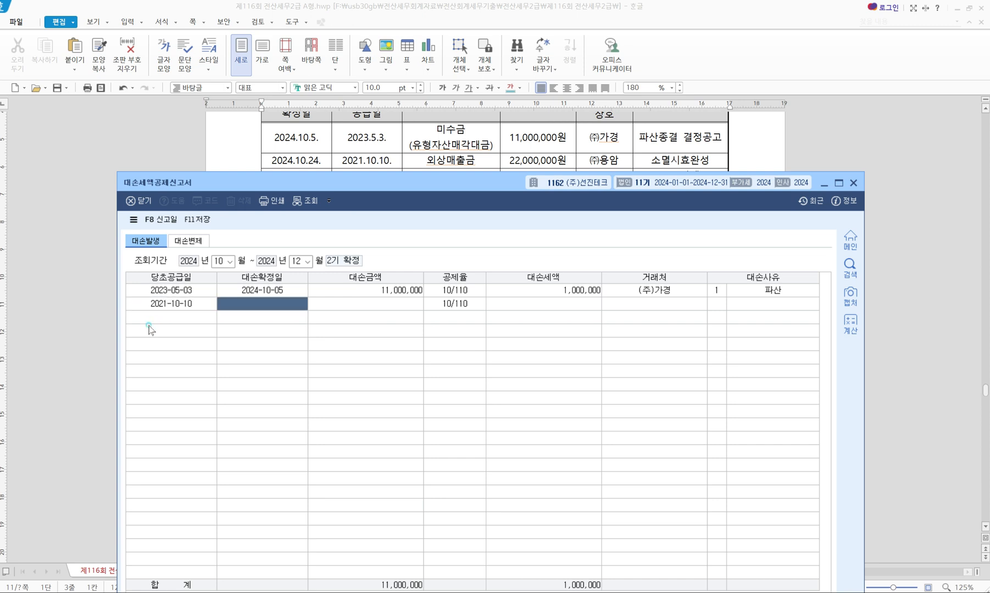
{"action": "type", "text": "2024-10-"}
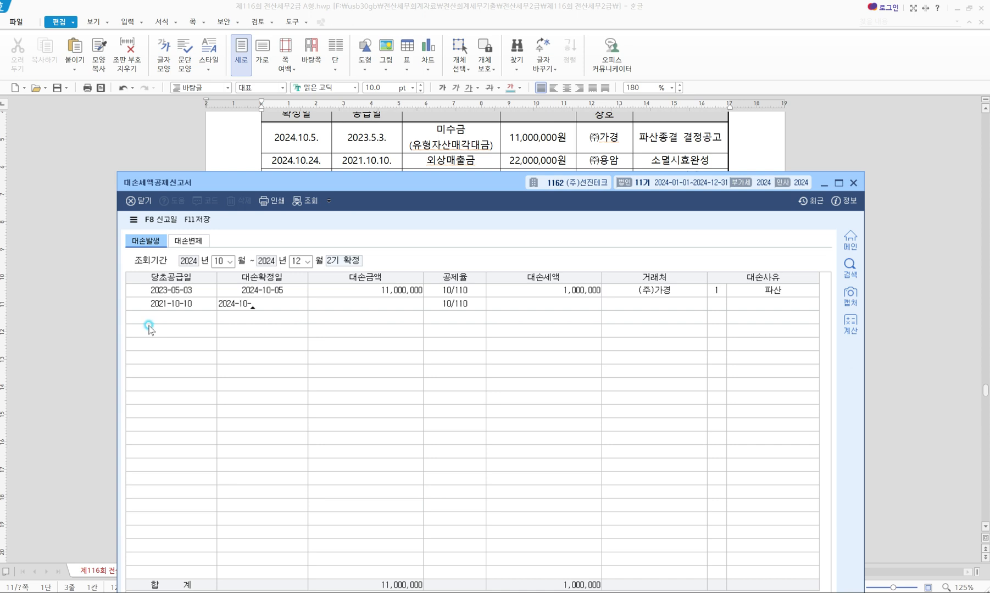
{"action": "type", "text": "24"}
{"action": "key", "text": "Return"}
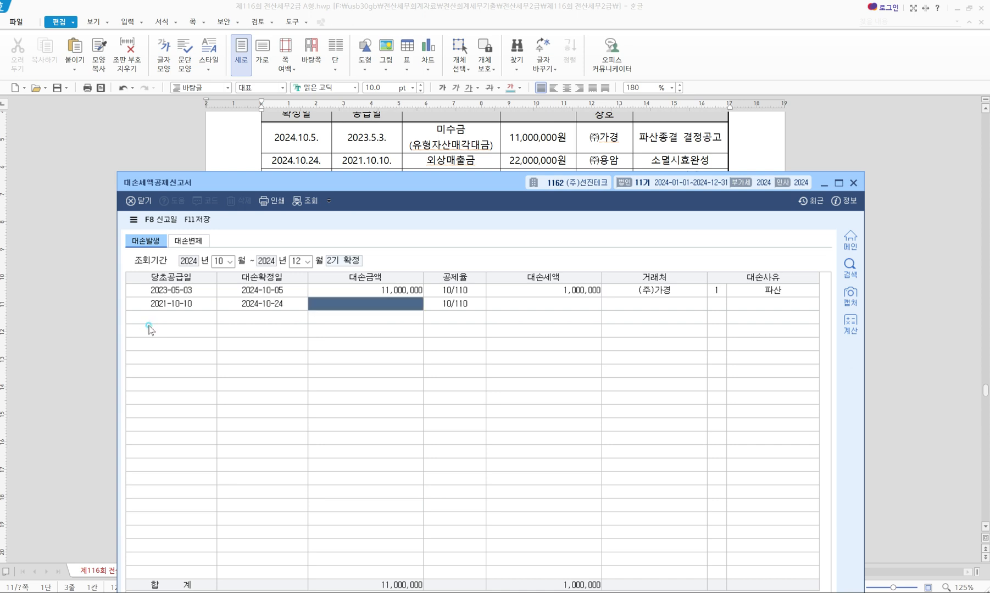
{"action": "type", "text": "22000000"}
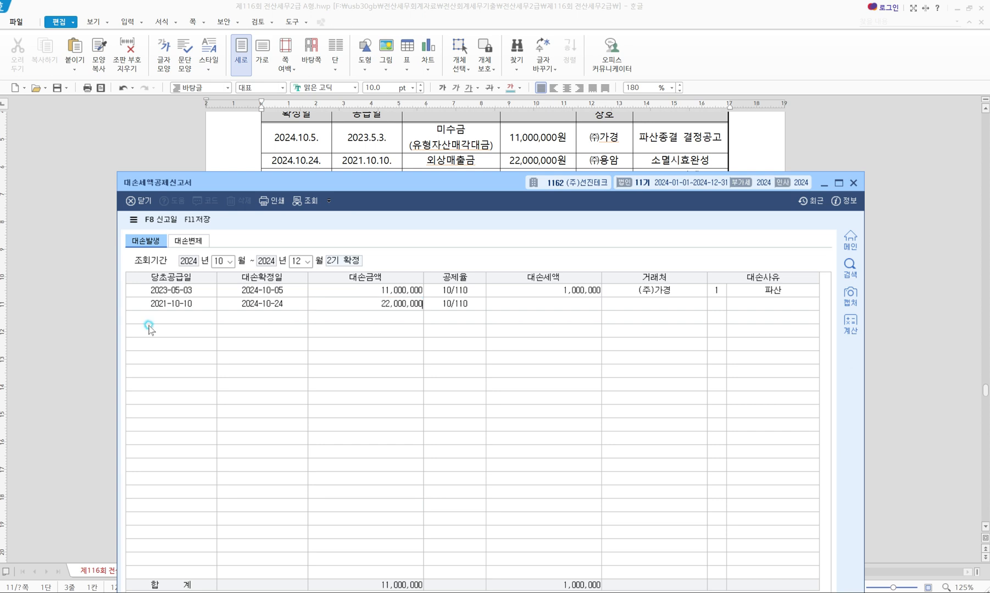
{"action": "key", "text": "Return"}
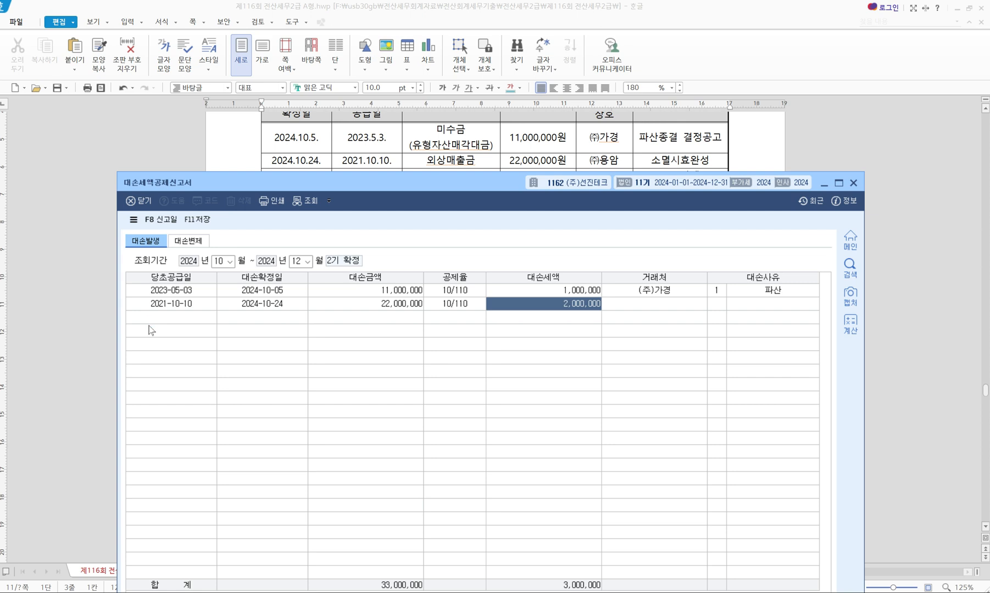
- Assign (주)용암 as the second row's 거래처 and set its 대손사유 to 6:소멸시효완성
{"action": "key", "text": "Return"}
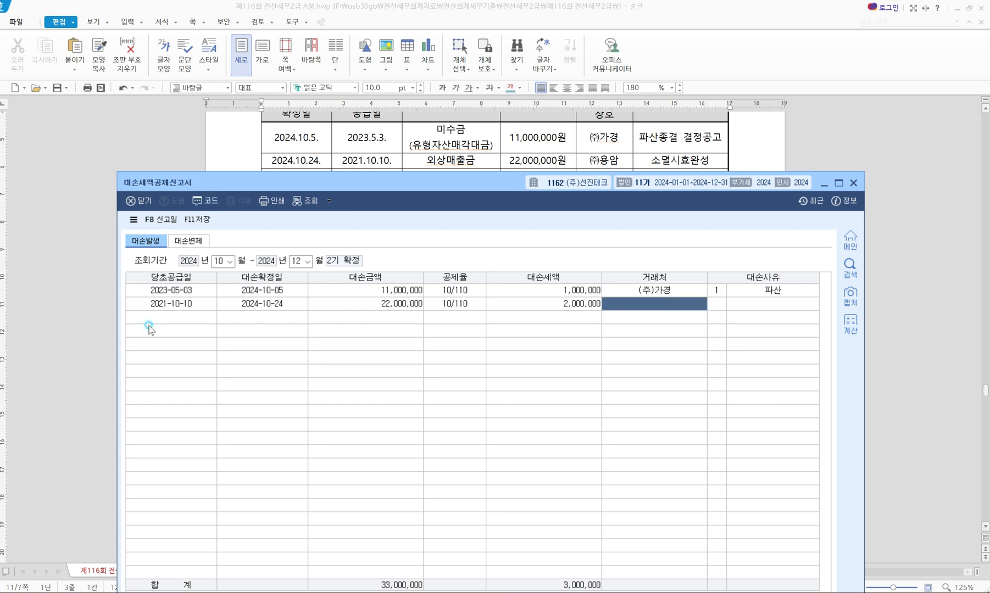
{"action": "key", "text": "F2"}
{"action": "type", "text": "용ㅇ"}
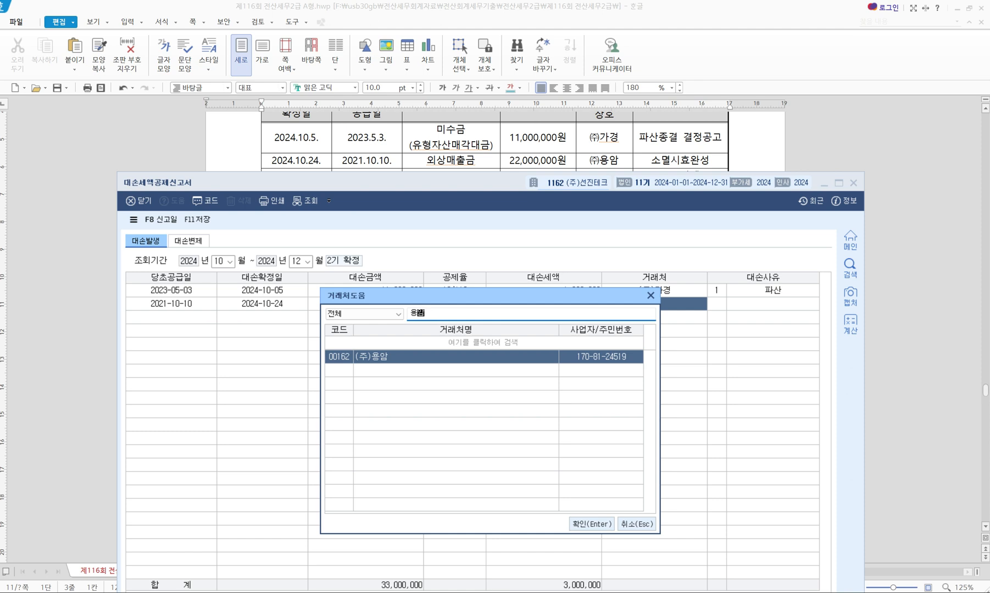
{"action": "key", "text": "Return"}
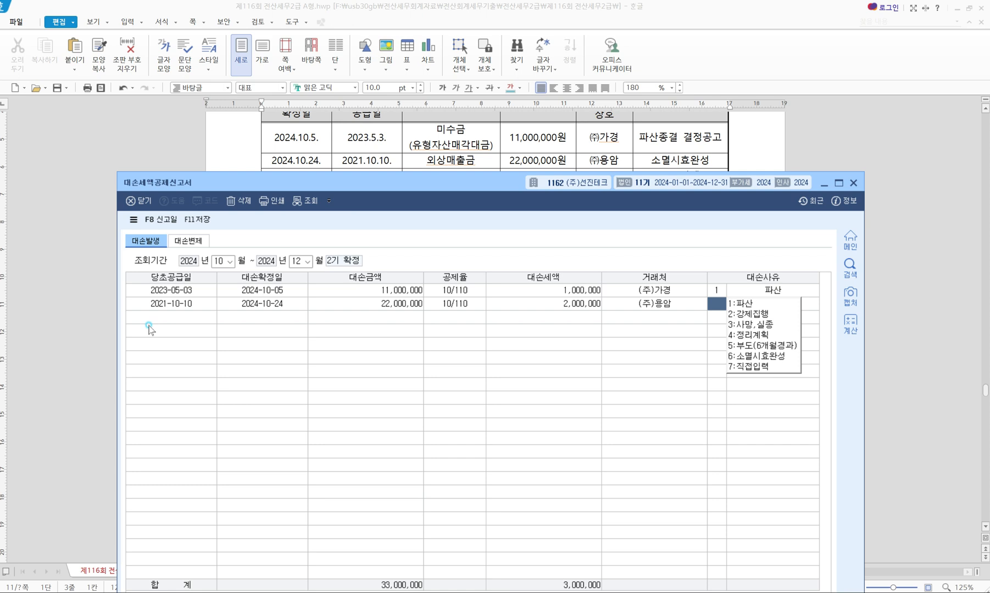
{"action": "type", "text": "6"}
{"action": "key", "text": "Return"}
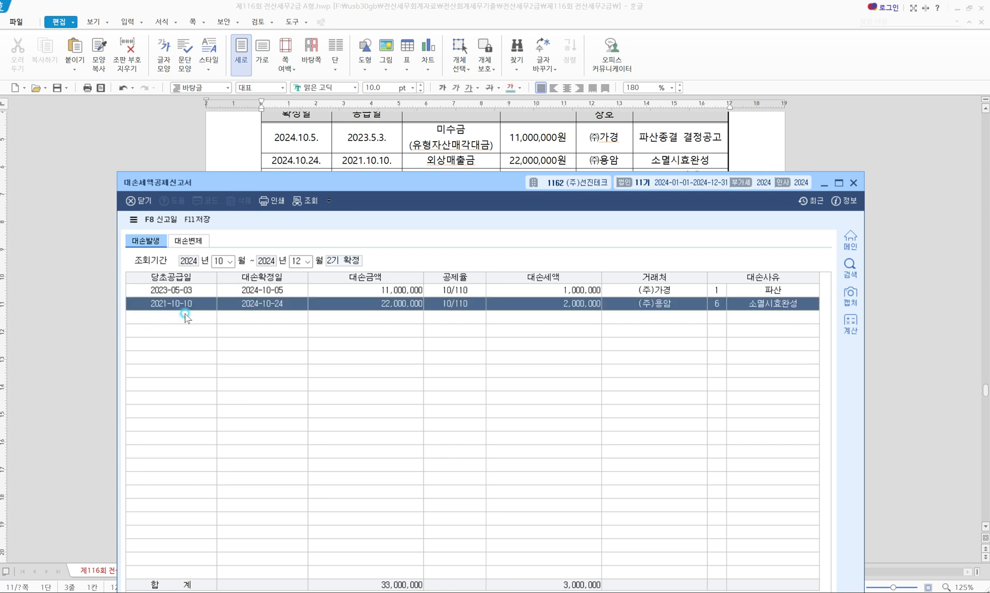
- Add a third bad-debt row with 당초공급일 2024-04-08, 대손확정일 2024-11-20 and 대손금액 16,500,000
{"action": "left_click_drag", "start_coordinate": [297, 185], "coordinate": [296, 215]}
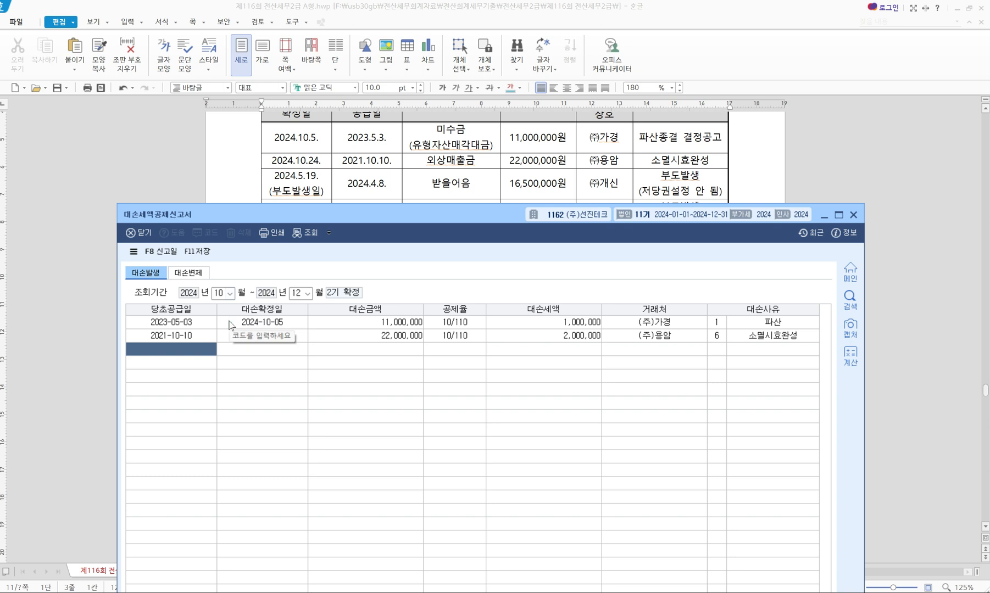
{"action": "type", "text": "2024-0"}
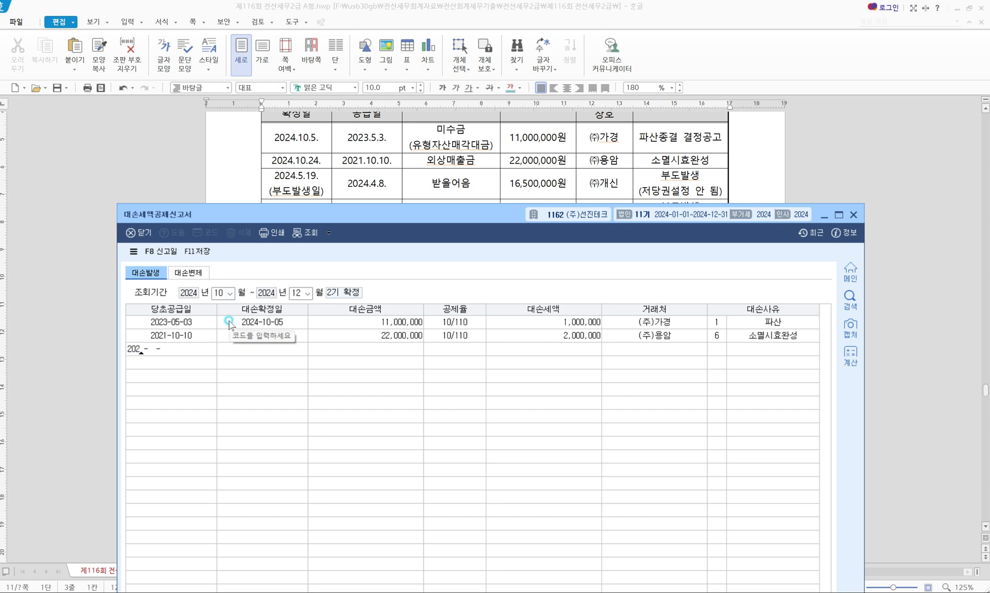
{"action": "type", "text": "4-08"}
{"action": "key", "text": "Return"}
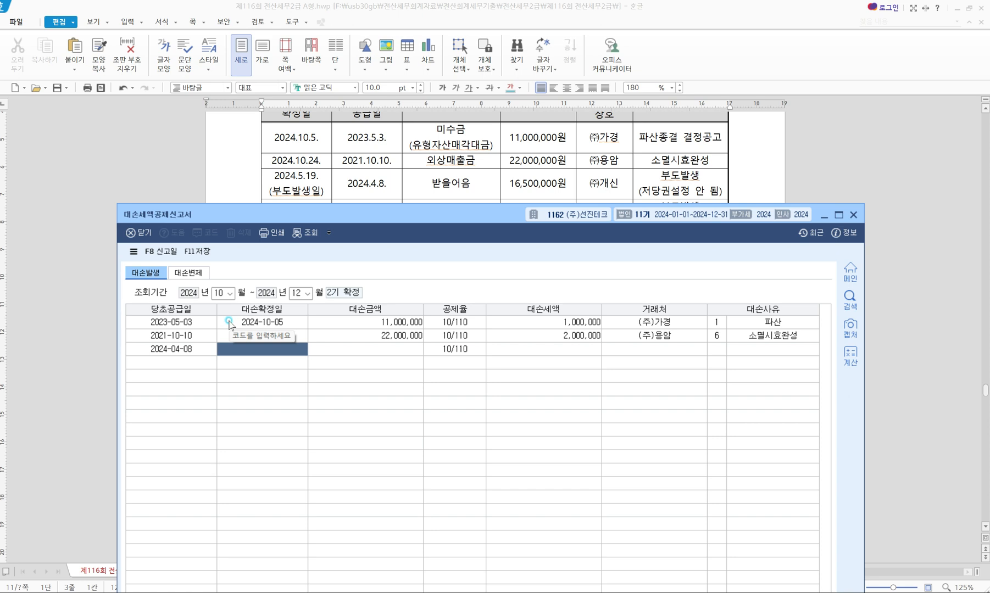
{"action": "type", "text": "2024-11-20"}
{"action": "key", "text": "Return"}
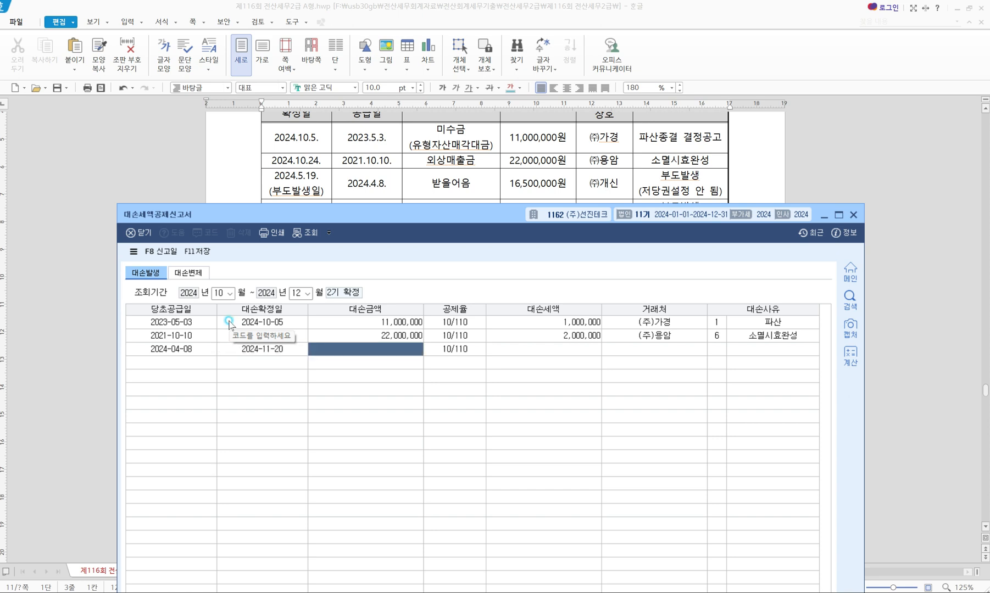
{"action": "type", "text": "16500000"}
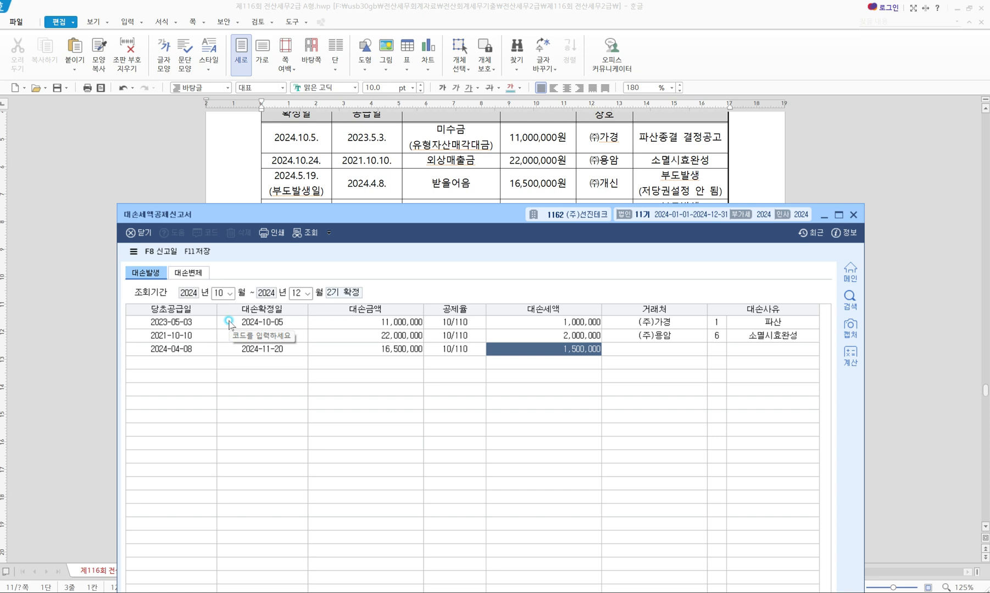
- Assign (주)개신 as the third row's 거래처 and set its 대손사유 to 5:부도(6개월경과)
{"action": "key", "text": "Return"}
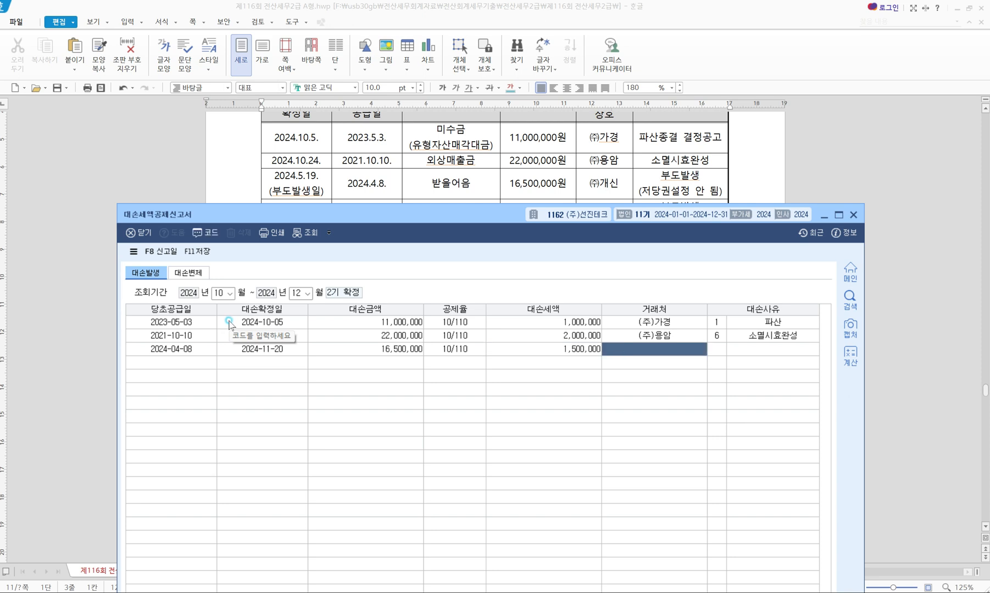
{"action": "key", "text": "F2"}
{"action": "type", "text": "개신"}
{"action": "key", "text": "Return"}
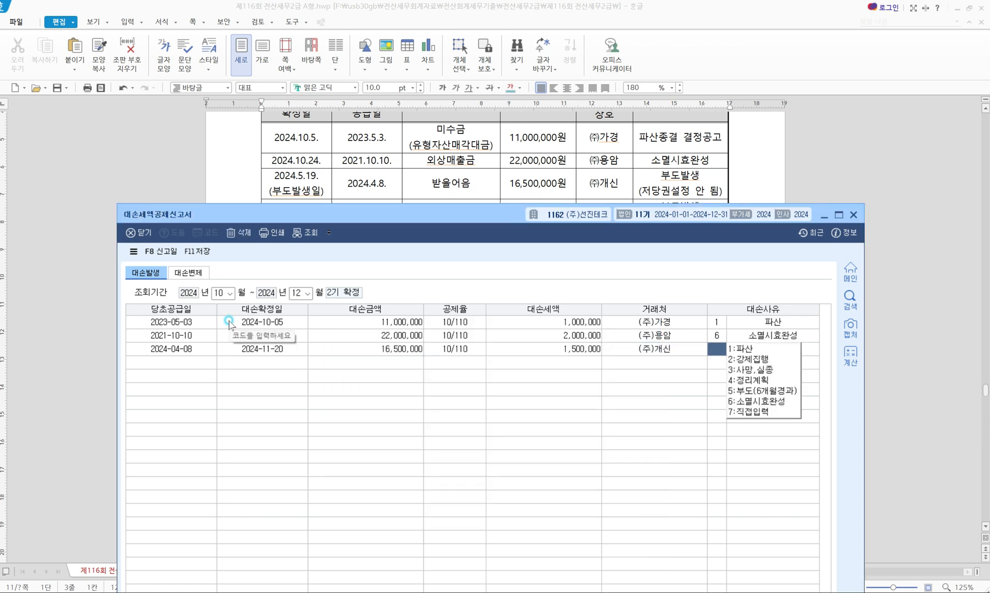
{"action": "type", "text": "5"}
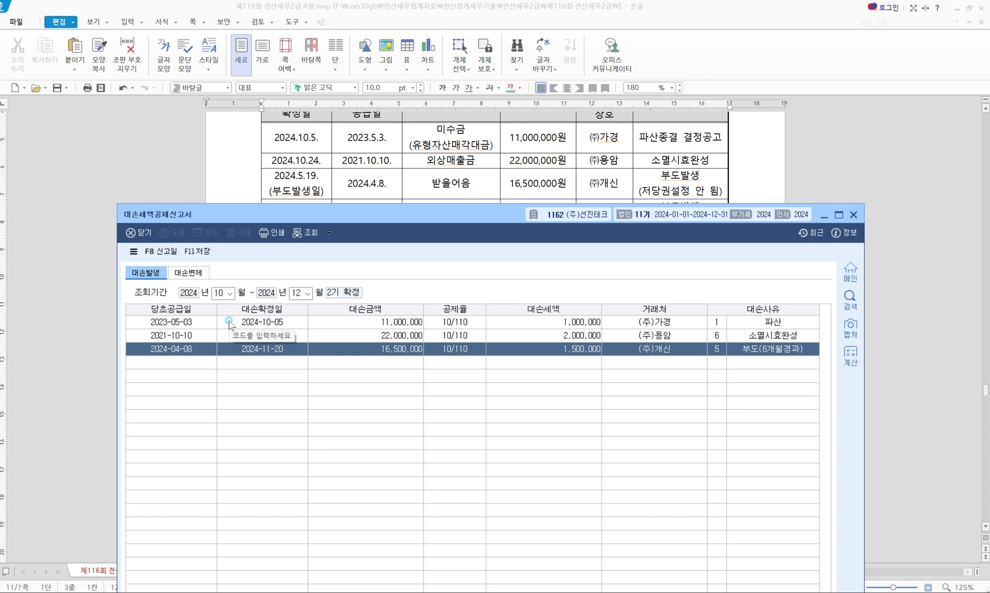
- Save the 대손세액공제신고서 with its three bad-debt rows and close the form
{"action": "left_click", "coordinate": [178, 360]}
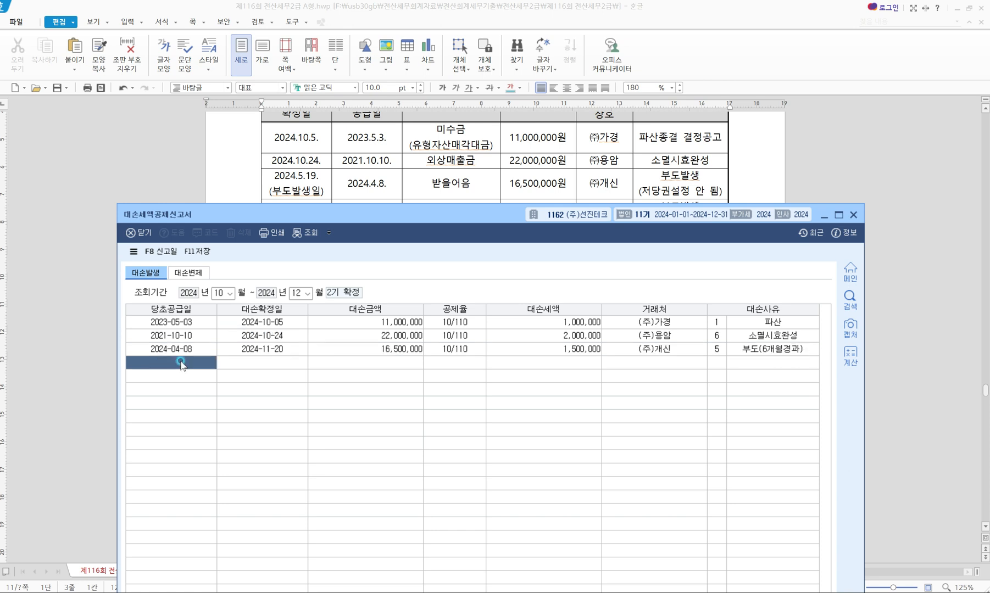
{"action": "left_click", "coordinate": [199, 252]}
{"action": "key", "text": "Escape"}
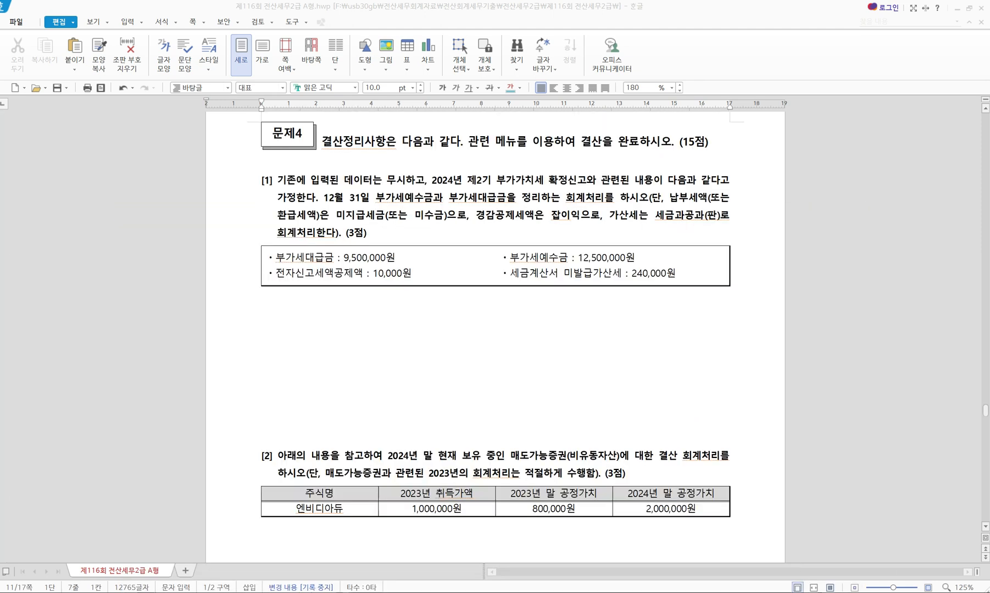
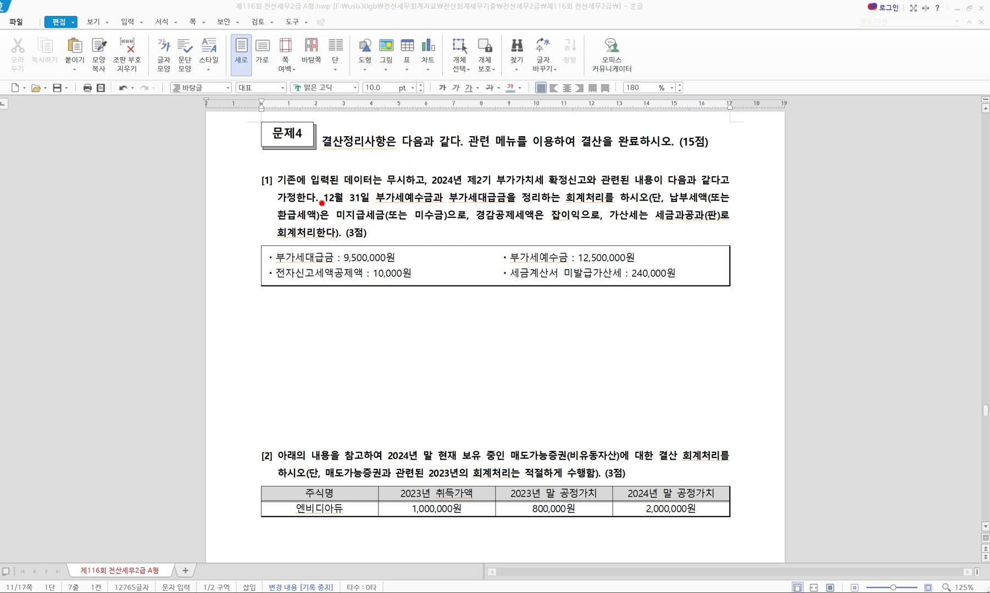
- Examine 문제4 [1] for the accounts required for the payable or refundable tax, the 경감공제세액 and the 가산세
{"action": "left_click_drag", "start_coordinate": [321, 202], "coordinate": [541, 203]}
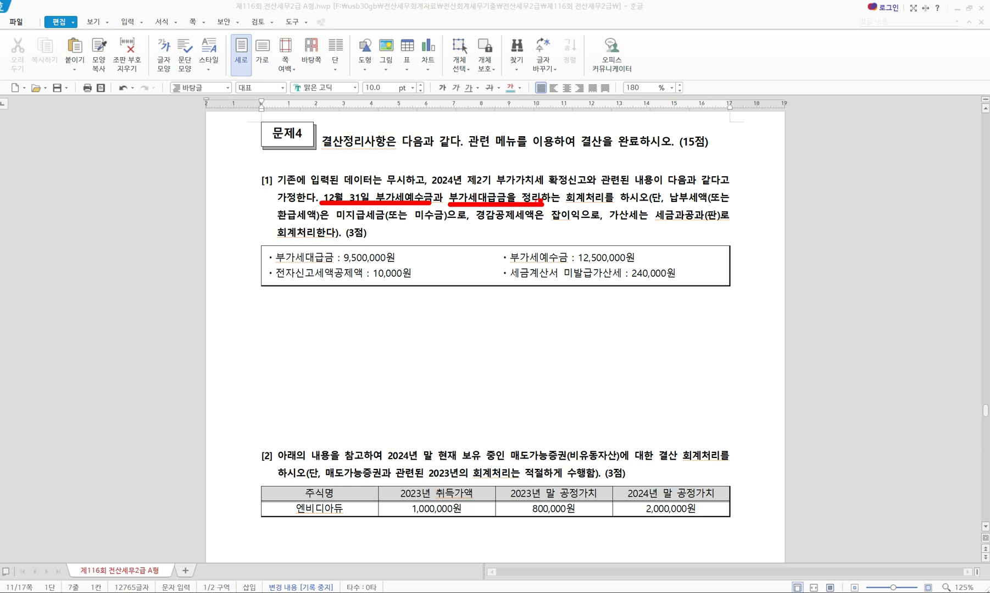
{"action": "left_click_drag", "start_coordinate": [675, 203], "coordinate": [715, 203]}
{"action": "left_click_drag", "start_coordinate": [278, 222], "coordinate": [442, 222]}
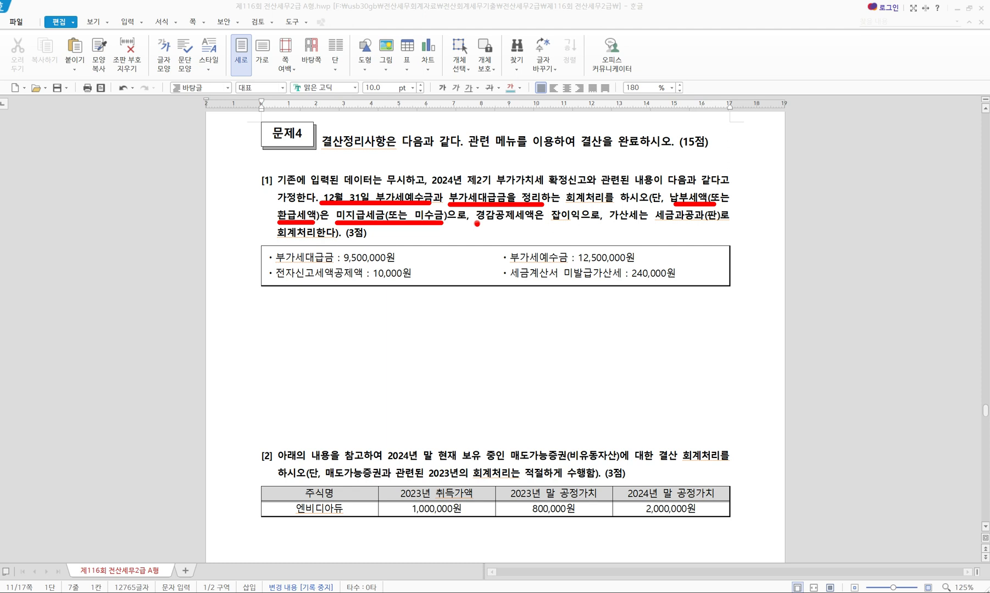
{"action": "left_click_drag", "start_coordinate": [476, 223], "coordinate": [588, 224]}
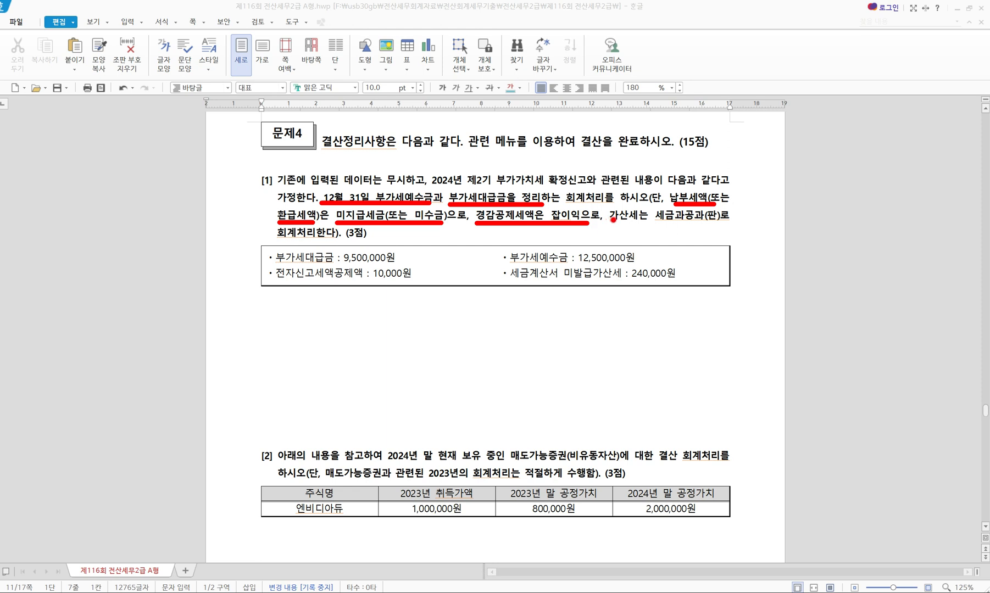
{"action": "left_click_drag", "start_coordinate": [612, 219], "coordinate": [713, 219]}
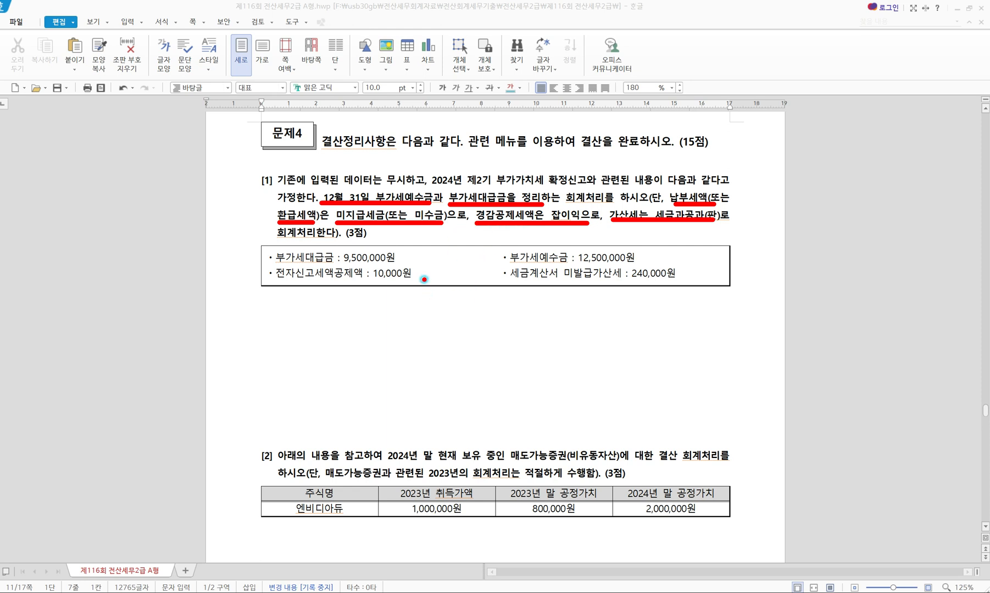
{"action": "mouse_move", "coordinate": [423, 279]}
{"action": "left_mouse_down"}
{"action": "mouse_move", "coordinate": [480, 225]}
{"action": "mouse_move", "coordinate": [481, 240]}
{"action": "mouse_move", "coordinate": [481, 227]}
{"action": "left_mouse_up"}
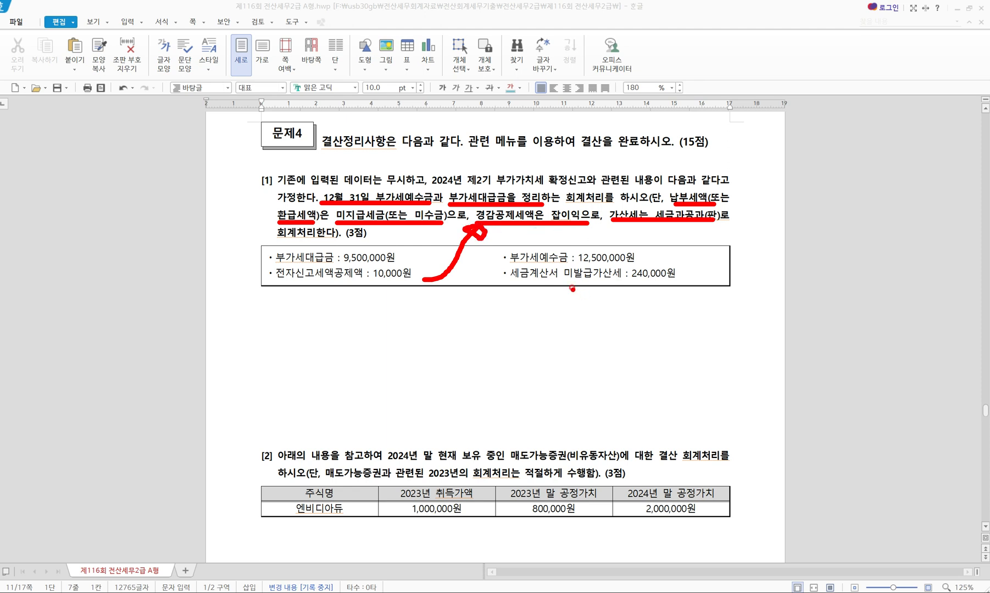
{"action": "left_click_drag", "start_coordinate": [570, 285], "coordinate": [594, 285]}
{"action": "left_click_drag", "start_coordinate": [667, 284], "coordinate": [697, 231]}
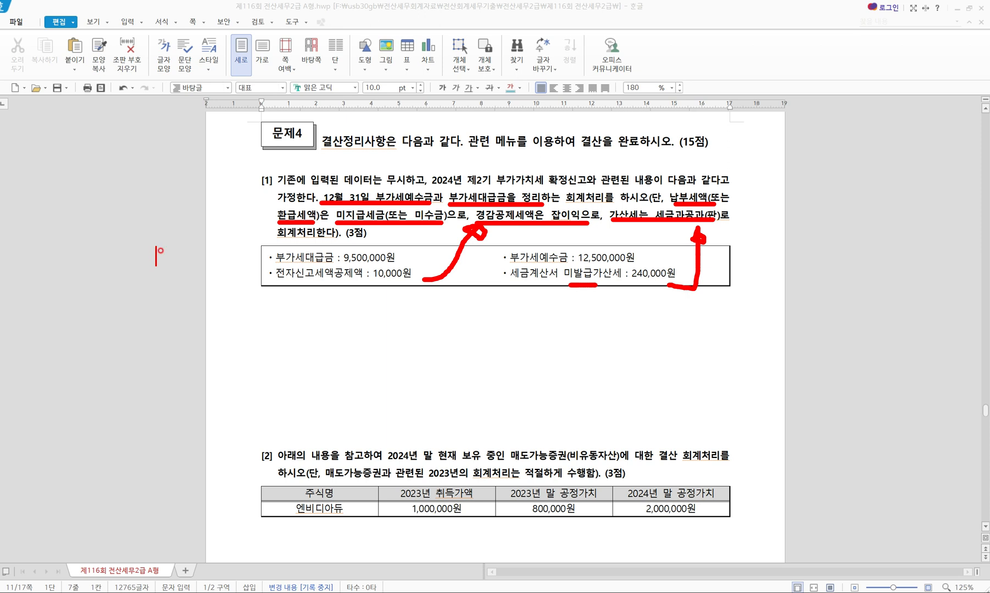
- Study which side 부가세대급금 and 부가세예수금 normally stand on and which side clears each of them
{"action": "type", "text": "차변,자"}
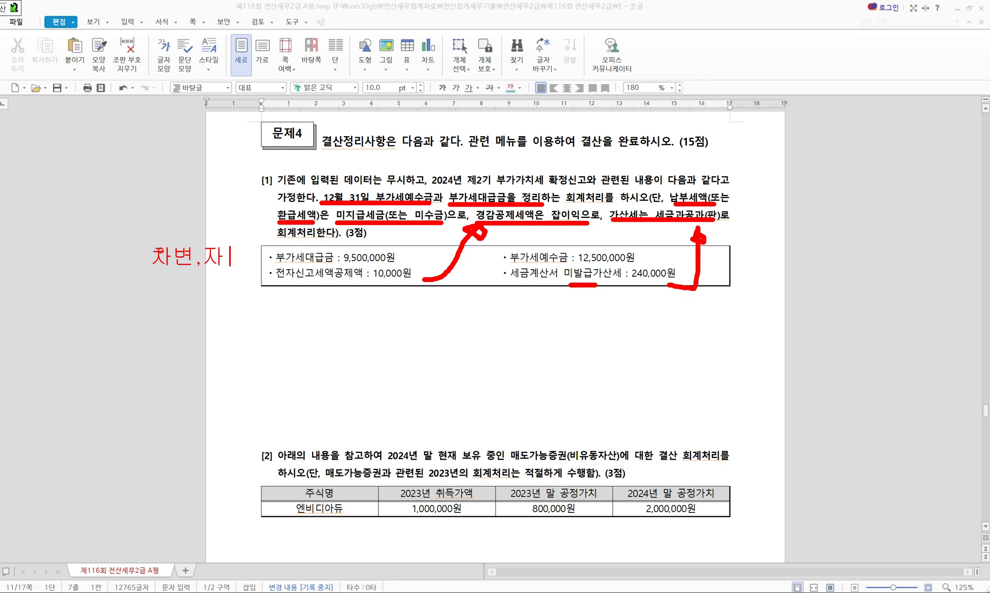
{"action": "type", "text": "산"}
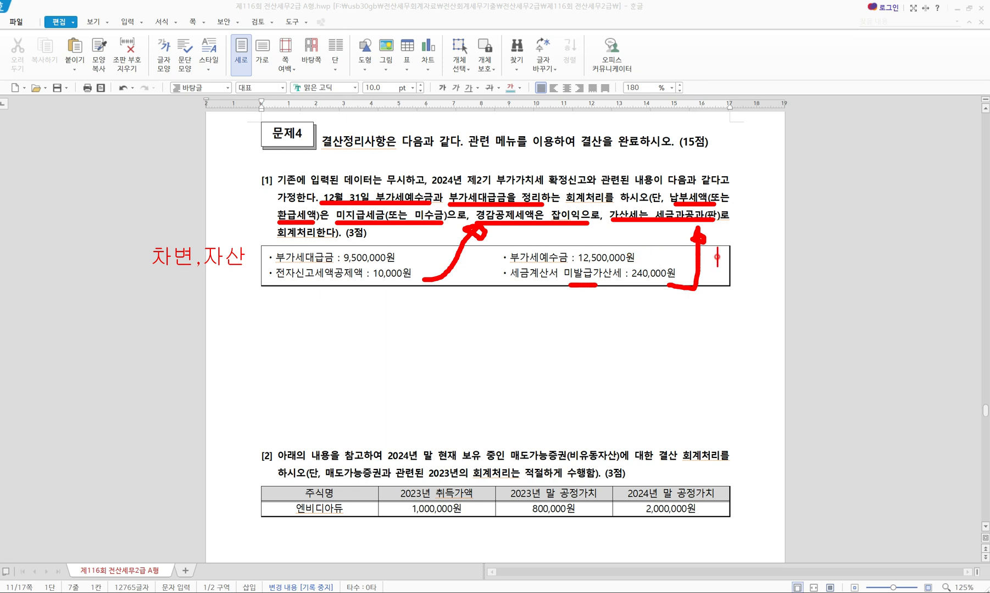
{"action": "type", "text": "대변, 부채"}
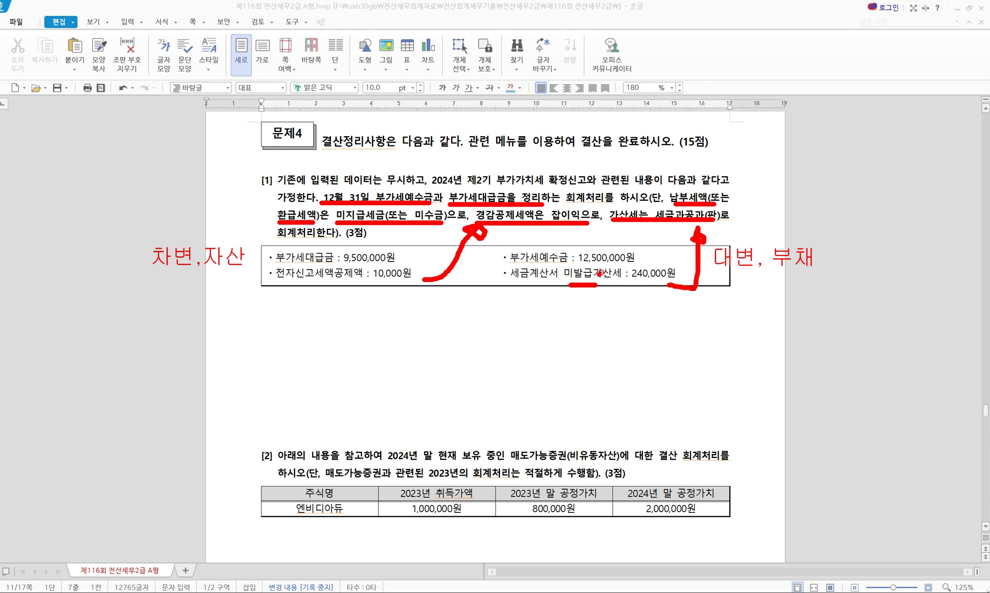
{"action": "mouse_move", "coordinate": [585, 249]}
{"action": "left_mouse_down"}
{"action": "mouse_move", "coordinate": [535, 242]}
{"action": "mouse_move", "coordinate": [419, 333]}
{"action": "mouse_move", "coordinate": [426, 353]}
{"action": "left_mouse_up"}
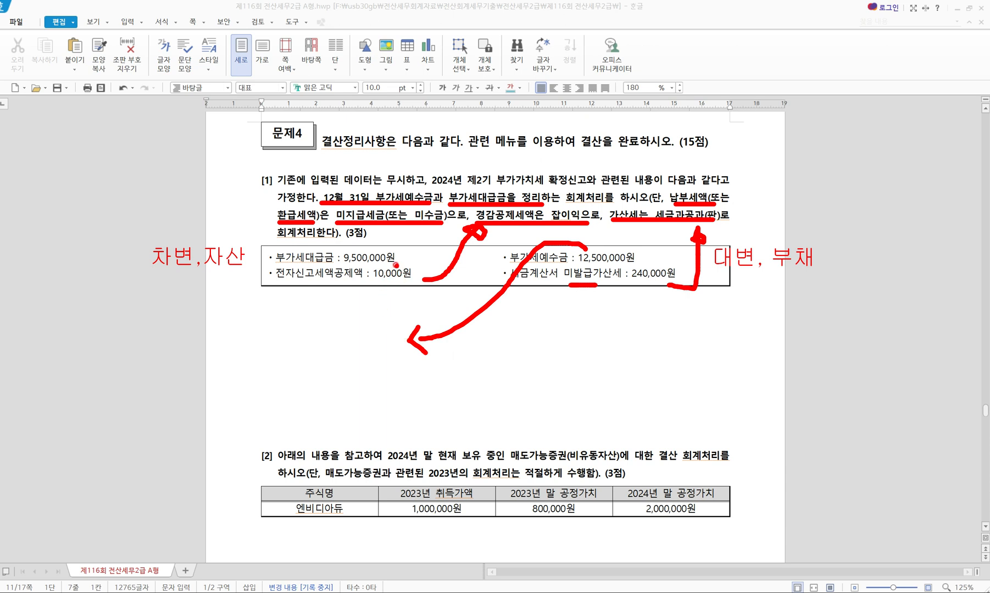
{"action": "mouse_move", "coordinate": [396, 251]}
{"action": "left_mouse_down"}
{"action": "mouse_move", "coordinate": [428, 240]}
{"action": "mouse_move", "coordinate": [556, 360]}
{"action": "mouse_move", "coordinate": [563, 352]}
{"action": "mouse_move", "coordinate": [557, 361]}
{"action": "left_mouse_up"}
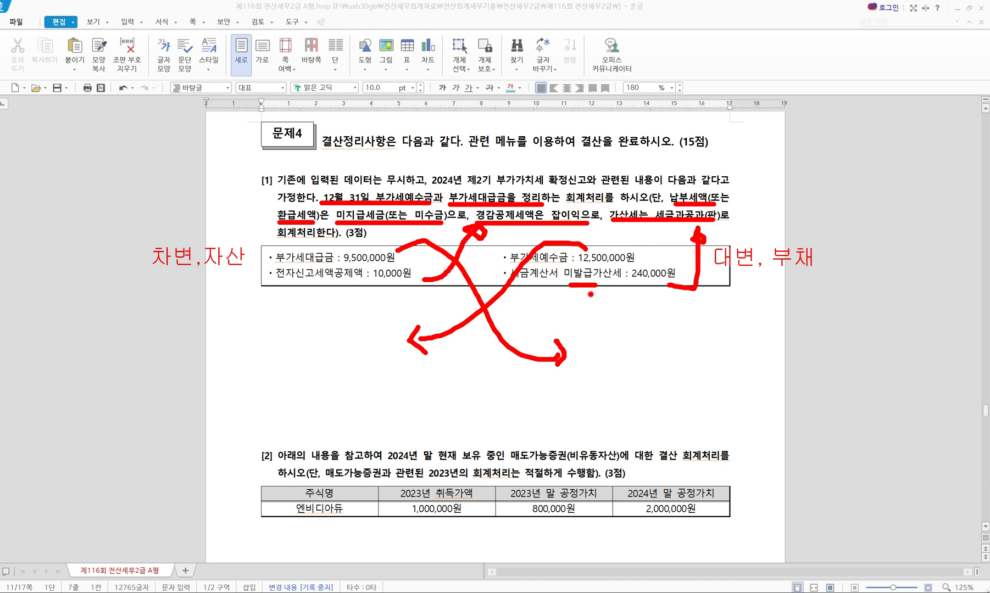
{"action": "key", "text": "Escape"}
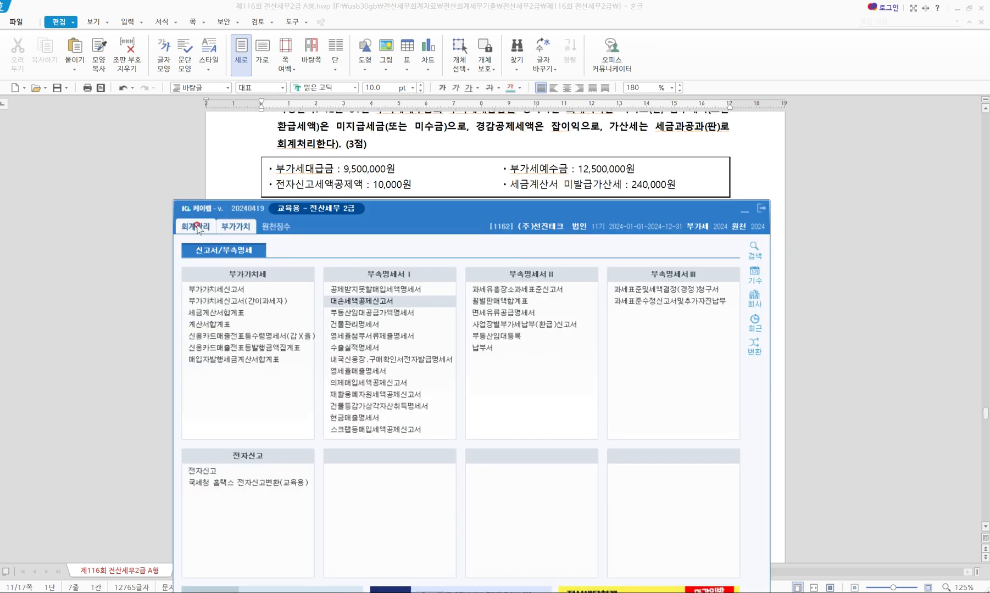
- Open 일반전표입력 in 회계관리, keep the exam data in view and set the entry date to 2024년 12월 31일
{"action": "left_click", "coordinate": [195, 230]}
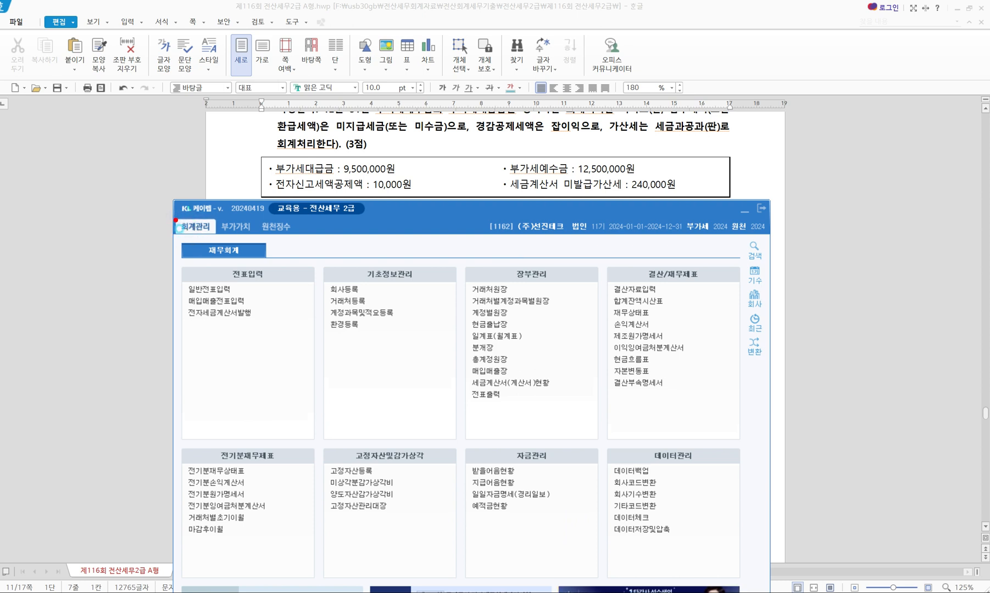
{"action": "left_click_drag", "start_coordinate": [162, 209], "coordinate": [229, 245]}
{"action": "left_click_drag", "start_coordinate": [172, 280], "coordinate": [257, 301]}
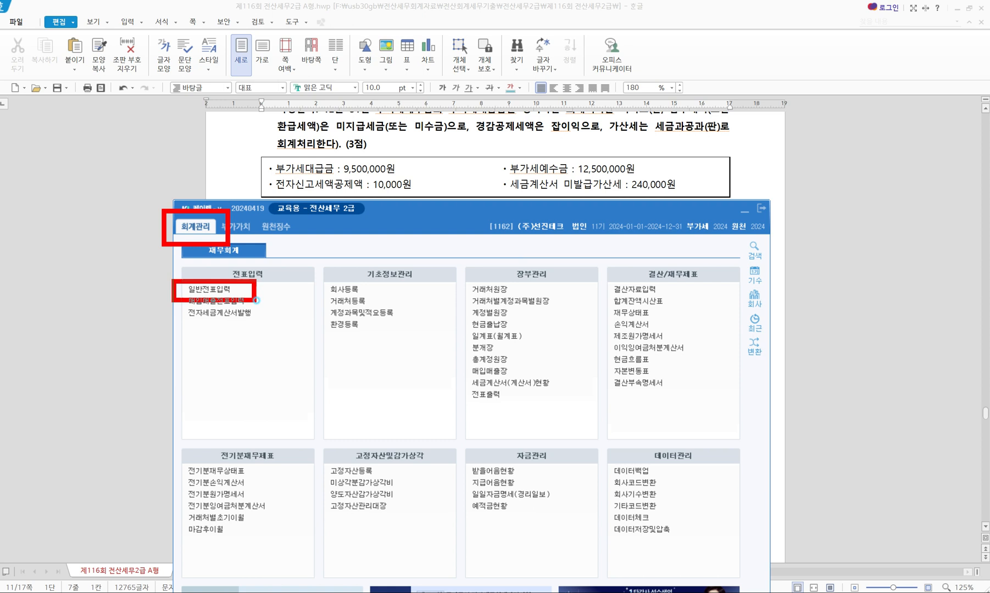
{"action": "key", "text": "Escape"}
{"action": "left_click", "coordinate": [220, 288]}
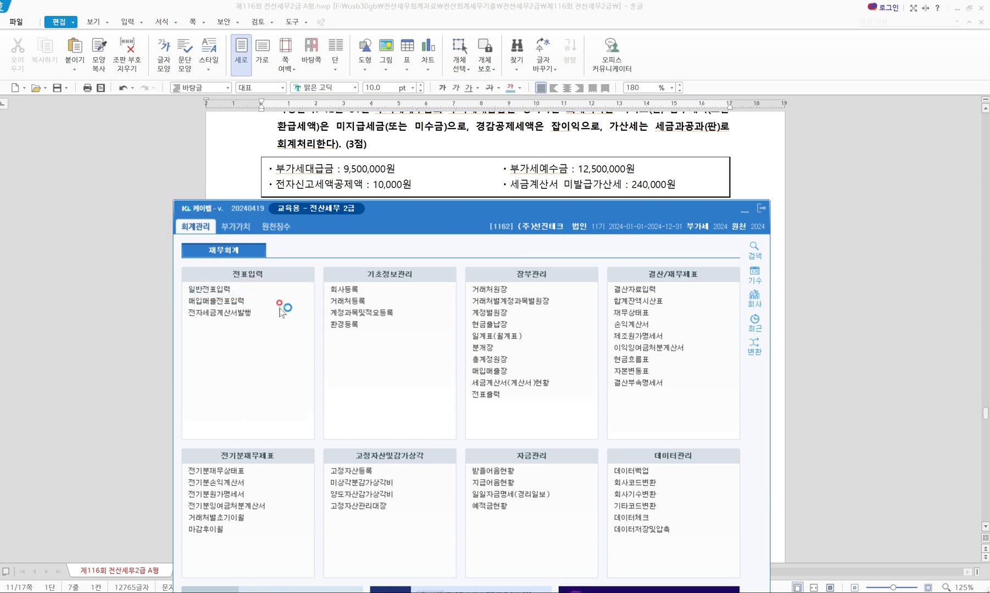
{"action": "left_click", "coordinate": [748, 209]}
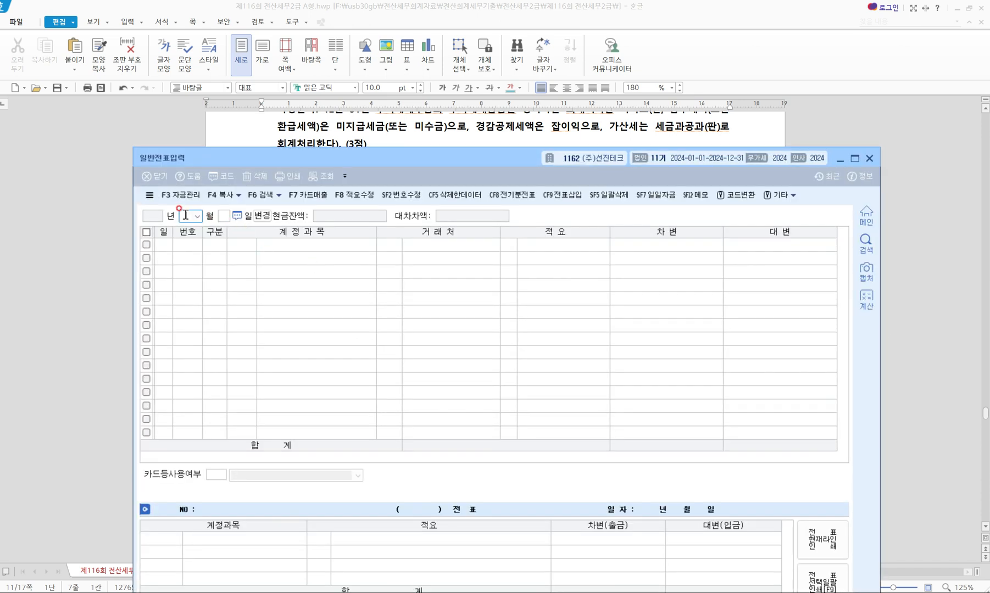
{"action": "left_click_drag", "start_coordinate": [223, 164], "coordinate": [222, 218]}
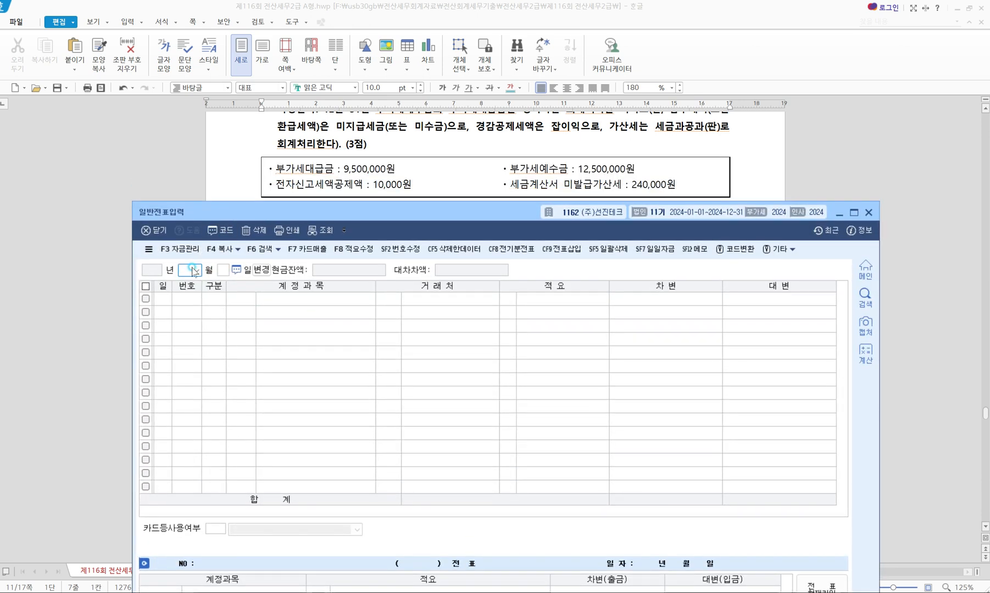
{"action": "type", "text": "12"}
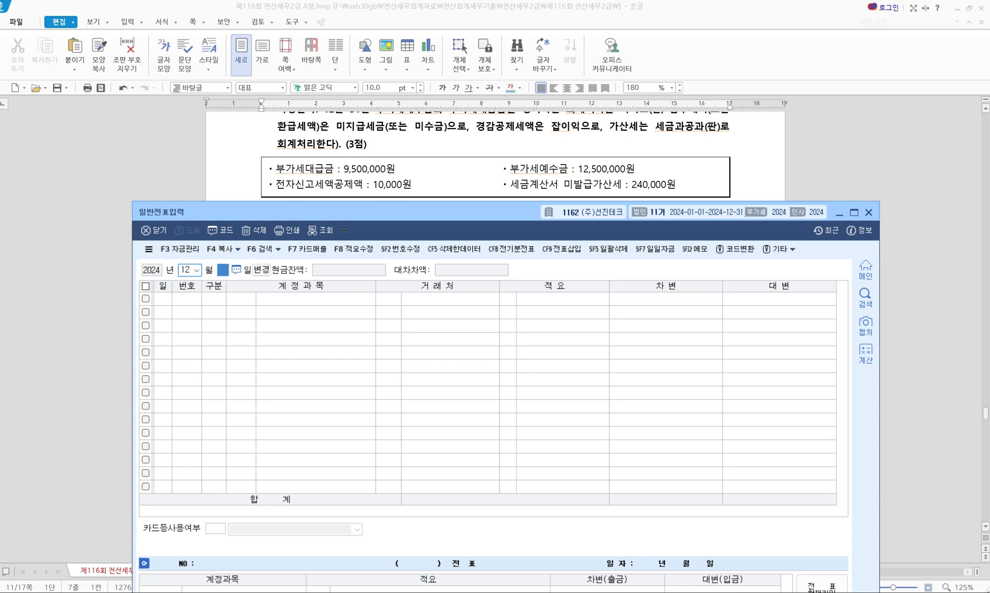
{"action": "type", "text": "31"}
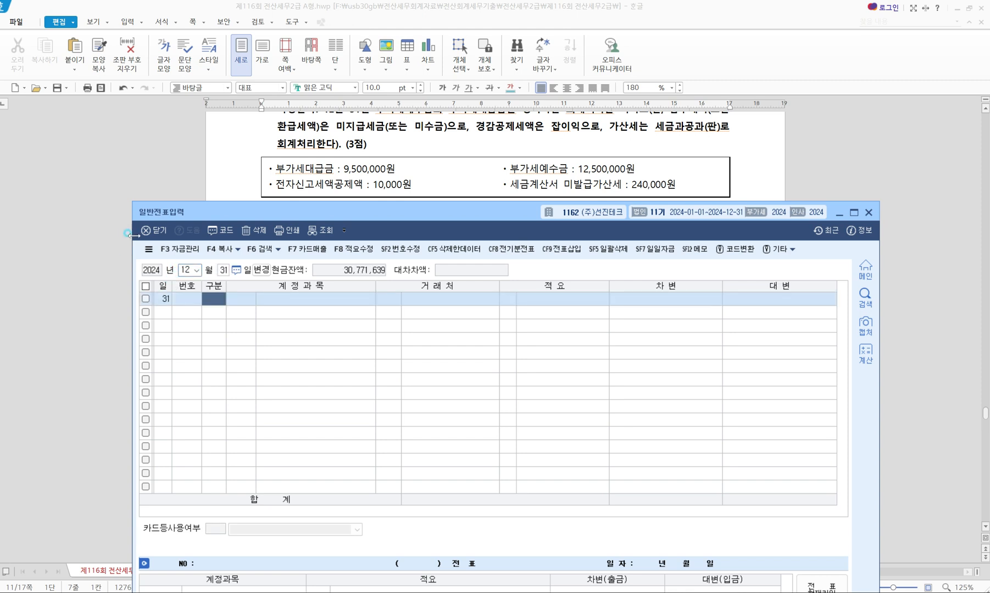
- Start a debit (차변) line on the 31st with the account 0255 부가세예수금, leaving 거래처 empty
{"action": "type", "text": "3"}
{"action": "key", "text": "Return"}
{"action": "type", "text": "qnr"}
{"action": "key", "text": "Return"}
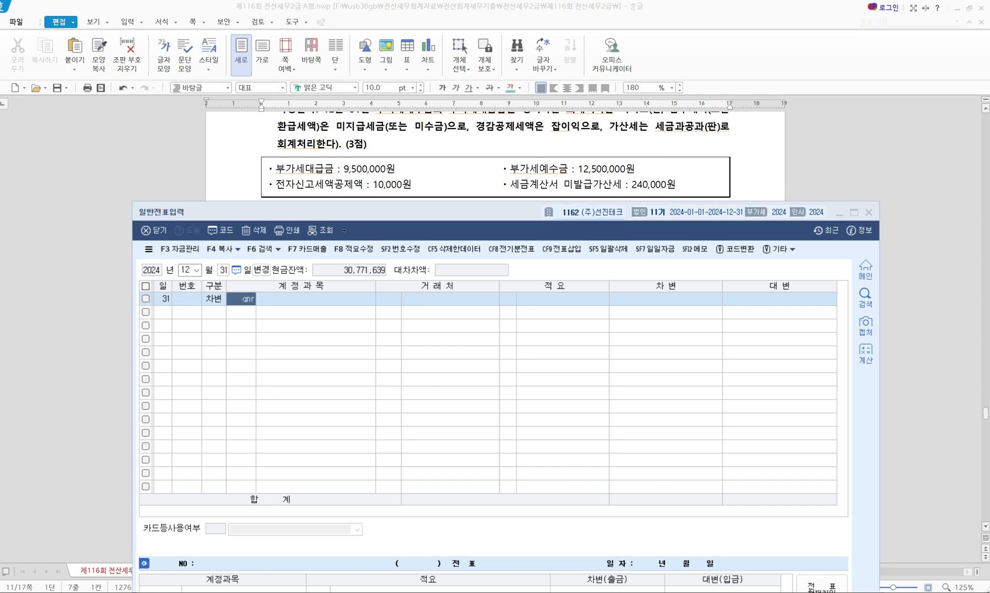
{"action": "type", "text": "t"}
{"action": "key", "text": "BackSpace"}
{"action": "key", "text": "BackSpace"}
{"action": "key", "text": "BackSpace"}
{"action": "key", "text": "BackSpace"}
{"action": "key", "text": "Hangul"}
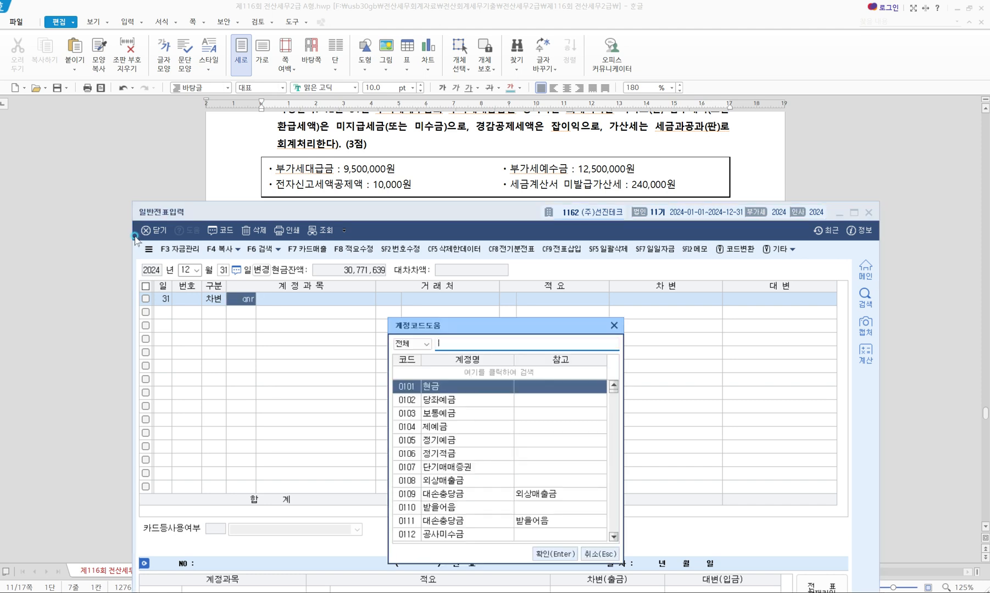
{"action": "type", "text": "부가세"}
{"action": "key", "text": "Down"}
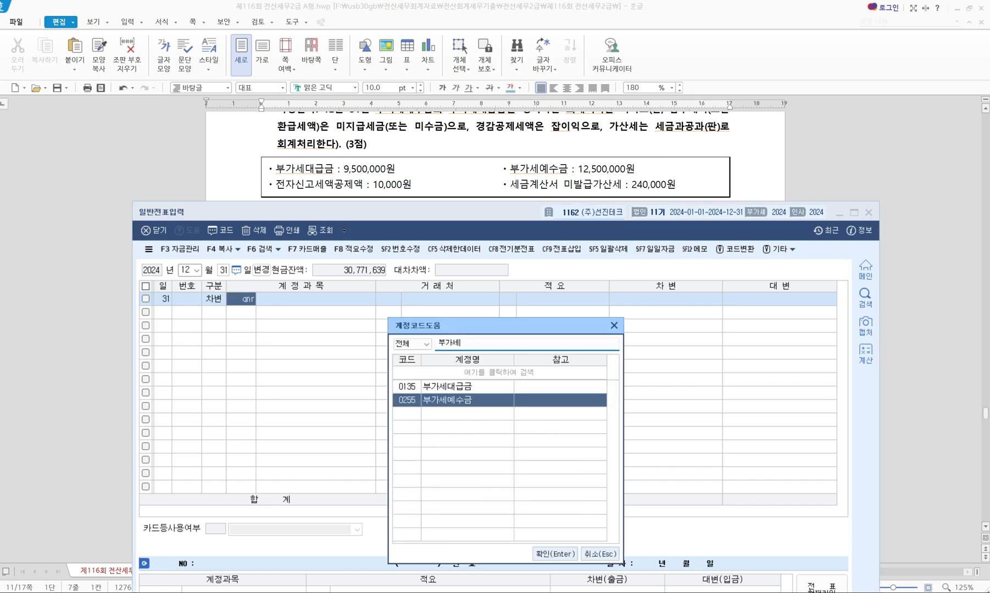
{"action": "key", "text": "Return"}
{"action": "key", "text": "Return"}
{"action": "key", "text": "Return"}
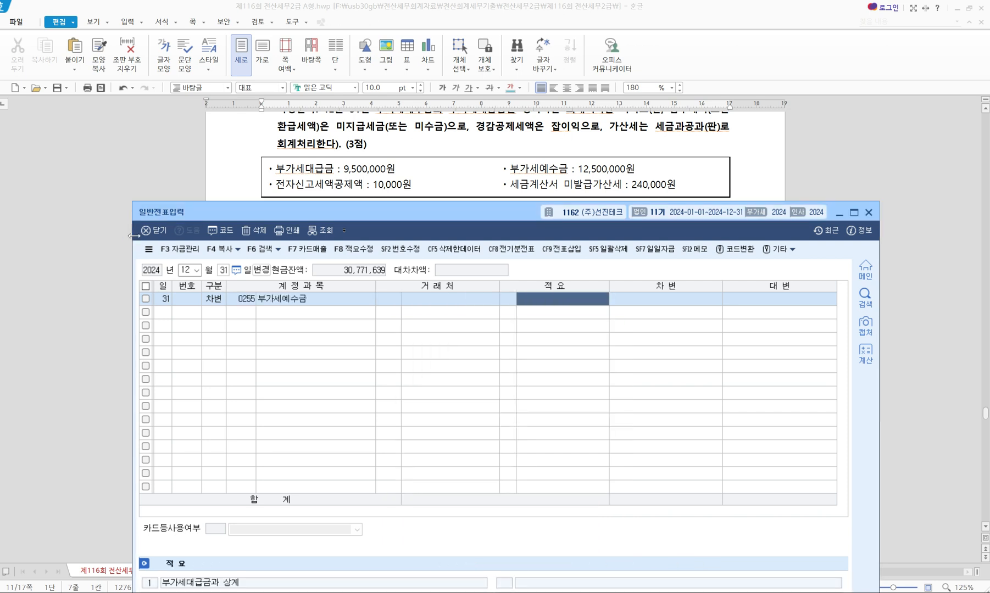
- Set the debit amount of the 부가세예수금 line to 12,500,000
{"action": "key", "text": "Return"}
{"action": "type", "text": "1,250,000"}
{"action": "key", "text": "Return"}
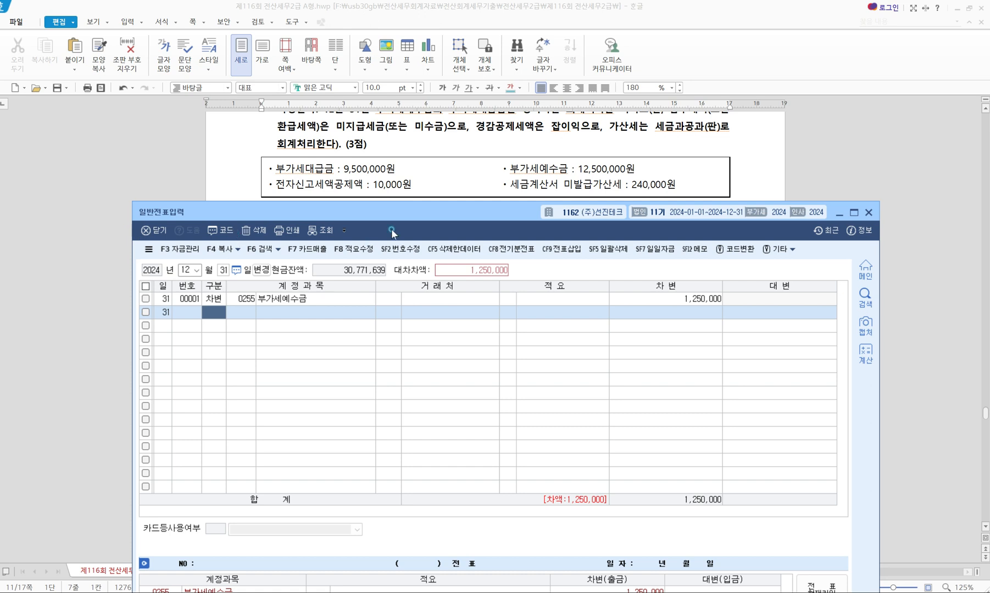
{"action": "left_click", "coordinate": [619, 297]}
{"action": "type", "text": "120"}
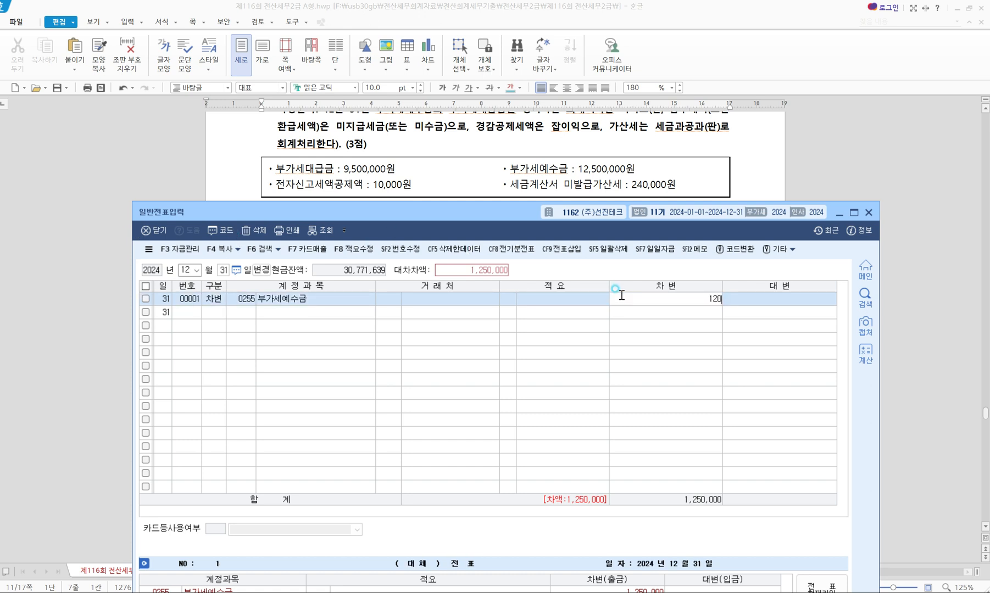
{"action": "type", "text": "00"}
{"action": "key", "text": "BackSpace"}
{"action": "key", "text": "BackSpace"}
{"action": "type", "text": "500,000"}
{"action": "key", "text": "Return"}
- Add a credit (대변) line for 0135 부가세대급금 with an amount of 9,500,000
{"action": "type", "text": "4"}
{"action": "type", "text": "부가세"}
{"action": "key", "text": "Return"}
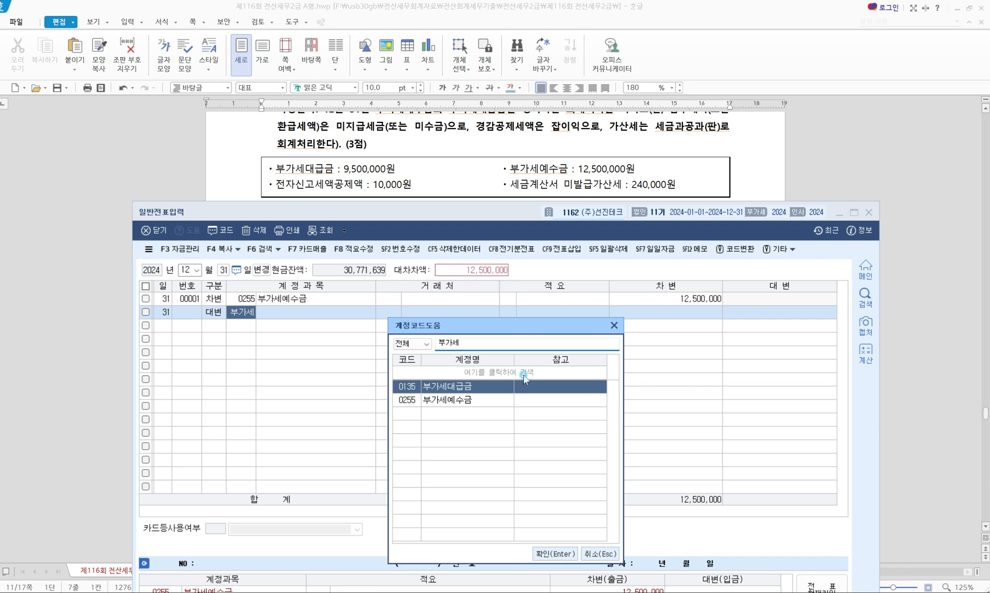
{"action": "left_click", "coordinate": [544, 553]}
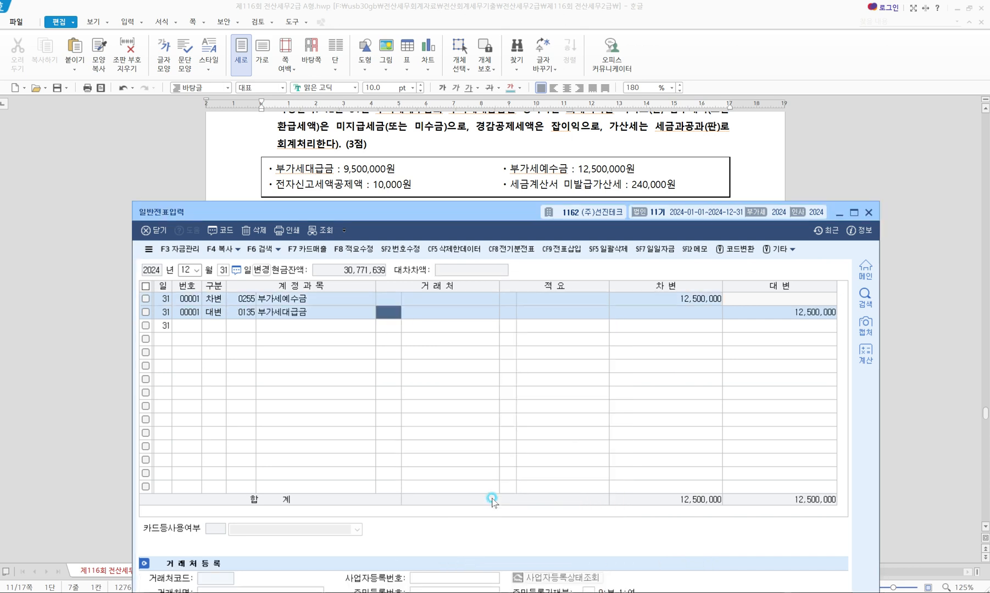
{"action": "key", "text": "Return"}
{"action": "key", "text": "Return"}
{"action": "key", "text": "Return"}
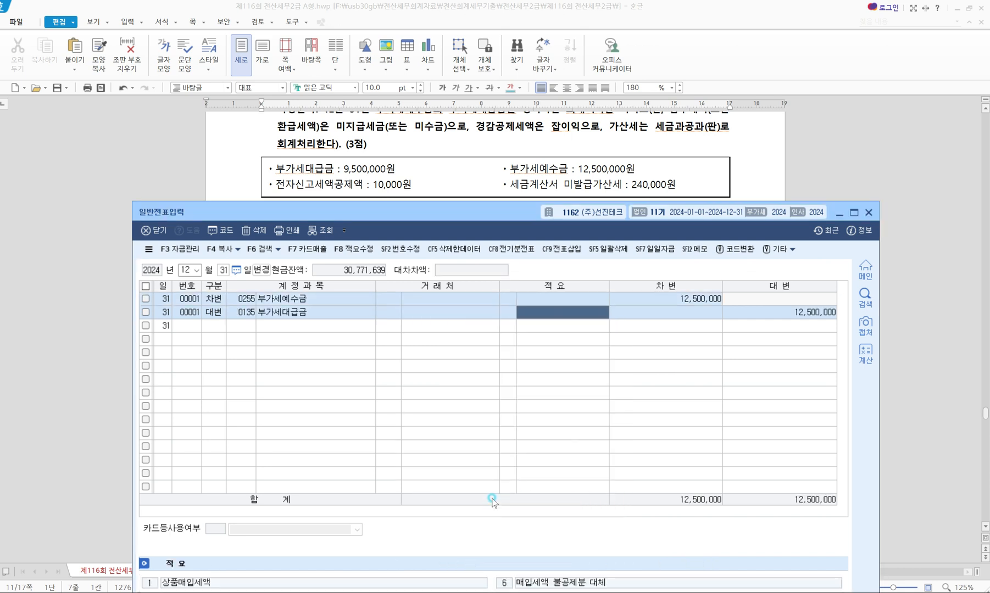
{"action": "type", "text": "9,500,000"}
{"action": "key", "text": "Return"}
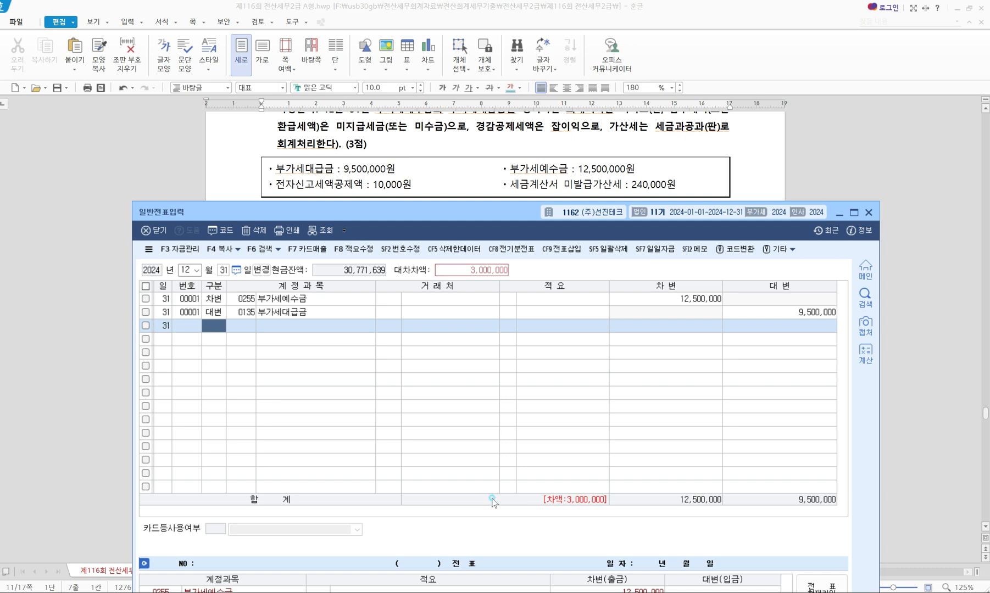
- Add a credit (대변) line for 0930 잡이익 with an amount of 10,000, leaving 거래처 and 적요 empty
{"action": "type", "text": "4"}
{"action": "key", "text": "Return"}
{"action": "type", "text": "잡이"}
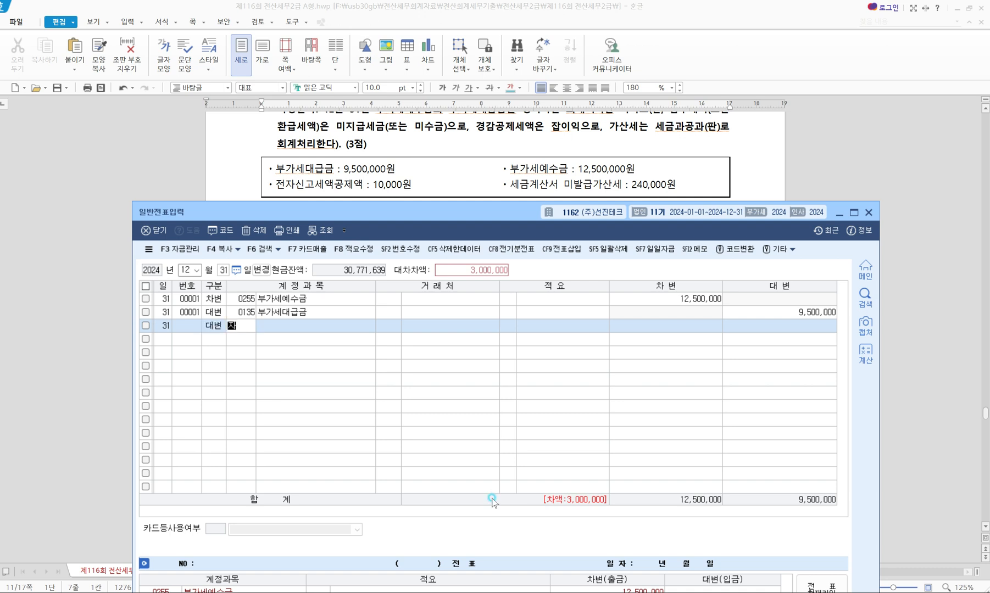
{"action": "key", "text": "Return"}
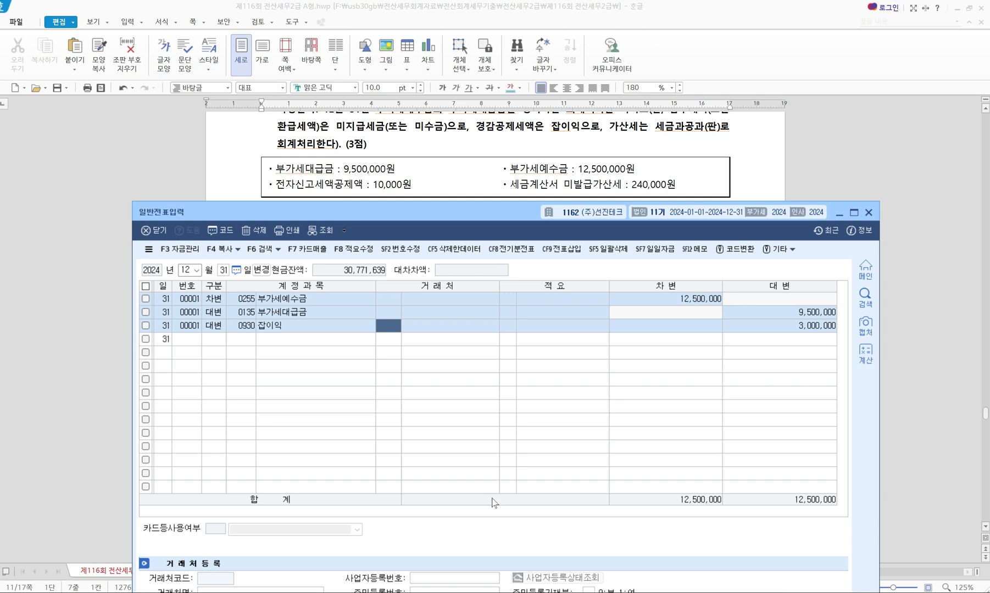
{"action": "key", "text": "Return"}
{"action": "key", "text": "Return"}
{"action": "key", "text": "Return"}
{"action": "type", "text": "10000"}
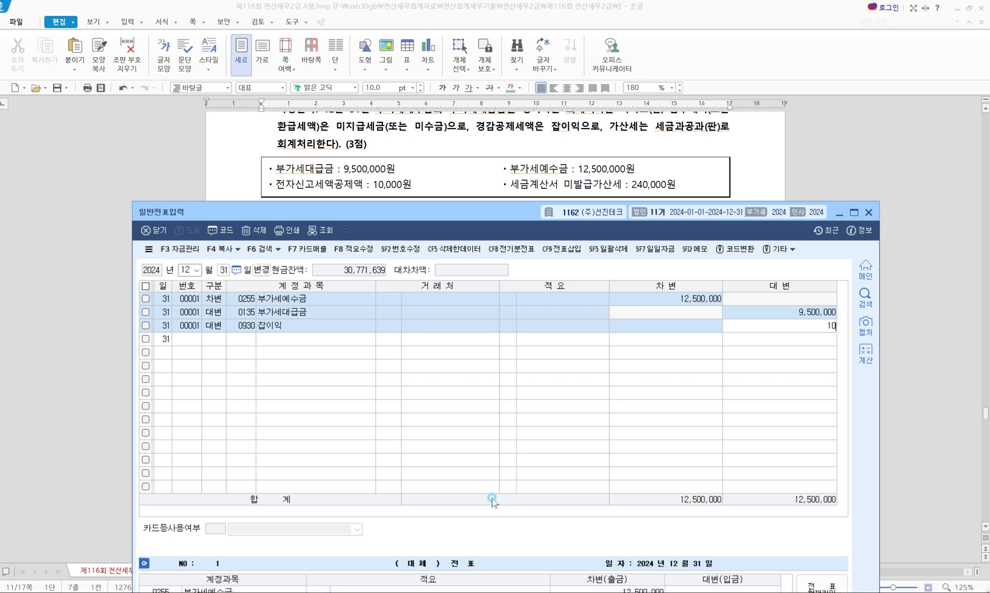
{"action": "key", "text": "Return"}
- Add a debit (차변) line for 0817 세금과공과 under 판매관리비 with an amount of 240,000
{"action": "type", "text": "3"}
{"action": "key", "text": "Return"}
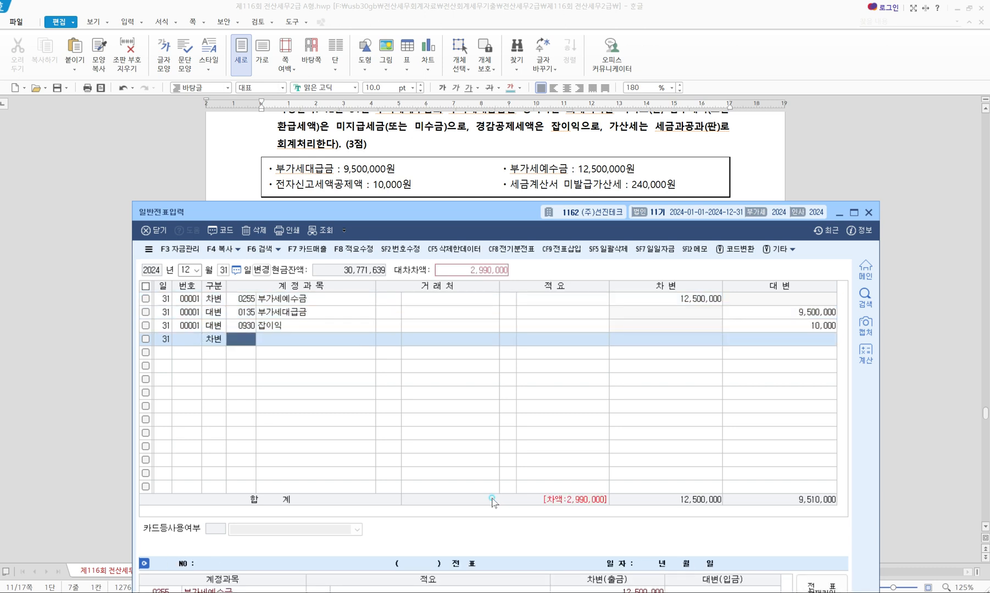
{"action": "type", "text": "세금가"}
{"action": "key", "text": "Return"}
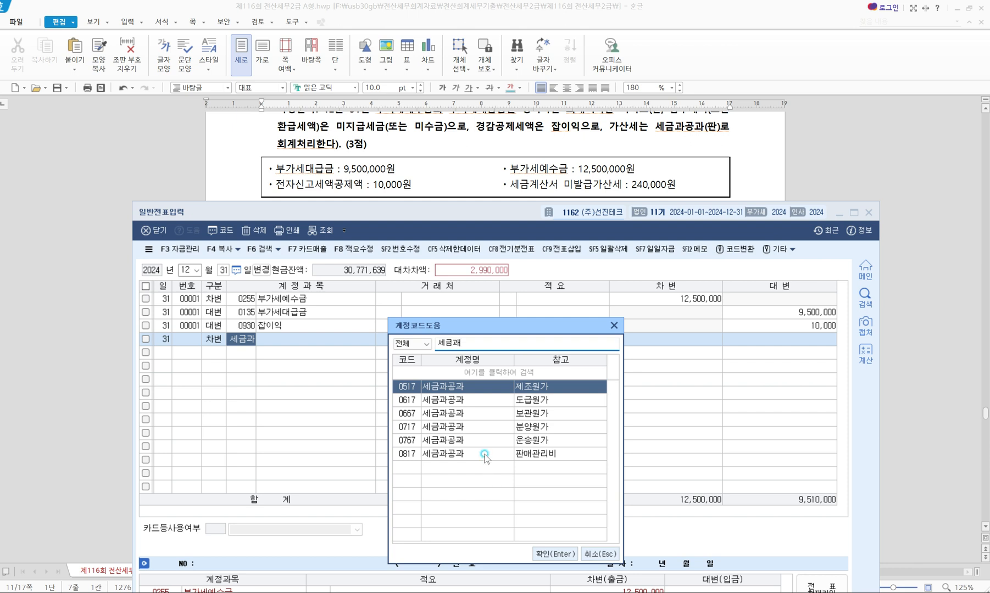
{"action": "left_click", "coordinate": [485, 454]}
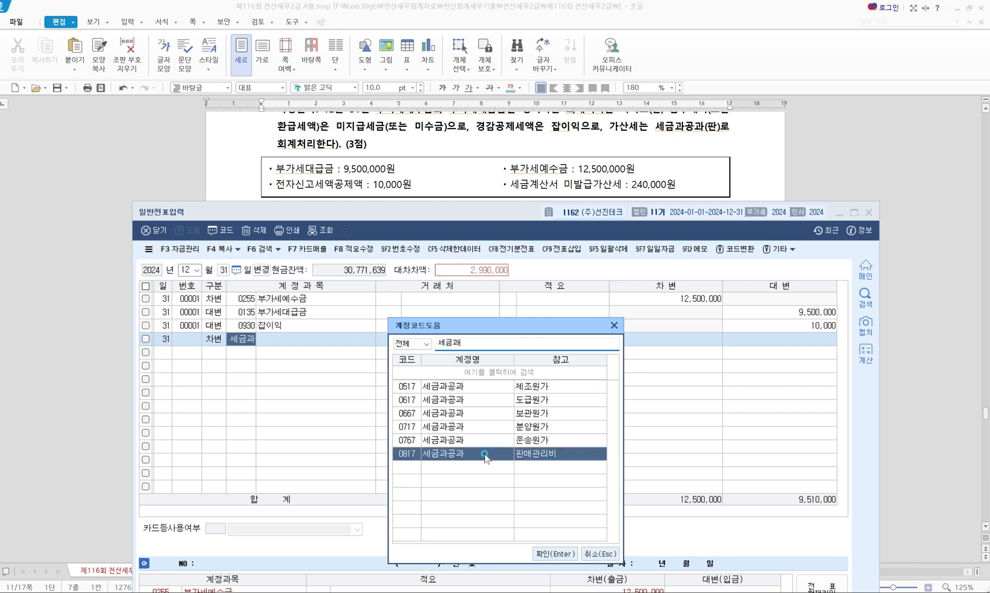
{"action": "left_click", "coordinate": [557, 559]}
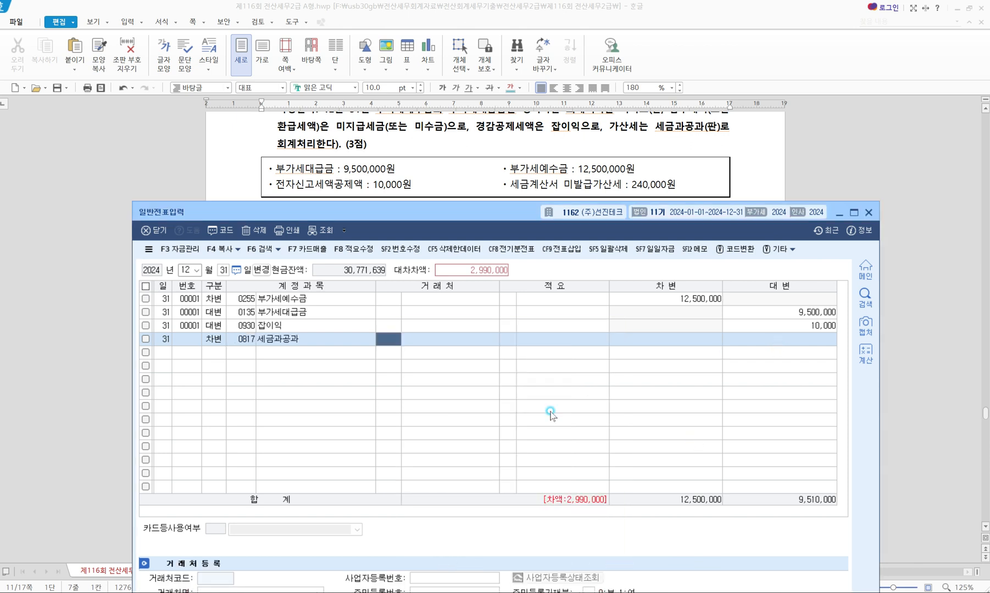
{"action": "key", "text": "Return"}
{"action": "key", "text": "Return"}
{"action": "key", "text": "Return"}
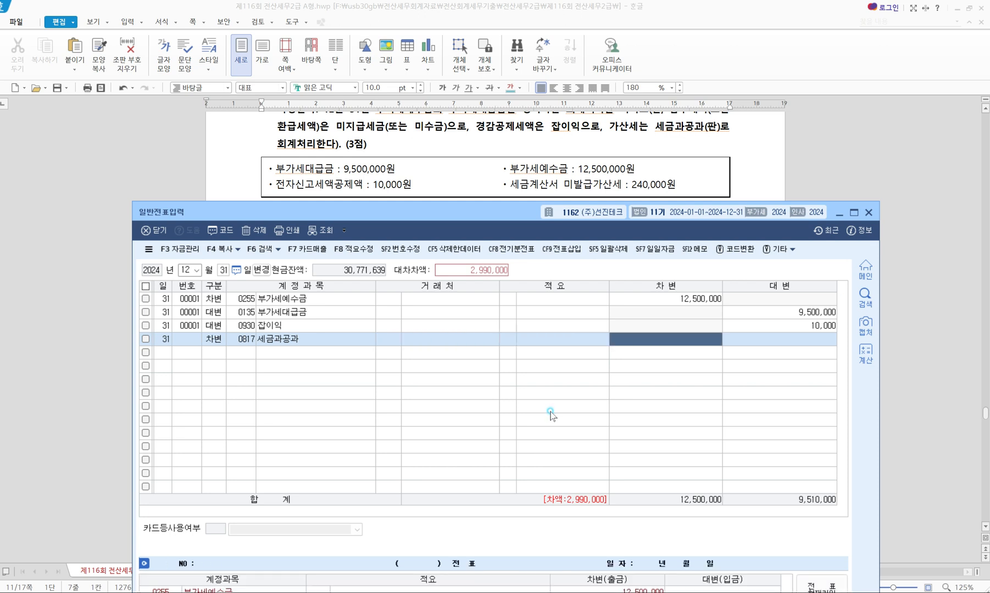
{"action": "type", "text": "240000"}
{"action": "key", "text": "Return"}
{"action": "key", "text": "ctrl+2"}
{"action": "left_click_drag", "start_coordinate": [529, 485], "coordinate": [626, 519]}
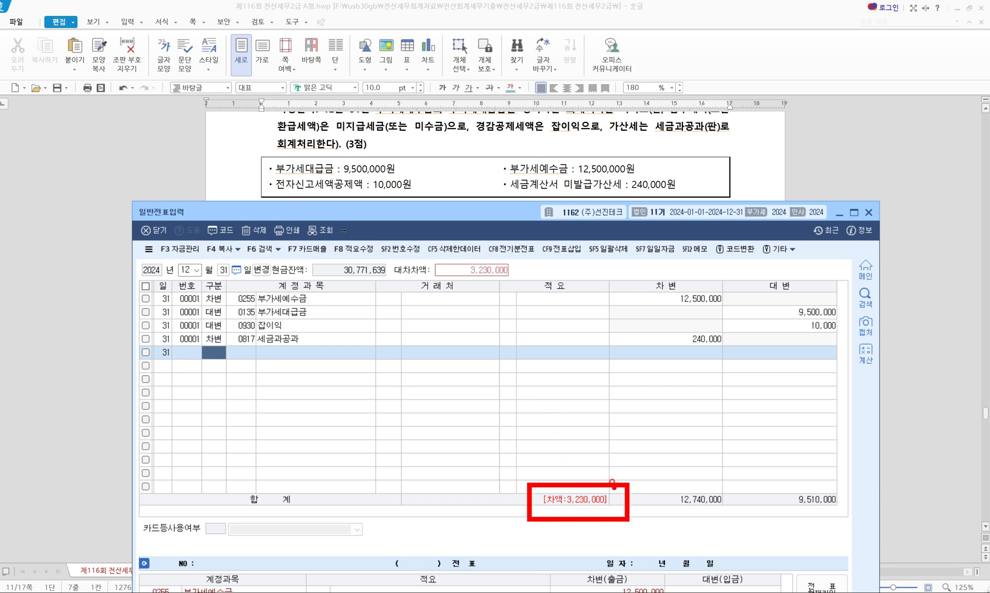
{"action": "left_click_drag", "start_coordinate": [648, 479], "coordinate": [849, 520]}
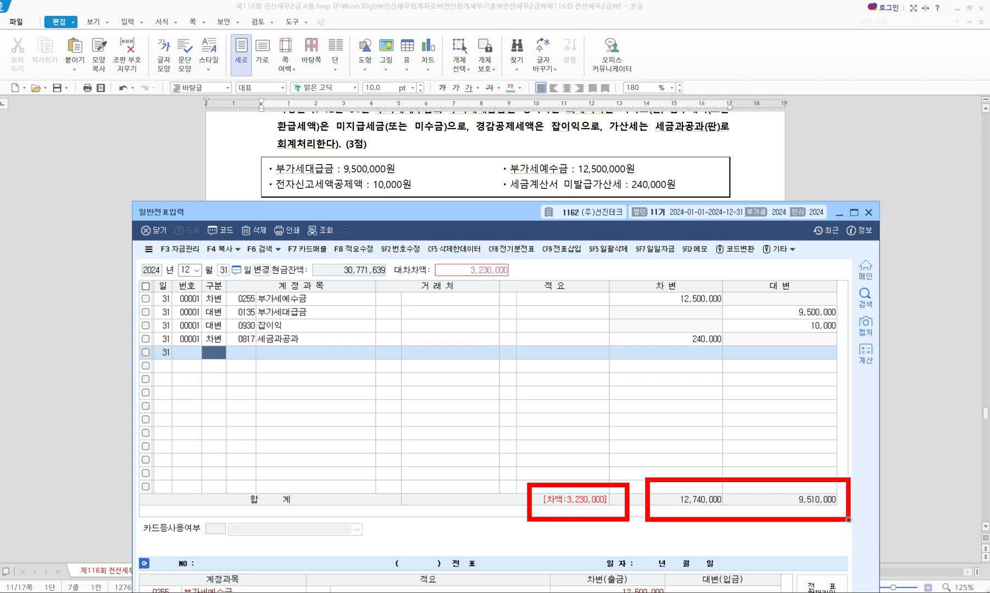
{"action": "left_click_drag", "start_coordinate": [742, 532], "coordinate": [757, 540]}
{"action": "left_click_drag", "start_coordinate": [774, 461], "coordinate": [800, 452]}
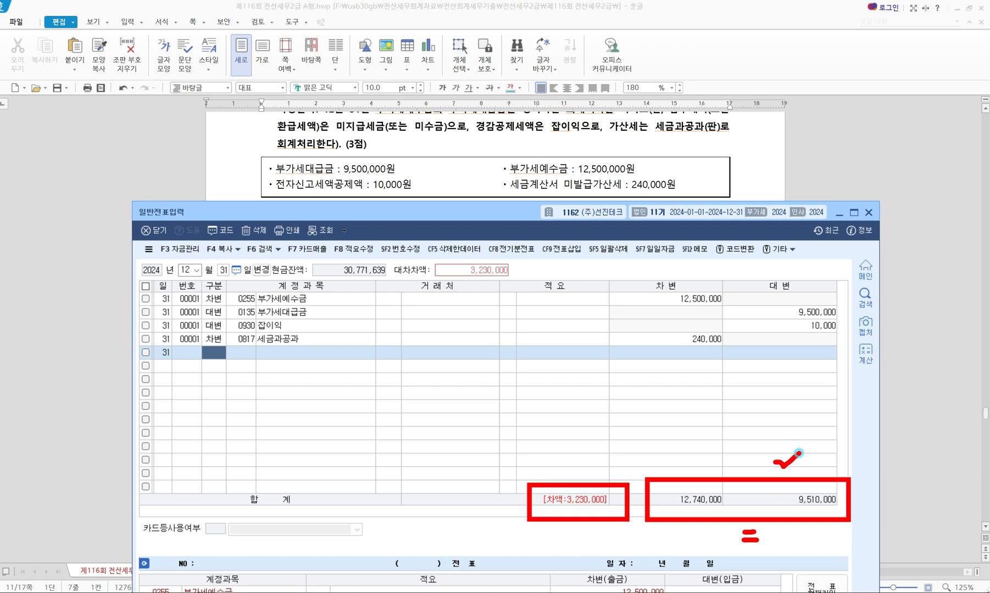
{"action": "mouse_move", "coordinate": [609, 480]}
{"action": "left_mouse_down"}
{"action": "mouse_move", "coordinate": [733, 428]}
{"action": "mouse_move", "coordinate": [751, 464]}
{"action": "mouse_move", "coordinate": [776, 456]}
{"action": "left_mouse_up"}
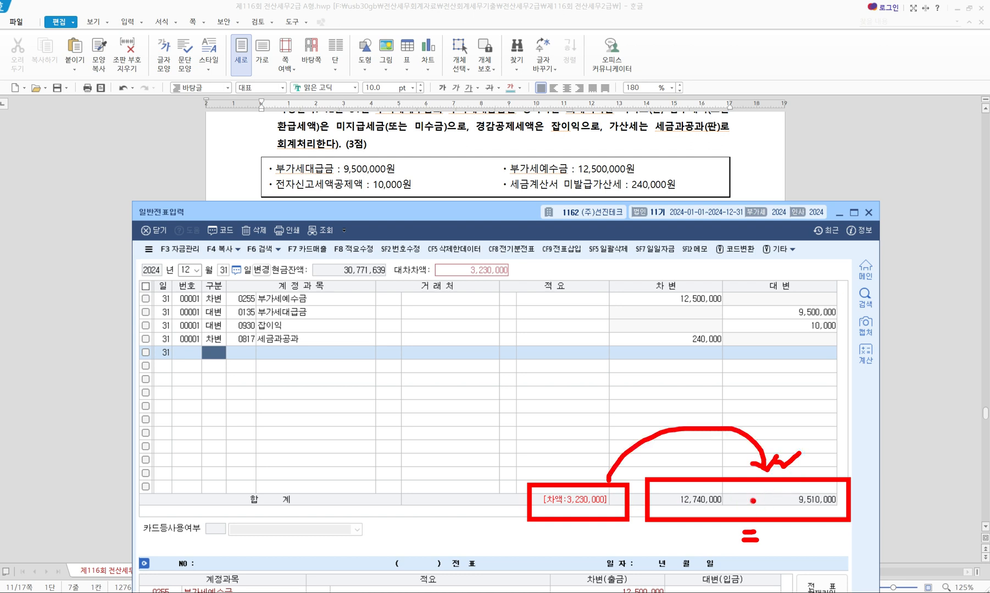
{"action": "mouse_move", "coordinate": [769, 411]}
{"action": "left_mouse_down"}
{"action": "mouse_move", "coordinate": [805, 397]}
{"action": "mouse_move", "coordinate": [788, 415]}
{"action": "left_mouse_up"}
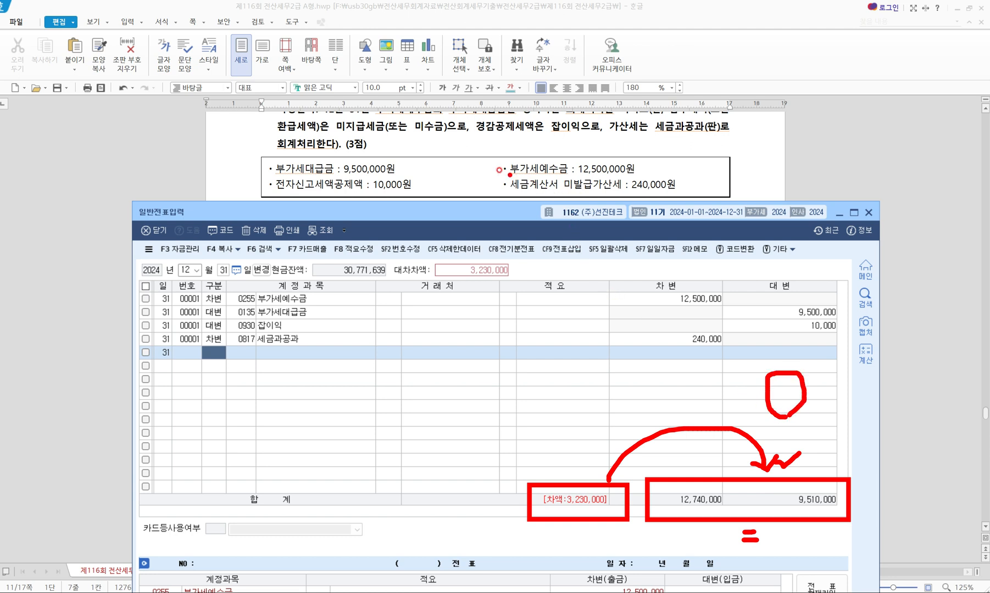
{"action": "left_click_drag", "start_coordinate": [334, 132], "coordinate": [389, 132]}
{"action": "key", "text": "Escape"}
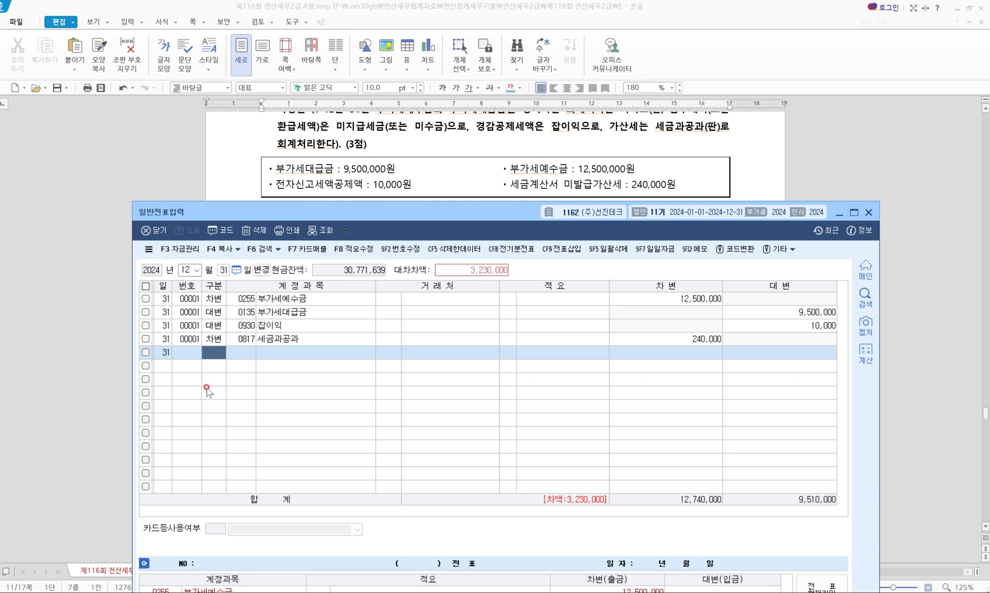
- Add a credit (대변) line for 0261 미지급세금 with the balancing amount of 3,230,000, leaving 거래처 and 적요 empty
{"action": "type", "text": "4"}
{"action": "key", "text": "Return"}
{"action": "type", "text": "미지급"}
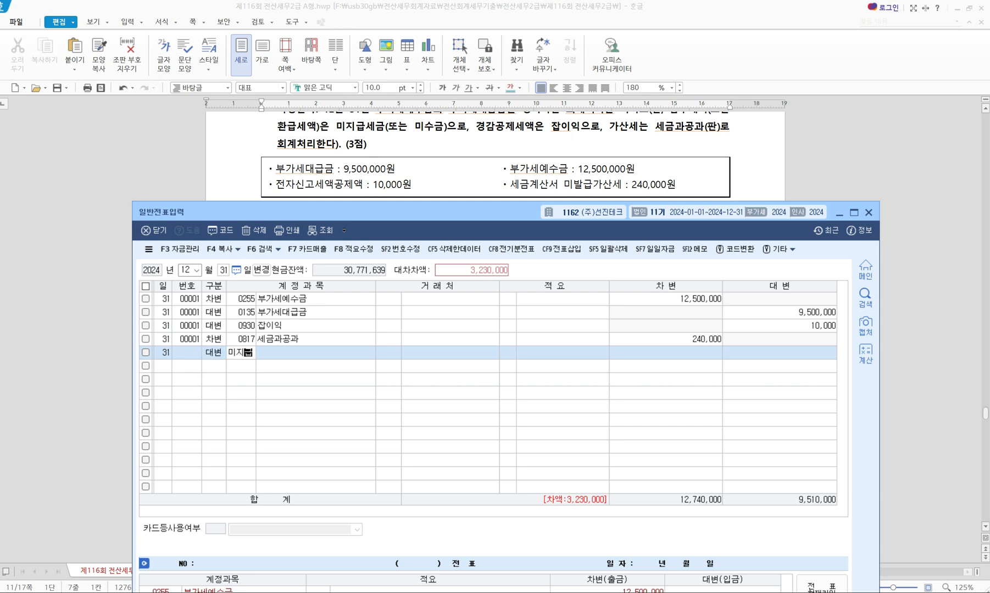
{"action": "key", "text": "Return"}
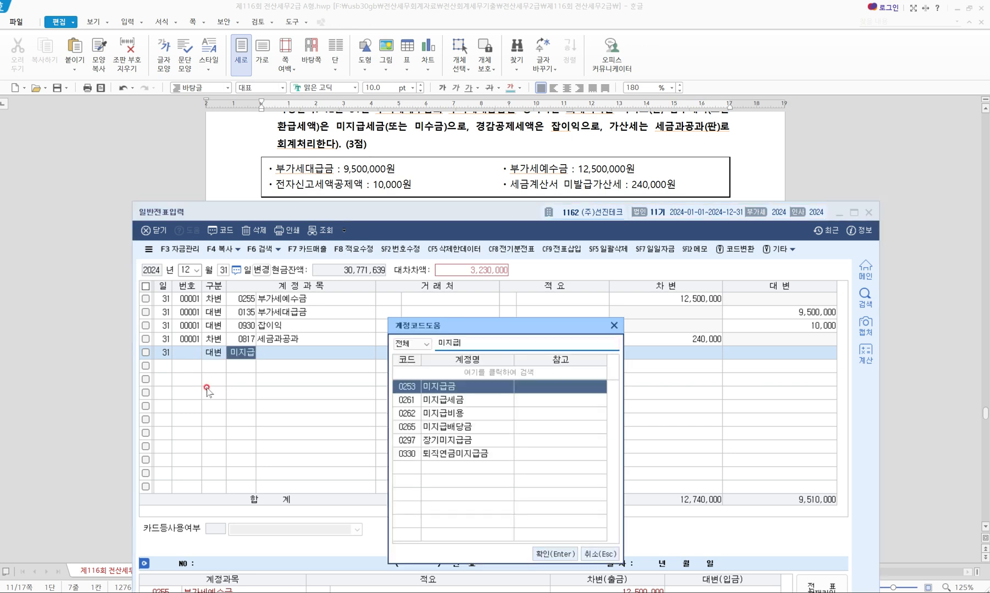
{"action": "type", "text": "세"}
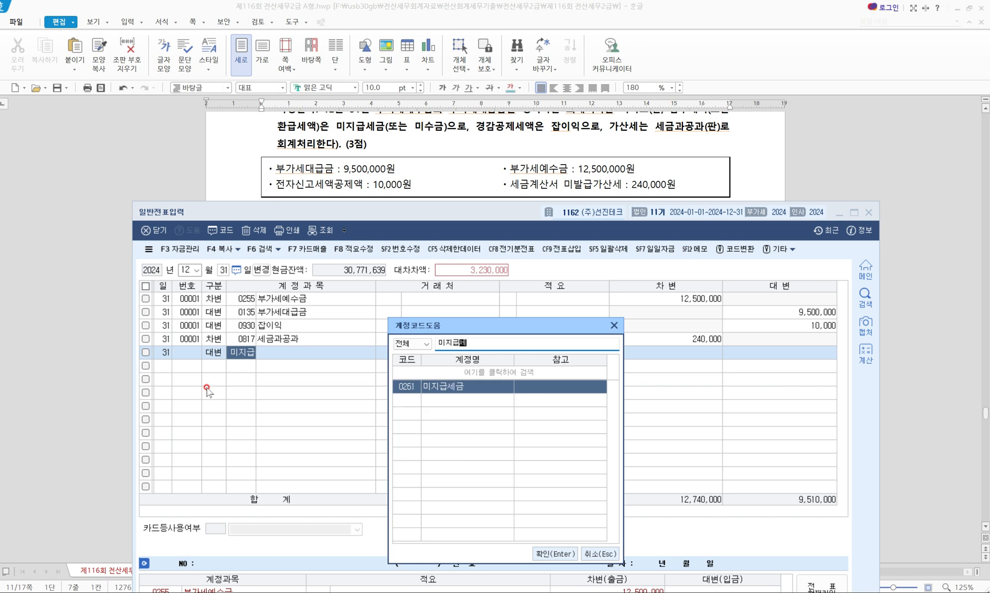
{"action": "key", "text": "Return"}
{"action": "key", "text": "Return"}
{"action": "key", "text": "Return"}
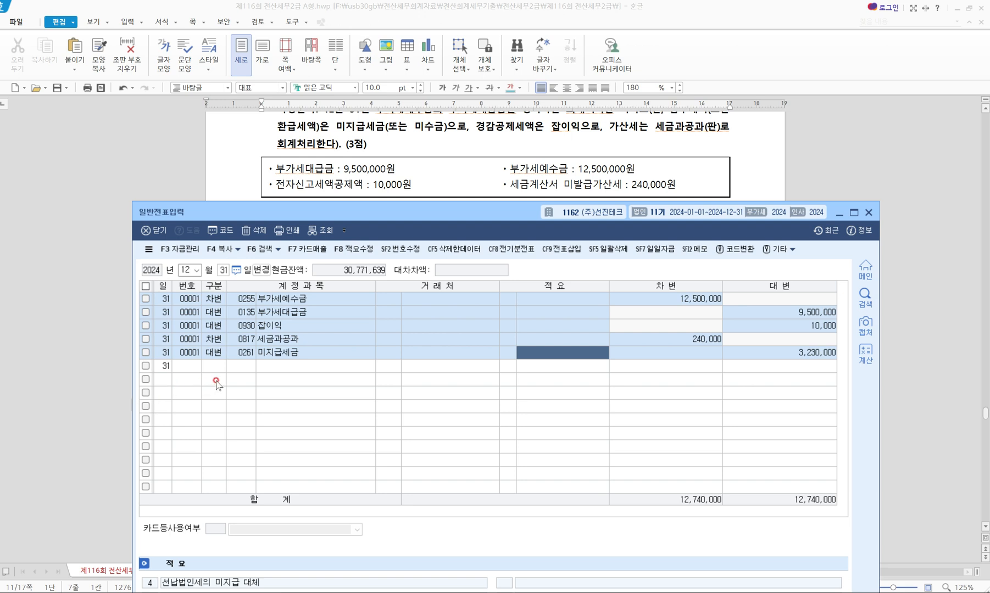
{"action": "left_click", "coordinate": [238, 368]}
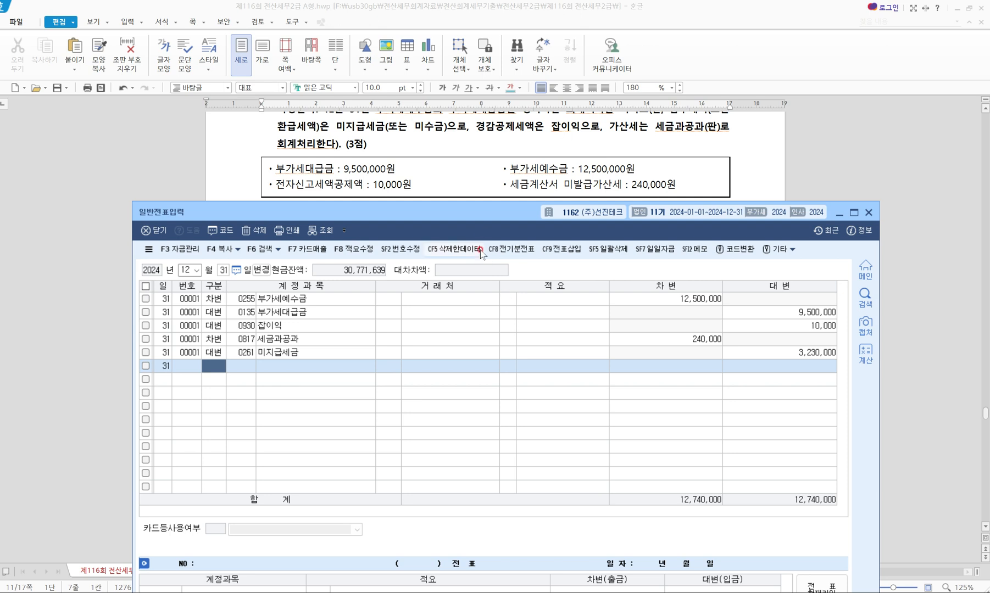
- Bring up question [2] on 매도가능증권 in the exam document and mark its conditions and the 2023 and 2024 year-end fair values
{"action": "left_click_drag", "start_coordinate": [478, 214], "coordinate": [480, 218]}
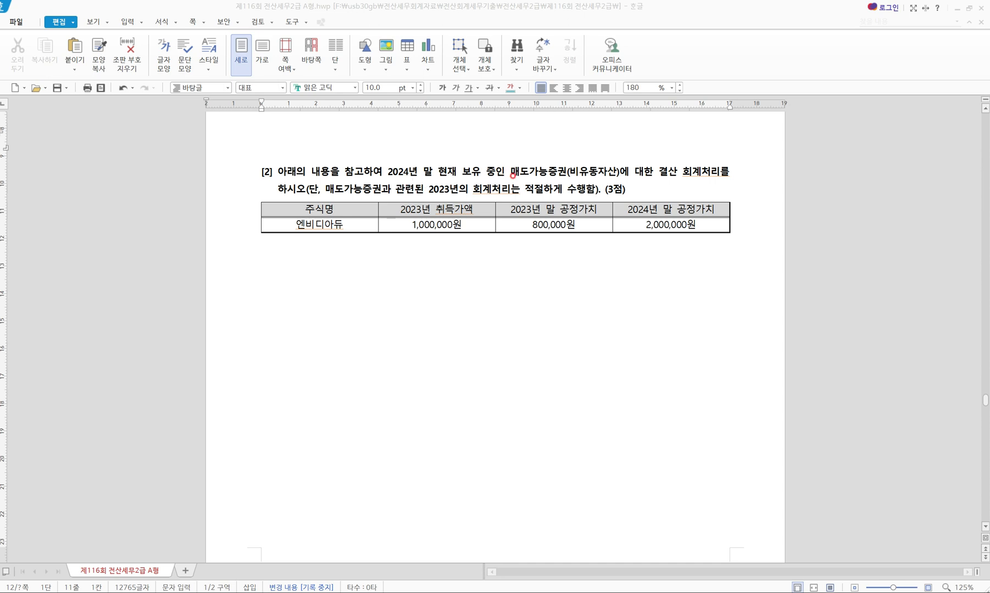
{"action": "mouse_move", "coordinate": [510, 176]}
{"action": "left_mouse_down"}
{"action": "mouse_move", "coordinate": [627, 177]}
{"action": "mouse_move", "coordinate": [609, 151]}
{"action": "left_mouse_up"}
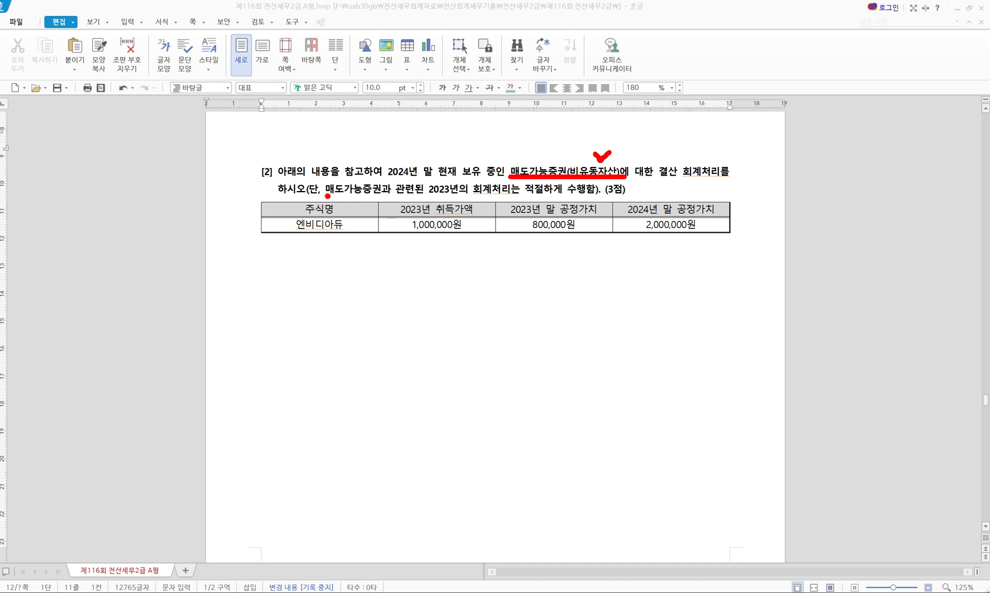
{"action": "left_click_drag", "start_coordinate": [328, 196], "coordinate": [600, 196]}
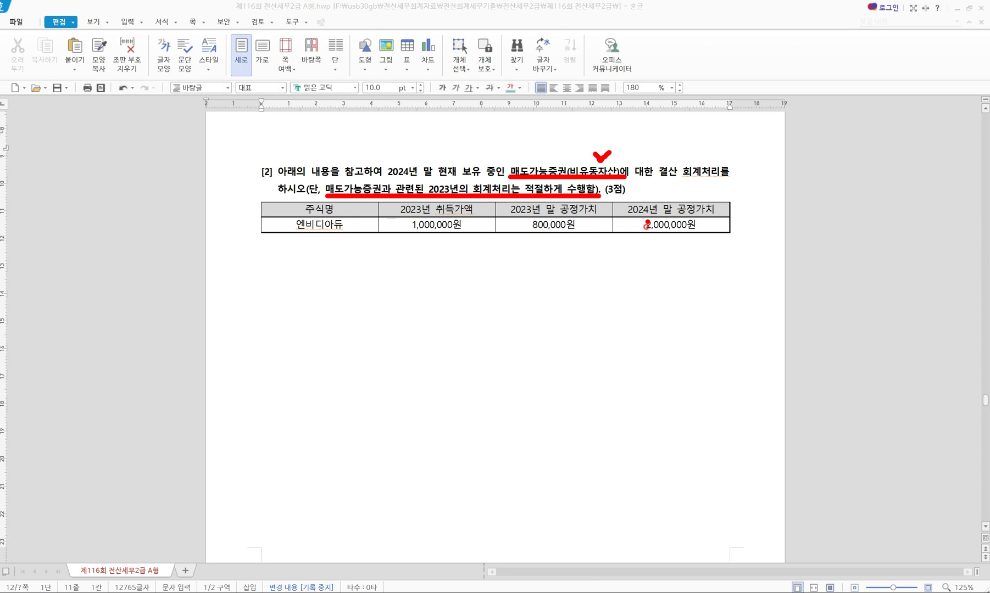
{"action": "left_click_drag", "start_coordinate": [640, 234], "coordinate": [702, 234]}
{"action": "mouse_move", "coordinate": [522, 216]}
{"action": "left_mouse_down"}
{"action": "mouse_move", "coordinate": [582, 236]}
{"action": "mouse_move", "coordinate": [582, 220]}
{"action": "mouse_move", "coordinate": [521, 216]}
{"action": "mouse_move", "coordinate": [617, 253]}
{"action": "mouse_move", "coordinate": [649, 236]}
{"action": "left_mouse_up"}
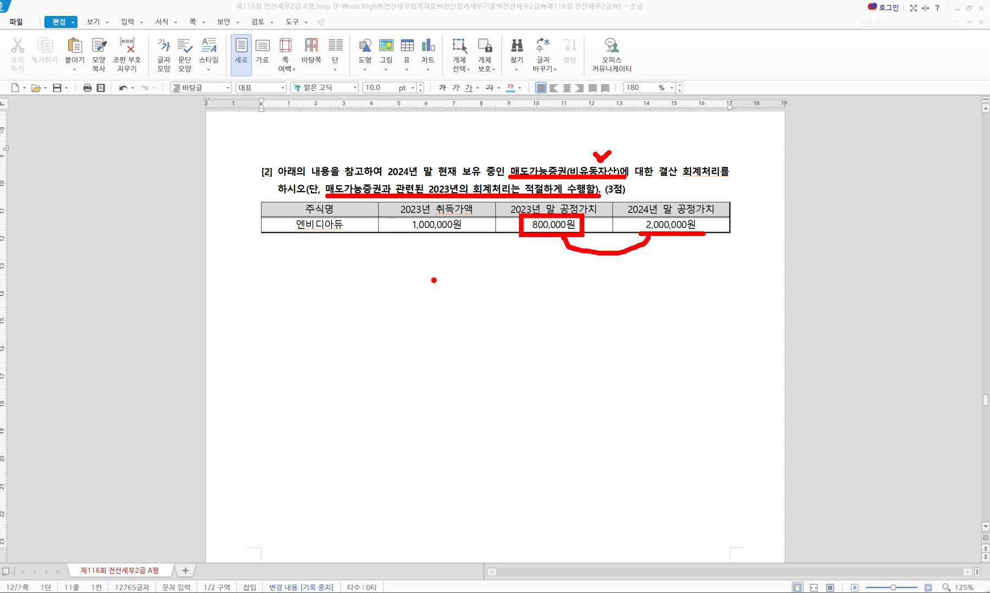
- Write the debit side "매도가능증권 1,200,000 /" as an on-screen note below the question's table
{"action": "mouse_move", "coordinate": [314, 279]}
{"action": "left_mouse_down"}
{"action": "mouse_move", "coordinate": [311, 300]}
{"action": "mouse_move", "coordinate": [334, 299]}
{"action": "left_mouse_up"}
{"action": "left_click_drag", "start_coordinate": [319, 280], "coordinate": [323, 284]}
{"action": "type", "text": "능"}
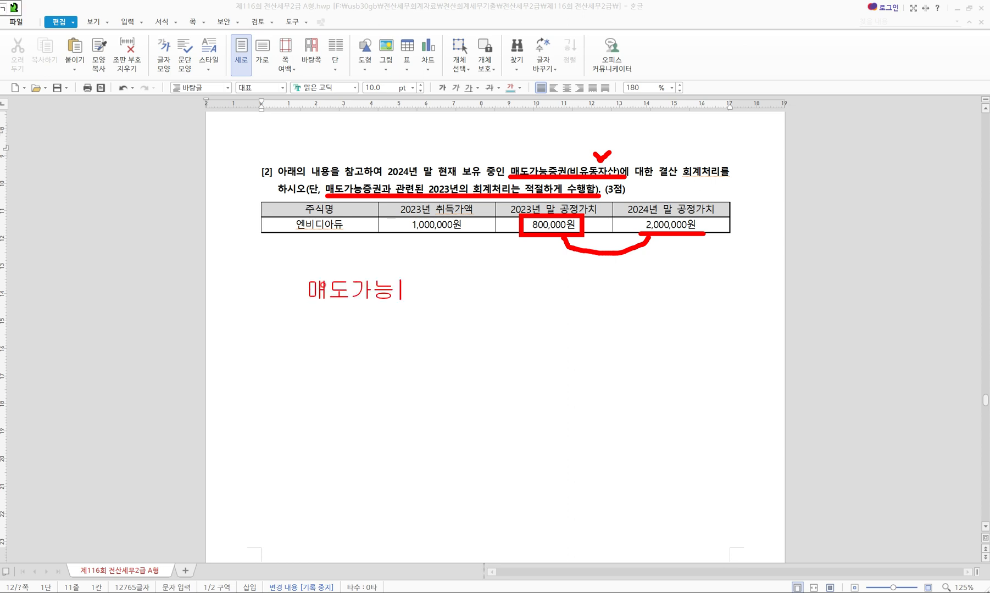
{"action": "type", "text": "증권 "}
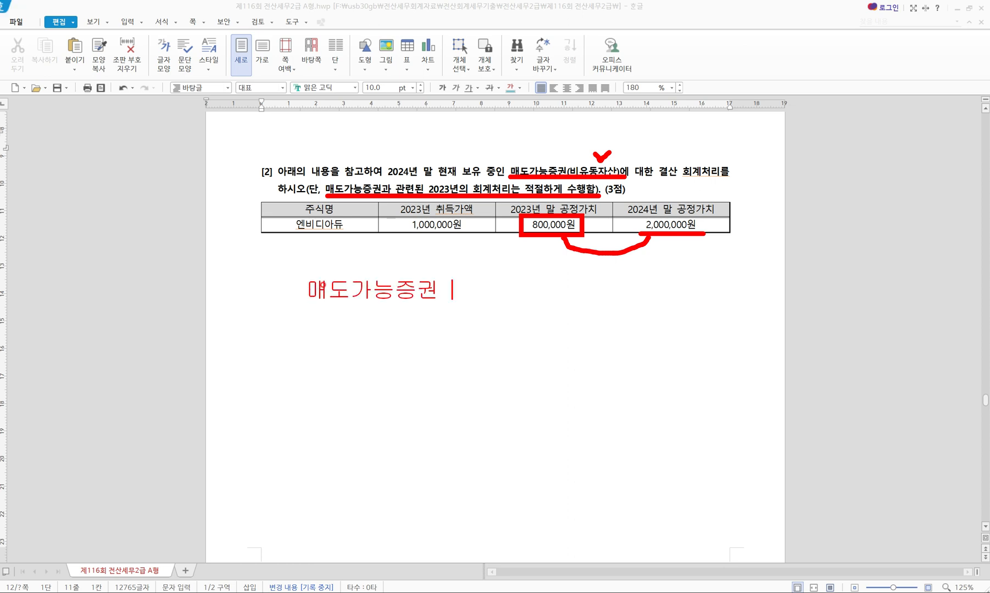
{"action": "type", "text": "1,200,00"}
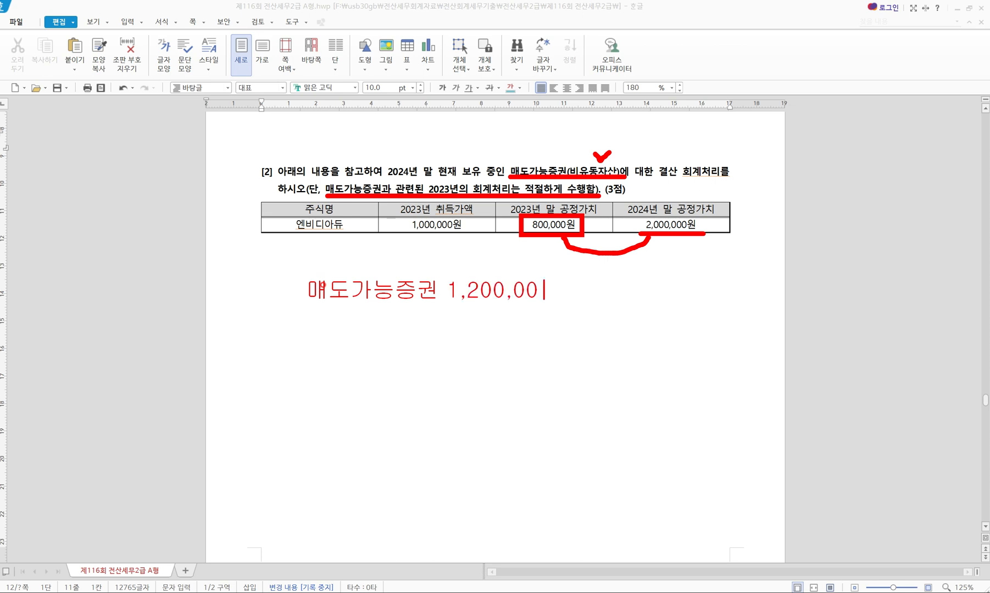
{"action": "type", "text": "0 /"}
- Mark the change from the 2023 acquisition cost to the 2023 fair value and note "매도가능증권평가손실 200,000" on the credit side
{"action": "mouse_move", "coordinate": [459, 232]}
{"action": "left_mouse_down"}
{"action": "mouse_move", "coordinate": [473, 251]}
{"action": "mouse_move", "coordinate": [525, 238]}
{"action": "left_mouse_up"}
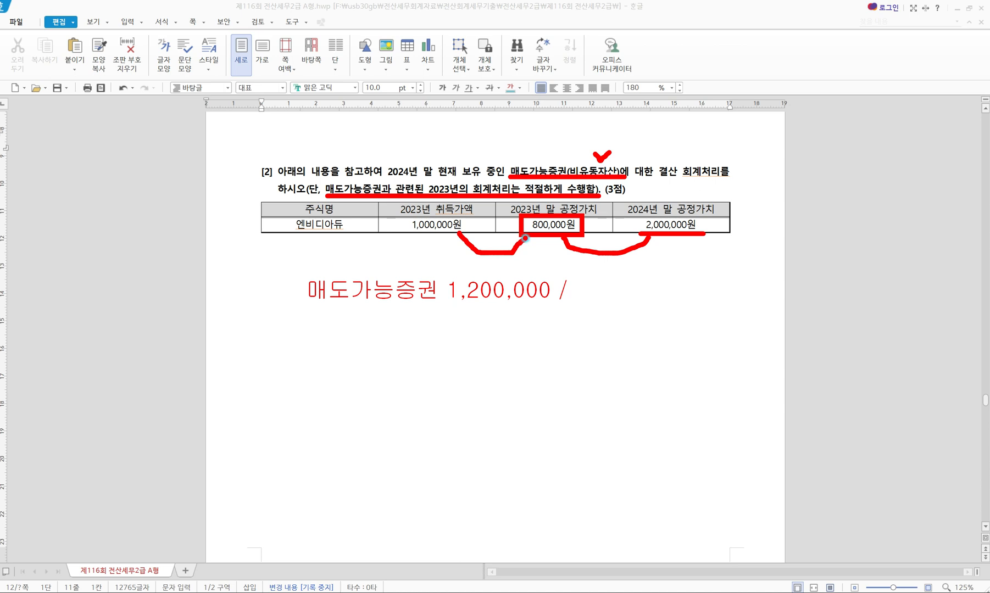
{"action": "left_click_drag", "start_coordinate": [458, 263], "coordinate": [475, 264]}
{"action": "mouse_move", "coordinate": [491, 259]}
{"action": "left_mouse_down"}
{"action": "mouse_move", "coordinate": [501, 264]}
{"action": "mouse_move", "coordinate": [494, 271]}
{"action": "mouse_move", "coordinate": [520, 258]}
{"action": "mouse_move", "coordinate": [540, 260]}
{"action": "mouse_move", "coordinate": [543, 272]}
{"action": "mouse_move", "coordinate": [562, 264]}
{"action": "left_mouse_up"}
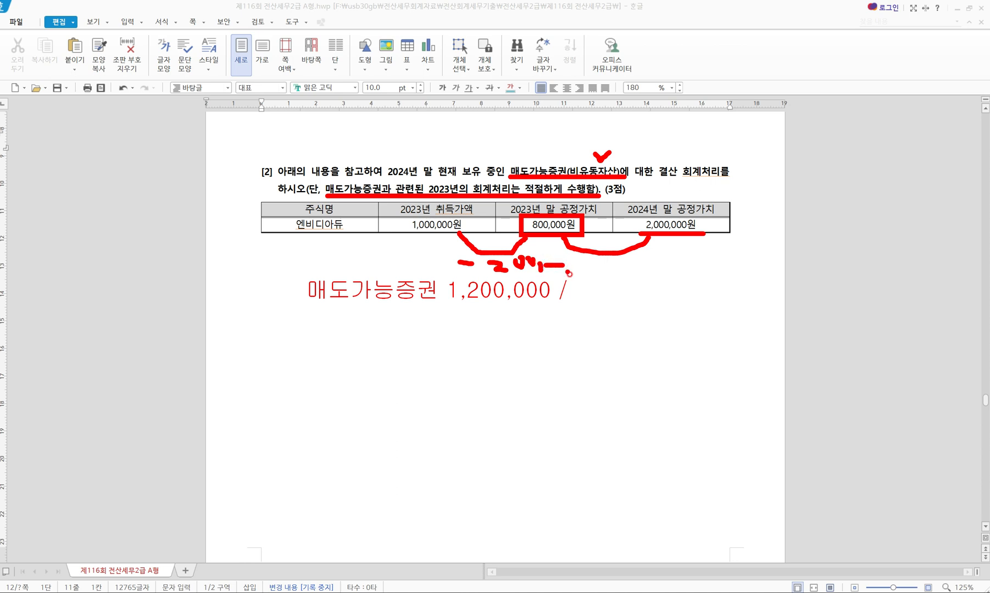
{"action": "left_click_drag", "start_coordinate": [580, 281], "coordinate": [580, 300]}
{"action": "type", "text": "매도가능"}
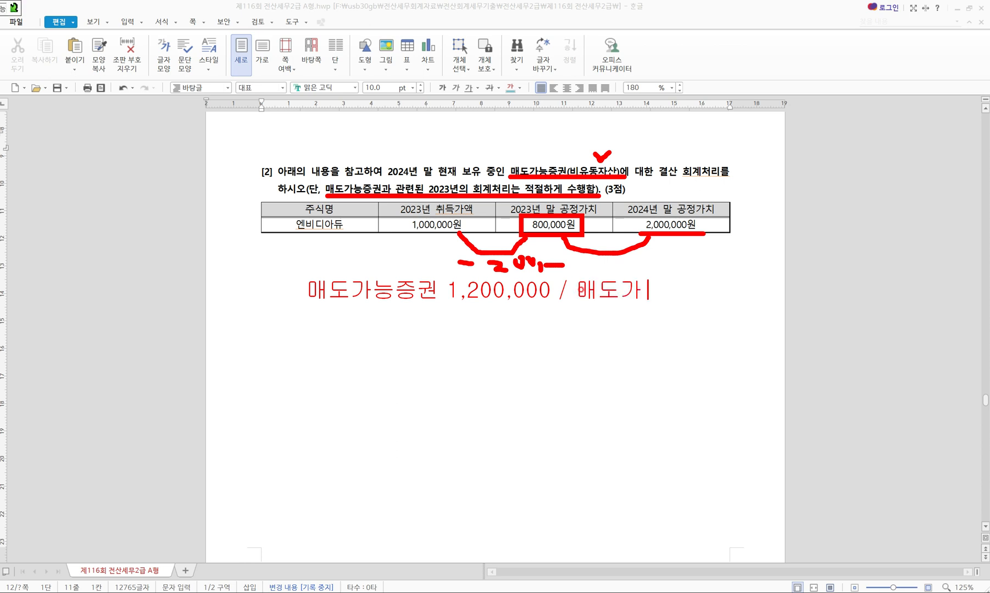
{"action": "type", "text": "증권평가"}
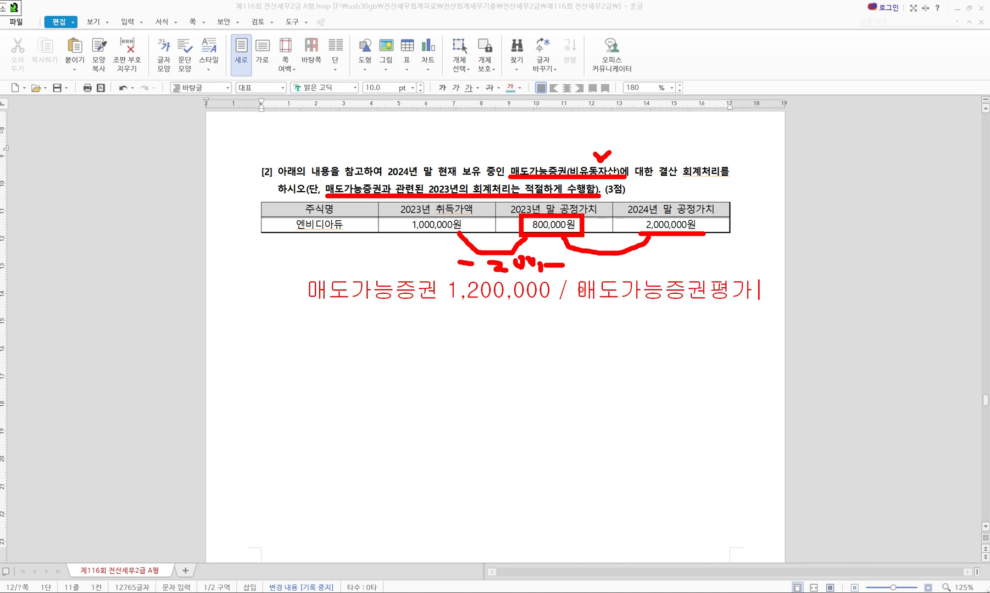
{"action": "type", "text": "손실 200"}
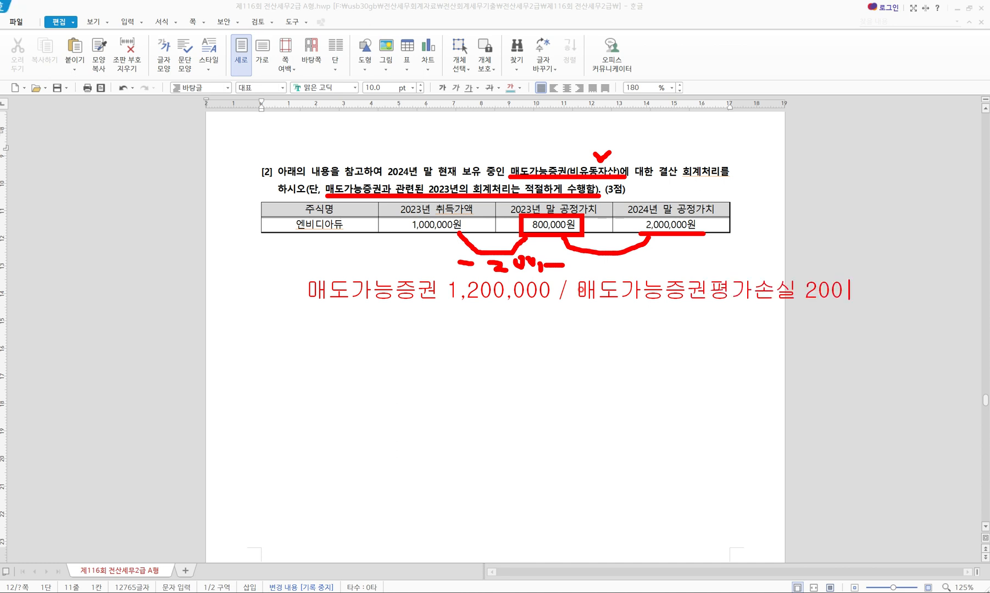
{"action": "type", "text": ",000"}
- Add "매도가능증권평가이익 1,000,000" as the second credit line of the note and underline the 매도가능증권 debit entry
{"action": "key", "text": "Return"}
{"action": "type", "text": "매도가능증"}
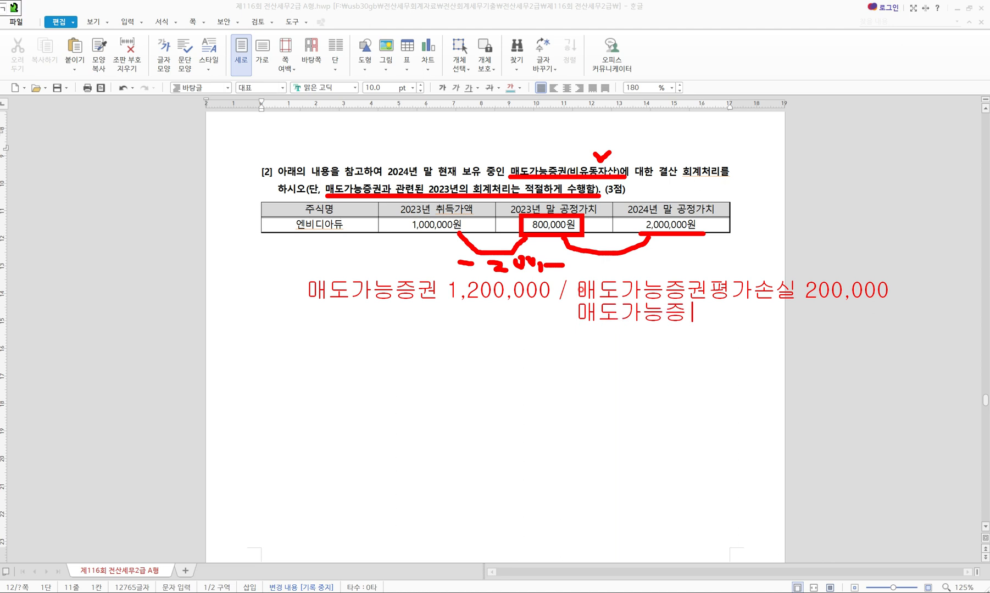
{"action": "type", "text": "권평가이익 "}
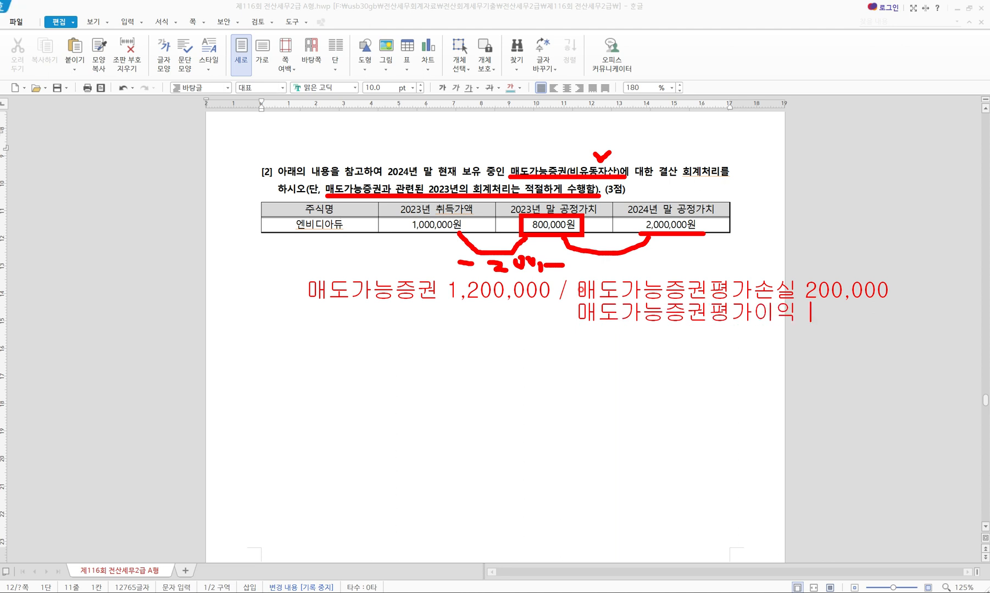
{"action": "type", "text": "1,000,000"}
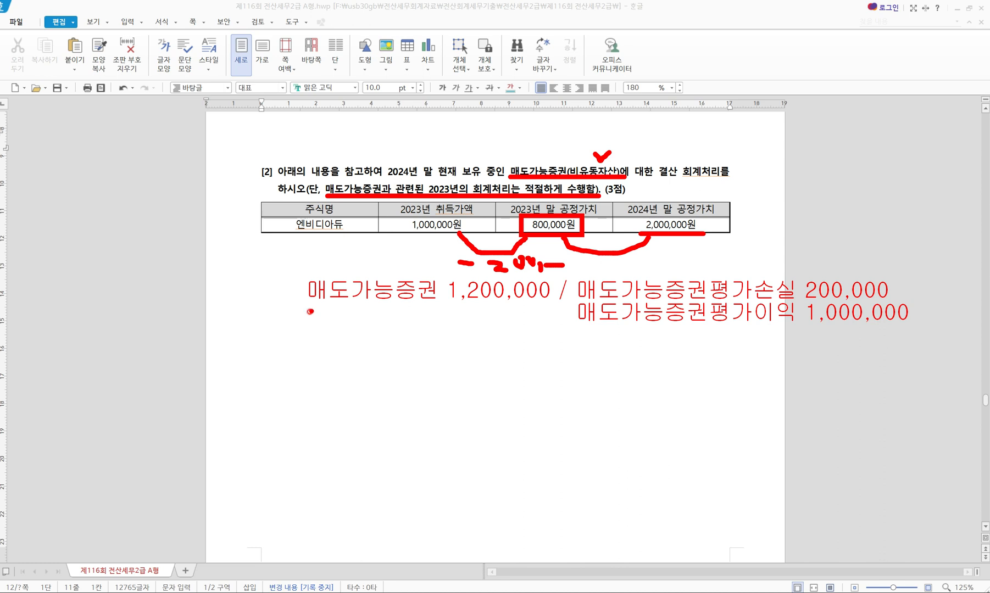
{"action": "left_click_drag", "start_coordinate": [306, 313], "coordinate": [528, 319]}
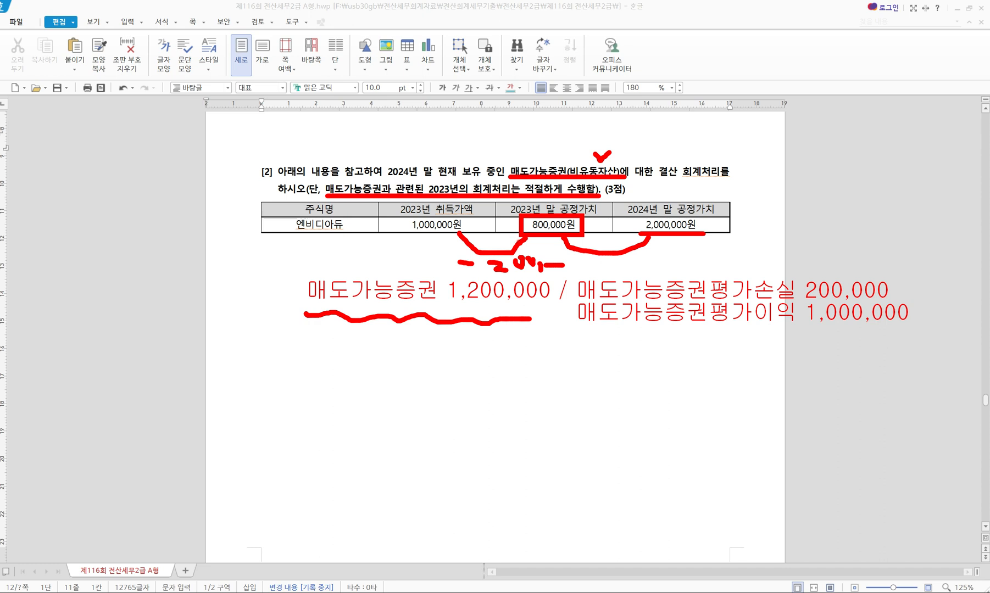
- Clear the on-screen notes, switch to KcLep and open the 합계잔액시산표 as of December 31, 2024
{"action": "key", "text": "Escape"}
{"action": "key", "text": "alt+Tab"}
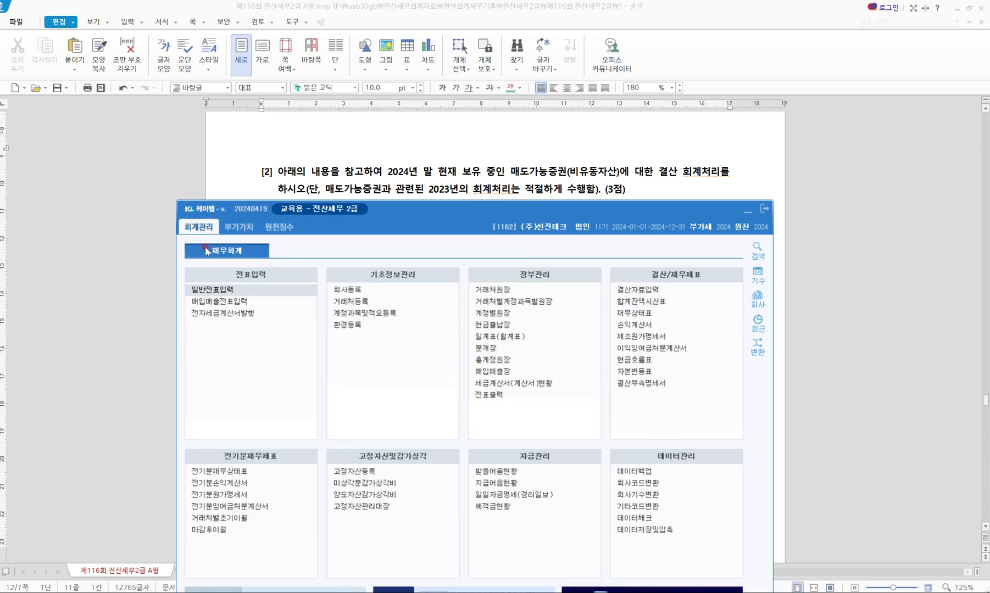
{"action": "left_click", "coordinate": [521, 302]}
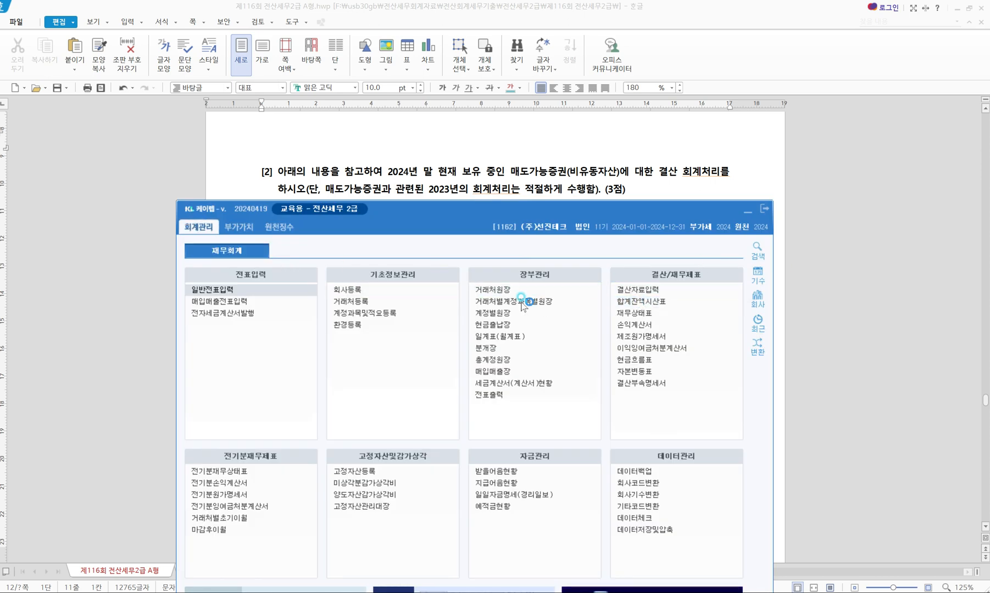
{"action": "left_click", "coordinate": [510, 291]}
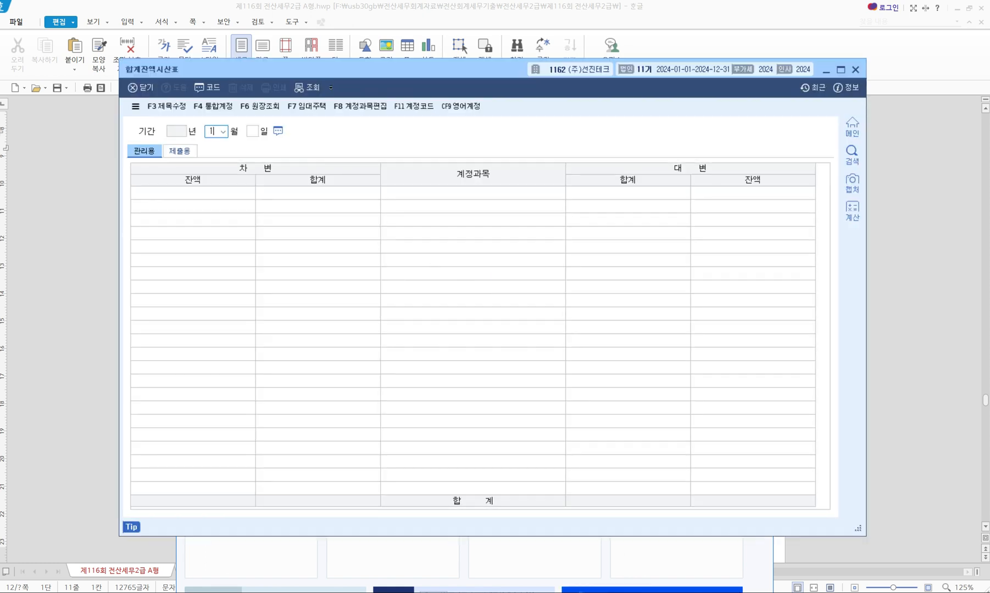
{"action": "key", "text": "Return"}
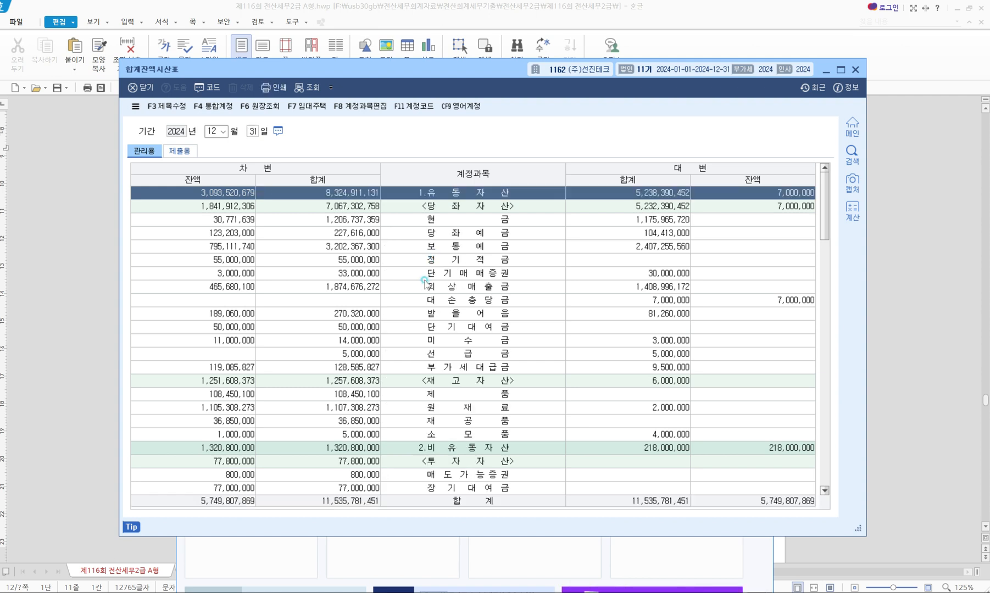
- Search the trial balance for "매도가능" to locate the 매도가능증권 and 매도가능증권평가손실 accounts
{"action": "key", "text": "ctrl+f"}
{"action": "type", "text": "매도"}
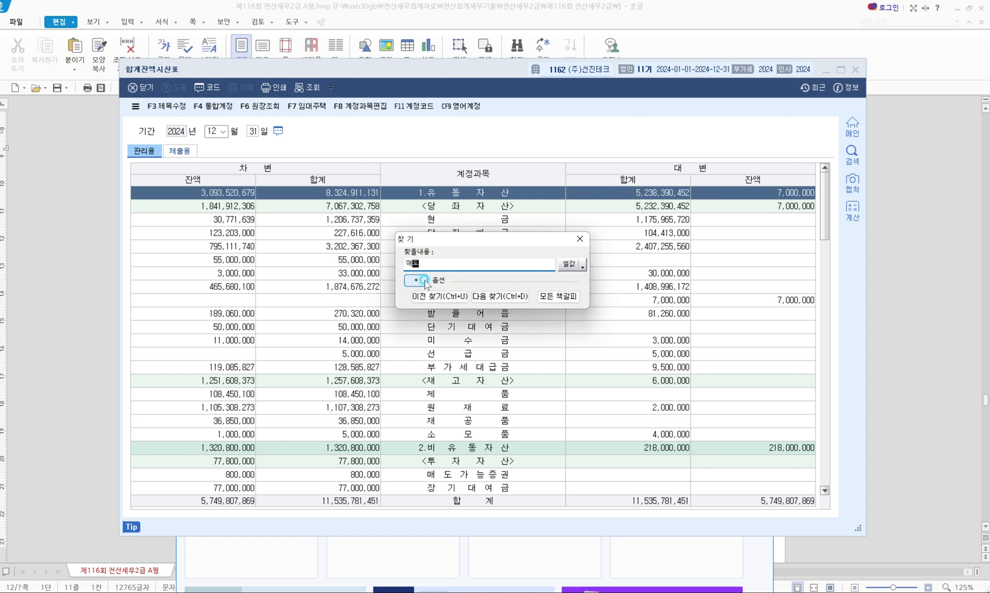
{"action": "type", "text": "가능"}
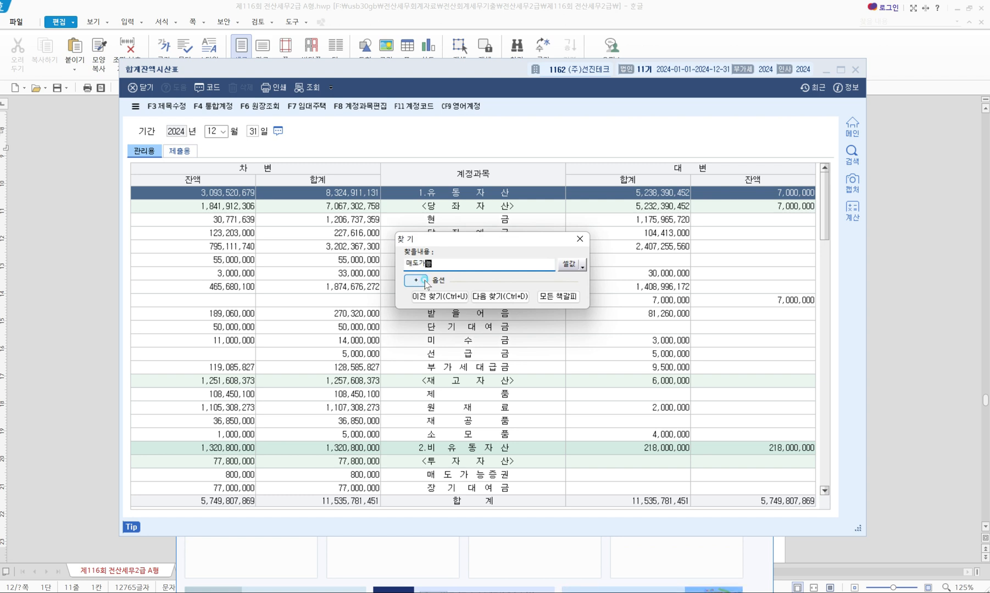
{"action": "key", "text": "Return"}
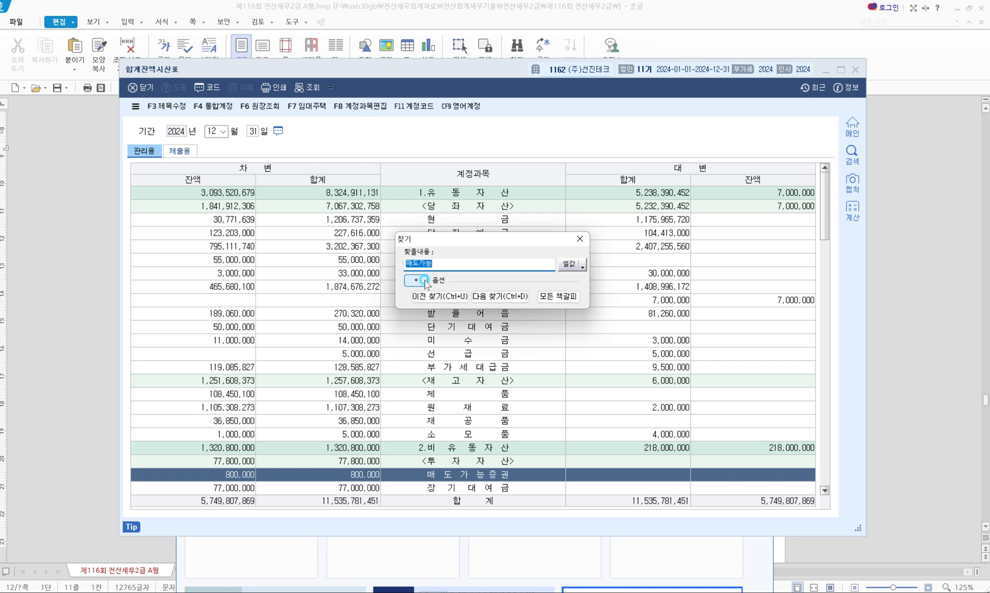
{"action": "key", "text": "Return"}
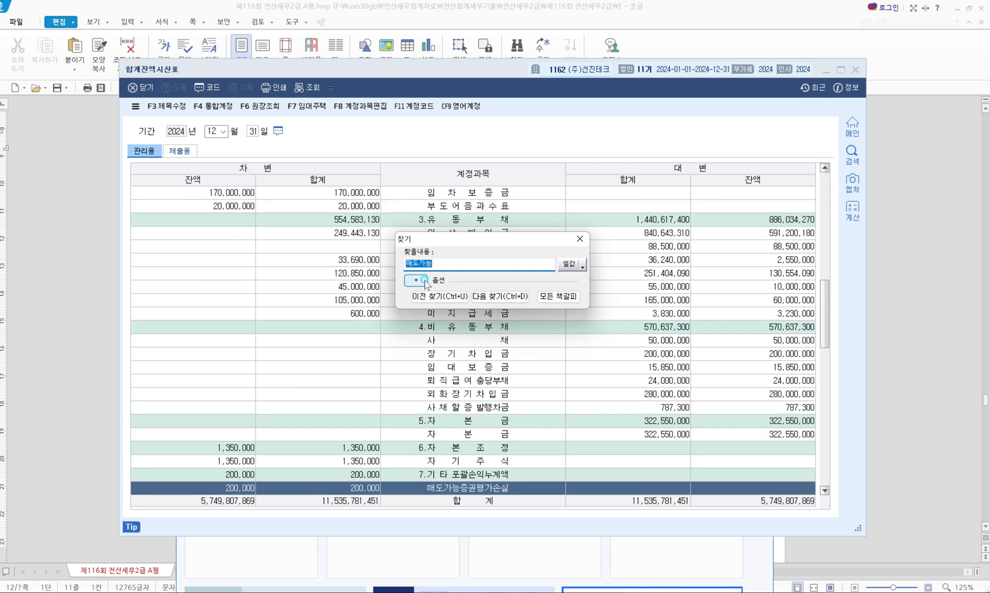
{"action": "key", "text": "Escape"}
{"action": "scroll", "coordinate": [402, 338], "scroll_direction": "down", "scroll_amount": 3}
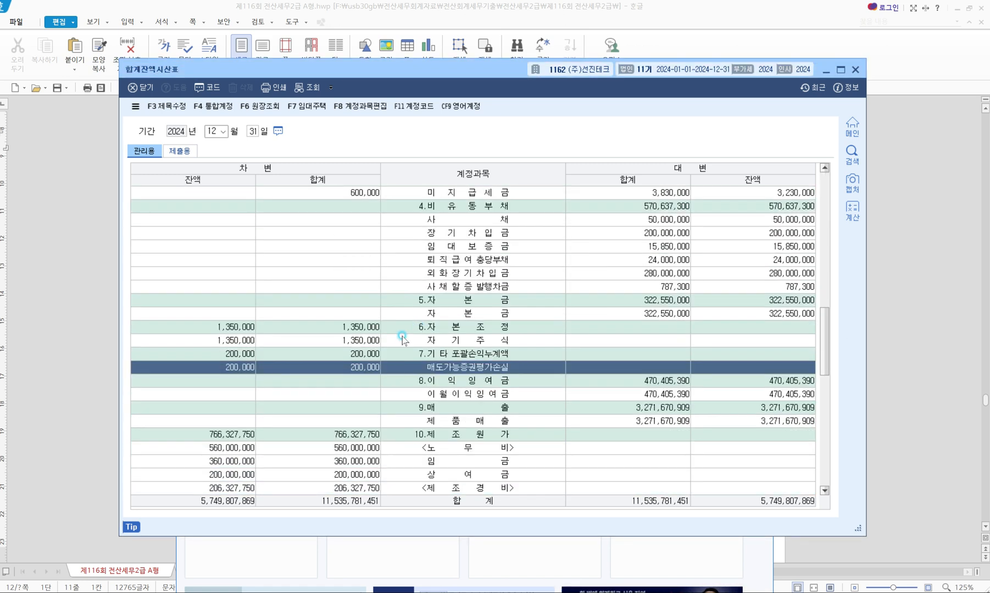
- Mark the 매도가능증권평가손실 account and its debit balance, then clear the marks and close the trial balance
{"action": "left_click_drag", "start_coordinate": [397, 360], "coordinate": [534, 376]}
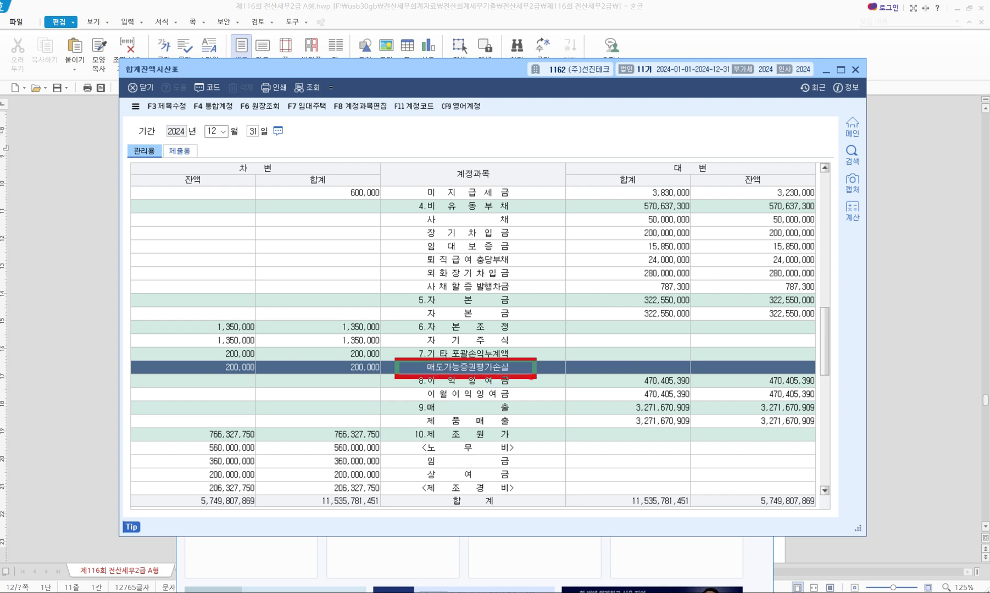
{"action": "left_click_drag", "start_coordinate": [202, 357], "coordinate": [266, 384]}
{"action": "left_click_drag", "start_coordinate": [178, 364], "coordinate": [190, 360]}
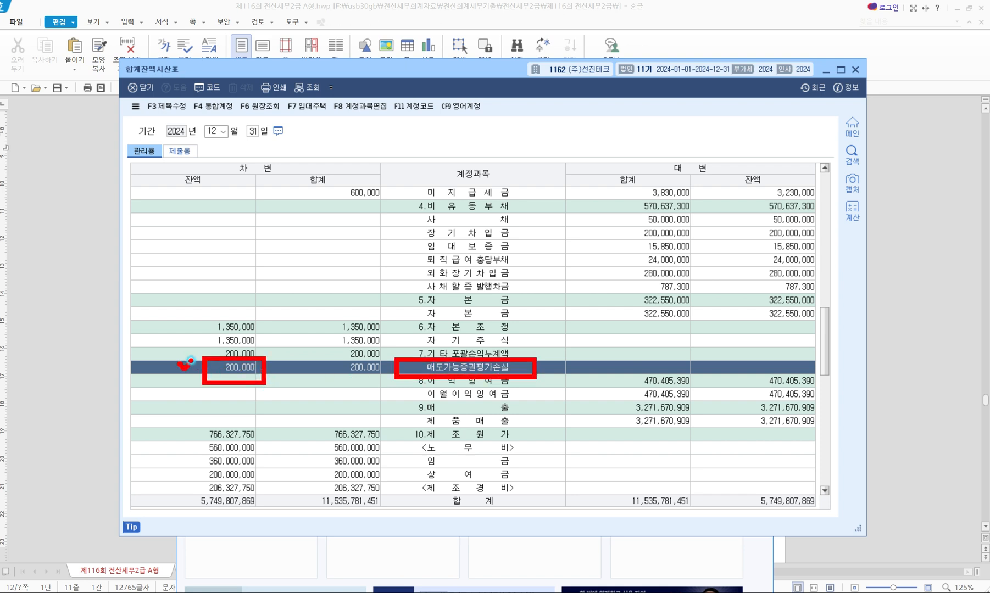
{"action": "key", "text": "Escape"}
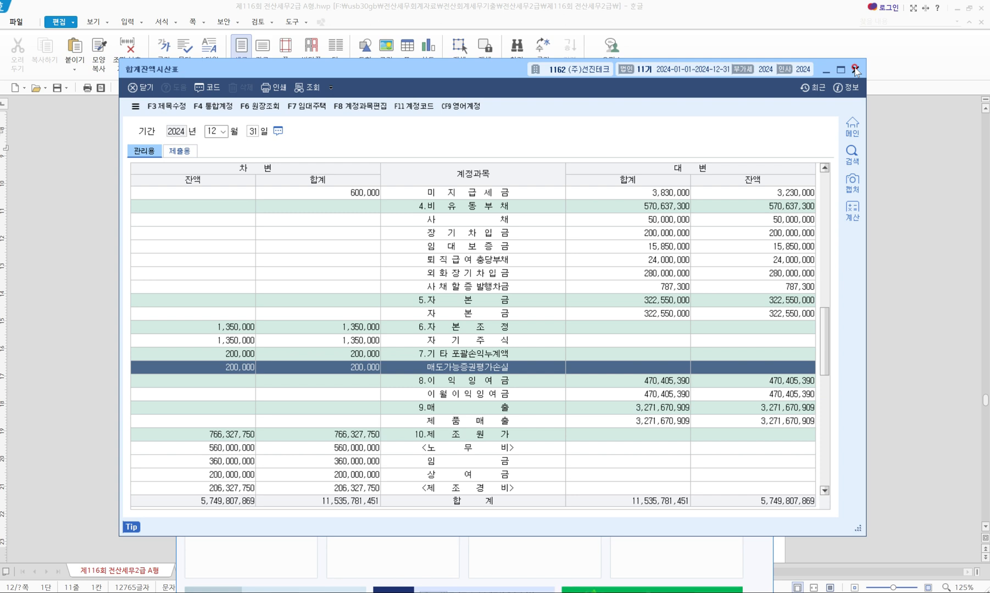
{"action": "left_click", "coordinate": [855, 70]}
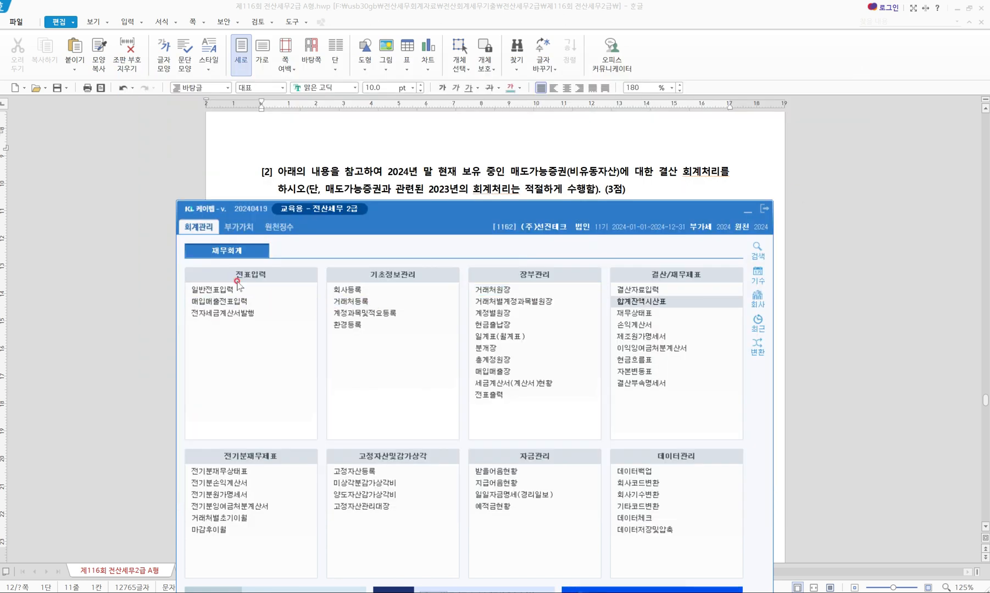
- Bring up the 일반전표입력 window for December 31, 2024 and place it just below the question's table header rows
{"action": "left_click", "coordinate": [760, 591]}
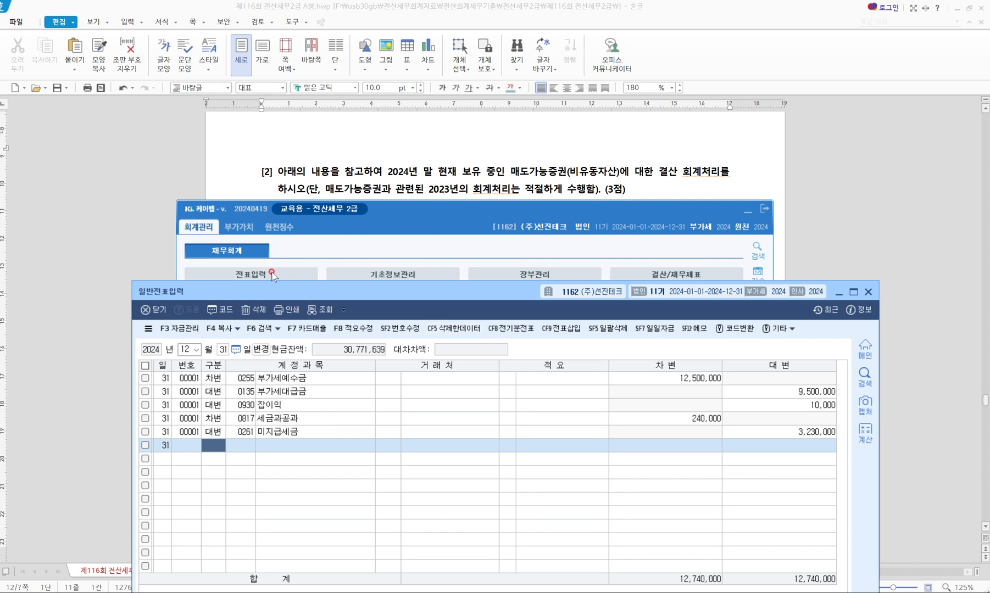
{"action": "left_click_drag", "start_coordinate": [320, 291], "coordinate": [320, 289]}
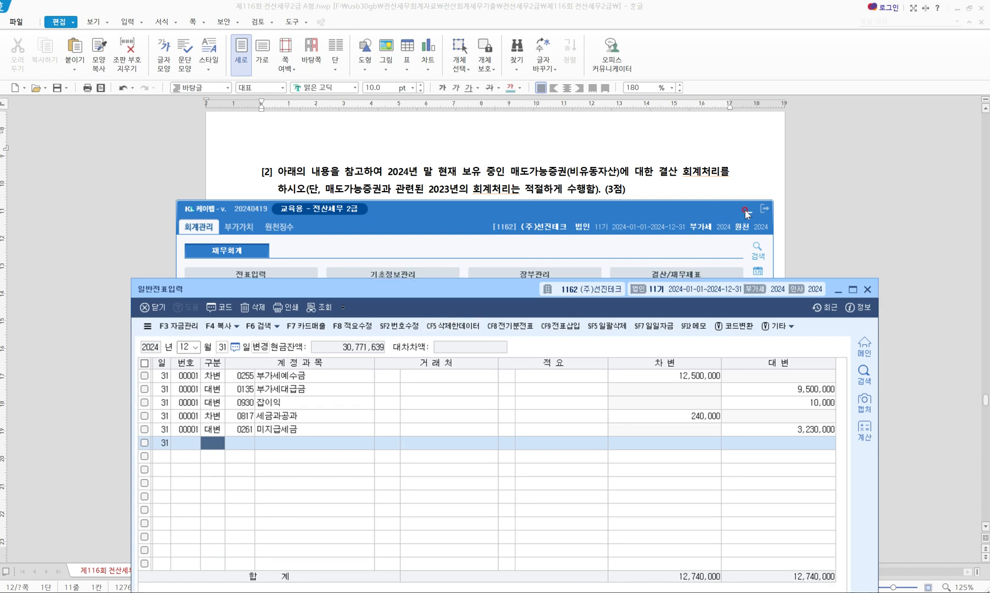
{"action": "left_click_drag", "start_coordinate": [467, 273], "coordinate": [471, 225]}
- Start a debit line with an account search for "매도가", and mark the question's 비유동자산 condition and account 0178
{"action": "left_click", "coordinate": [222, 396]}
{"action": "type", "text": "3"}
{"action": "key", "text": "Return"}
{"action": "type", "text": "매도가"}
{"action": "key", "text": "Return"}
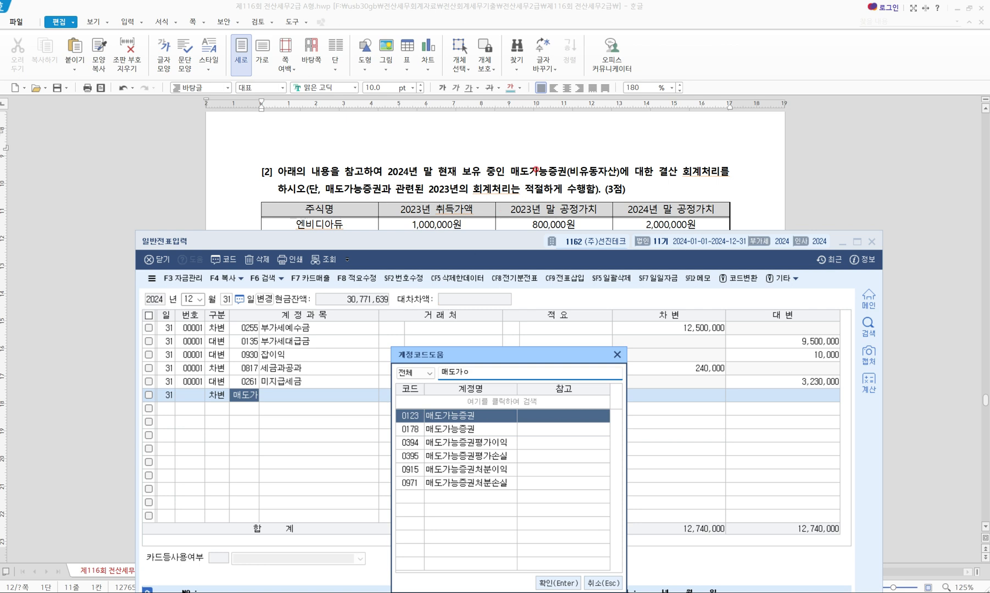
{"action": "left_click_drag", "start_coordinate": [554, 154], "coordinate": [647, 183]}
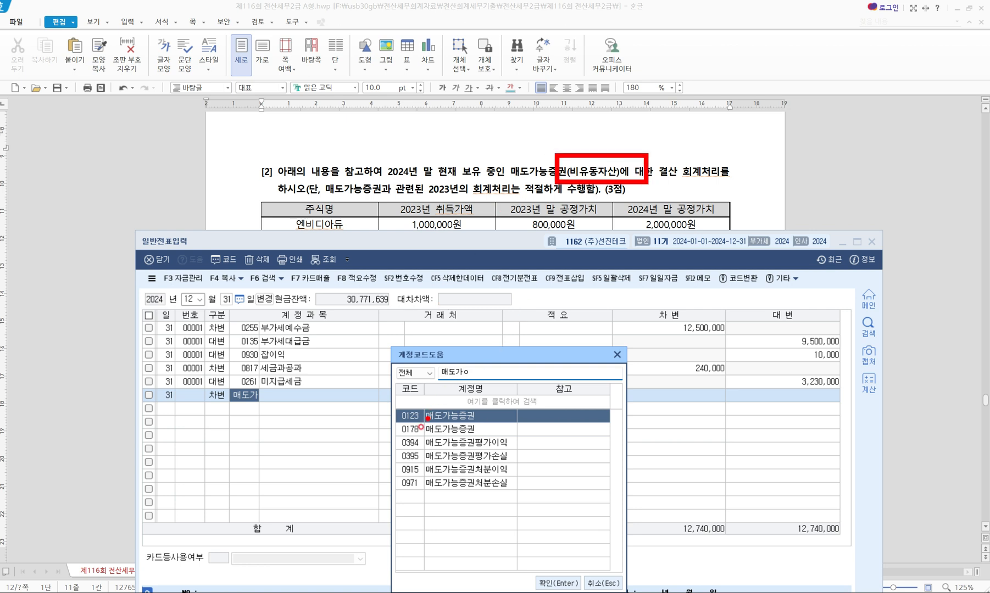
{"action": "left_click_drag", "start_coordinate": [397, 437], "coordinate": [542, 438]}
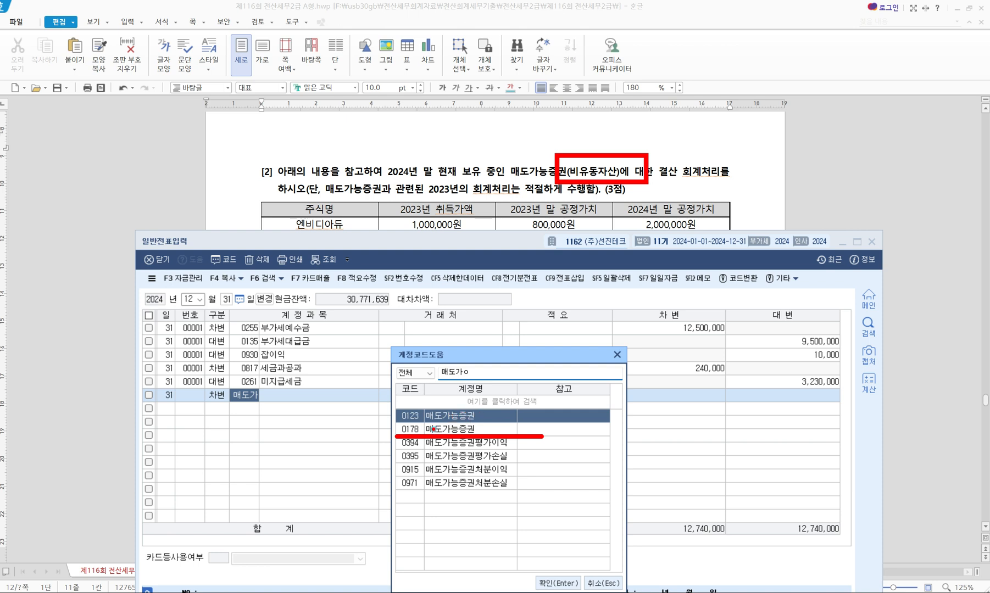
- Choose account 0178 매도가능증권 for the debit line and enter the amount 1,200,000
{"action": "left_click", "coordinate": [451, 429]}
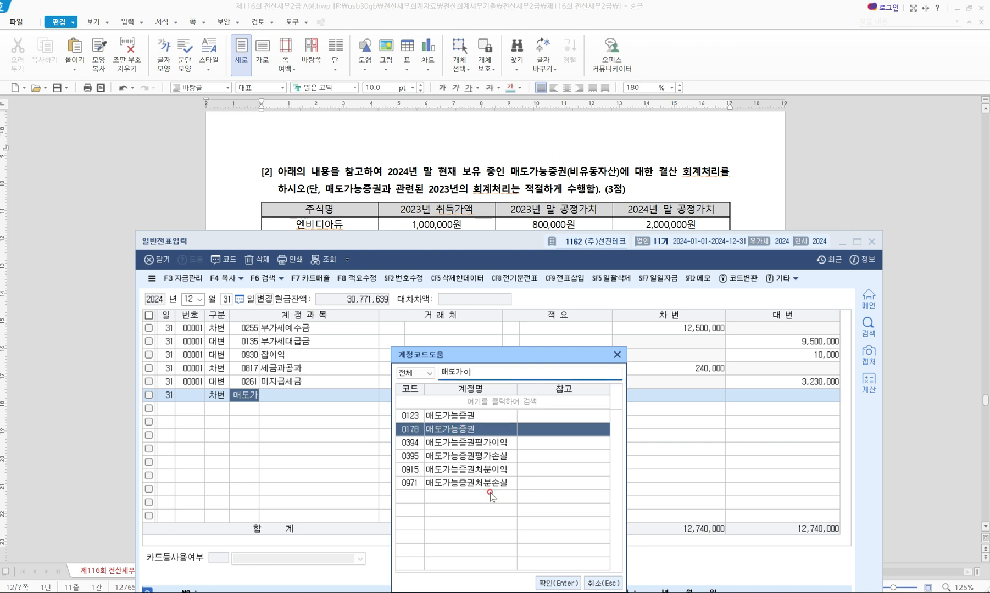
{"action": "left_click", "coordinate": [557, 583]}
{"action": "key", "text": "Return"}
{"action": "key", "text": "Return"}
{"action": "key", "text": "Return"}
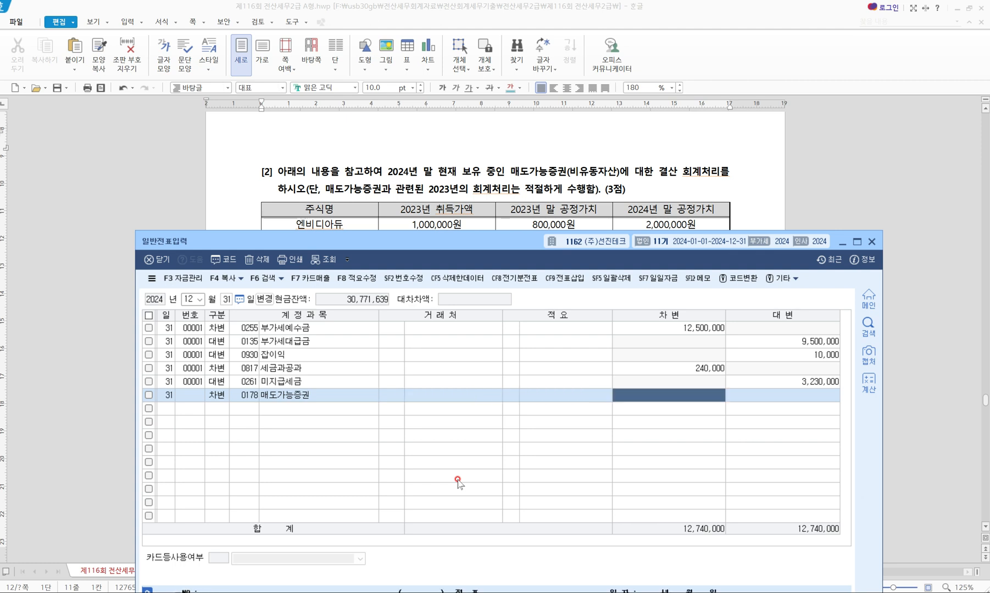
{"action": "type", "text": "1,200,000"}
{"action": "key", "text": "Return"}
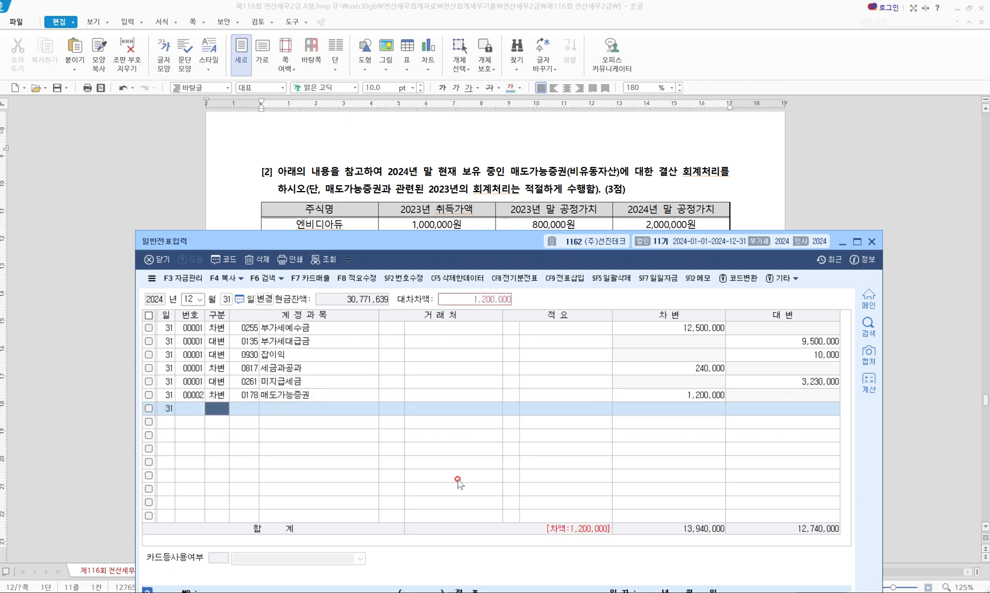
- Add a credit line for account 0395 매도가능증권평가손실 with the amount 200,000
{"action": "type", "text": "4"}
{"action": "key", "text": "Return"}
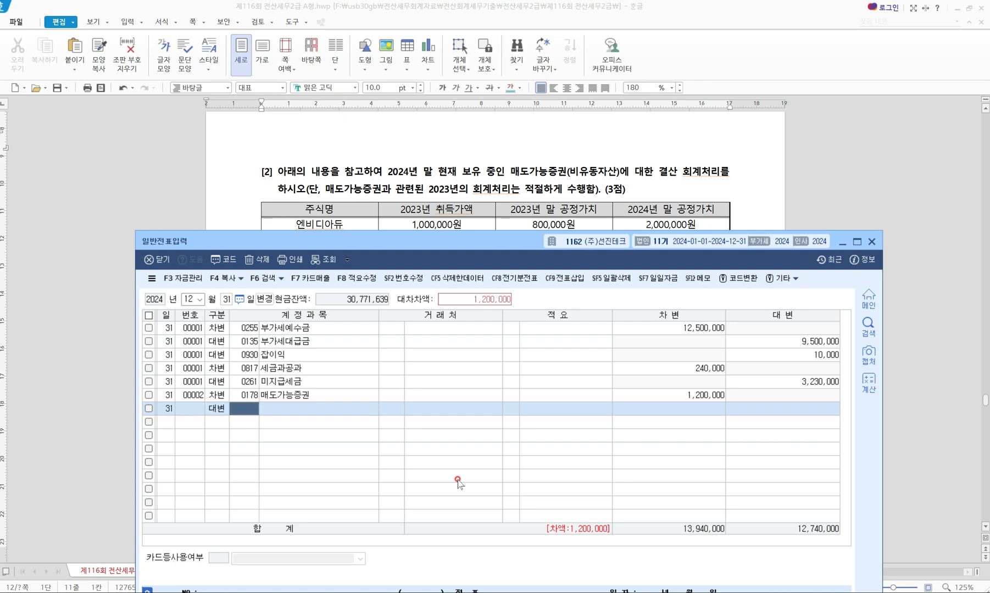
{"action": "type", "text": "매도가"}
{"action": "key", "text": "Return"}
{"action": "key", "text": "Down"}
{"action": "key", "text": "Down"}
{"action": "key", "text": "Down"}
{"action": "key", "text": "Return"}
{"action": "key", "text": "Return"}
{"action": "key", "text": "Return"}
{"action": "key", "text": "Return"}
{"action": "type", "text": "200,000"}
{"action": "key", "text": "Return"}
- Add a second credit line with account 0123 매도가능증권 and the balancing amount 1,000,000
{"action": "type", "text": "4"}
{"action": "key", "text": "Return"}
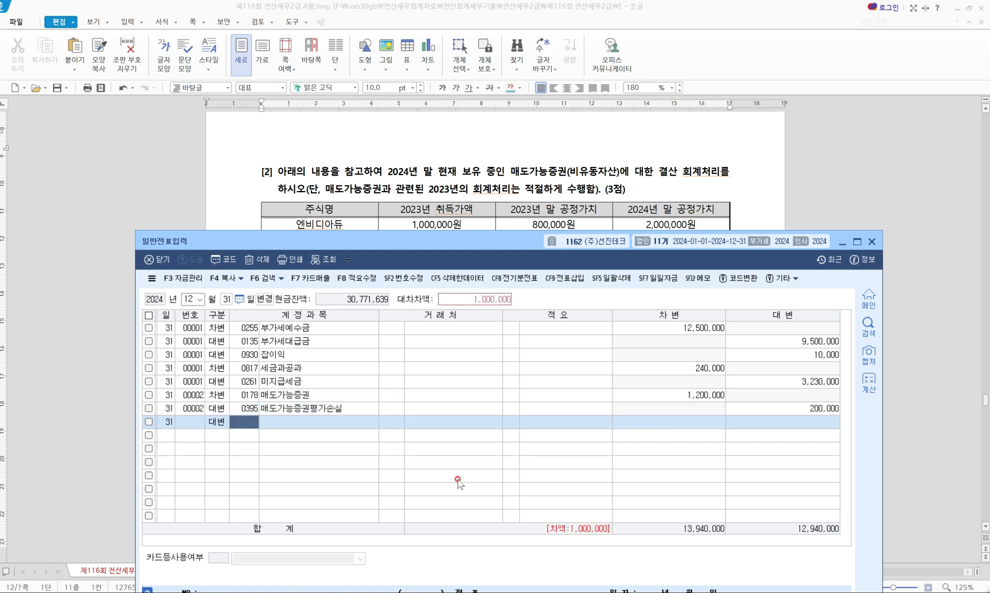
{"action": "type", "text": "123"}
{"action": "key", "text": "Return"}
{"action": "key", "text": "Return"}
{"action": "key", "text": "Return"}
{"action": "key", "text": "Return"}
{"action": "key", "text": "Return"}
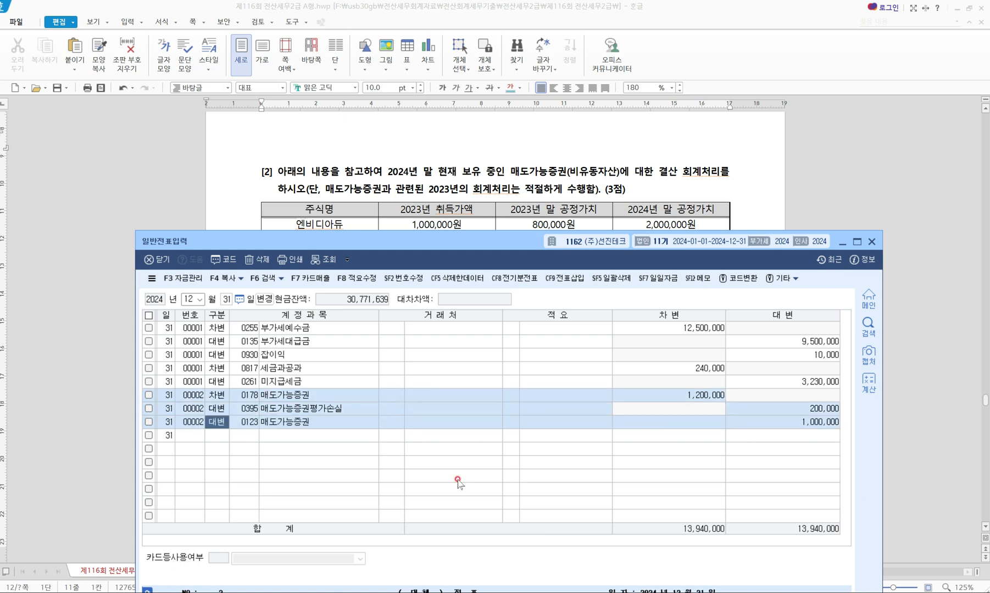
- Change the account of the 1,000,000 credit line to 0394 매도가능증권평가이익
{"action": "type", "text": "매도가"}
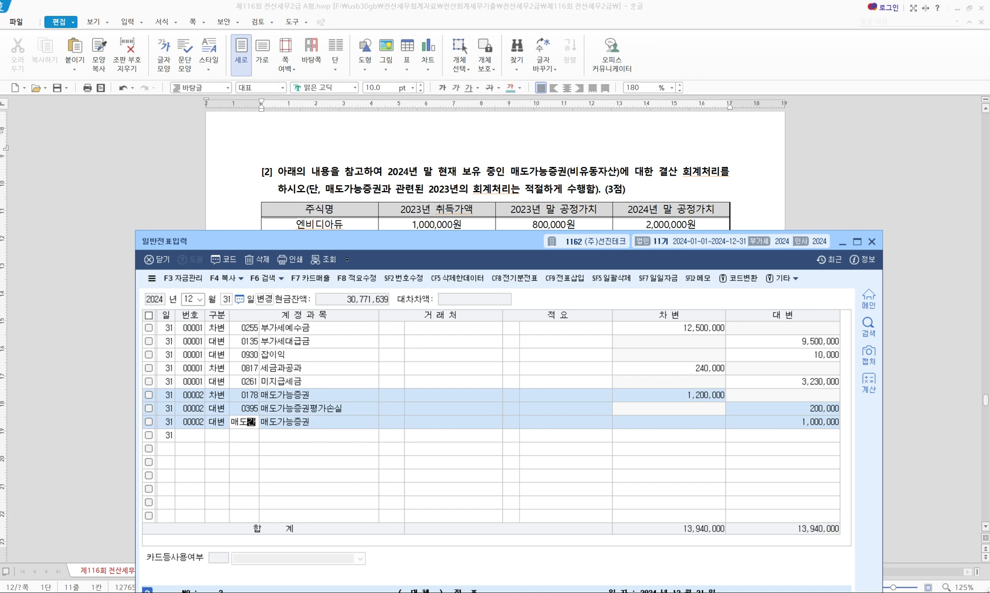
{"action": "key", "text": "Return"}
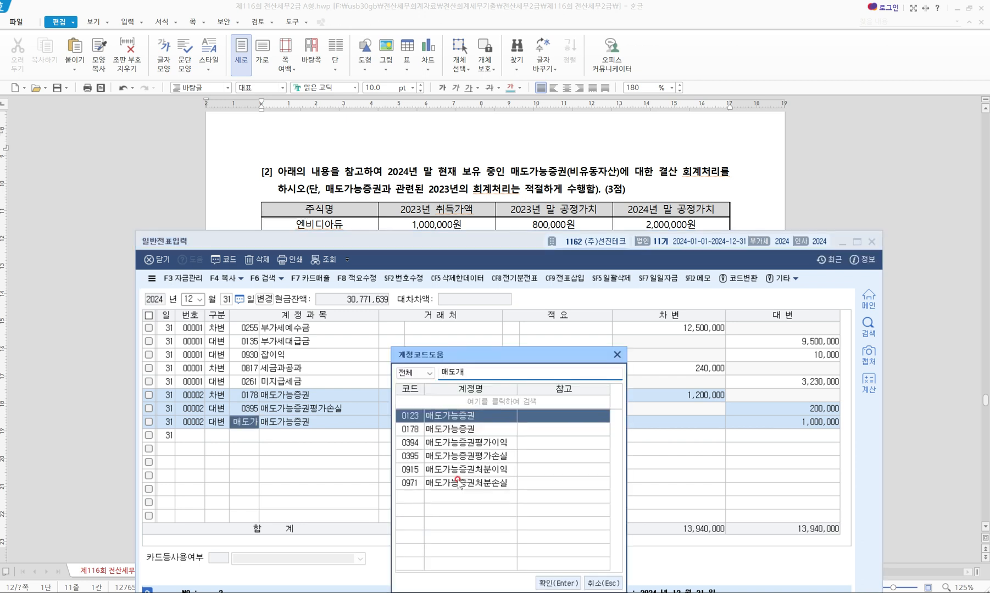
{"action": "left_click", "coordinate": [479, 444]}
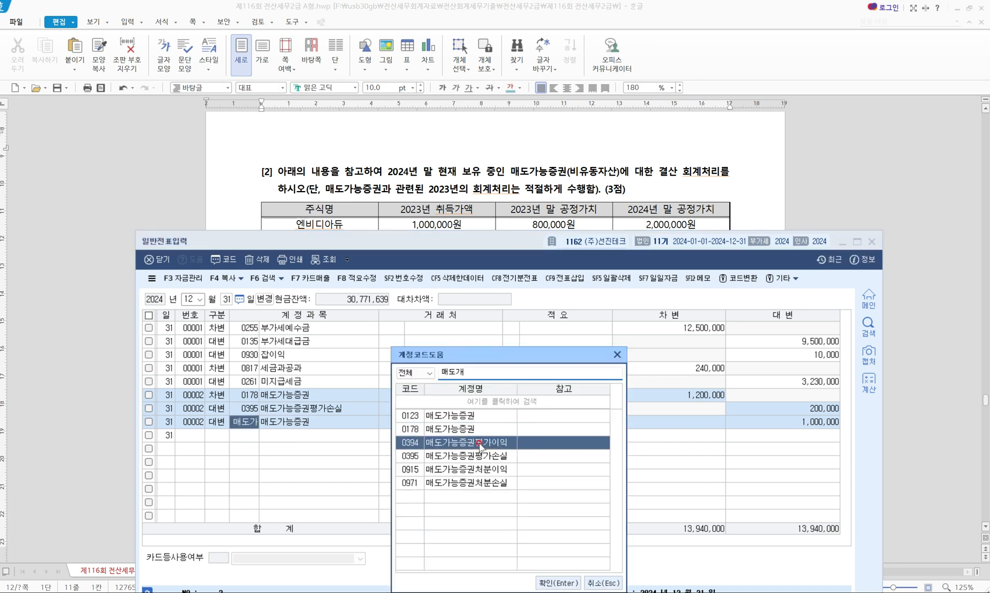
{"action": "double_click", "coordinate": [478, 443]}
{"action": "key", "text": "Return"}
{"action": "key", "text": "Return"}
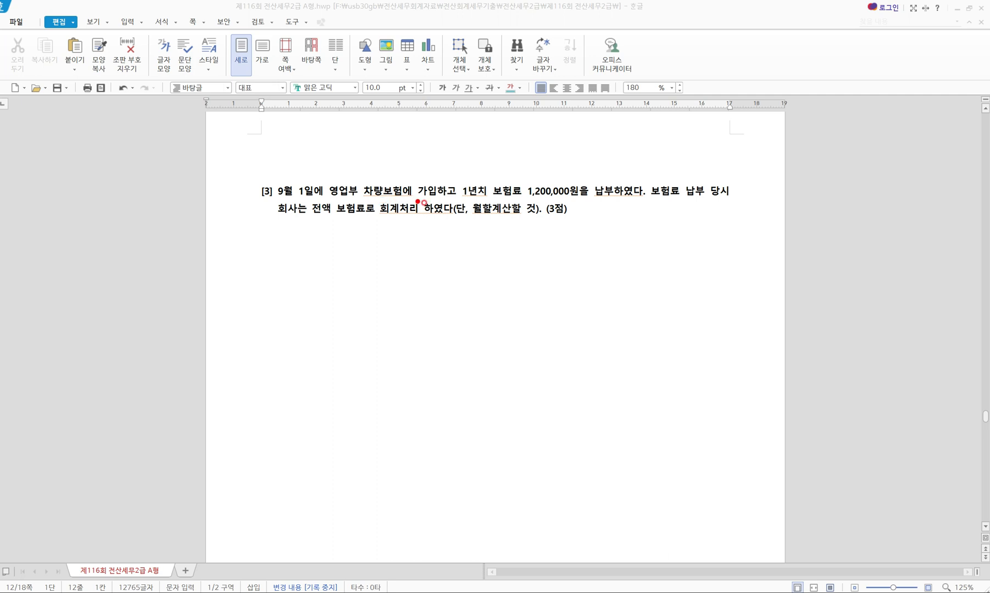
- Underline the September 1 date, the one-year premium of 1,200,000, the 보험료 treatment and the 월할계산 condition in question [3]
{"action": "left_click_drag", "start_coordinate": [277, 199], "coordinate": [317, 198]}
{"action": "left_click_drag", "start_coordinate": [463, 198], "coordinate": [610, 197]}
{"action": "left_click_drag", "start_coordinate": [335, 220], "coordinate": [536, 218]}
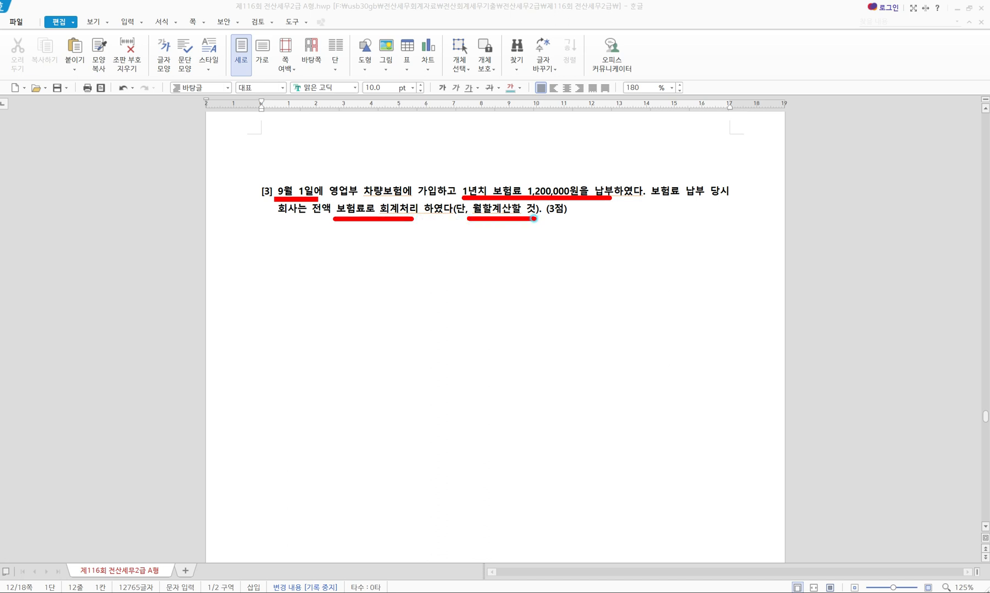
- Draw an arrow from the 보험료 treatment and add the note "당기 사용한 것으로 회계 처리"
{"action": "mouse_move", "coordinate": [356, 227]}
{"action": "left_mouse_down"}
{"action": "mouse_move", "coordinate": [357, 247]}
{"action": "mouse_move", "coordinate": [387, 252]}
{"action": "left_mouse_up"}
{"action": "type", "text": "t망기 상"}
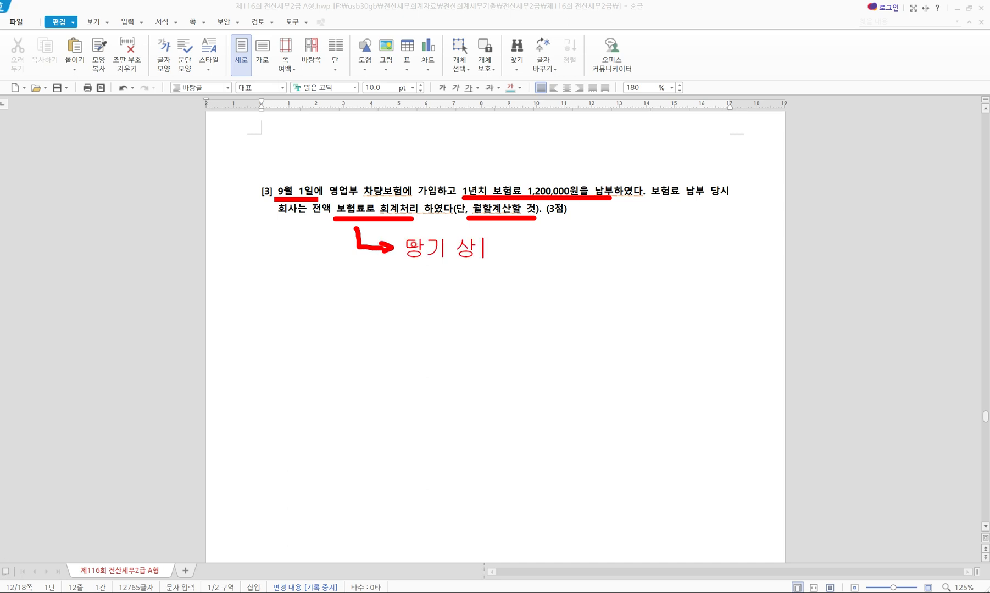
{"action": "key", "text": "BackSpace"}
{"action": "type", "text": "사용한 것으로 "}
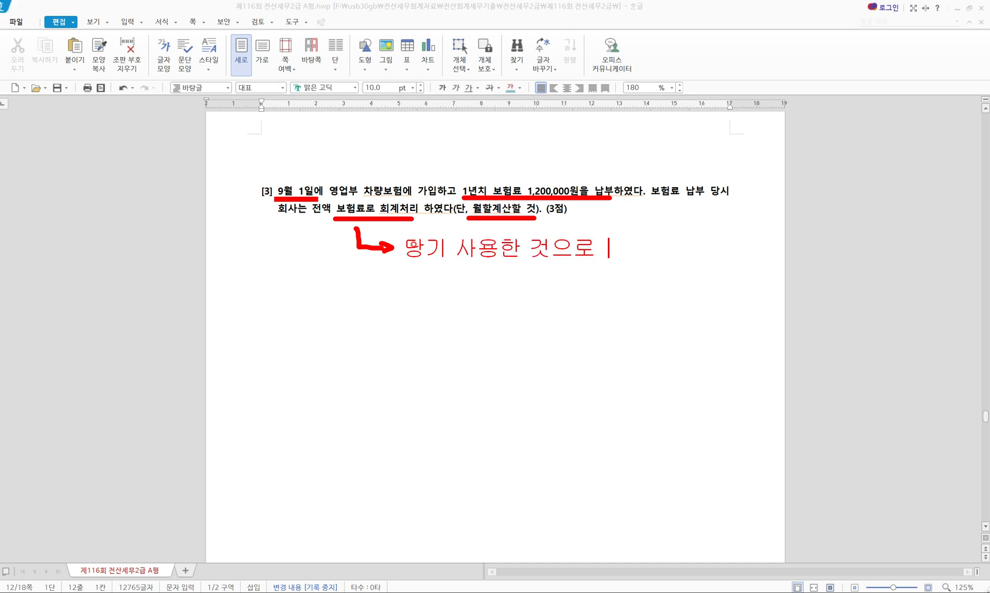
{"action": "type", "text": "회계 처리"}
{"action": "key", "text": "Return"}
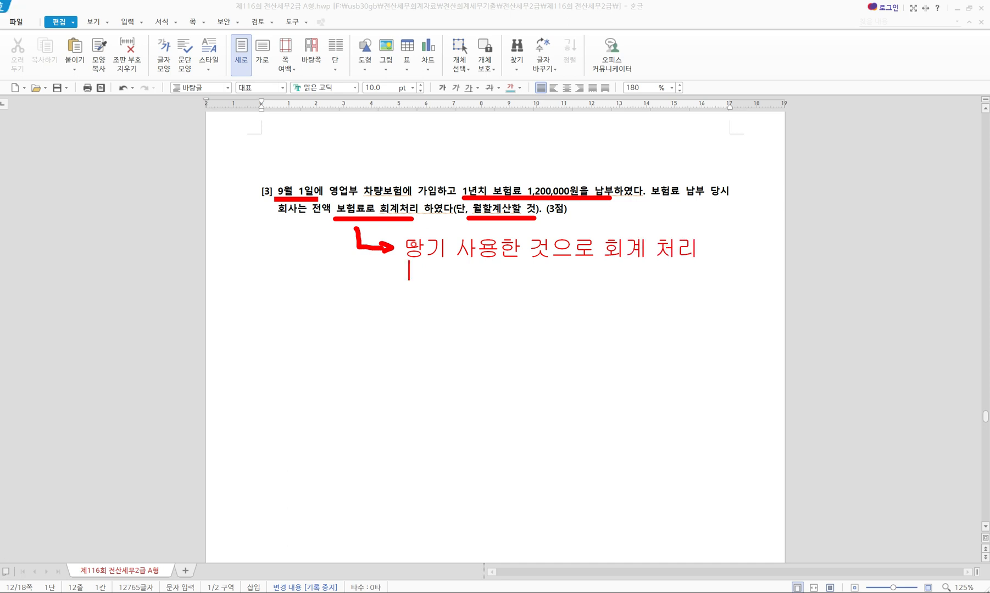
- Add the second note line "결산일 미사용한 차기분에 대해 회계 처리"
{"action": "type", "text": "결산일 "}
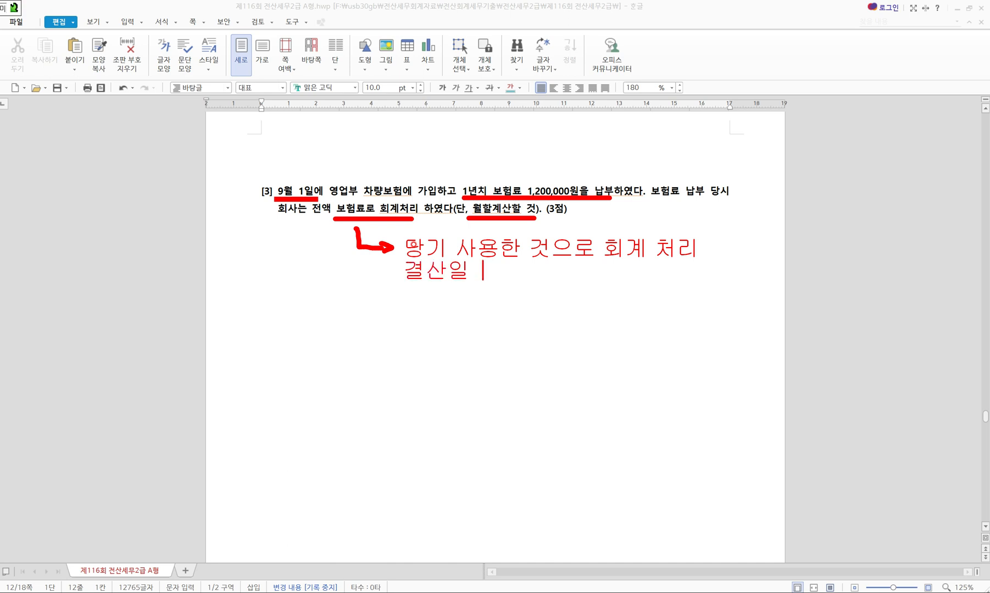
{"action": "type", "text": "미사용한 "}
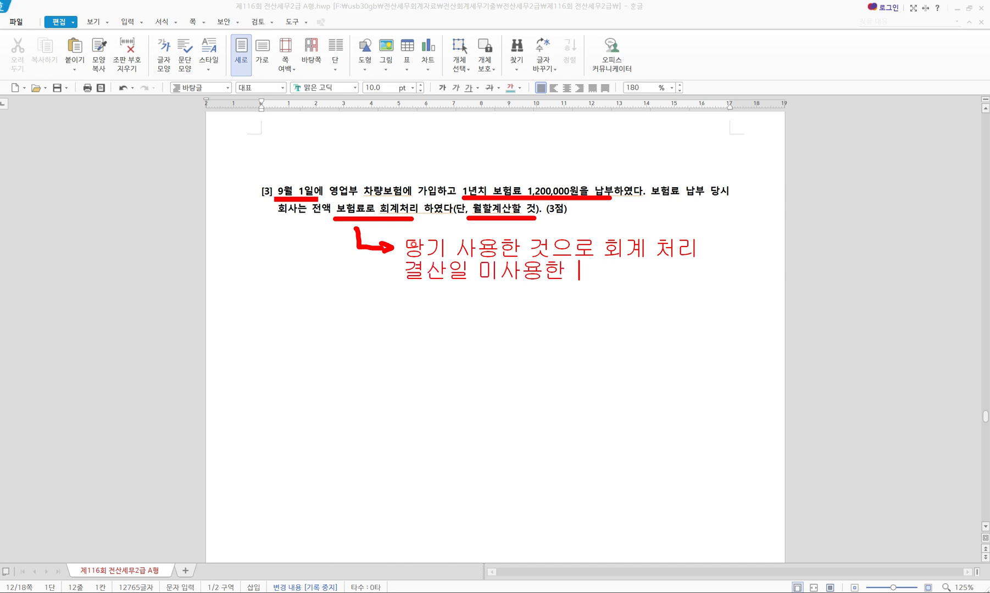
{"action": "type", "text": "차기분에 대해 회계 처리"}
{"action": "key", "text": "Return"}
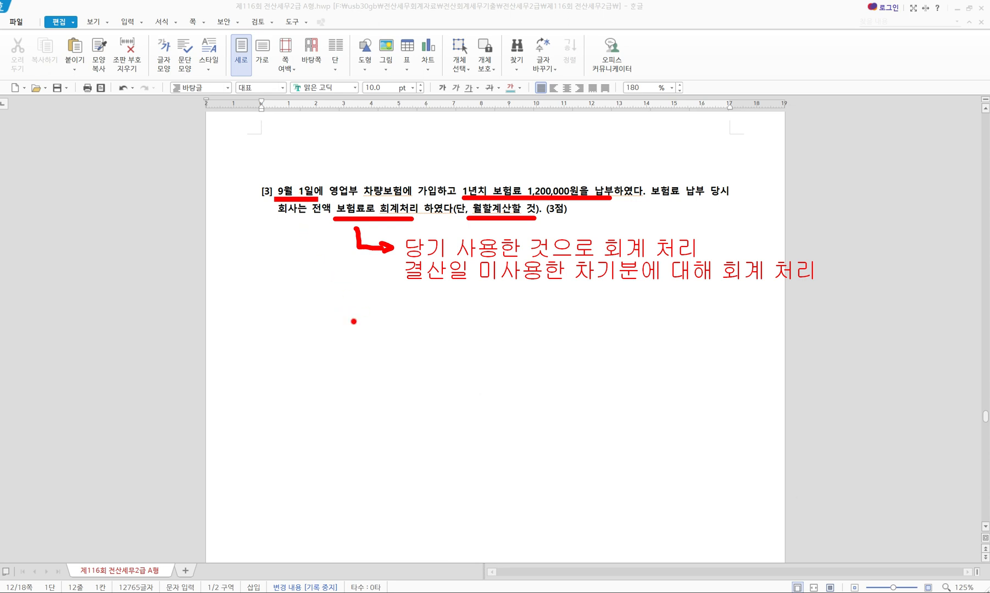
- Add the calculation note "차기분 1,200,000 * 8 / 12 =800,000" beneath the notes for question [3]
{"action": "left_click", "coordinate": [378, 319]}
{"action": "type", "text": "차기분 "}
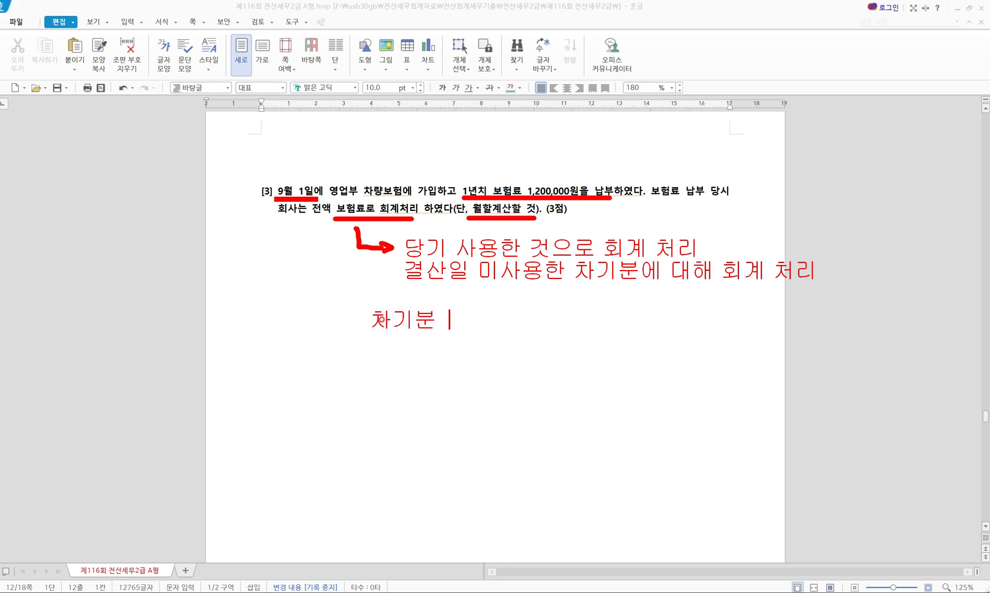
{"action": "type", "text": "1,200,000  * "}
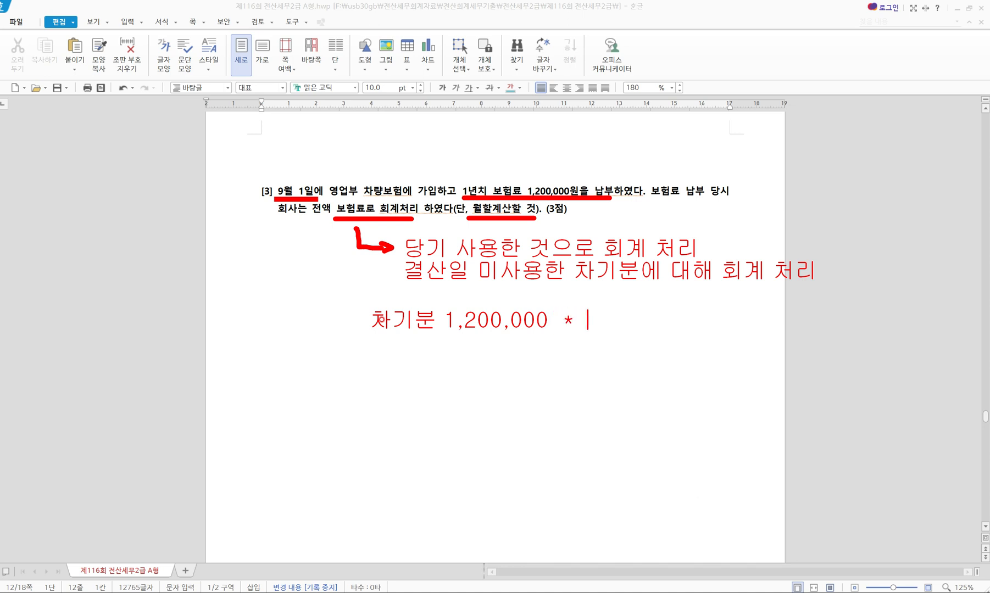
{"action": "type", "text": "*"}
{"action": "key", "text": "BackSpace"}
{"action": "type", "text": "8 "}
{"action": "type", "text": "/ 12"}
{"action": "type", "text": " ="}
{"action": "type", "text": "t"}
{"action": "type", "text": "800,000"}
{"action": "key", "text": "Return"}
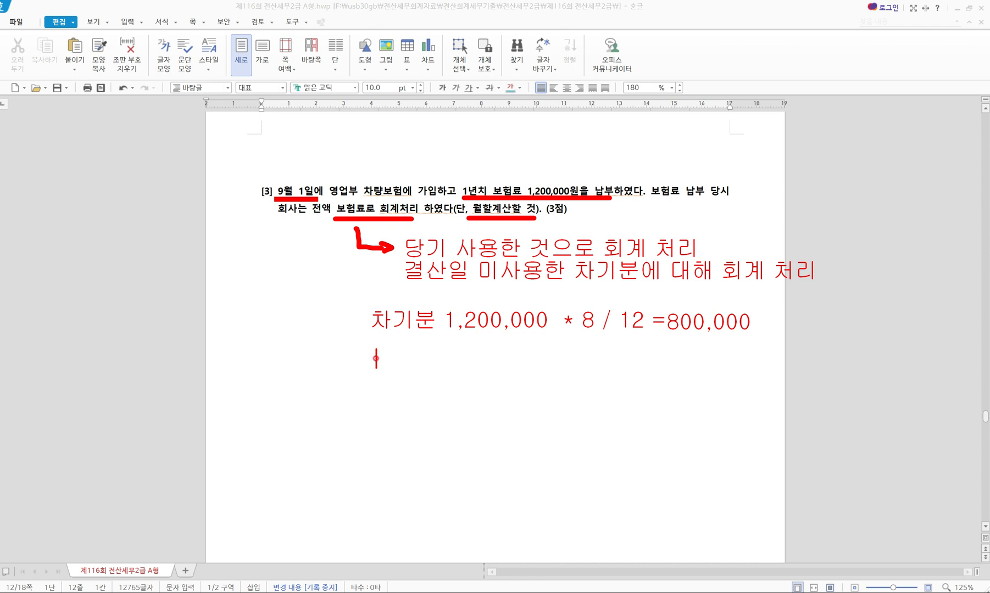
- Write the adjusting entry note "선급비용 800,000 / 보험료 (판) 800,000" under the calculation and close the annotation
{"action": "type", "text": "선"}
{"action": "type", "text": "급빙"}
{"action": "type", "text": "ㅇ"}
{"action": "key", "text": "BackSpace"}
{"action": "key", "text": "BackSpace"}
{"action": "type", "text": "비용 "}
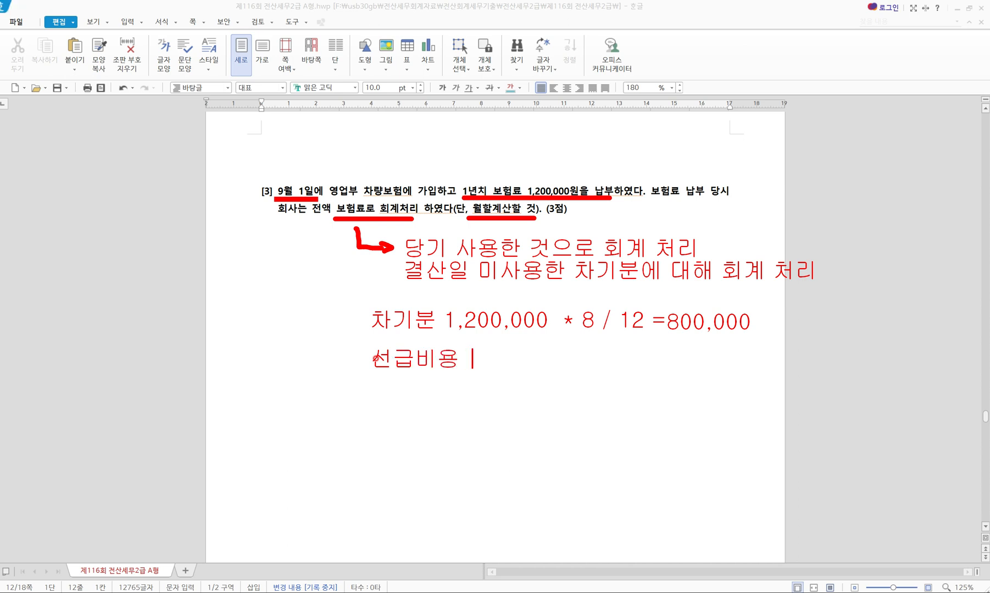
{"action": "type", "text": "800,"}
{"action": "key", "text": "BackSpace"}
{"action": "type", "text": "0,000  /  "}
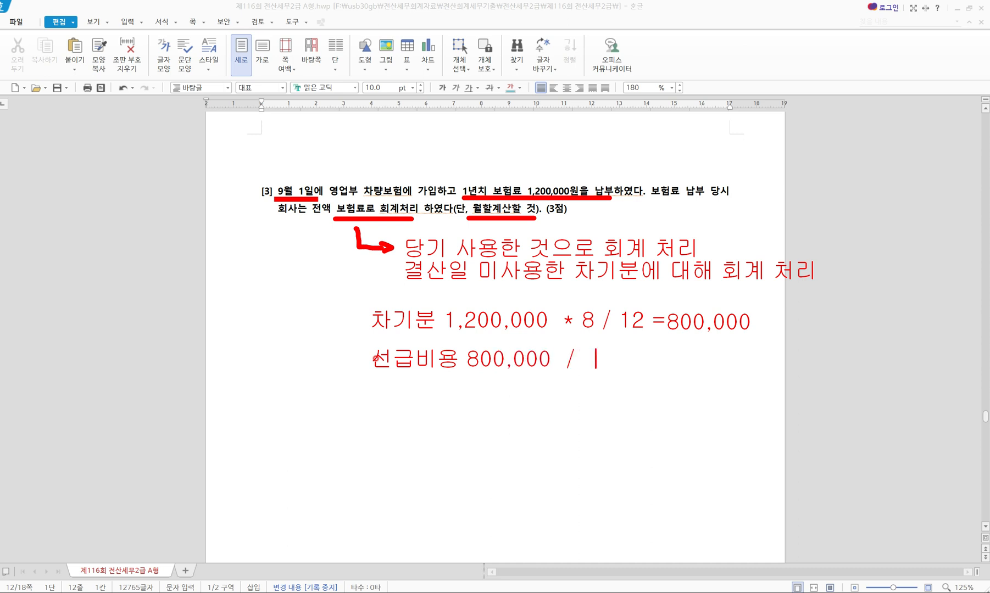
{"action": "type", "text": "보험료 "}
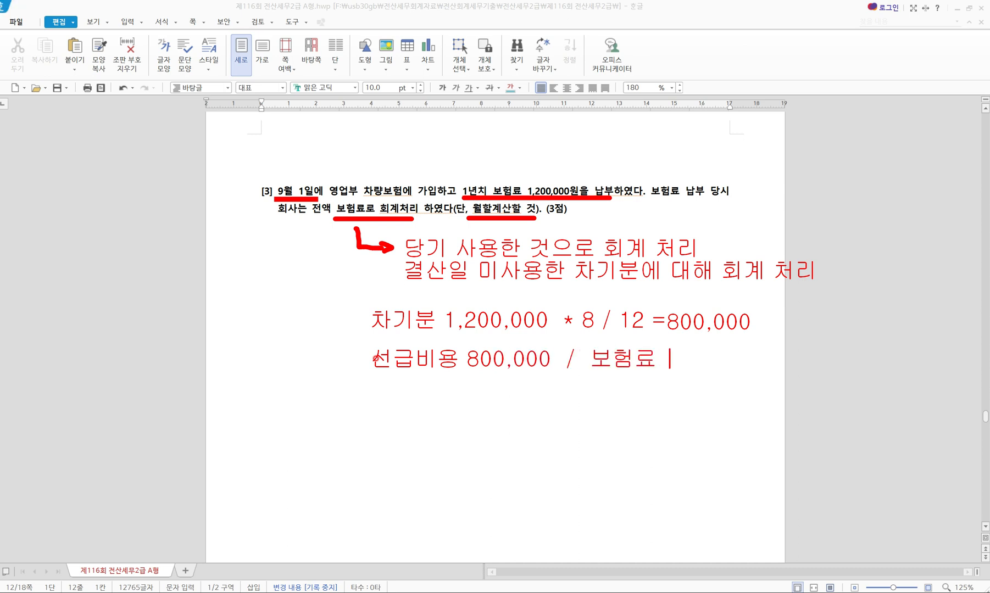
{"action": "type", "text": "(판) 800,000"}
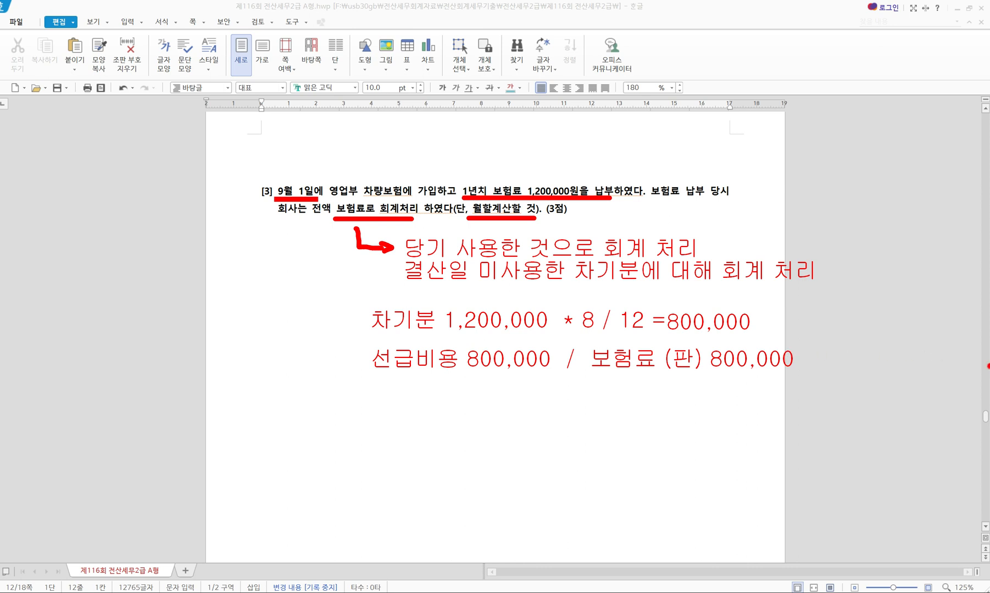
{"action": "key", "text": "Escape"}
- Switch to KcLep's 일반전표입력 and add a December 31 debit line for 0133 선급비용 of 800,000
{"action": "key", "text": "alt+Tab"}
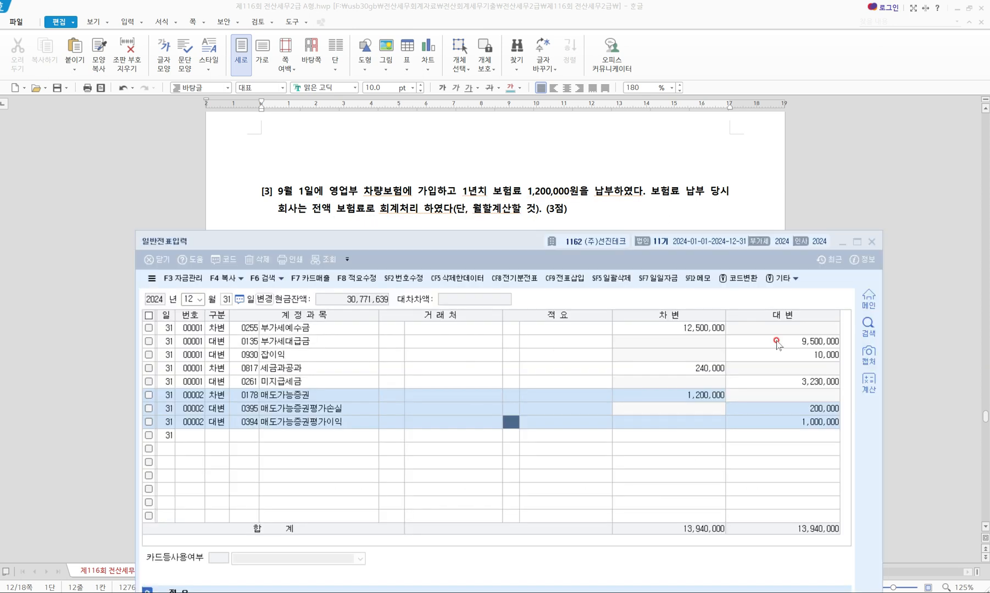
{"action": "left_click", "coordinate": [216, 435]}
{"action": "type", "text": "3"}
{"action": "key", "text": "Return"}
{"action": "type", "text": "선급비"}
{"action": "key", "text": "Return"}
{"action": "key", "text": "Return"}
{"action": "key", "text": "Return"}
{"action": "key", "text": "Return"}
{"action": "key", "text": "Return"}
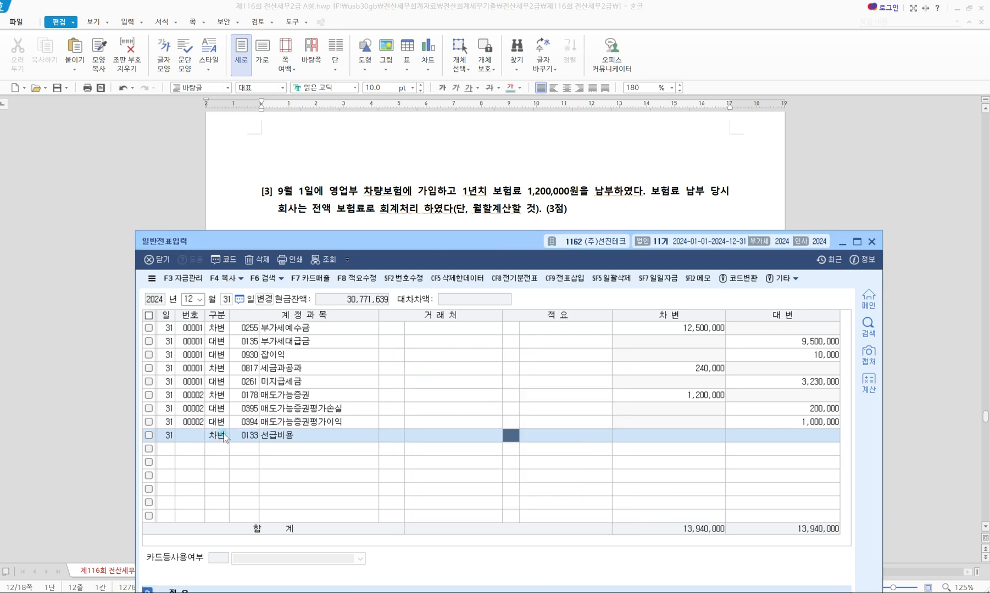
{"action": "type", "text": "8000000"}
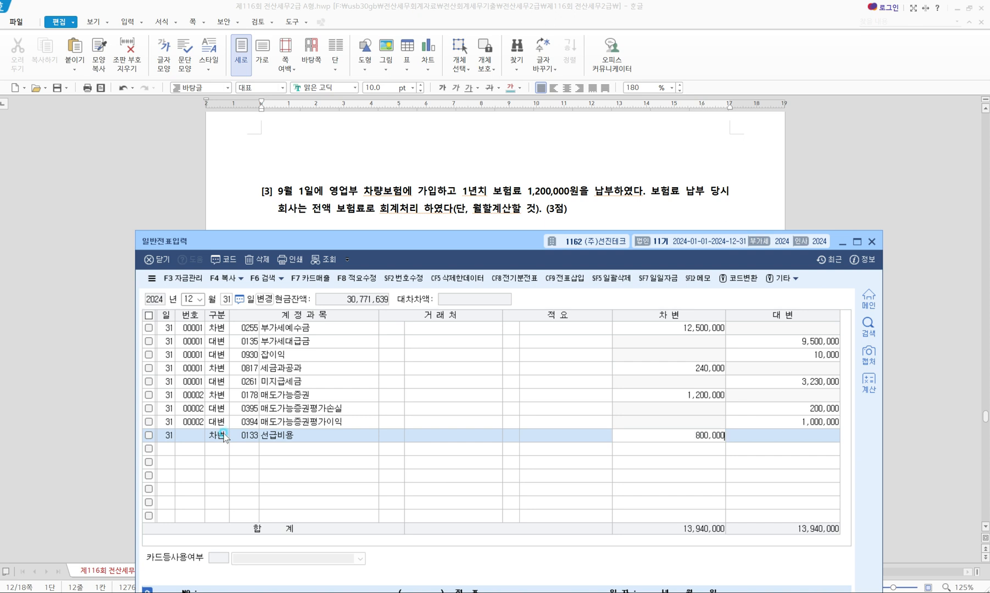
{"action": "key", "text": "Return"}
- Add the matching credit line with account 0821 보험료 (판매관리비) for 800,000
{"action": "type", "text": "4"}
{"action": "key", "text": "Return"}
{"action": "type", "text": "보험료"}
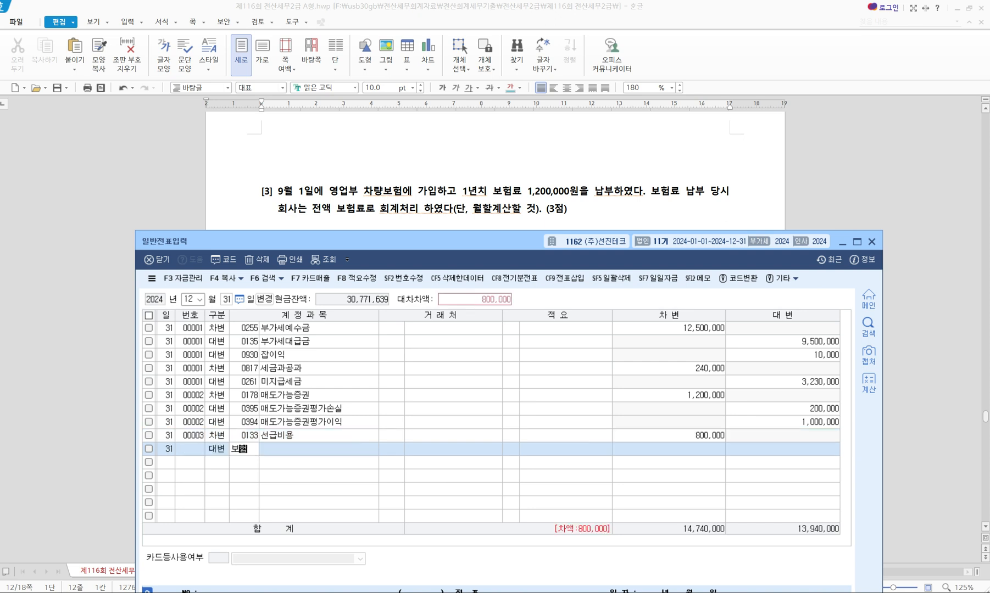
{"action": "key", "text": "Return"}
{"action": "key", "text": "Down"}
{"action": "key", "text": "Down"}
{"action": "key", "text": "Down"}
{"action": "key", "text": "Down"}
{"action": "key", "text": "Down"}
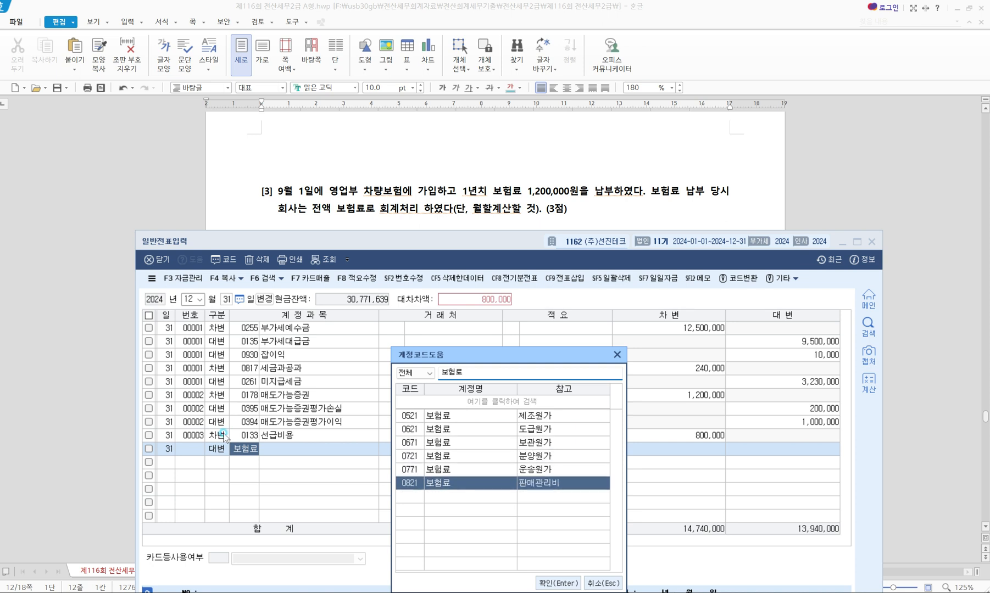
{"action": "key", "text": "Return"}
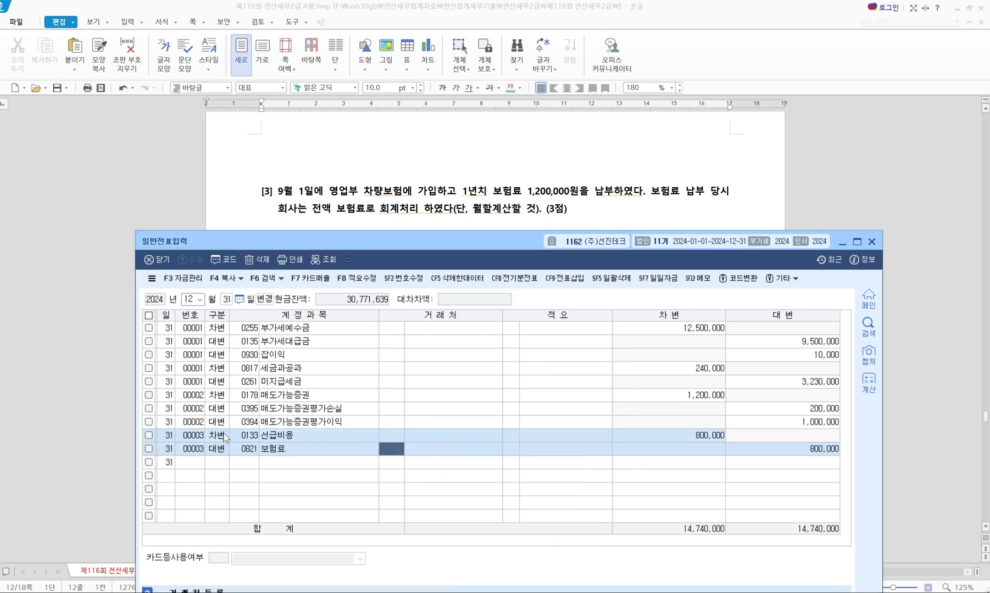
{"action": "key", "text": "Return"}
{"action": "key", "text": "Return"}
{"action": "key", "text": "Return"}
{"action": "key", "text": "Return"}
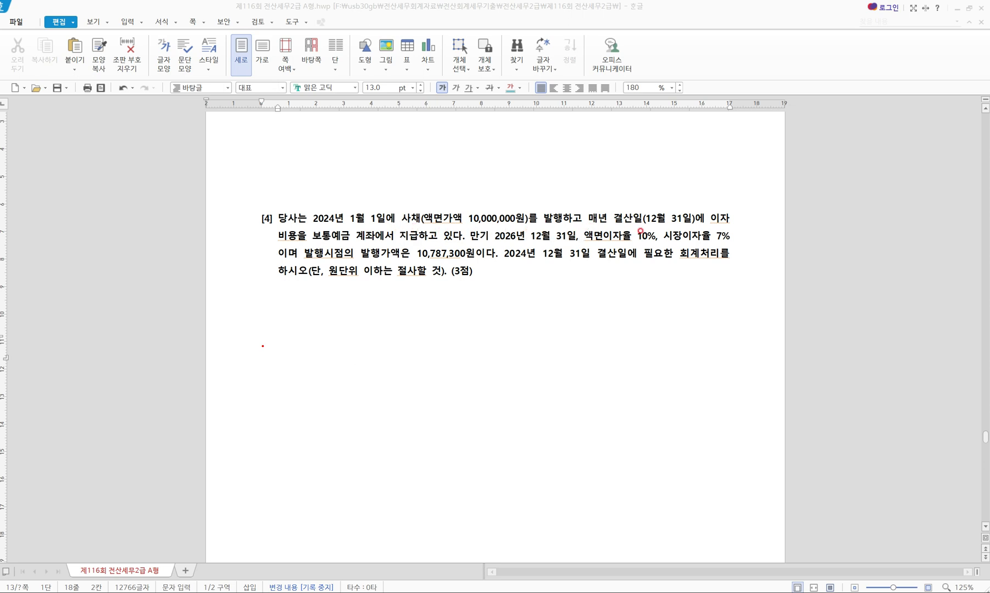
- In question [4], underline the December 31 interest payment from 보통예금, the 2026 maturity, both interest rates and the 10,787,300 issue price
{"action": "left_click_drag", "start_coordinate": [641, 225], "coordinate": [731, 226]}
{"action": "left_click_drag", "start_coordinate": [276, 242], "coordinate": [415, 242]}
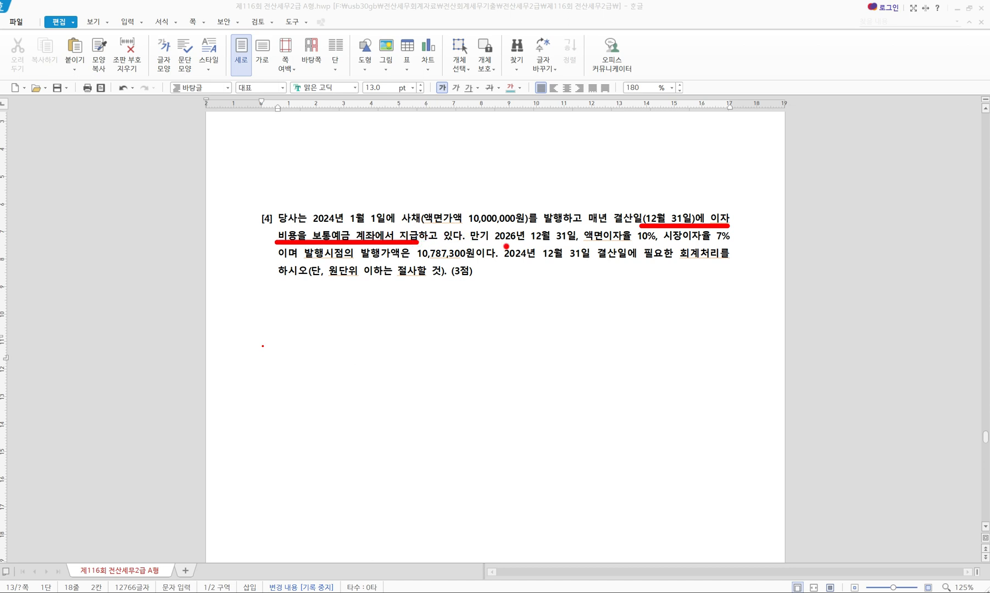
{"action": "mouse_move", "coordinate": [497, 244]}
{"action": "left_mouse_down"}
{"action": "mouse_move", "coordinate": [605, 244]}
{"action": "mouse_move", "coordinate": [577, 245]}
{"action": "left_mouse_up"}
{"action": "left_click_drag", "start_coordinate": [462, 242], "coordinate": [493, 243]}
{"action": "left_click_drag", "start_coordinate": [590, 244], "coordinate": [724, 243]}
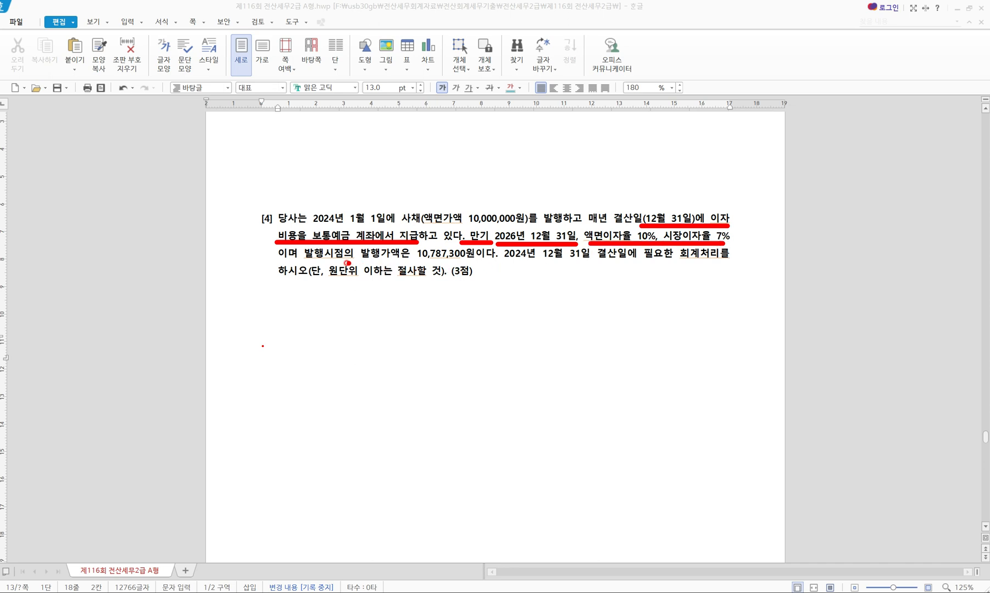
{"action": "left_click_drag", "start_coordinate": [355, 262], "coordinate": [479, 262]}
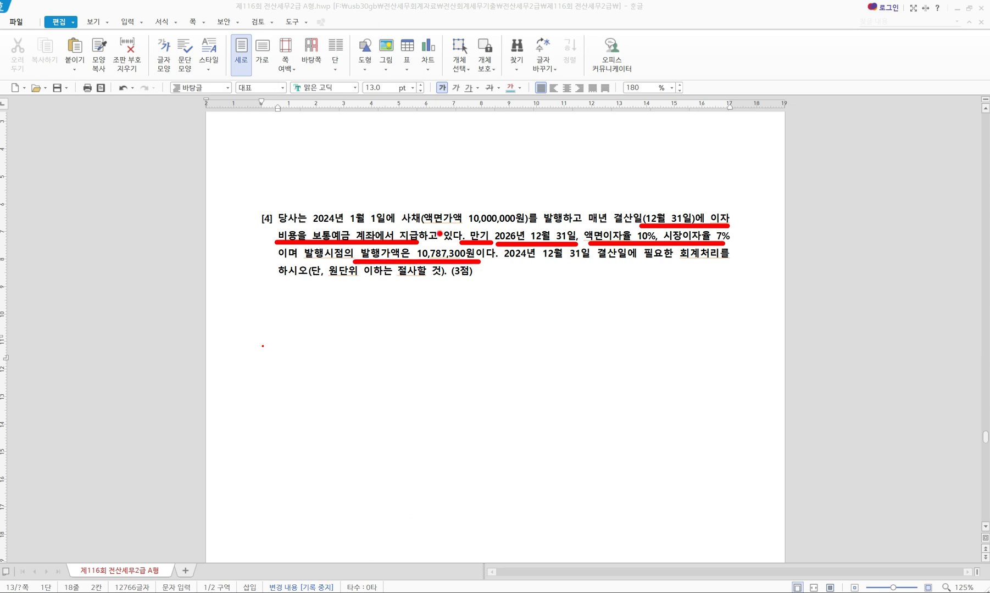
- Check-mark the 10,000,000 face value, draw a blue curve by the interest rates and an arrow from the issue price, then close the annotation
{"action": "left_click_drag", "start_coordinate": [474, 198], "coordinate": [487, 195]}
{"action": "mouse_move", "coordinate": [654, 230]}
{"action": "left_mouse_down"}
{"action": "mouse_move", "coordinate": [668, 246]}
{"action": "mouse_move", "coordinate": [662, 265]}
{"action": "left_mouse_up"}
{"action": "mouse_move", "coordinate": [462, 273]}
{"action": "left_mouse_down"}
{"action": "mouse_move", "coordinate": [611, 256]}
{"action": "mouse_move", "coordinate": [616, 273]}
{"action": "left_mouse_up"}
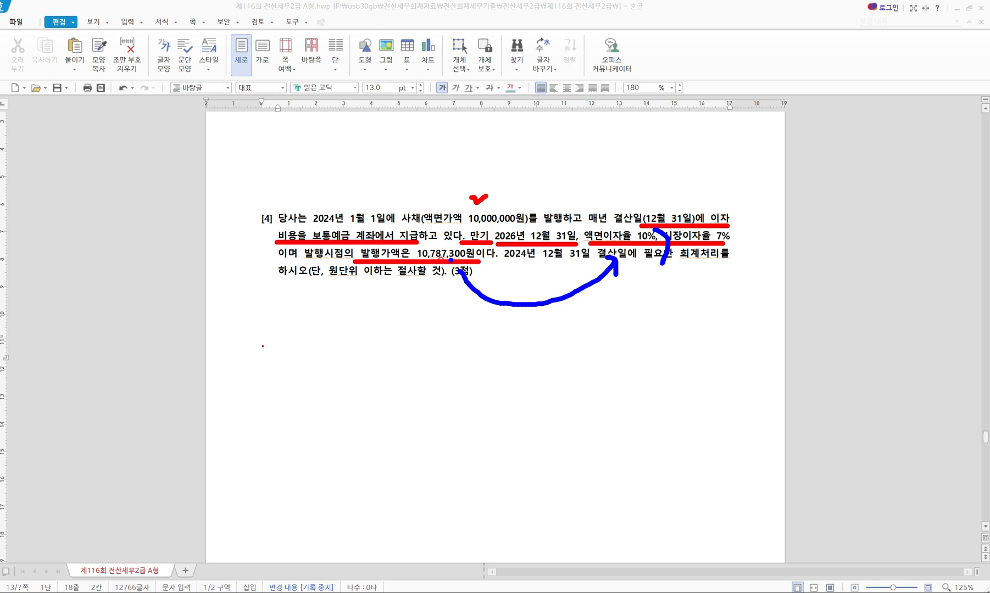
{"action": "mouse_move", "coordinate": [448, 263]}
{"action": "left_mouse_down"}
{"action": "mouse_move", "coordinate": [445, 239]}
{"action": "mouse_move", "coordinate": [452, 261]}
{"action": "left_mouse_up"}
{"action": "key", "text": "Escape"}
- Write the line "액면이자 = 10,000,000 * 10% = 1,000,000" in the document below question [4]
{"action": "left_click", "coordinate": [281, 370]}
{"action": "type", "text": "이"}
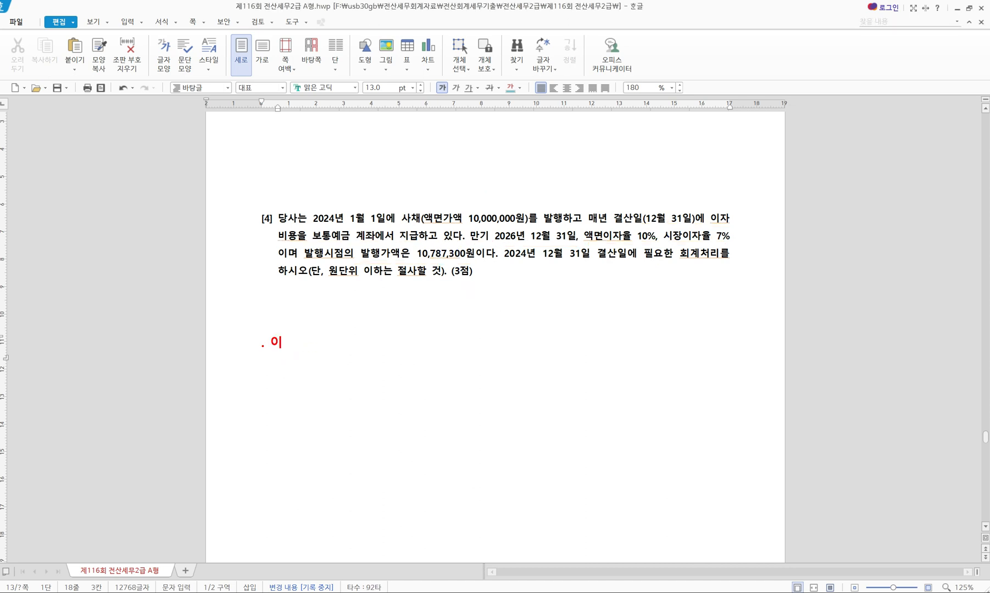
{"action": "key", "text": "BackSpace"}
{"action": "type", "text": "액면이자"}
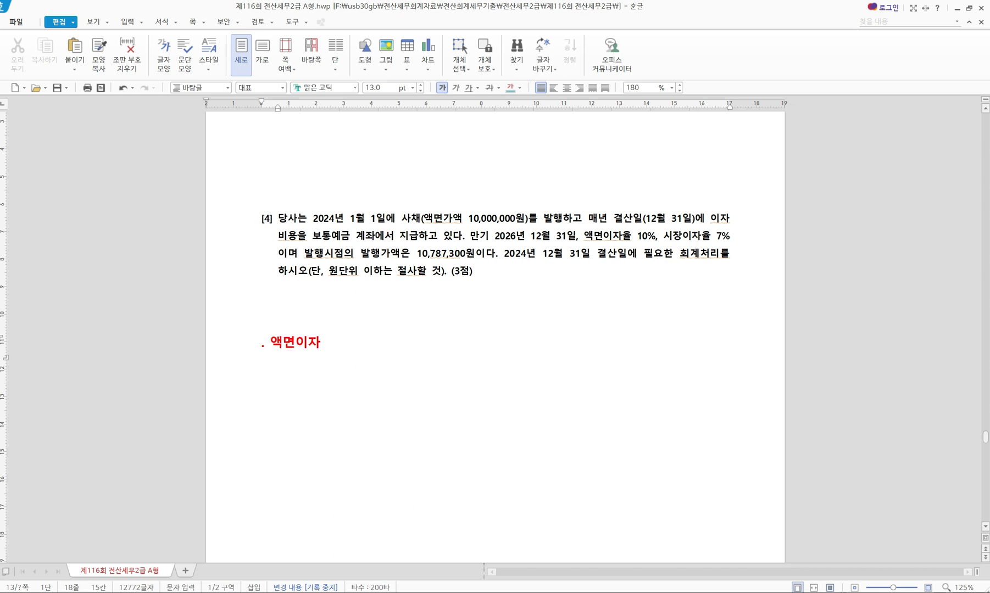
{"action": "type", "text": " = 10,000,000   *  "}
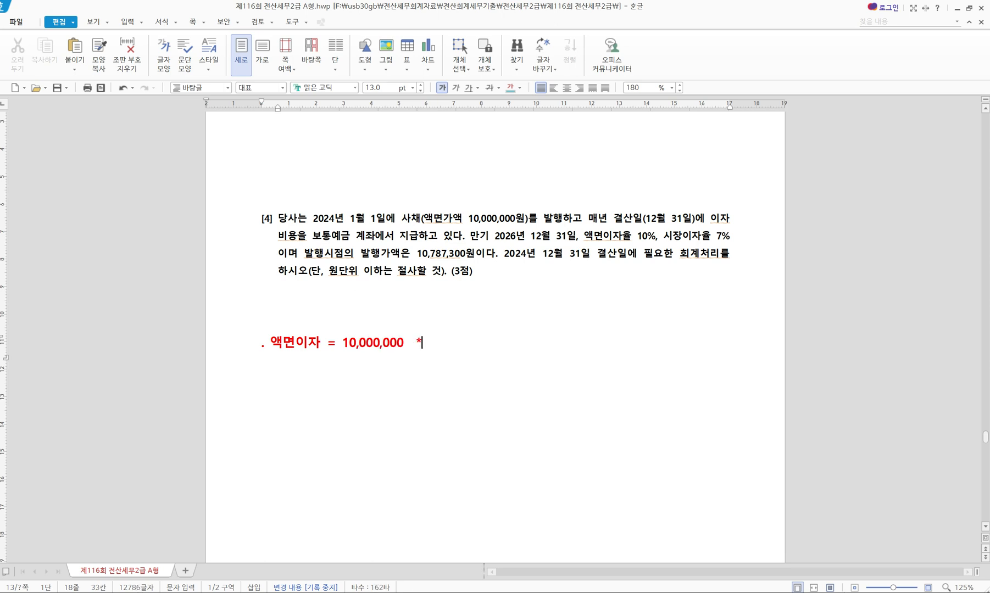
{"action": "type", "text": "10% = 1,000,000"}
{"action": "key", "text": "Return"}
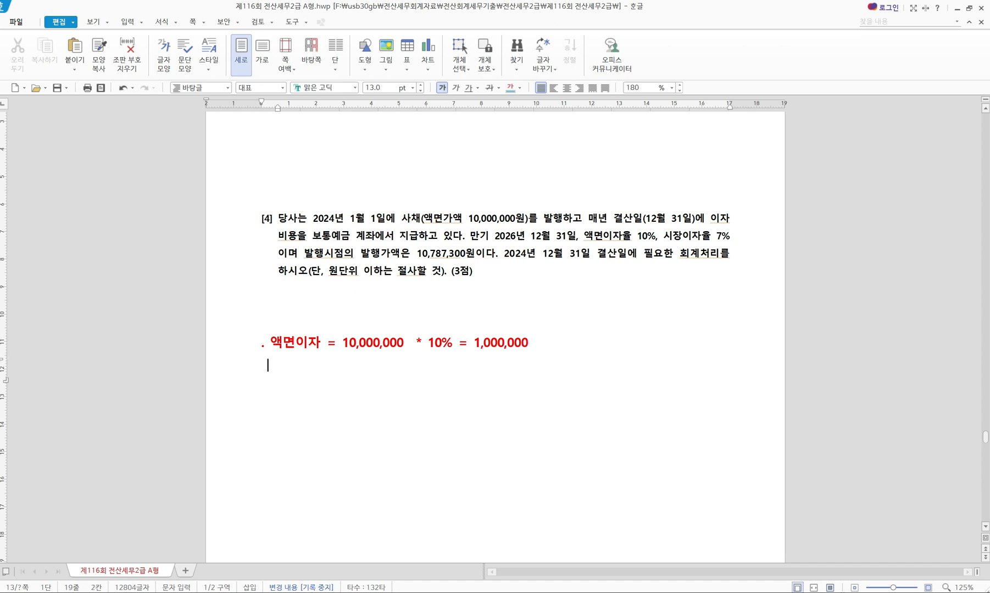
- Start the next line with the interest expense formula "이자비용 = 10,787,300 * 7% ="
{"action": "type", "text": "이자비용 ="}
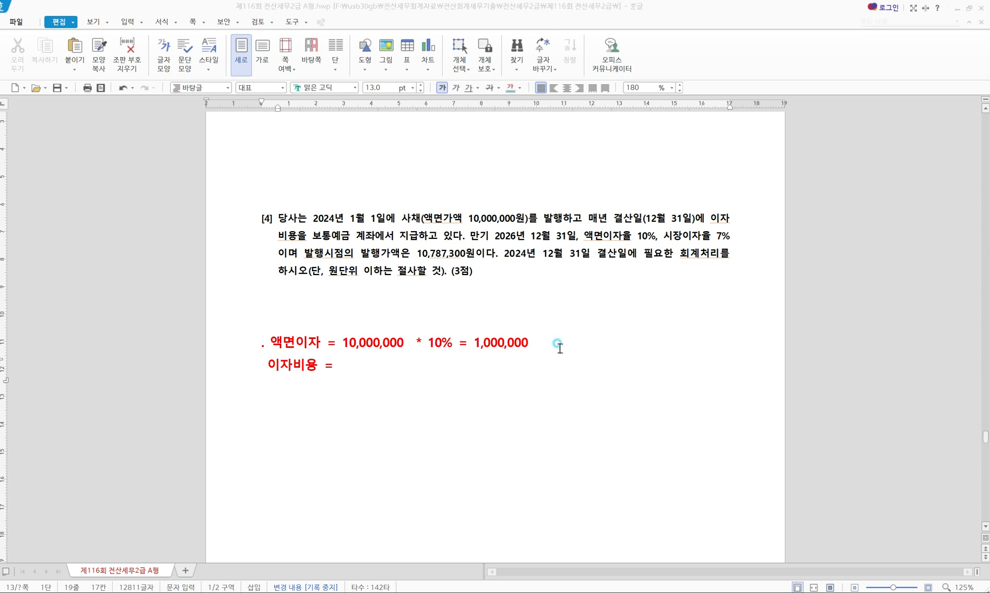
{"action": "left_click", "coordinate": [353, 386]}
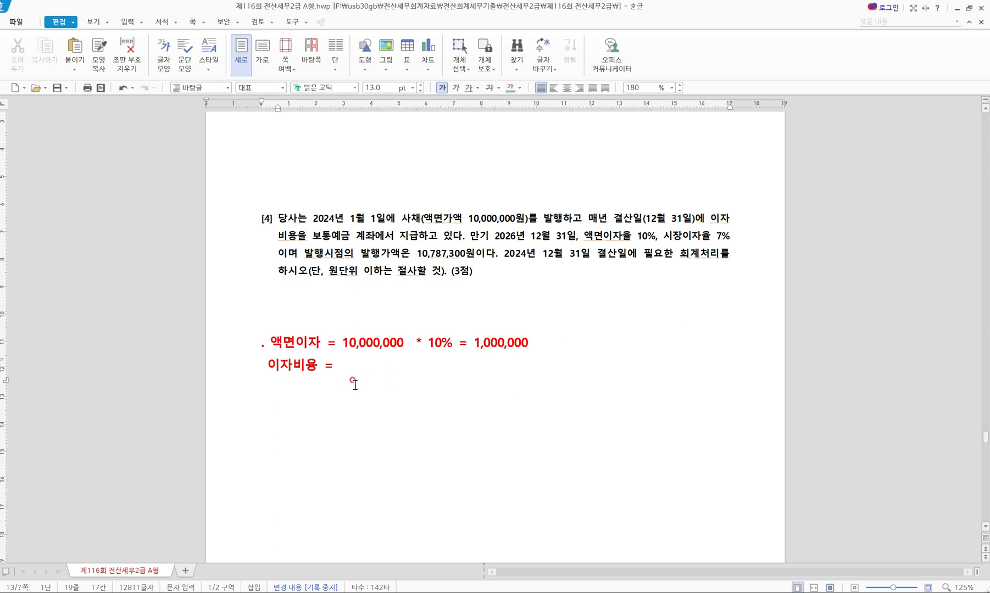
{"action": "type", "text": "10,787,3000,"}
{"action": "key", "text": "BackSpace"}
{"action": "type", "text": "7%   ="}
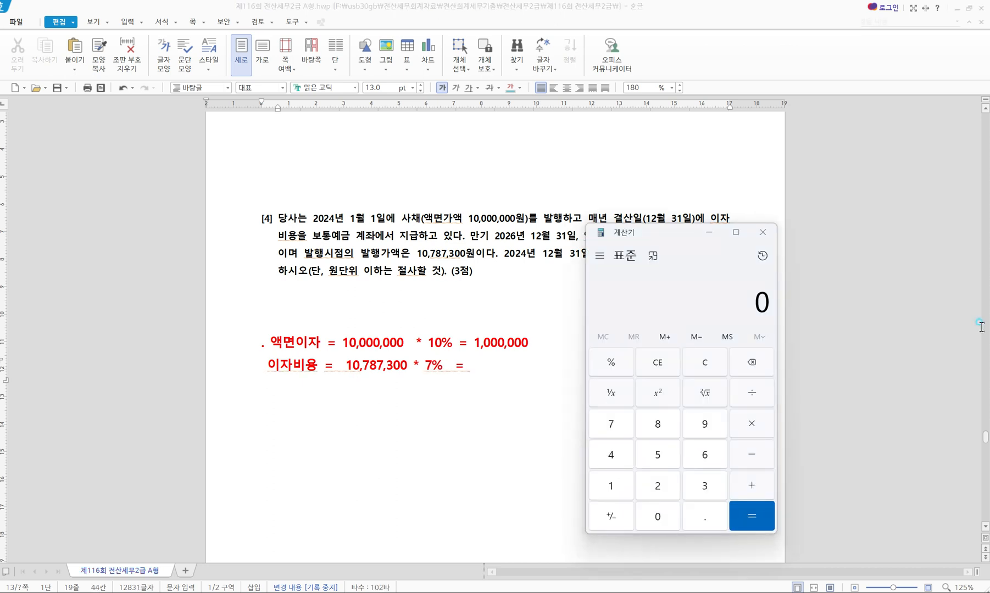
- Calculate 10,787,300 × 7% in the calculator and add the result 755,111 to the 이자비용 line
{"action": "left_click", "coordinate": [669, 233]}
{"action": "left_click", "coordinate": [673, 232]}
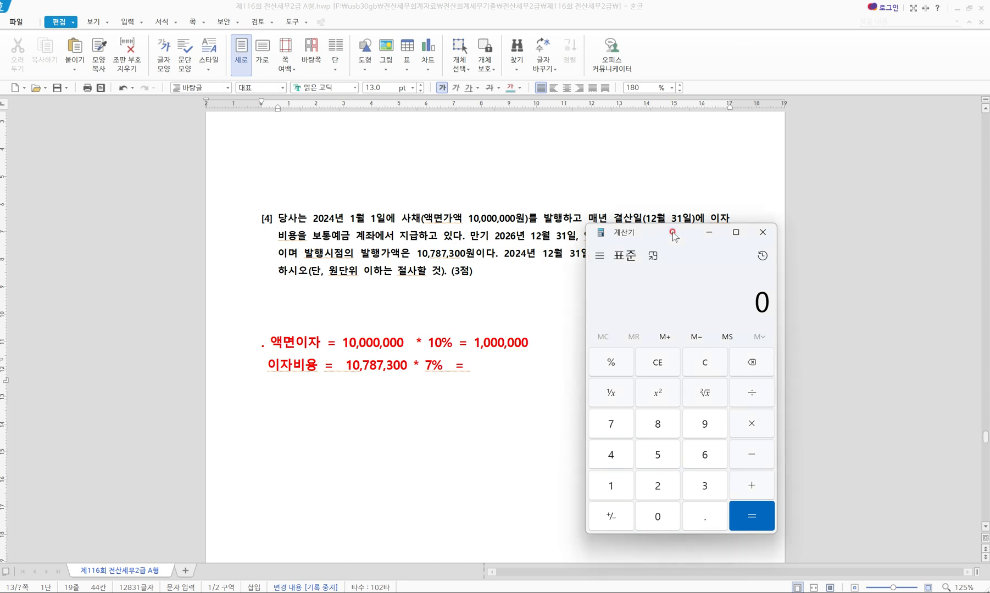
{"action": "type", "text": "10787300"}
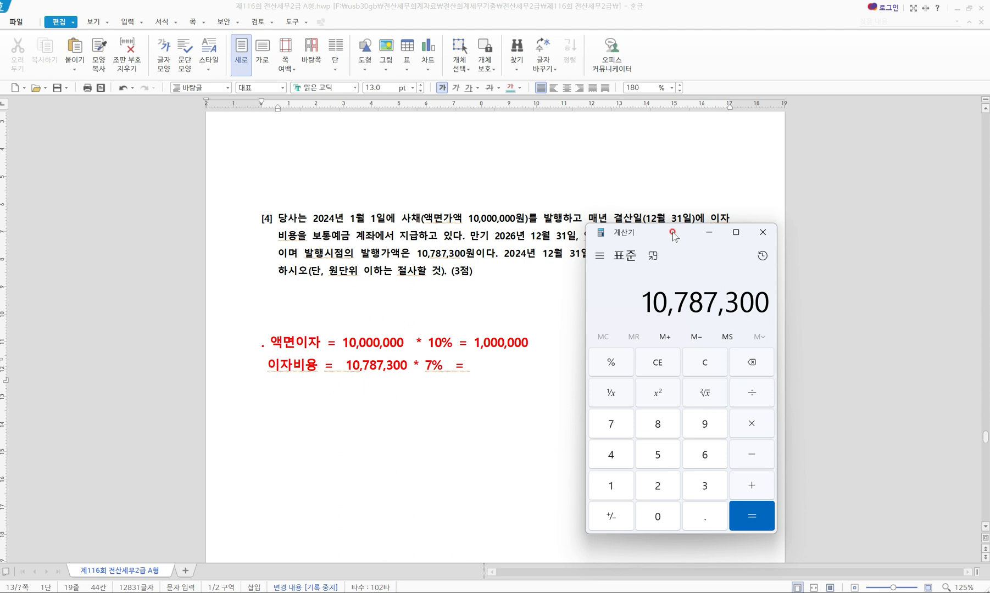
{"action": "type", "text": "*7"}
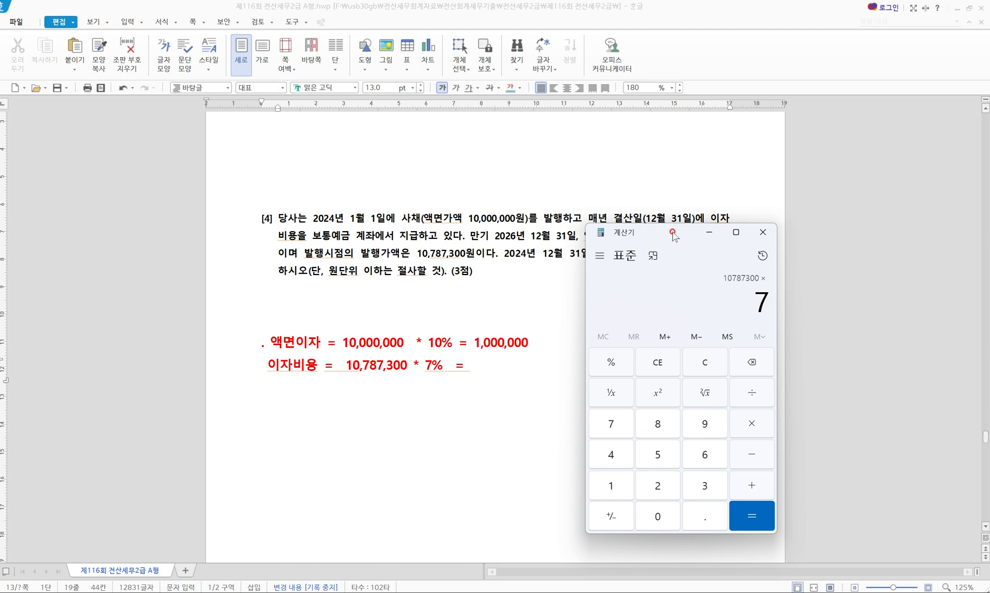
{"action": "type", "text": "%"}
{"action": "key", "text": "Return"}
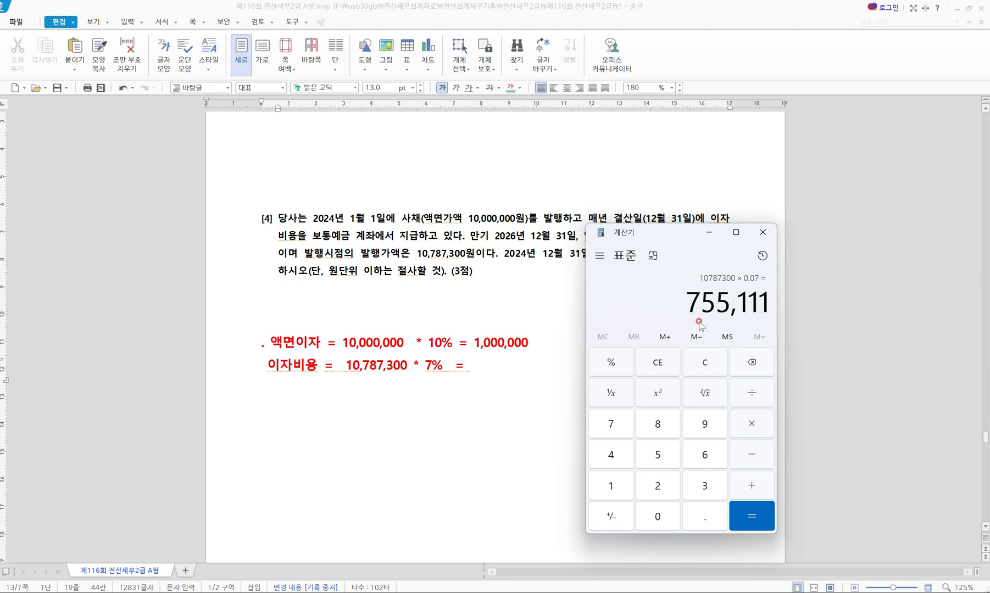
{"action": "left_click", "coordinate": [476, 402]}
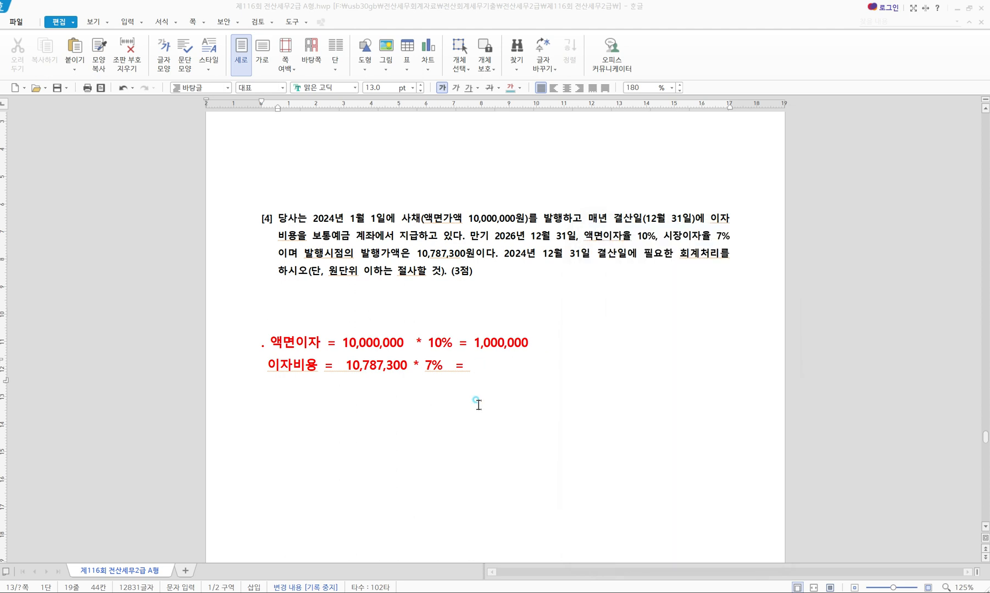
{"action": "type", "text": "755,111"}
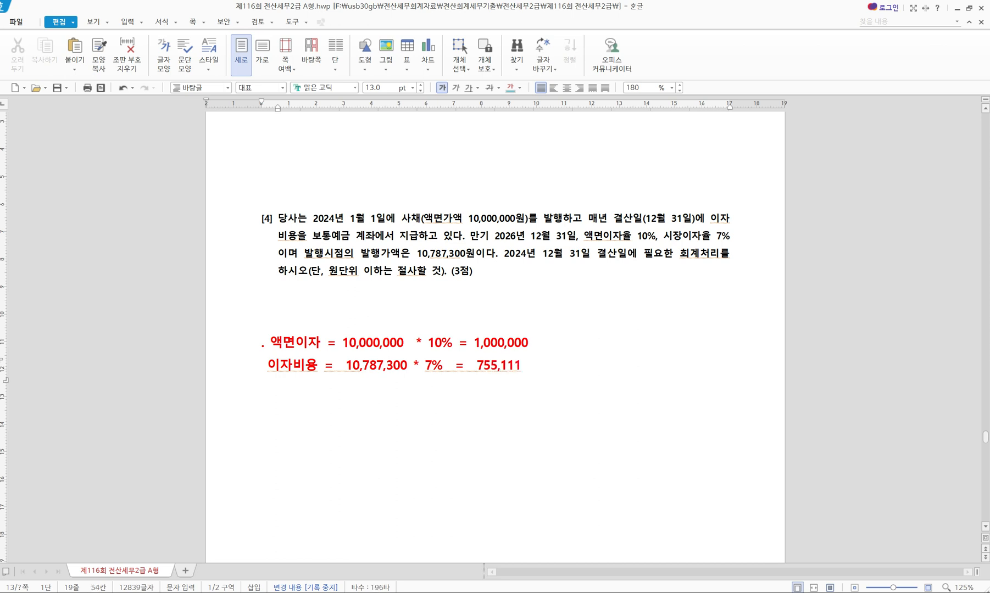
- Write the journal entry line "이자비용 755,111 / 보통예금 1,000,000" a few lines below the interest calculations
{"action": "key", "text": "Return"}
{"action": "key", "text": "Return"}
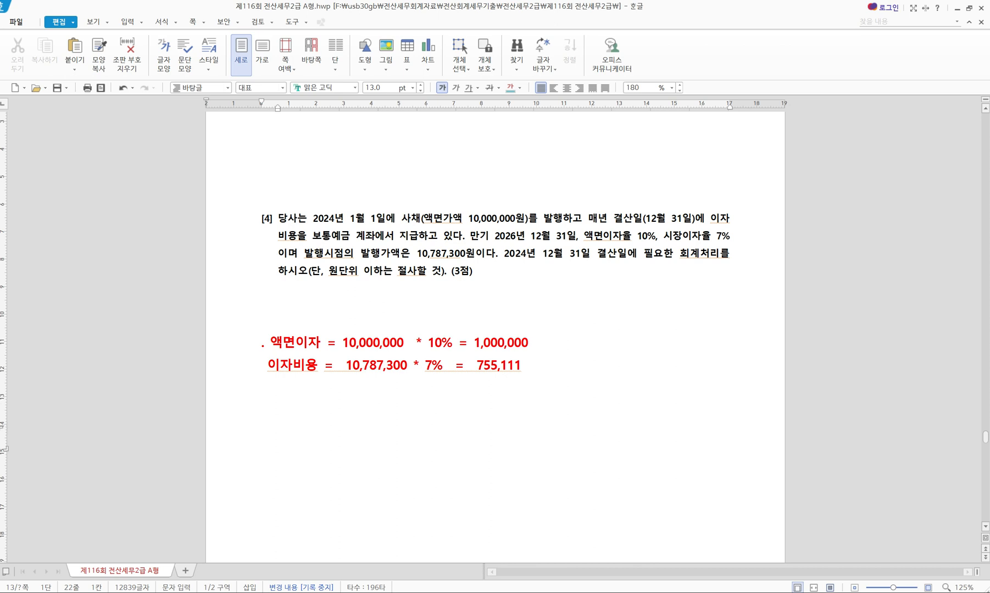
{"action": "type", "text": "이자비용 "}
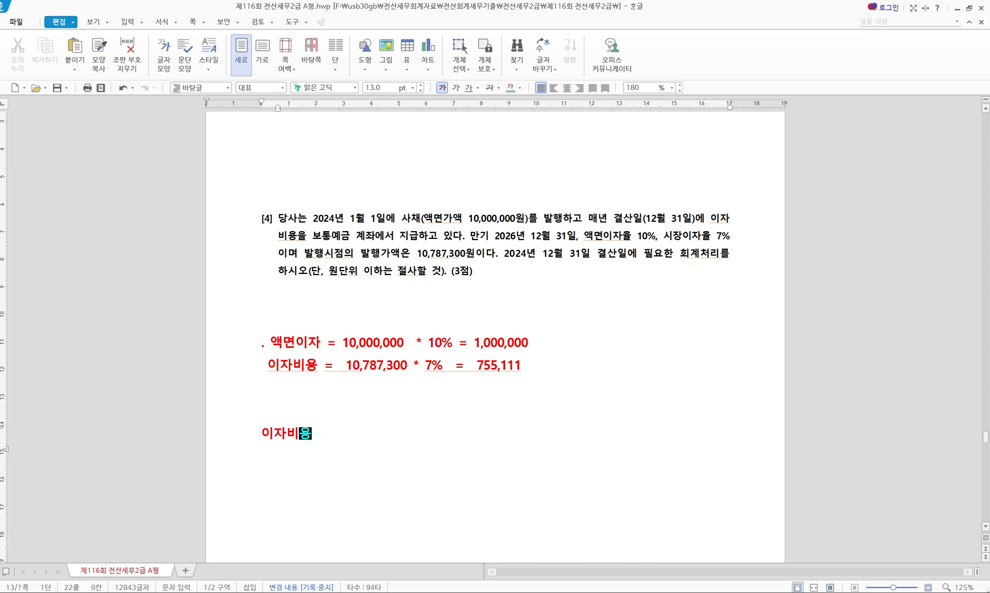
{"action": "type", "text": "755,111"}
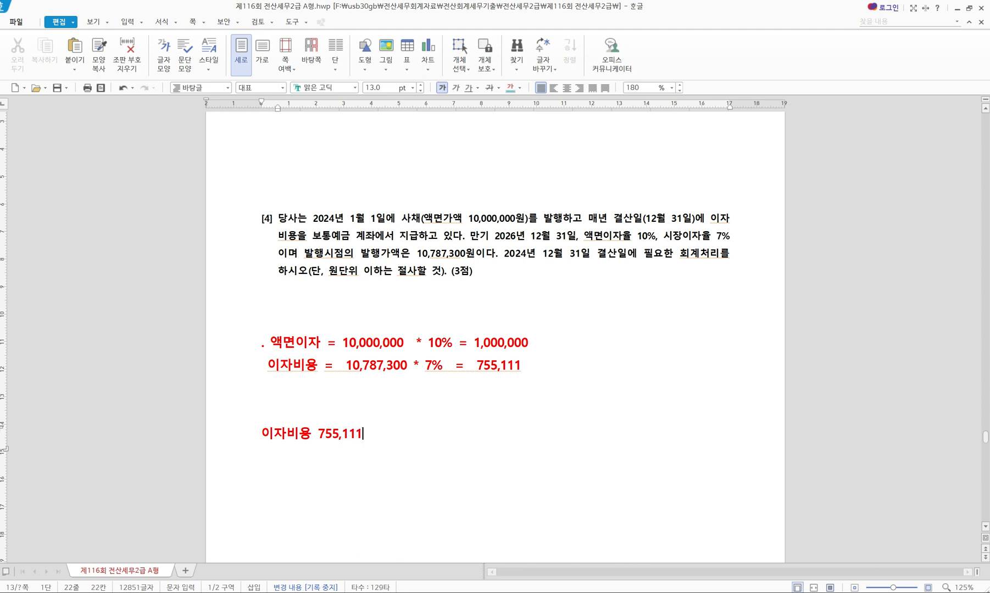
{"action": "type", "text": "    /  보통예금 1,000,000"}
{"action": "key", "text": "Return"}
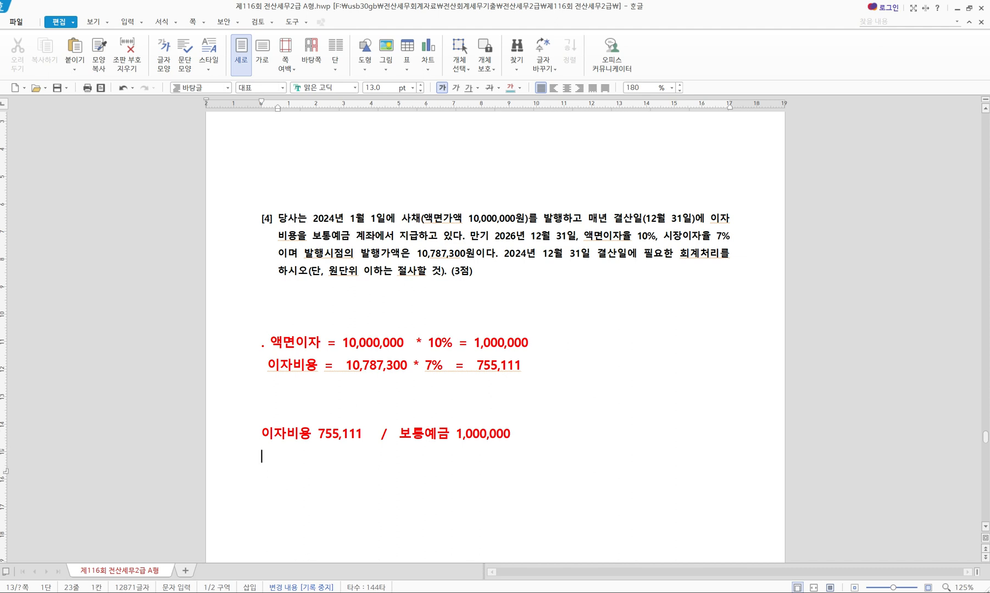
- Widen the spacing around the slash in the journal entry line and compare the bond's face value with its issue price in question [4]
{"action": "left_click", "coordinate": [374, 434]}
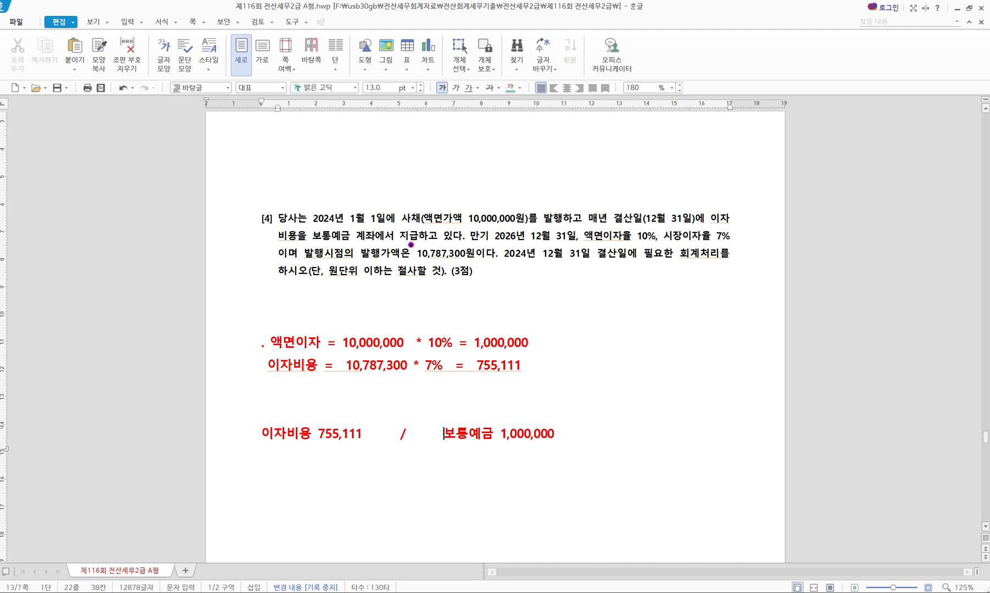
{"action": "mouse_move", "coordinate": [422, 241]}
{"action": "left_mouse_down"}
{"action": "mouse_move", "coordinate": [431, 254]}
{"action": "mouse_move", "coordinate": [490, 264]}
{"action": "left_mouse_up"}
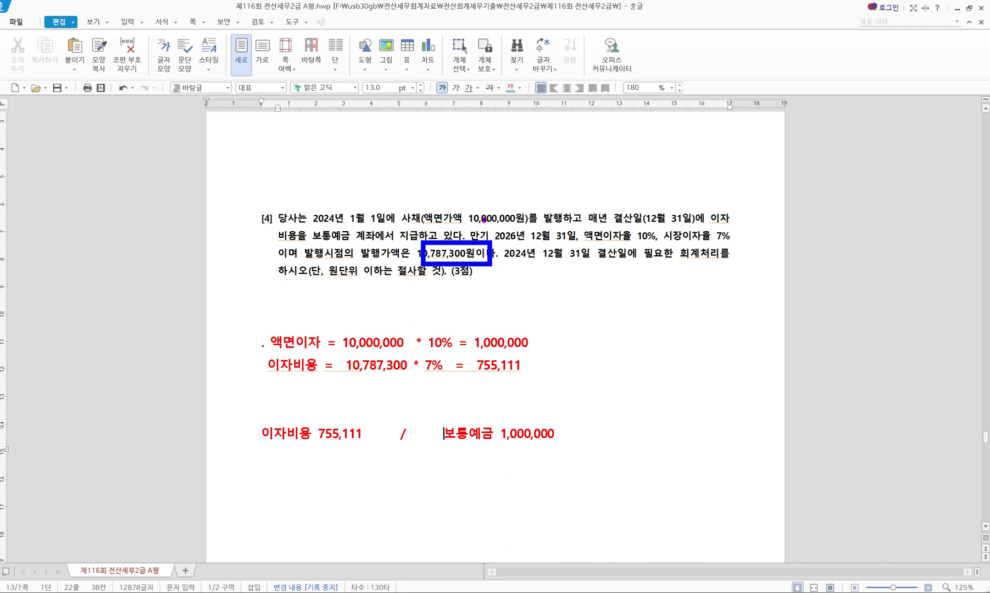
{"action": "left_click_drag", "start_coordinate": [468, 222], "coordinate": [518, 222]}
{"action": "mouse_move", "coordinate": [465, 266]}
{"action": "left_mouse_down"}
{"action": "mouse_move", "coordinate": [433, 259]}
{"action": "mouse_move", "coordinate": [464, 240]}
{"action": "mouse_move", "coordinate": [461, 267]}
{"action": "left_mouse_up"}
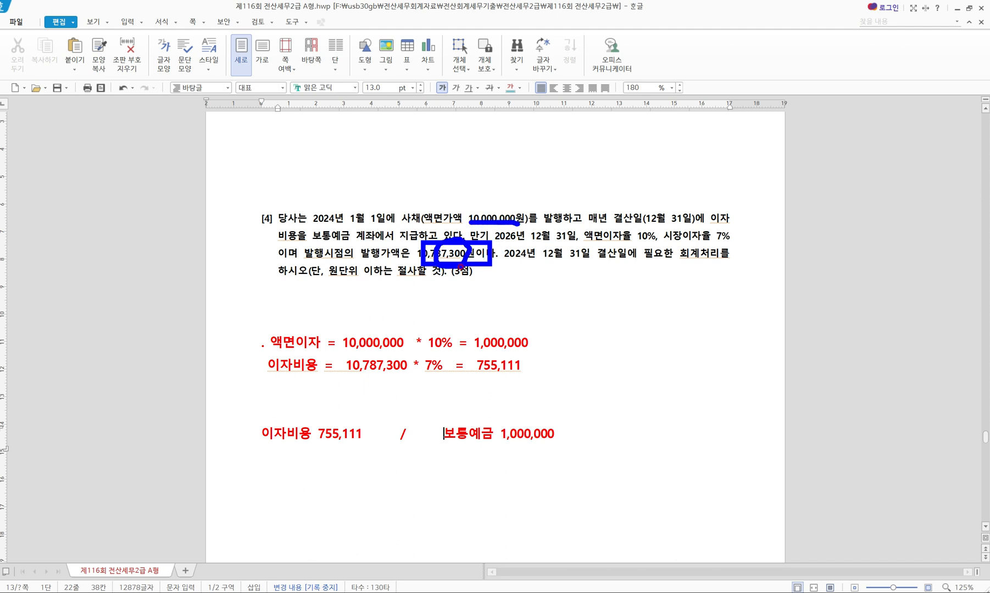
{"action": "key", "text": "Escape"}
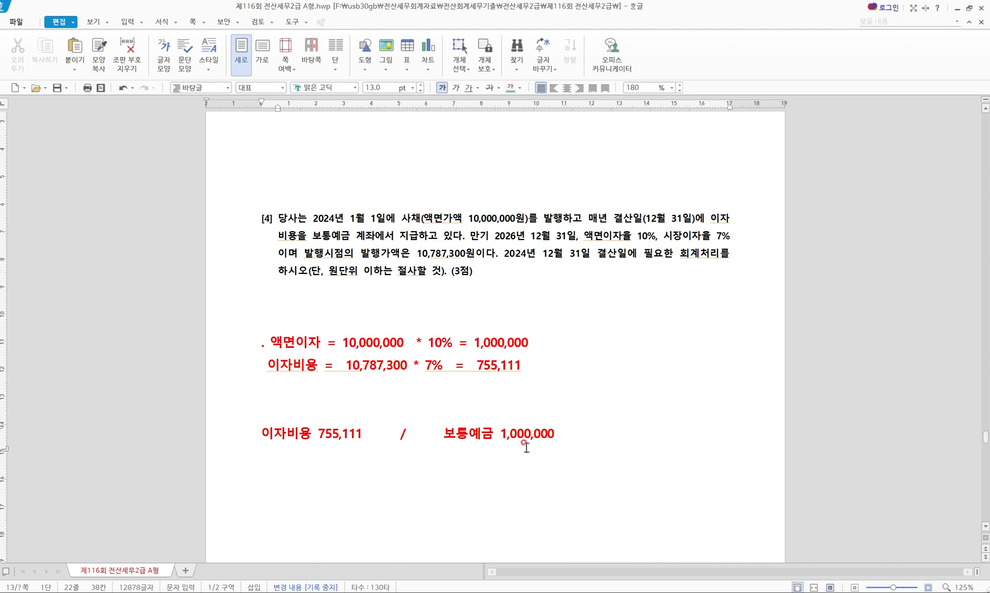
- Add the line "사채할증발행차금 244,889" below the 이자비용 entry and move the slash and 보통예금 further along their line
{"action": "left_click", "coordinate": [565, 433]}
{"action": "key", "text": "Return"}
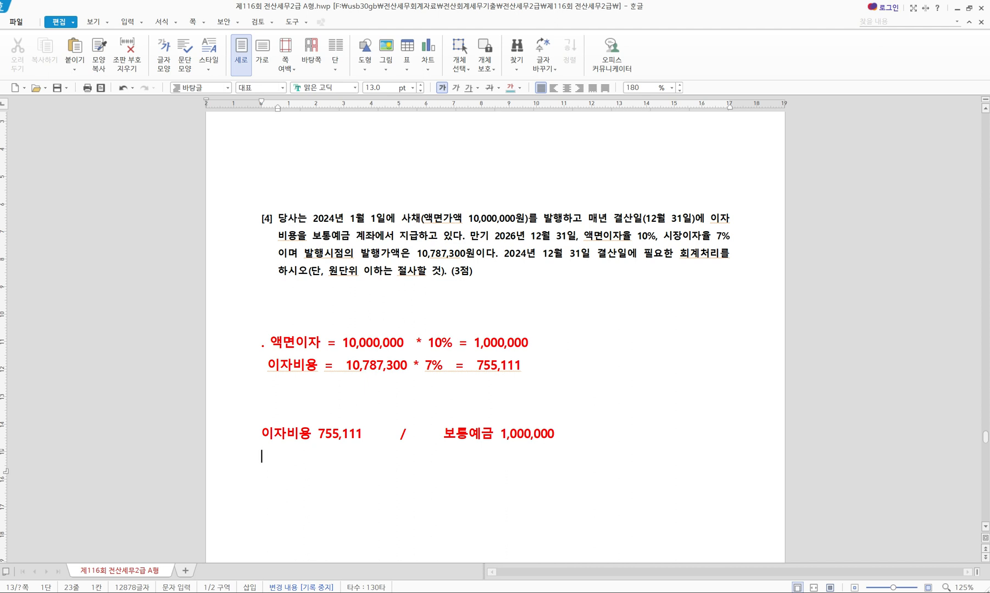
{"action": "type", "text": "사채할증발행"}
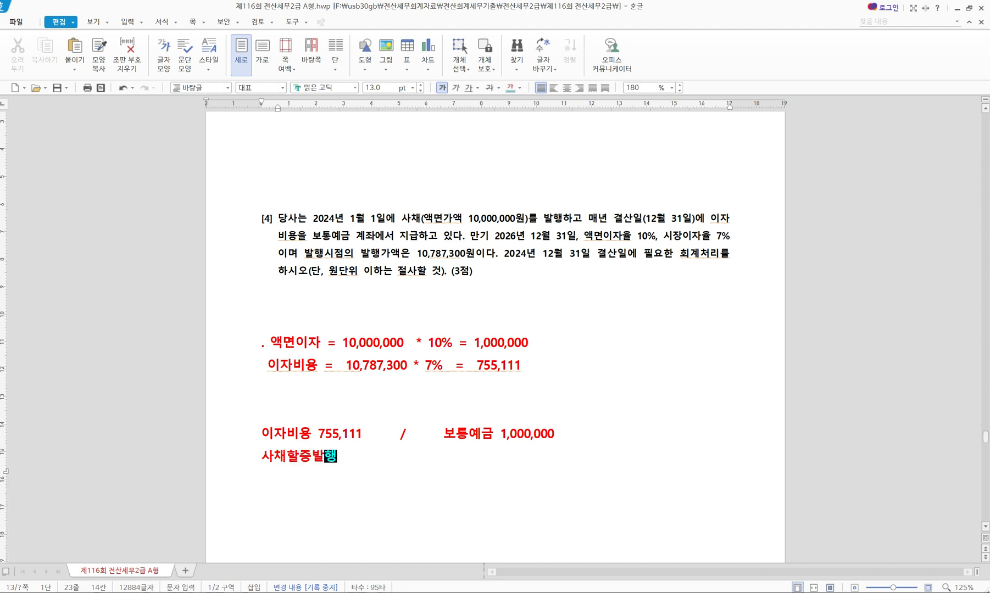
{"action": "type", "text": "ㅊㅏ금 "}
{"action": "type", "text": "244"}
{"action": "type", "text": ","}
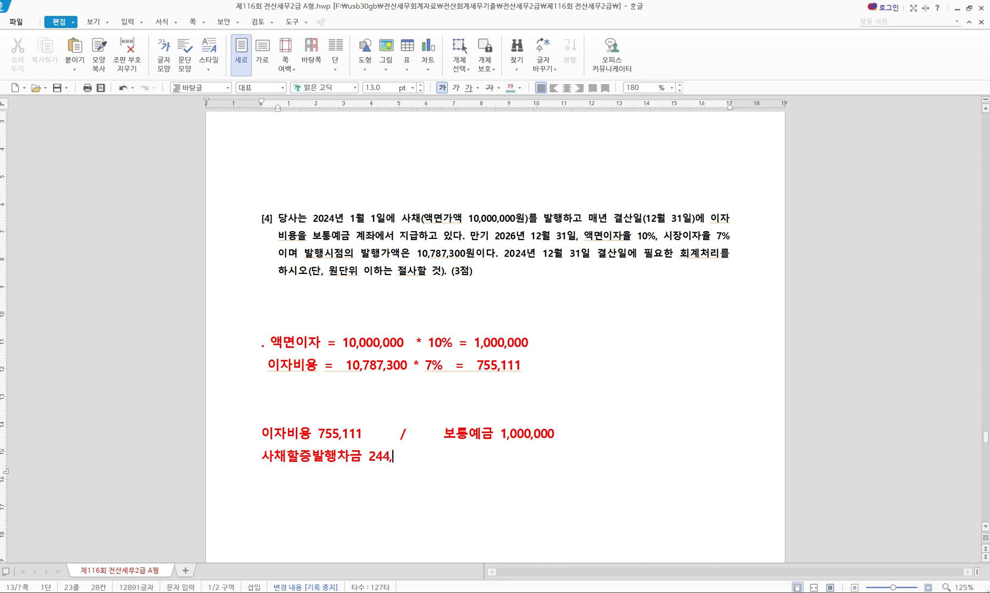
{"action": "type", "text": "889"}
{"action": "key", "text": "BackSpace"}
{"action": "left_click", "coordinate": [399, 433]}
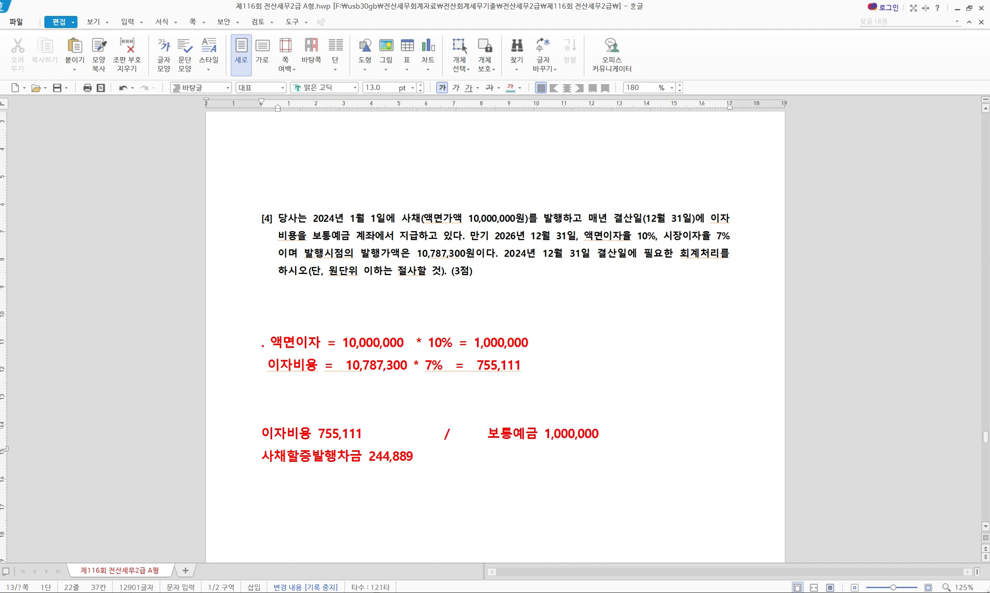
- Switch to KcLep, open 합계잔액시산표 for December 31, 2024, and search for "사채할" to check the 사채할증발행차금 balance
{"action": "left_click_drag", "start_coordinate": [477, 226], "coordinate": [487, 302]}
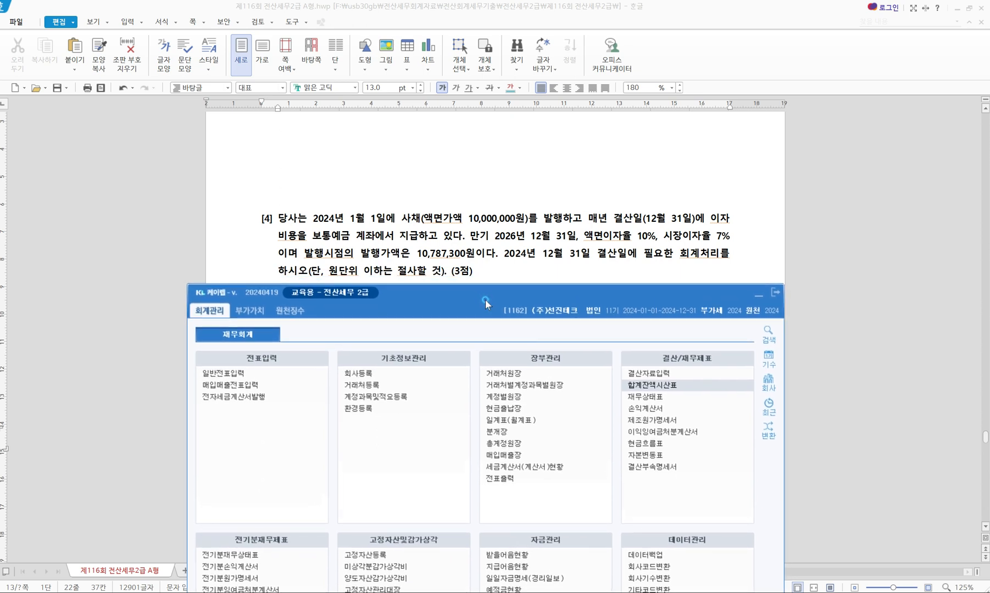
{"action": "left_click", "coordinate": [632, 388]}
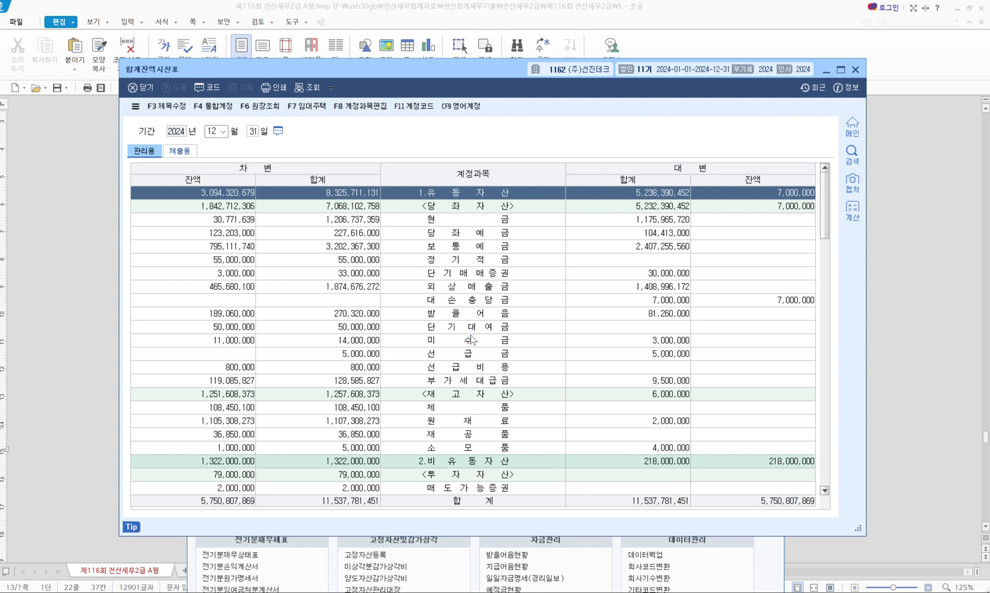
{"action": "key", "text": "ctrl+f"}
{"action": "type", "text": "사채할"}
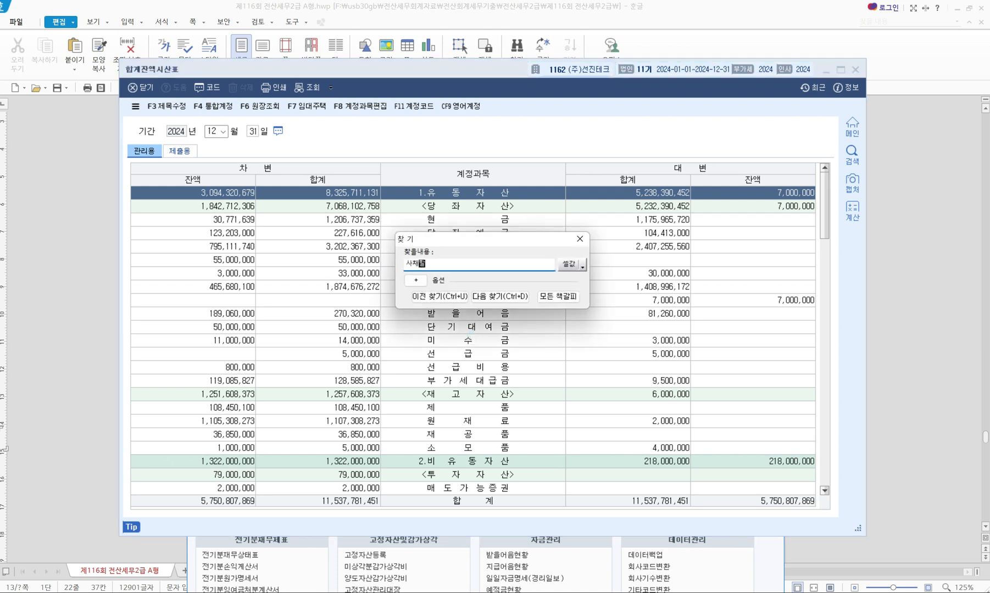
{"action": "key", "text": "Return"}
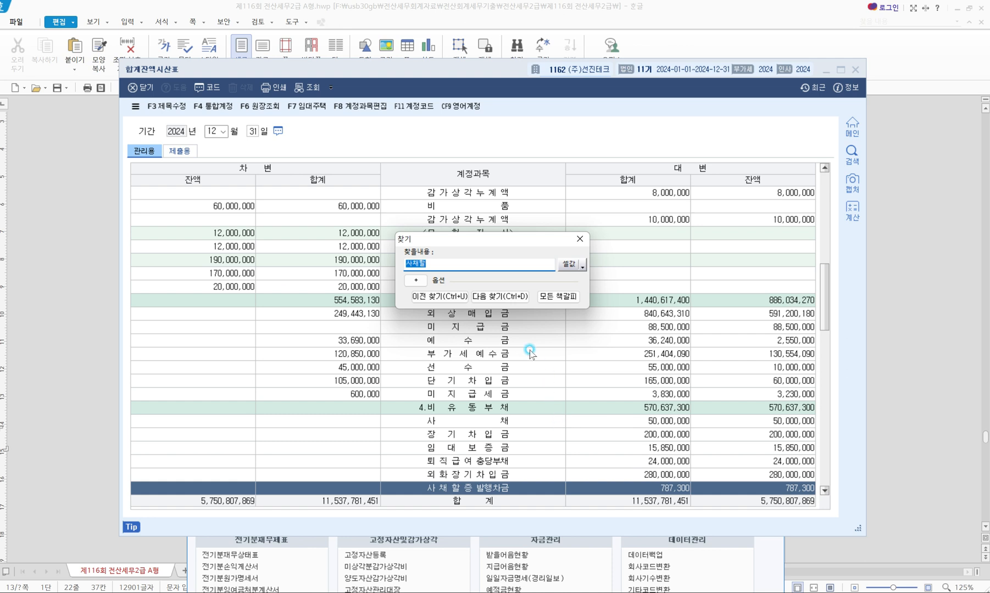
{"action": "key", "text": "Escape"}
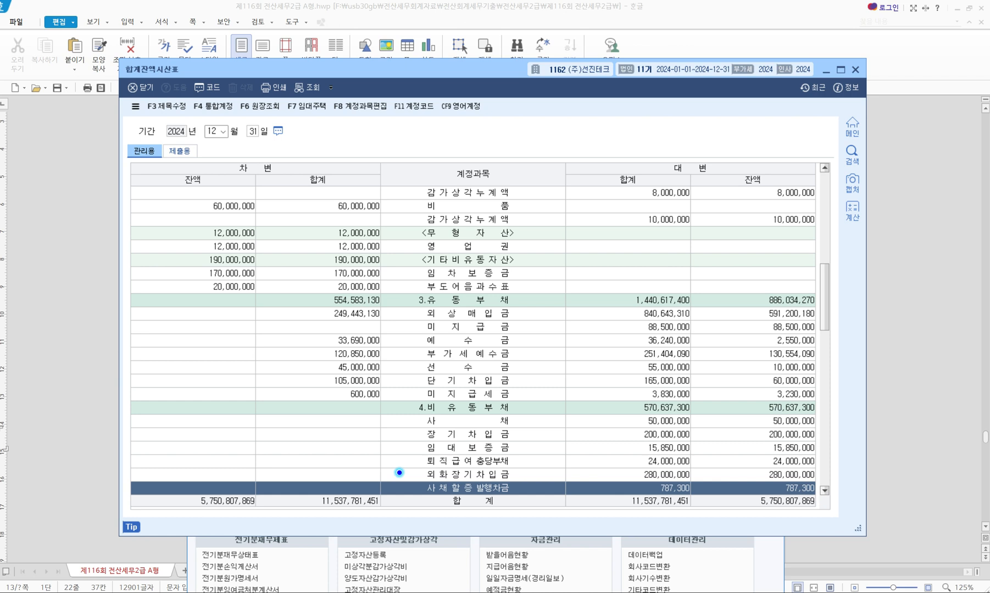
{"action": "left_click_drag", "start_coordinate": [397, 472], "coordinate": [454, 508]}
{"action": "left_click_drag", "start_coordinate": [524, 507], "coordinate": [834, 498]}
{"action": "key", "text": "Escape"}
{"action": "left_click", "coordinate": [894, 172]}
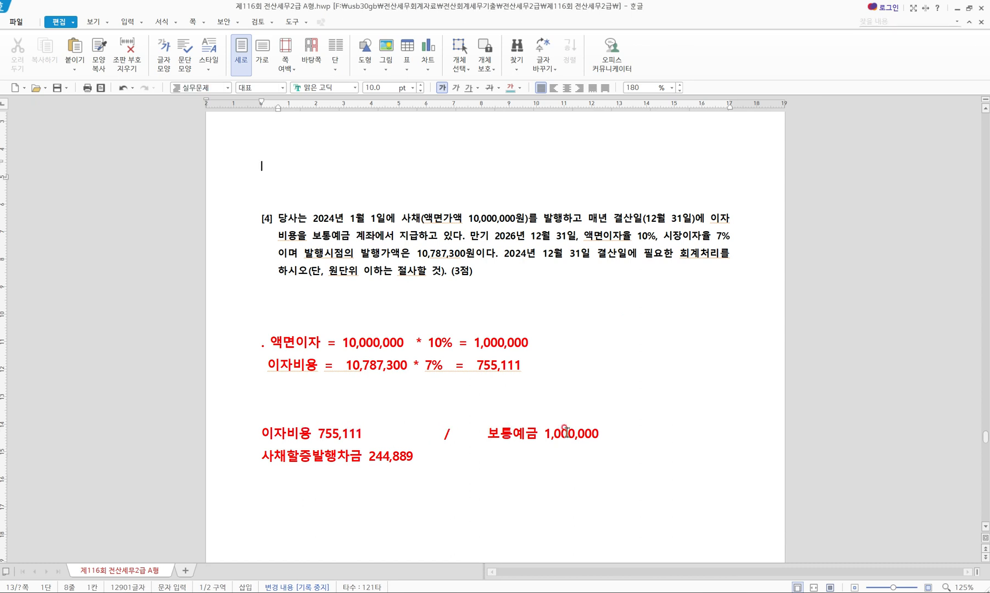
- Add more space before and after the slash in the document's 이자비용 / 보통예금 line
{"action": "left_click", "coordinate": [438, 435]}
{"action": "left_click", "coordinate": [487, 436]}
{"action": "left_click", "coordinate": [431, 462]}
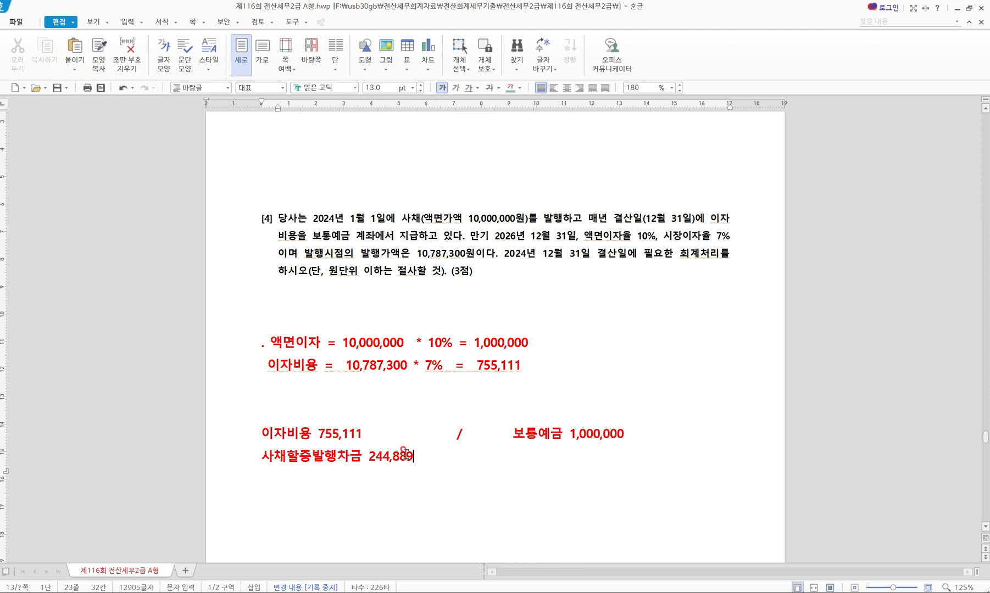
{"action": "key", "text": "Hangul"}
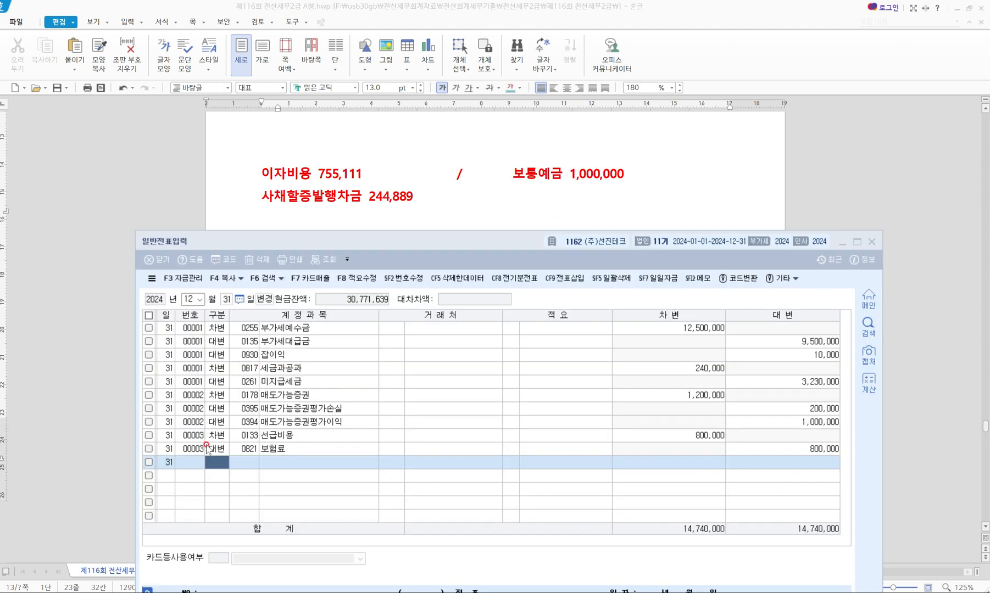
- In KcLep's 일반전표입력 for December 31, add a debit line for 이자비용 of 755,111
{"action": "left_click", "coordinate": [218, 459]}
{"action": "key", "text": "3"}
{"action": "key", "text": "Return"}
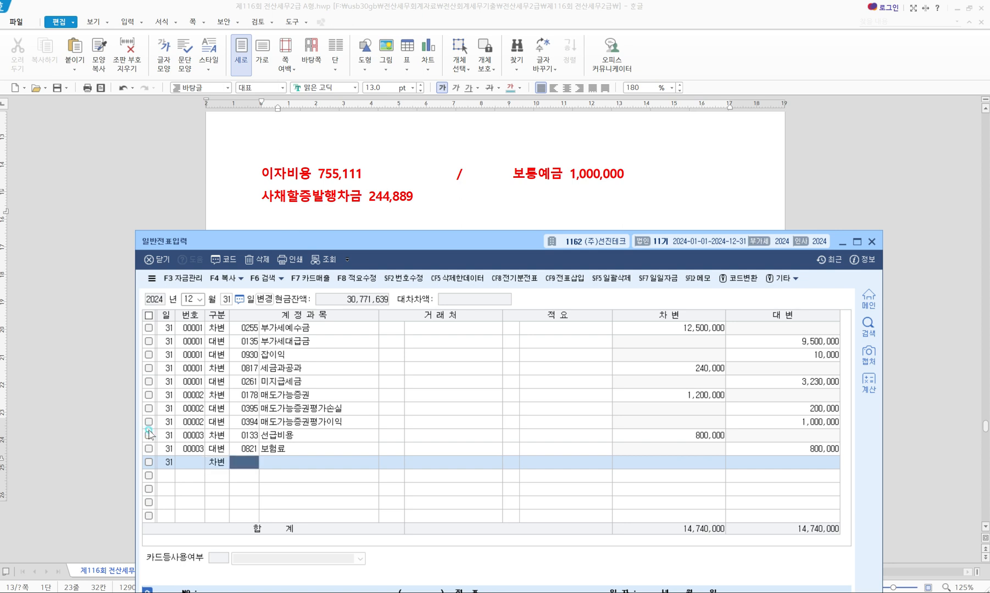
{"action": "type", "text": "이자비"}
{"action": "key", "text": "Return"}
{"action": "key", "text": "Return"}
{"action": "key", "text": "Return"}
{"action": "key", "text": "Return"}
{"action": "key", "text": "Return"}
{"action": "key", "text": "Return"}
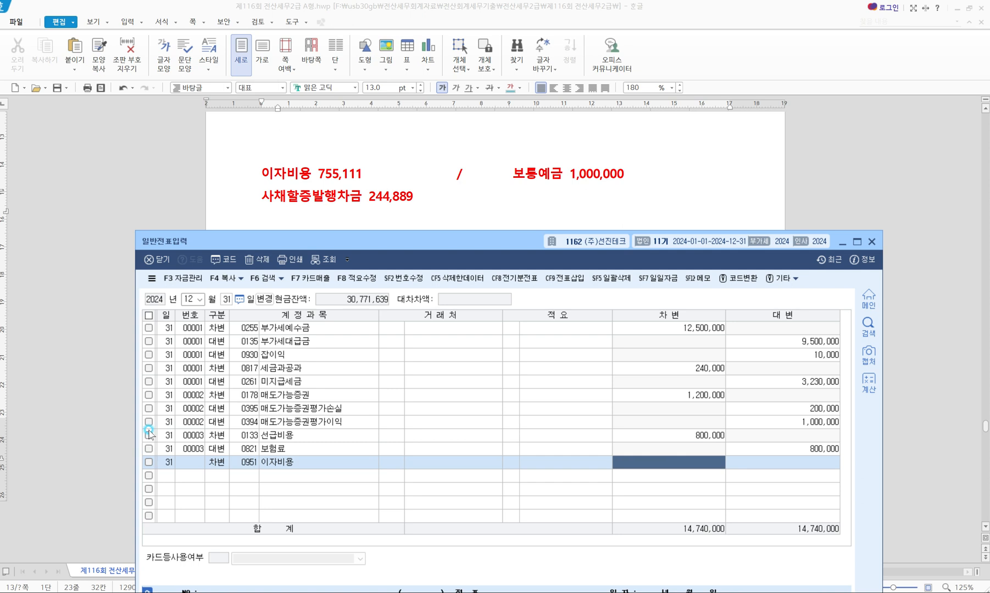
{"action": "type", "text": "755"}
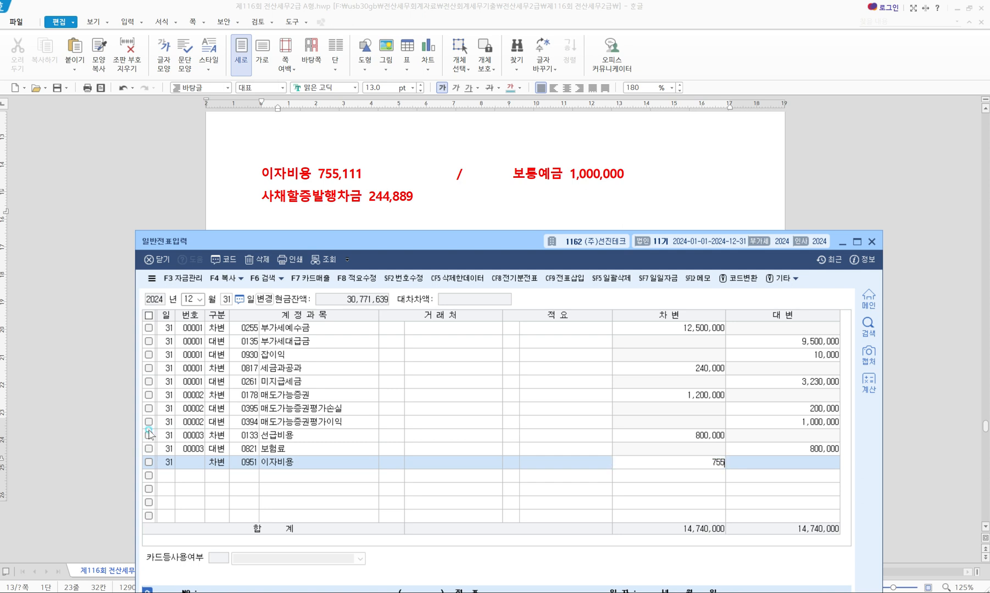
{"action": "key", "text": "Return"}
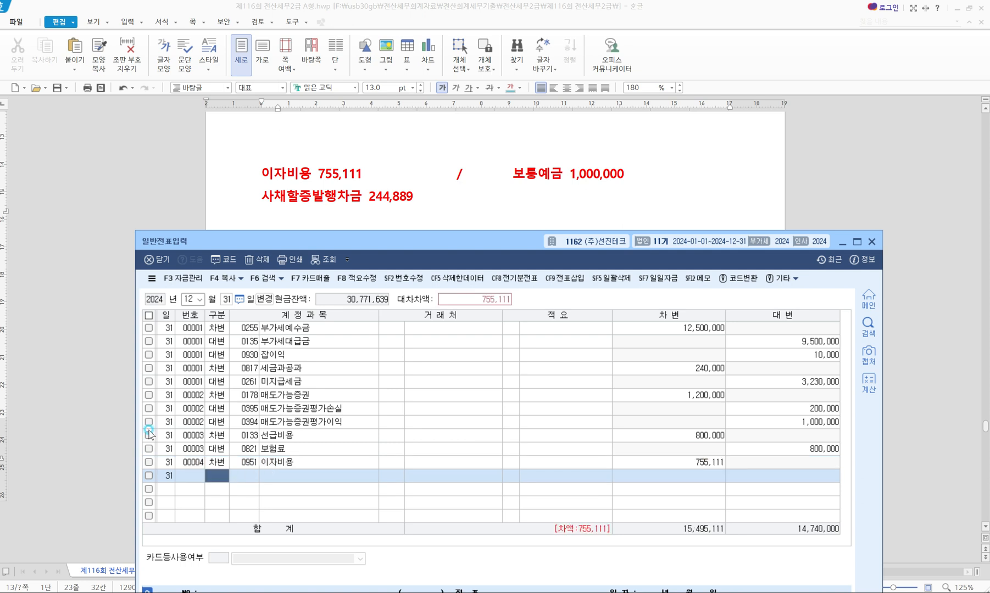
- Add a second debit line to the voucher for account 0313 사채할증발행차금 with the amount 244,889
{"action": "type", "text": "3"}
{"action": "key", "text": "Return"}
{"action": "type", "text": "사채할"}
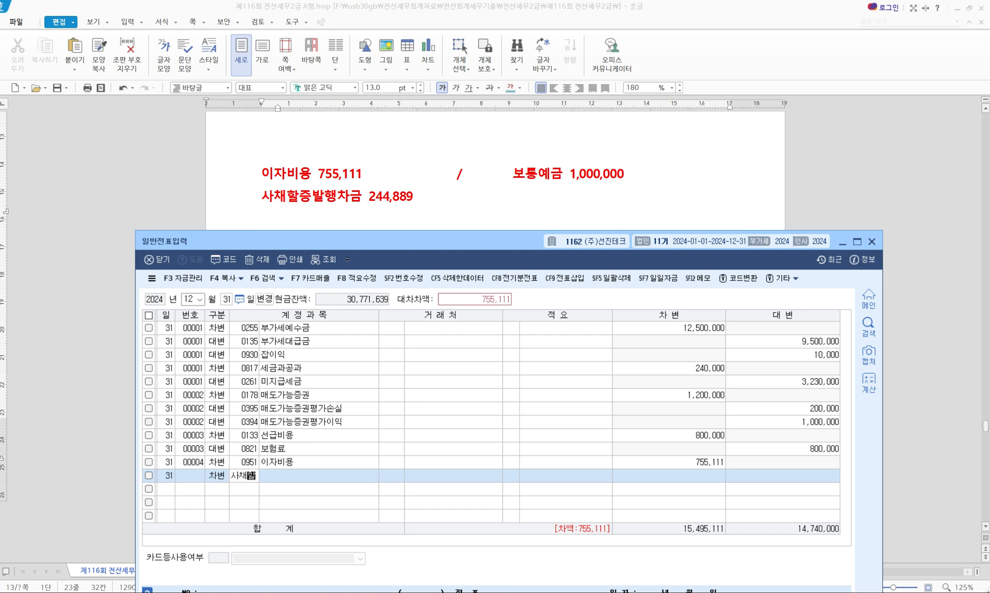
{"action": "key", "text": "Return"}
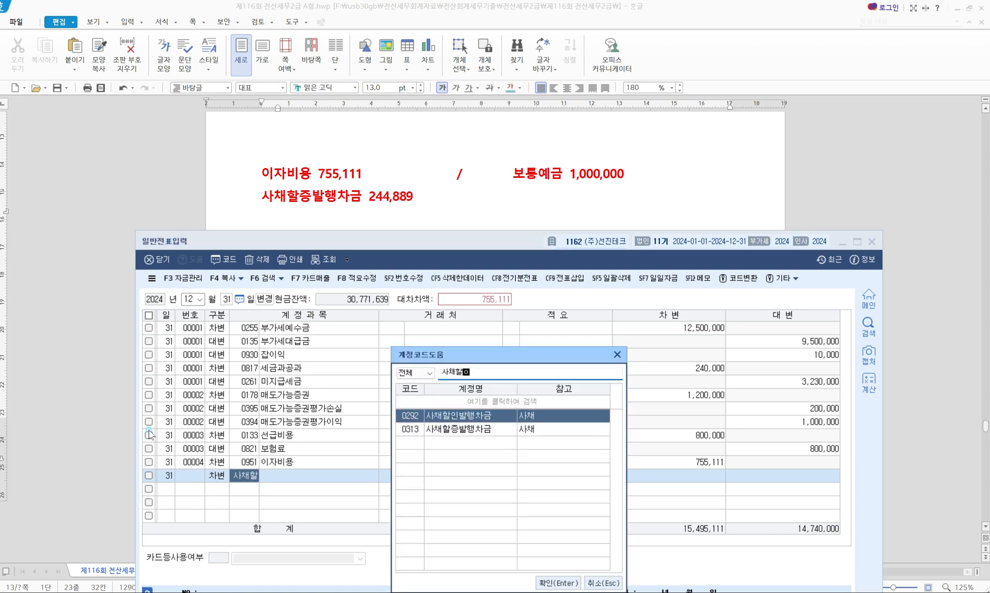
{"action": "key", "text": "Down"}
{"action": "key", "text": "Return"}
{"action": "key", "text": "Return"}
{"action": "key", "text": "Return"}
{"action": "type", "text": "2"}
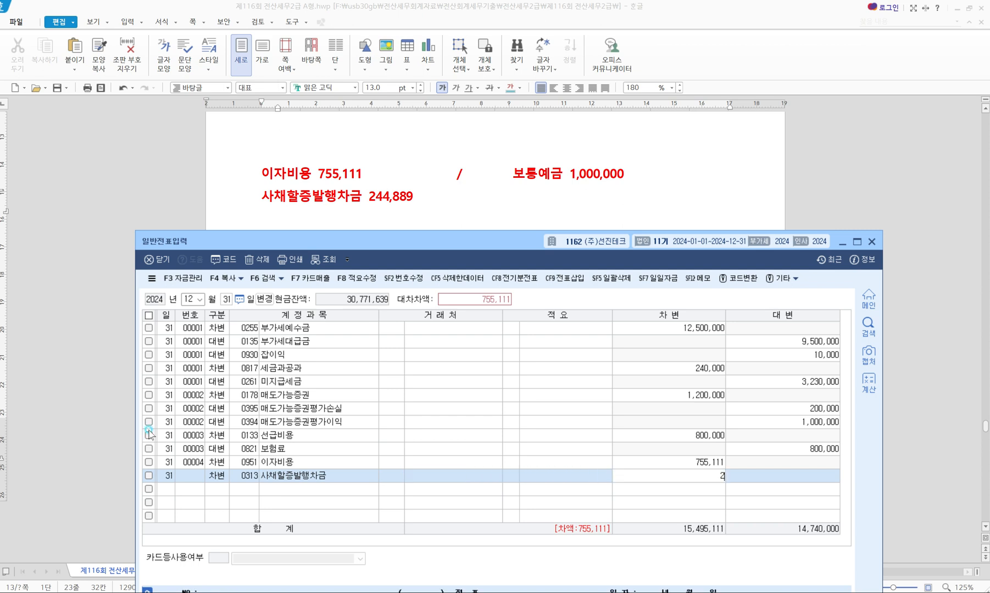
{"action": "type", "text": "44,889"}
{"action": "key", "text": "Return"}
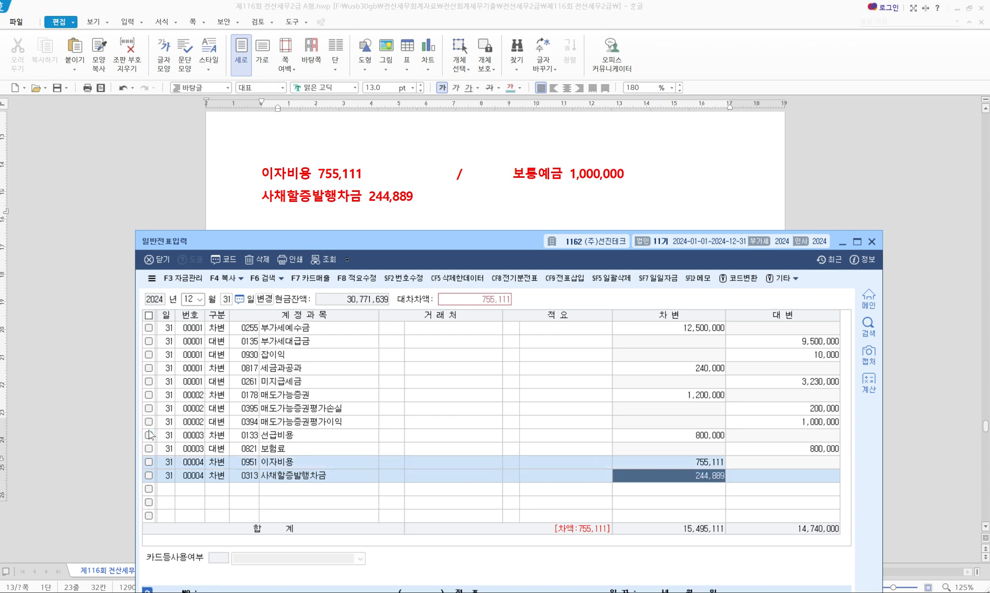
- Complete the bond interest voucher with a credit line for 보통예금 of 1,000,000
{"action": "key", "text": "4"}
{"action": "key", "text": "Return"}
{"action": "type", "text": "보통예"}
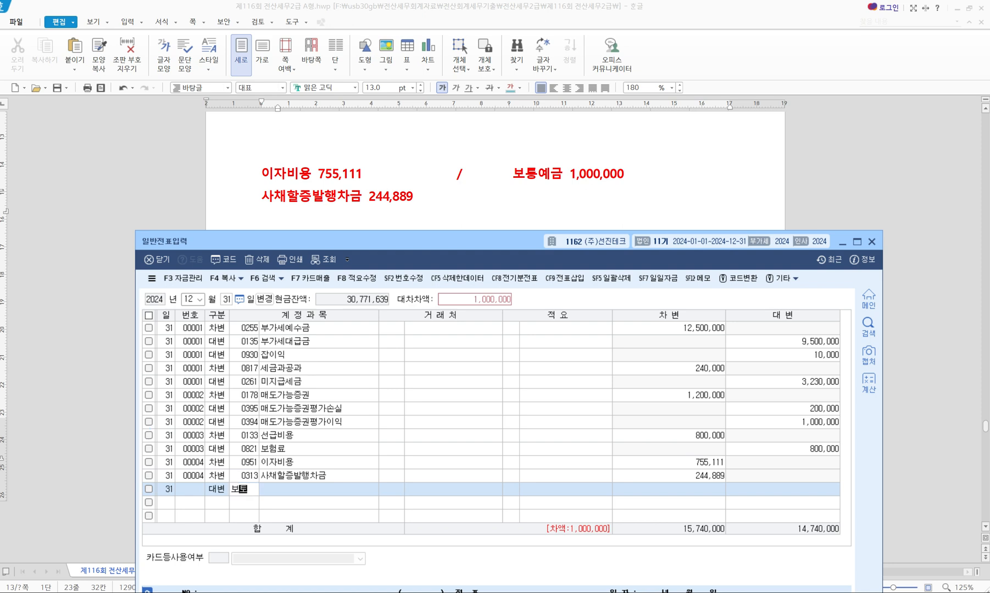
{"action": "key", "text": "Return"}
{"action": "key", "text": "Return"}
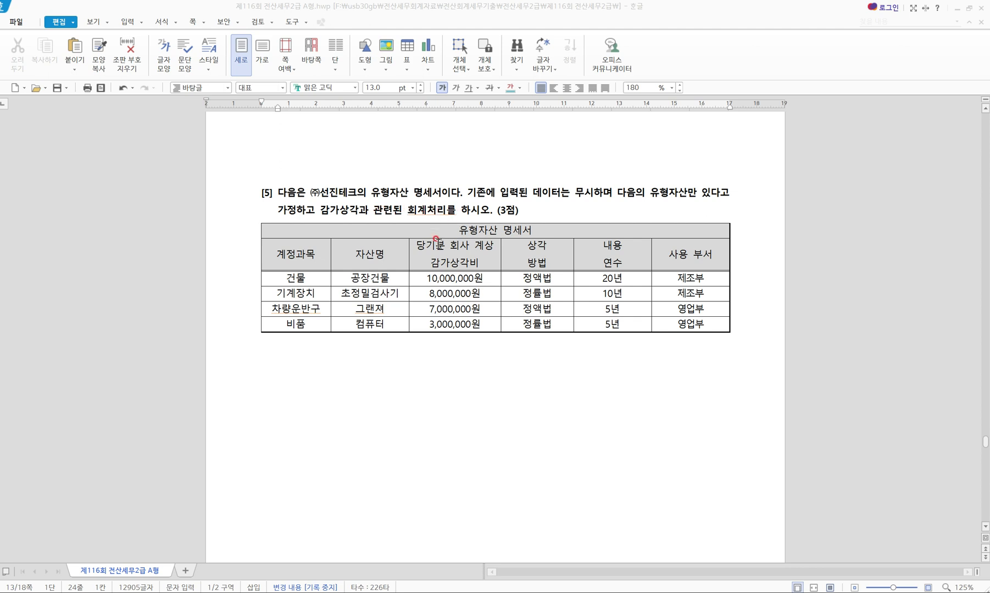
- Review the current-period depreciation amounts in the 유형자산 명세서 table of question [5]
{"action": "left_click_drag", "start_coordinate": [408, 236], "coordinate": [503, 336]}
{"action": "mouse_move", "coordinate": [480, 261]}
{"action": "left_mouse_down"}
{"action": "mouse_move", "coordinate": [490, 258]}
{"action": "mouse_move", "coordinate": [486, 341]}
{"action": "left_mouse_up"}
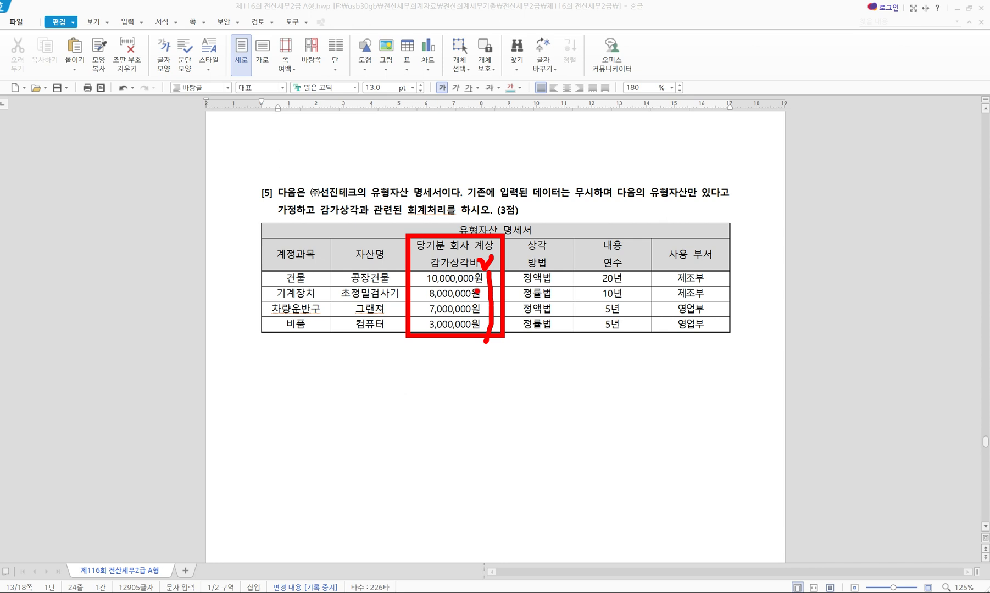
{"action": "key", "text": "Escape"}
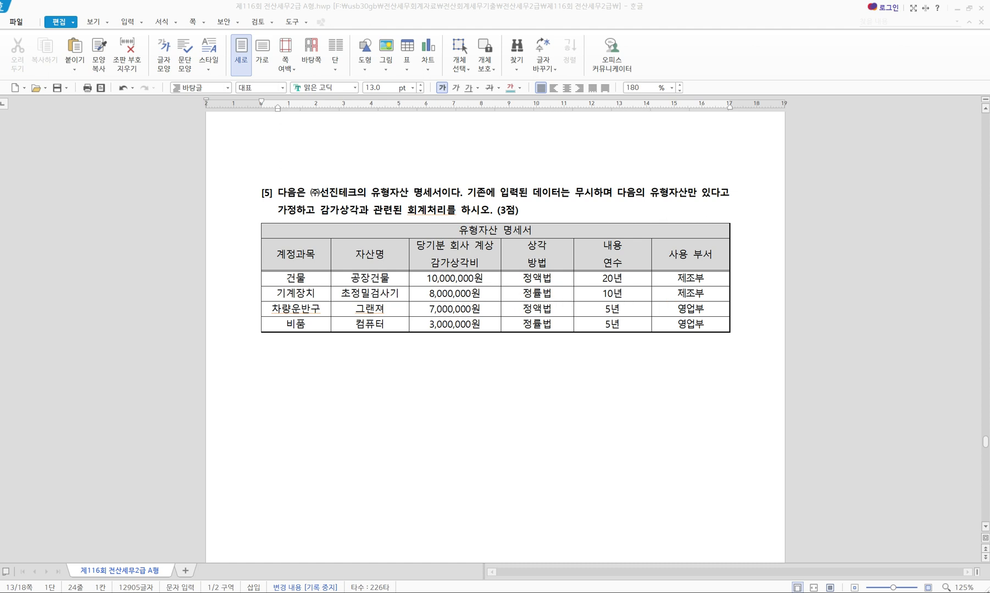
- Switch to KcLep, open 결산자료입력 for January to December 2024, and place its window below the asset table of question [5]
{"action": "key", "text": "alt+Tab"}
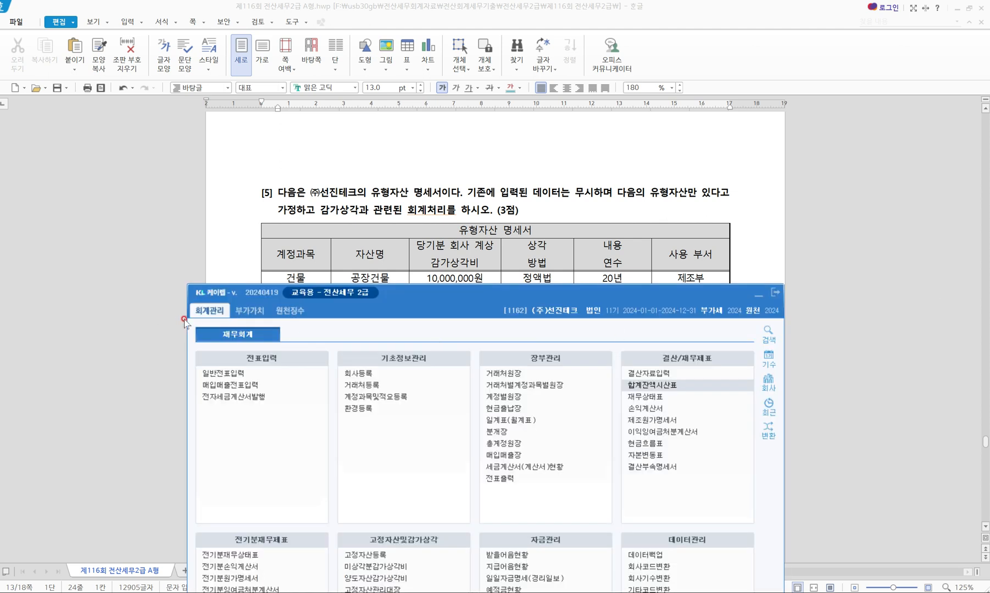
{"action": "left_click_drag", "start_coordinate": [180, 294], "coordinate": [246, 324]}
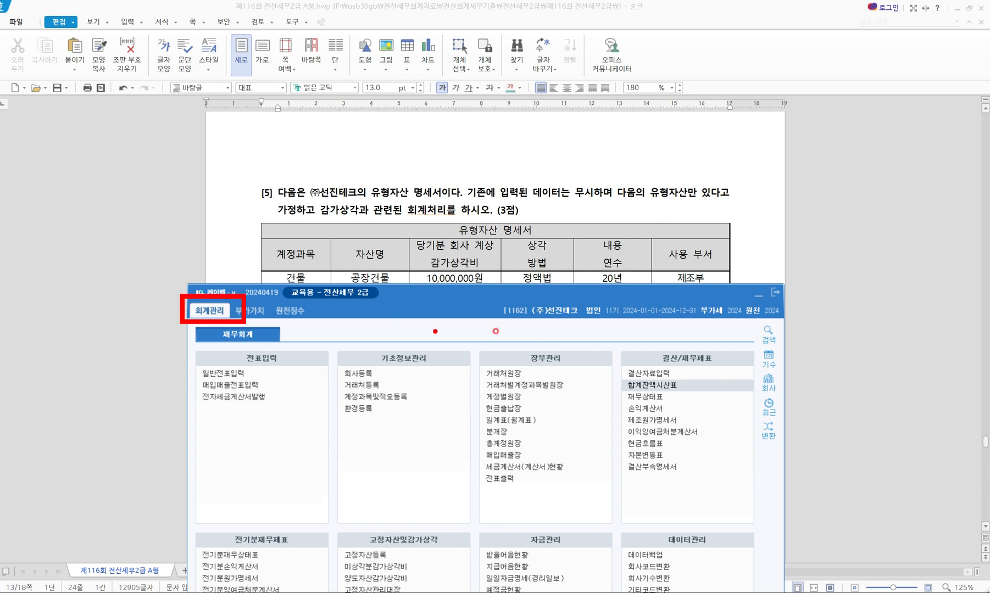
{"action": "left_click_drag", "start_coordinate": [611, 345], "coordinate": [750, 367]}
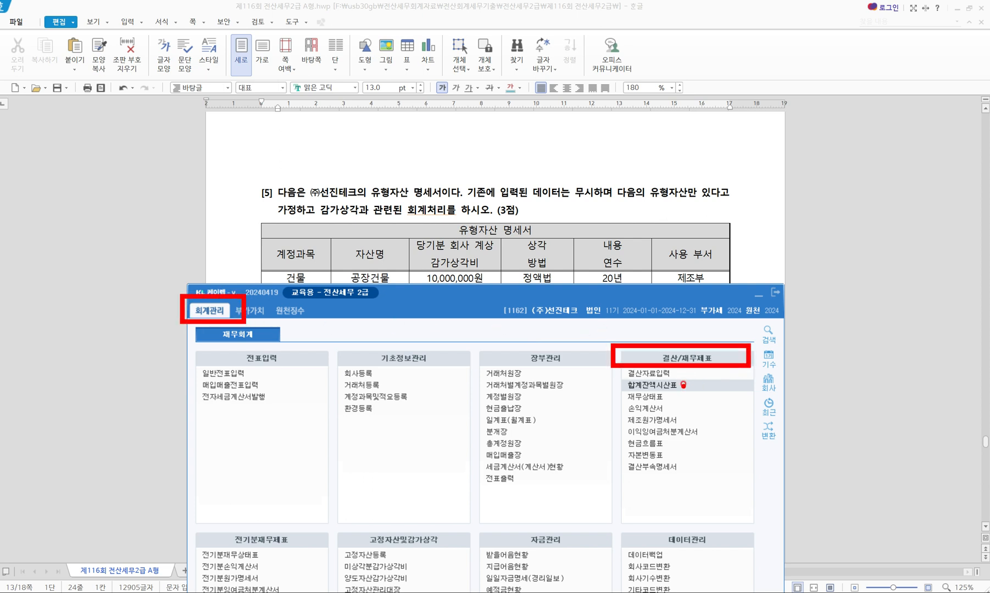
{"action": "left_click_drag", "start_coordinate": [687, 374], "coordinate": [688, 375]}
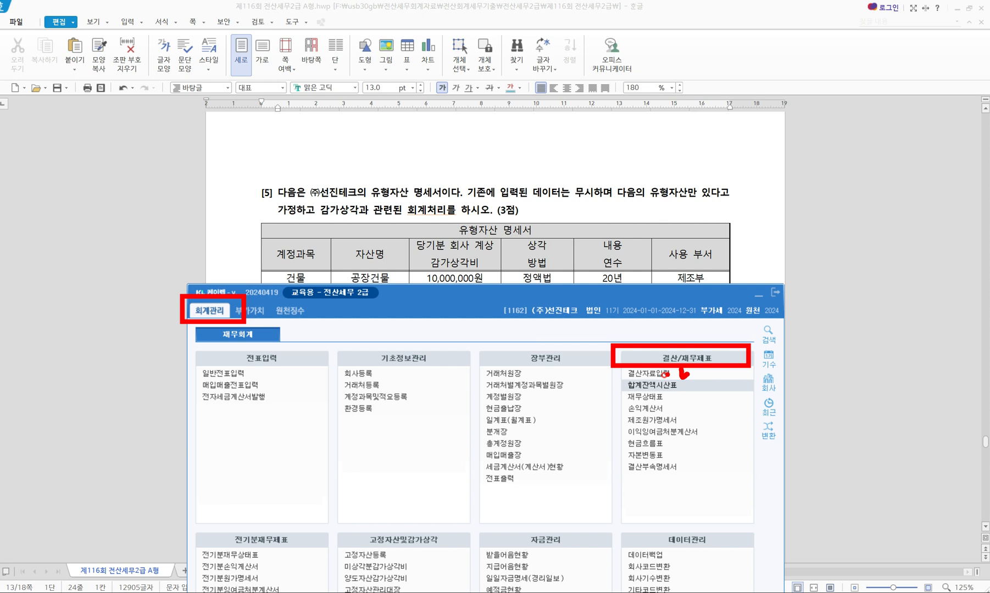
{"action": "key", "text": "Escape"}
{"action": "left_click", "coordinate": [655, 377]}
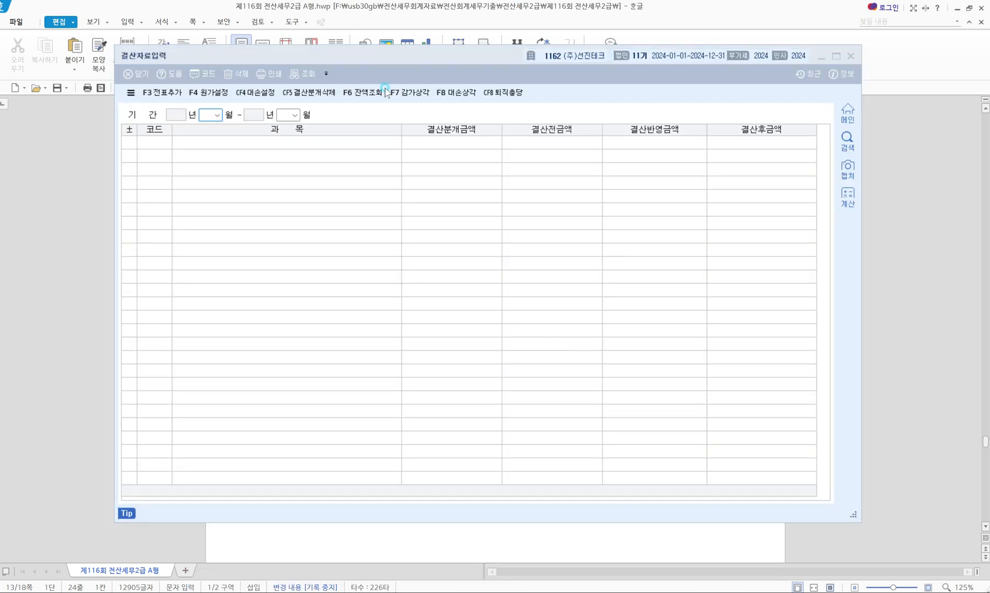
{"action": "left_click_drag", "start_coordinate": [394, 65], "coordinate": [384, 210]}
{"action": "scroll", "coordinate": [397, 164], "scroll_direction": "down", "scroll_amount": 5}
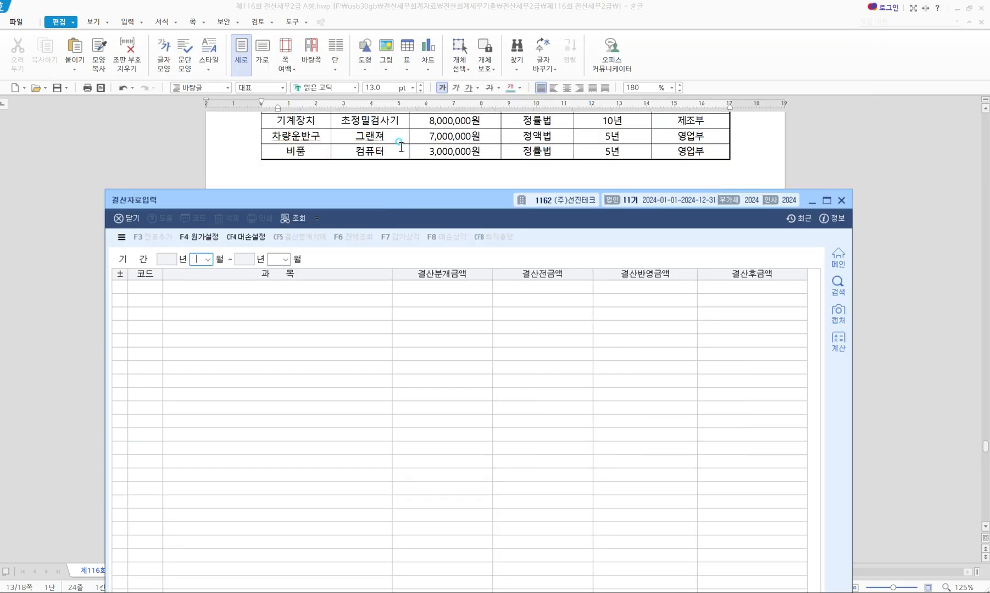
{"action": "scroll", "coordinate": [401, 174], "scroll_direction": "up", "scroll_amount": 2}
{"action": "left_click_drag", "start_coordinate": [401, 193], "coordinate": [400, 212]}
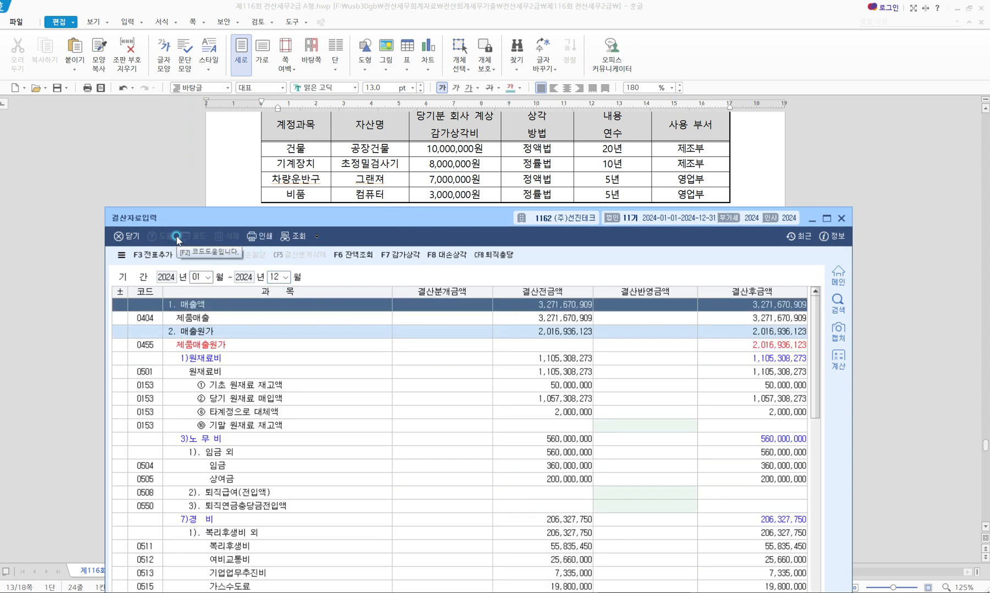
- Enter the manufacturing depreciation under 2). 일반감가상각비 in the 결산반영금액 column: 건물 10,000,000 and 기계장치 8,000,000
{"action": "left_click_drag", "start_coordinate": [347, 218], "coordinate": [346, 183]}
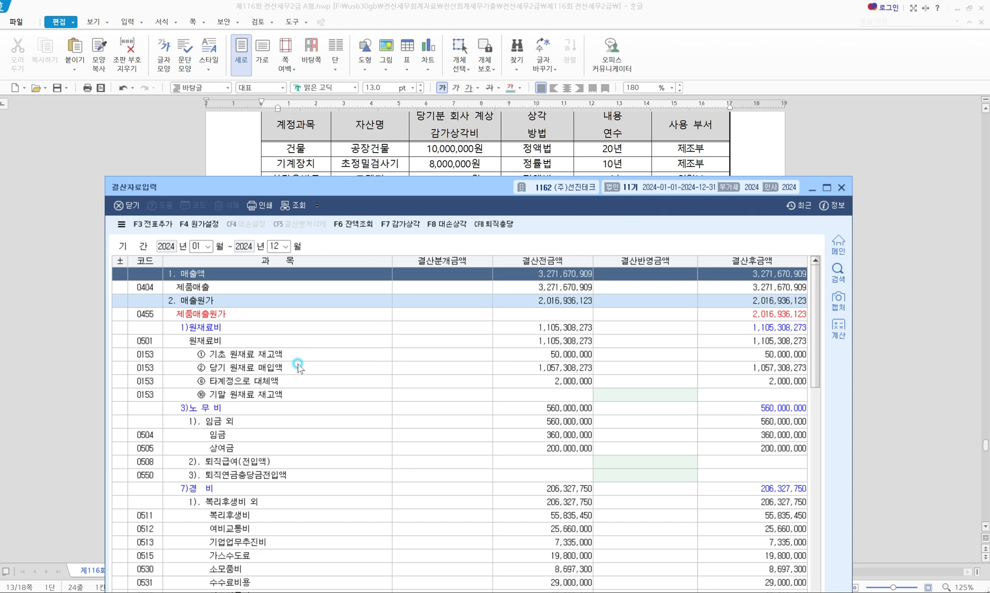
{"action": "scroll", "coordinate": [297, 365], "scroll_direction": "down", "scroll_amount": 2}
{"action": "scroll", "coordinate": [298, 365], "scroll_direction": "down", "scroll_amount": 4}
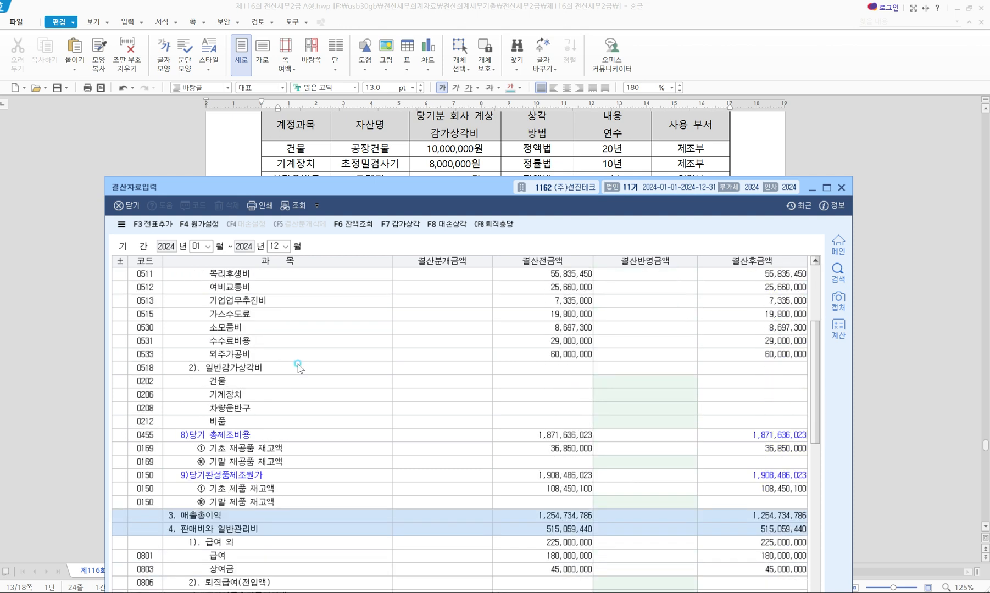
{"action": "left_click_drag", "start_coordinate": [156, 522], "coordinate": [309, 536]}
{"action": "mouse_move", "coordinate": [325, 494]}
{"action": "left_mouse_down"}
{"action": "mouse_move", "coordinate": [317, 362]}
{"action": "mouse_move", "coordinate": [343, 334]}
{"action": "left_mouse_up"}
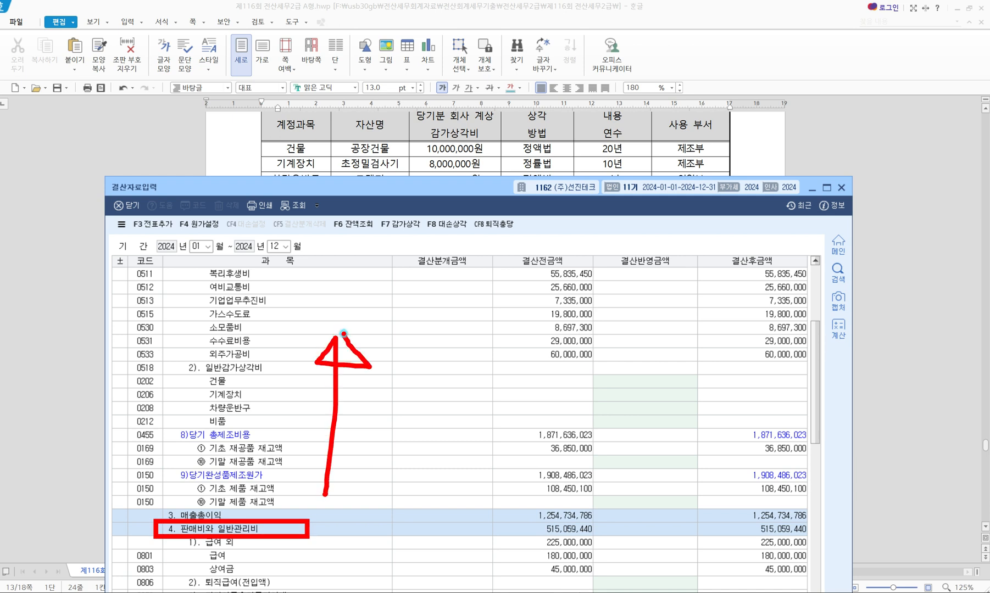
{"action": "left_click", "coordinate": [254, 384]}
{"action": "mouse_move", "coordinate": [243, 381]}
{"action": "left_mouse_down"}
{"action": "mouse_move", "coordinate": [259, 399]}
{"action": "mouse_move", "coordinate": [250, 397]}
{"action": "left_mouse_up"}
{"action": "mouse_move", "coordinate": [593, 273]}
{"action": "left_mouse_down"}
{"action": "mouse_move", "coordinate": [593, 247]}
{"action": "mouse_move", "coordinate": [678, 278]}
{"action": "mouse_move", "coordinate": [645, 384]}
{"action": "mouse_move", "coordinate": [637, 378]}
{"action": "left_mouse_up"}
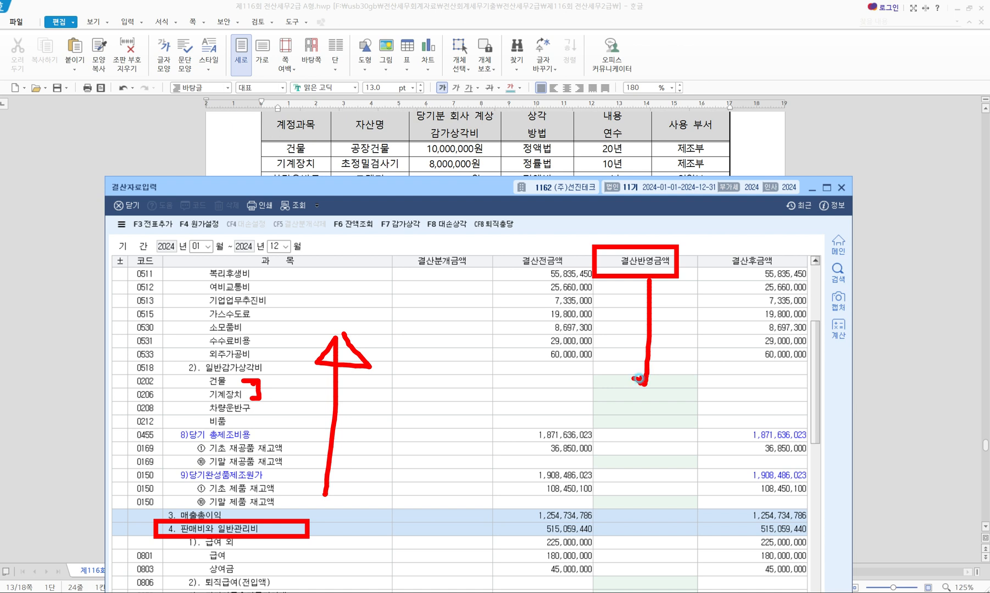
{"action": "left_click", "coordinate": [640, 381]}
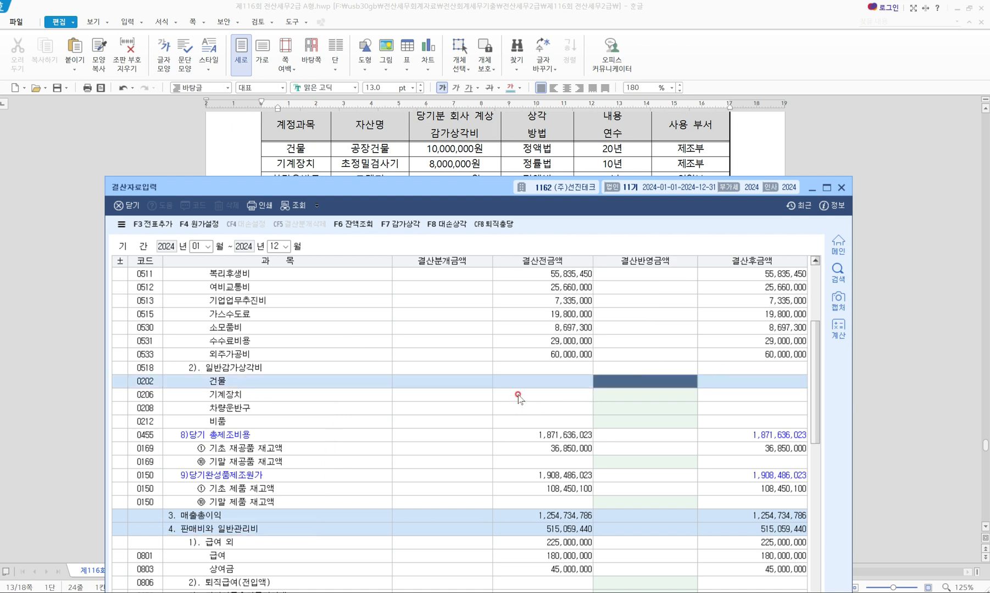
{"action": "type", "text": "10000000"}
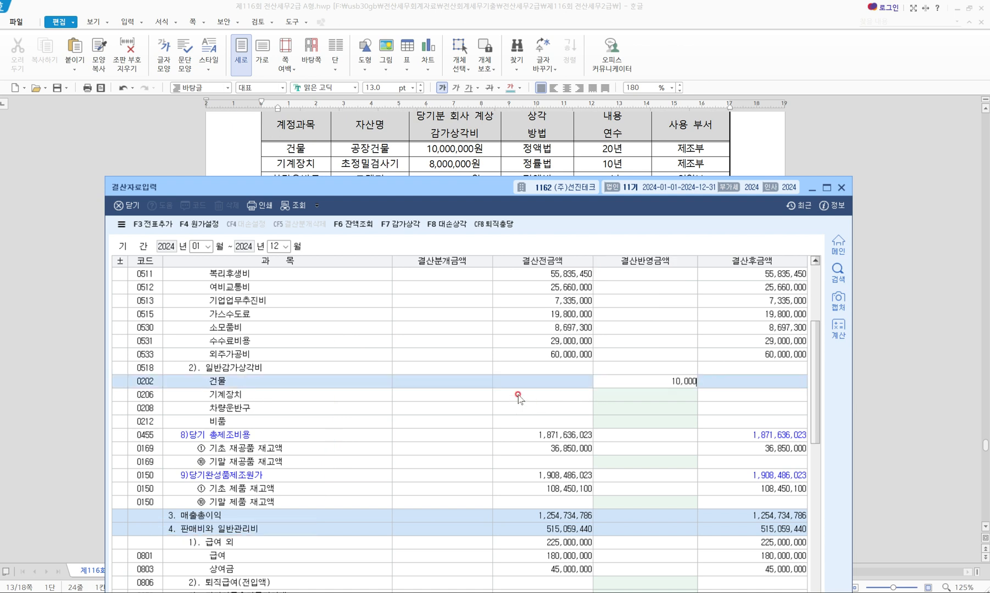
{"action": "key", "text": "Return"}
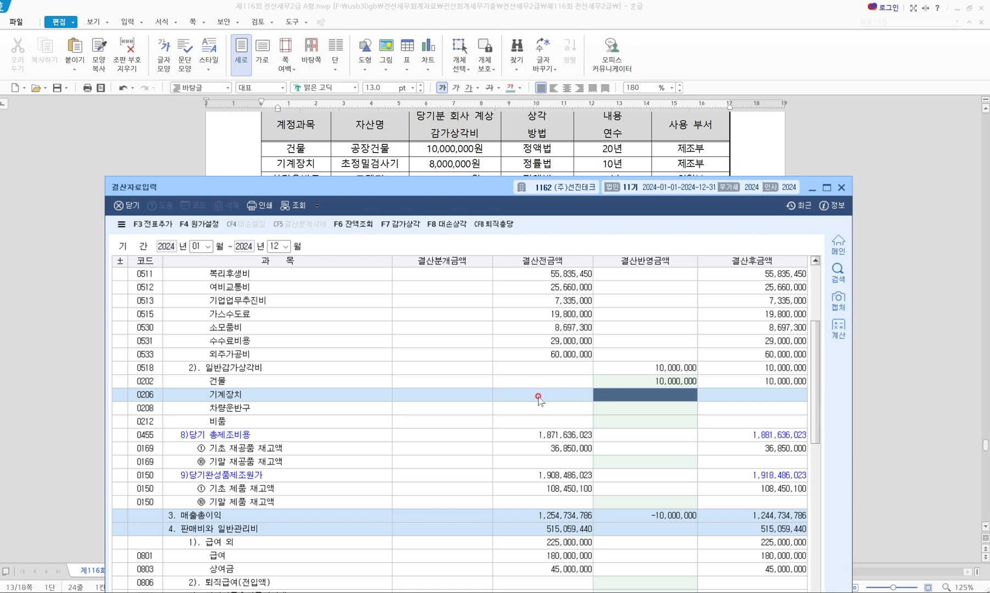
{"action": "type", "text": "8,000,000"}
{"action": "key", "text": "Return"}
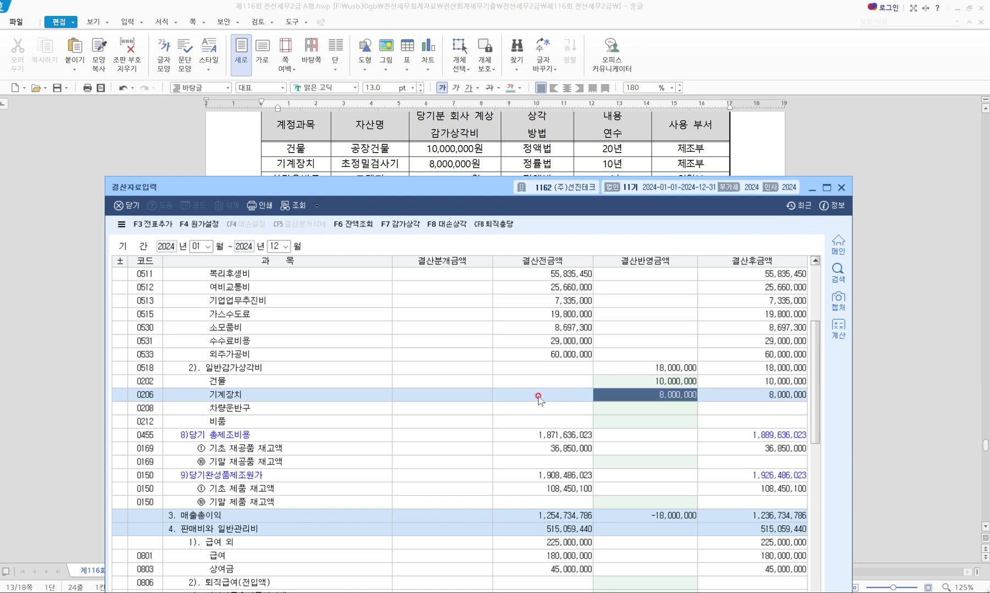
- Enter the 판매비와 일반관리비 depreciation under 4). 감가상각비 in the 결산반영금액 column: 차량운반구 7,000,000 and 비품 3,000,000
{"action": "scroll", "coordinate": [349, 168], "scroll_direction": "down", "scroll_amount": 2}
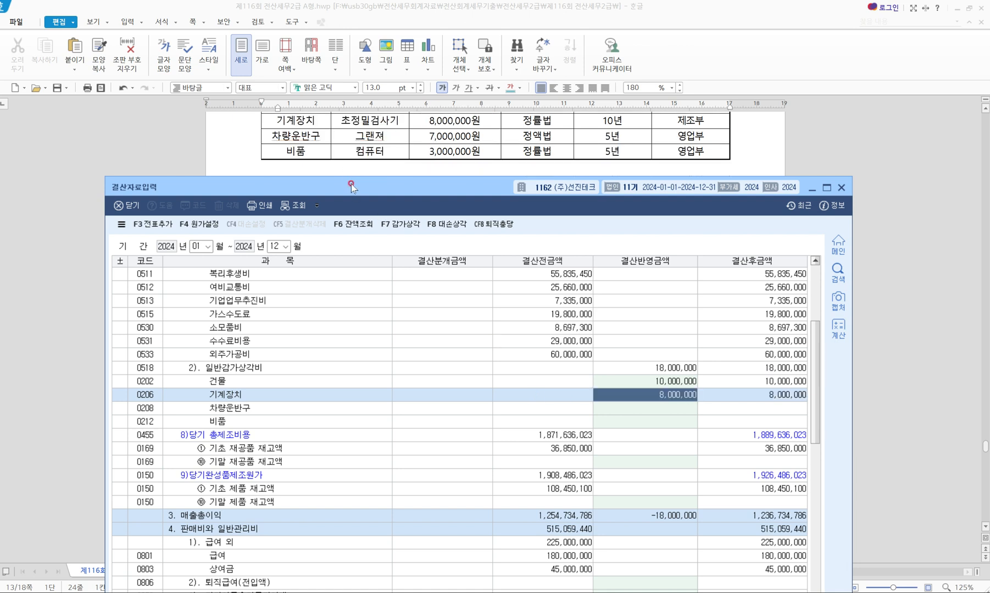
{"action": "left_click_drag", "start_coordinate": [351, 184], "coordinate": [350, 169]}
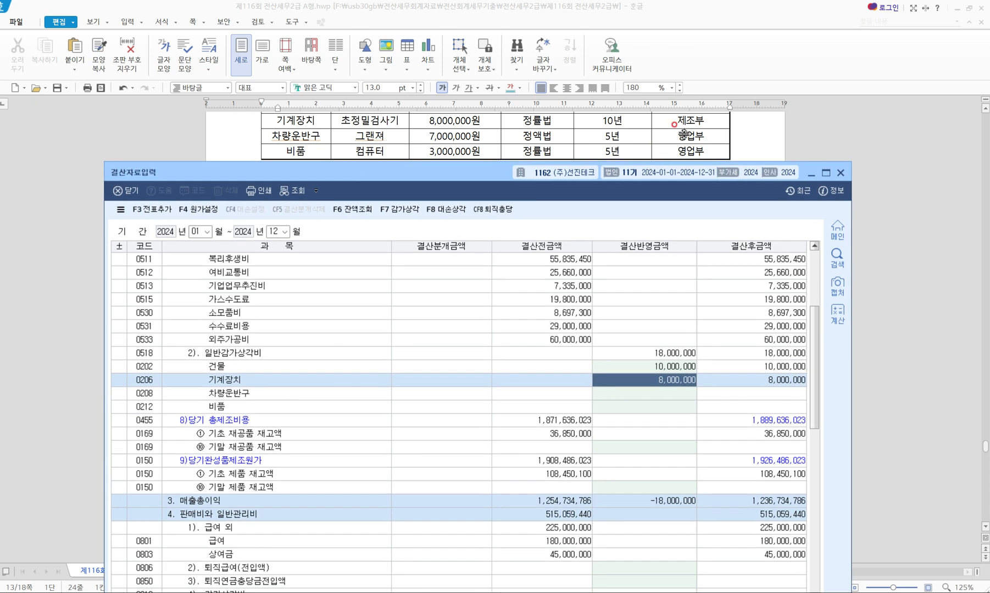
{"action": "scroll", "coordinate": [363, 283], "scroll_direction": "down", "scroll_amount": 6}
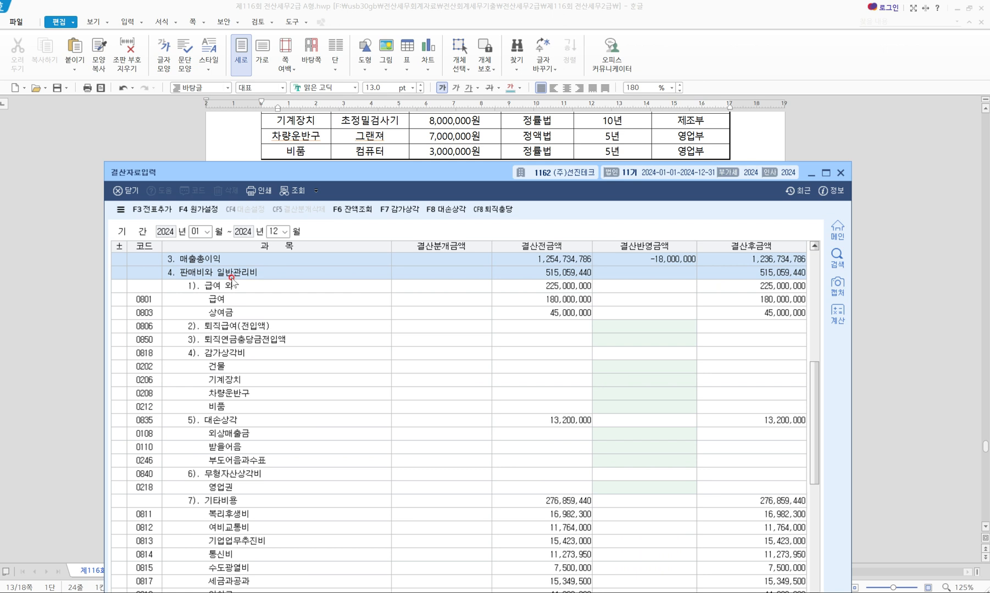
{"action": "left_click", "coordinate": [277, 379]}
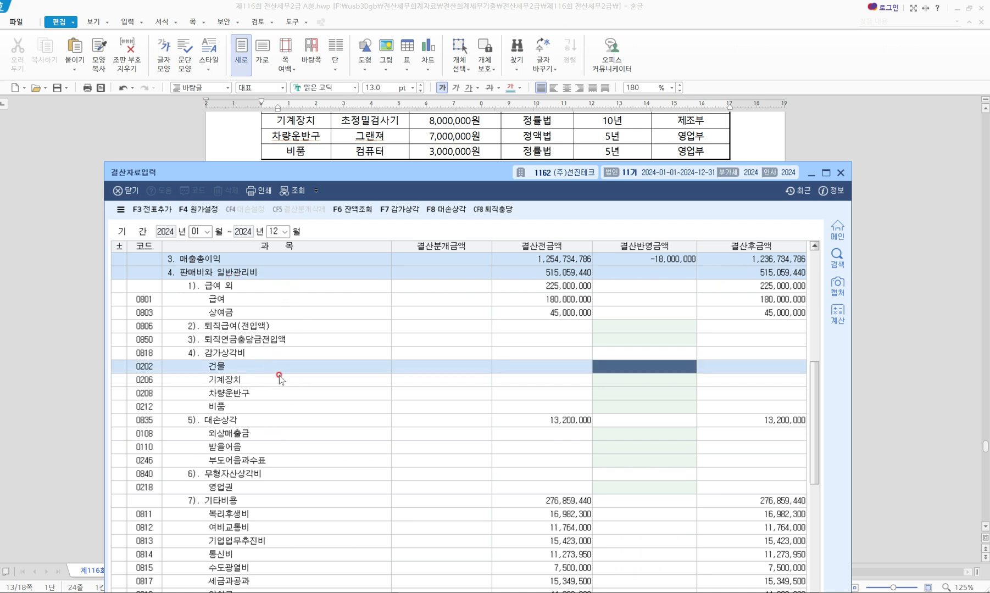
{"action": "left_click", "coordinate": [282, 392]}
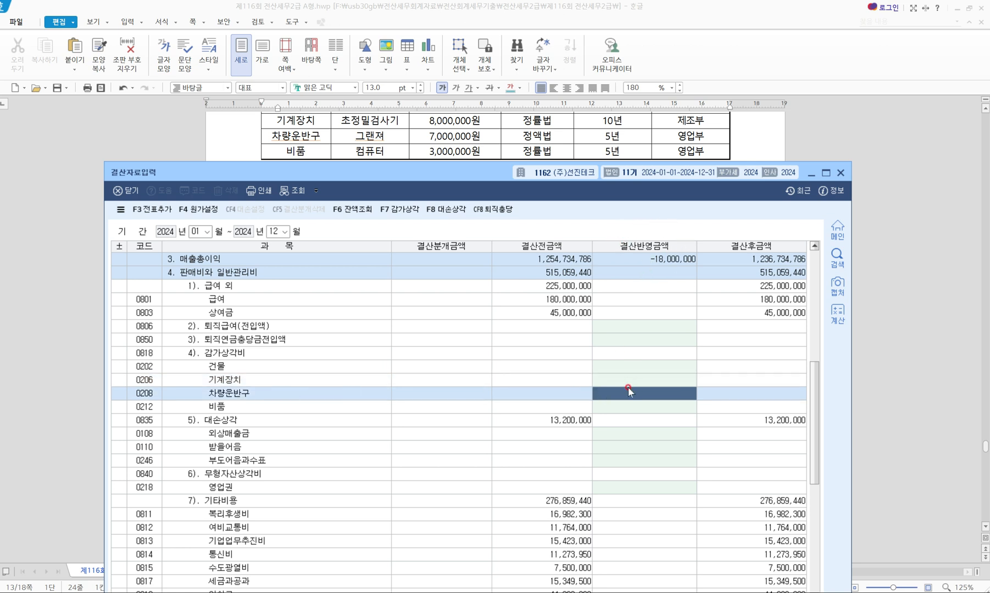
{"action": "type", "text": "7000000"}
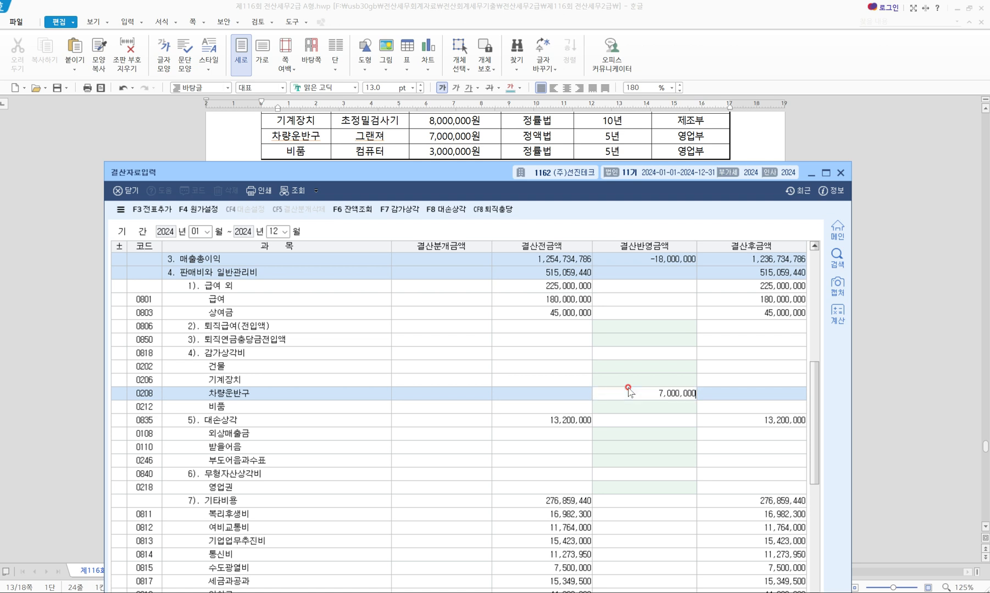
{"action": "key", "text": "Return"}
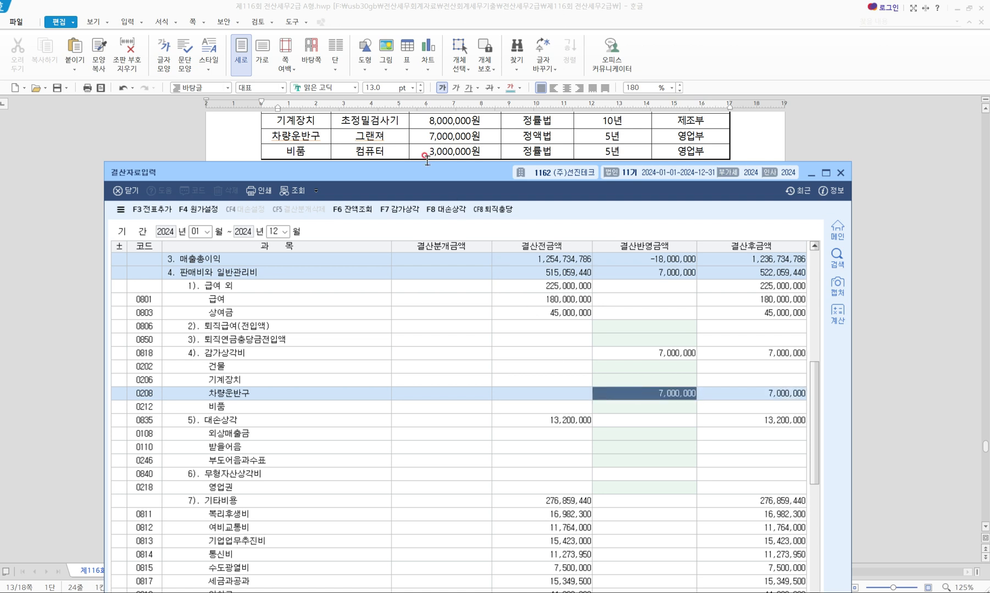
{"action": "left_click", "coordinate": [619, 408]}
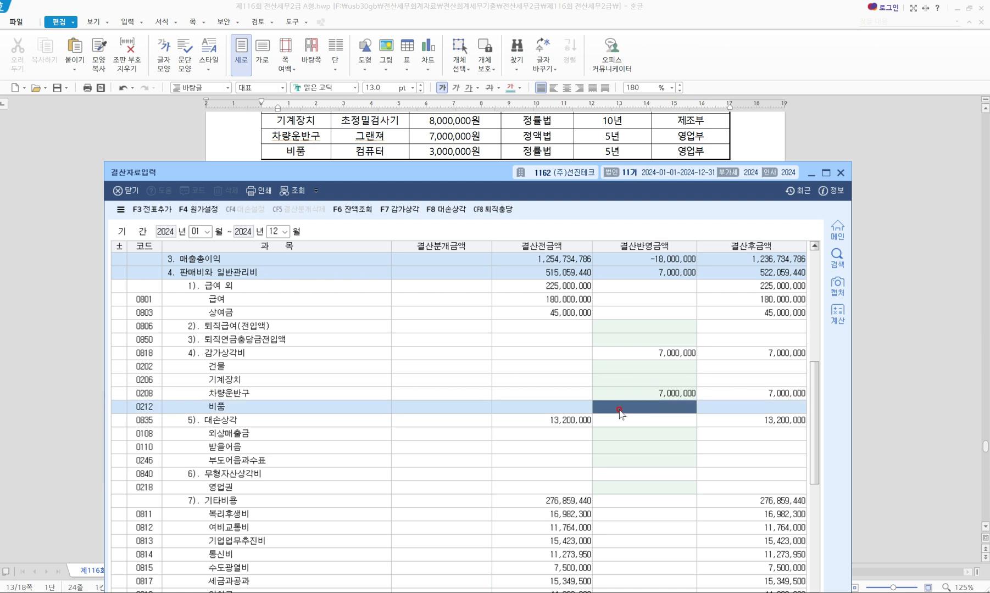
{"action": "type", "text": "3000000"}
{"action": "key", "text": "Return"}
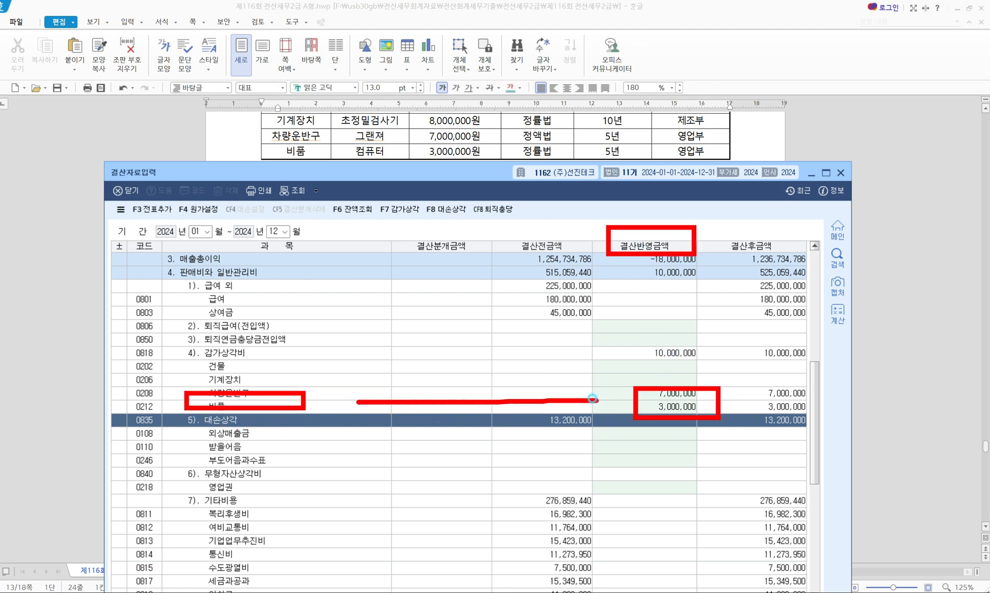
- Add the closing entries from 결산자료입력 to the general vouchers (일반전표) with 전표추가
{"action": "left_click", "coordinate": [152, 210]}
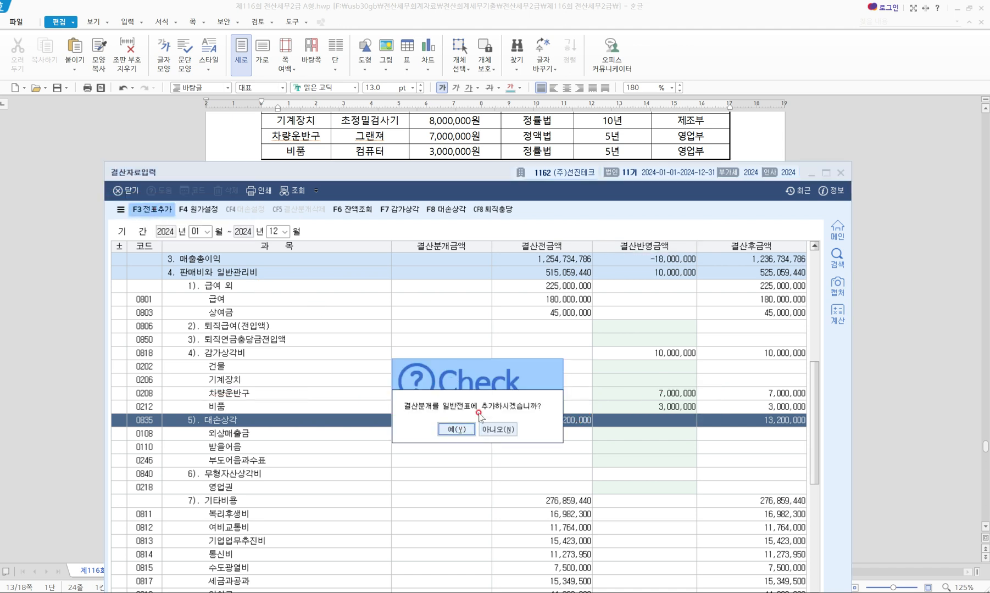
{"action": "left_click", "coordinate": [456, 430]}
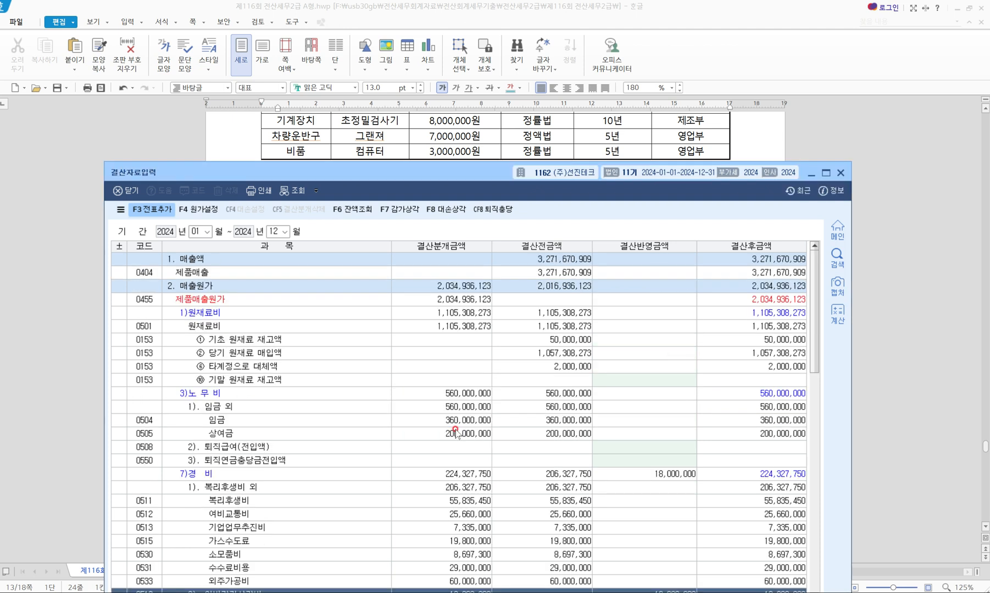